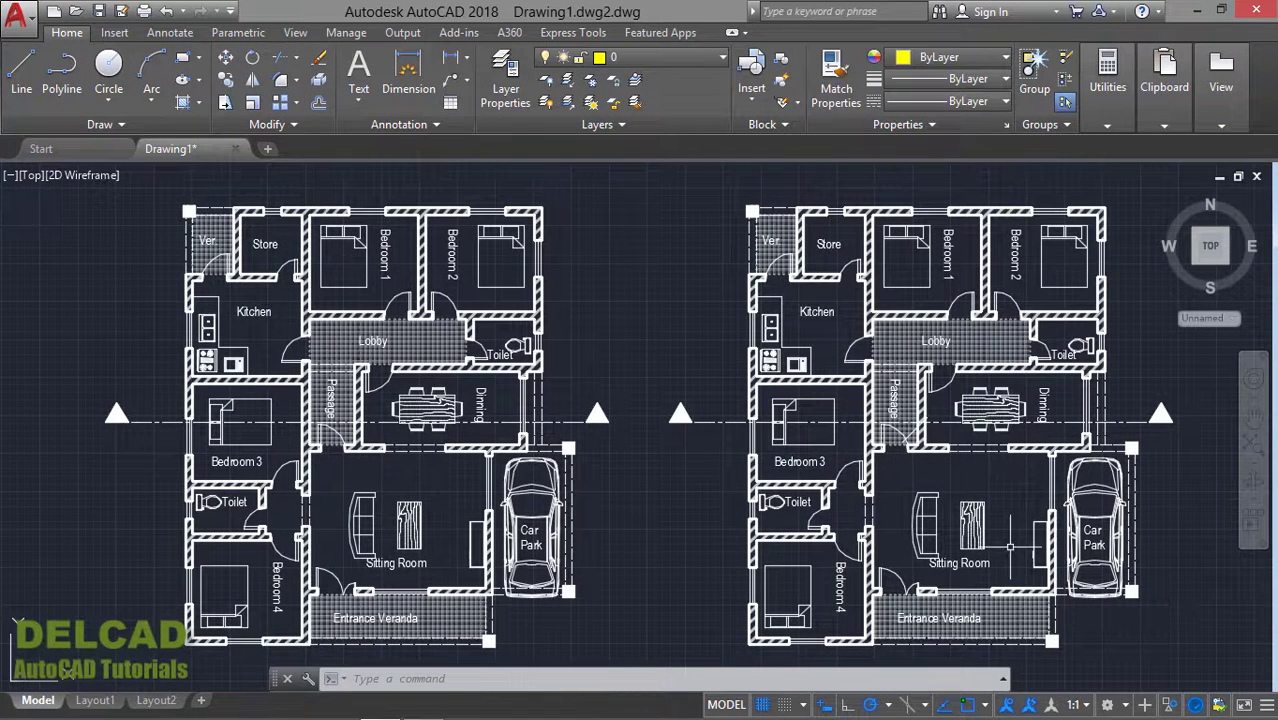
pyautogui.moveTo(1010, 547); pyautogui.dragTo(1051, 556, button='middle')
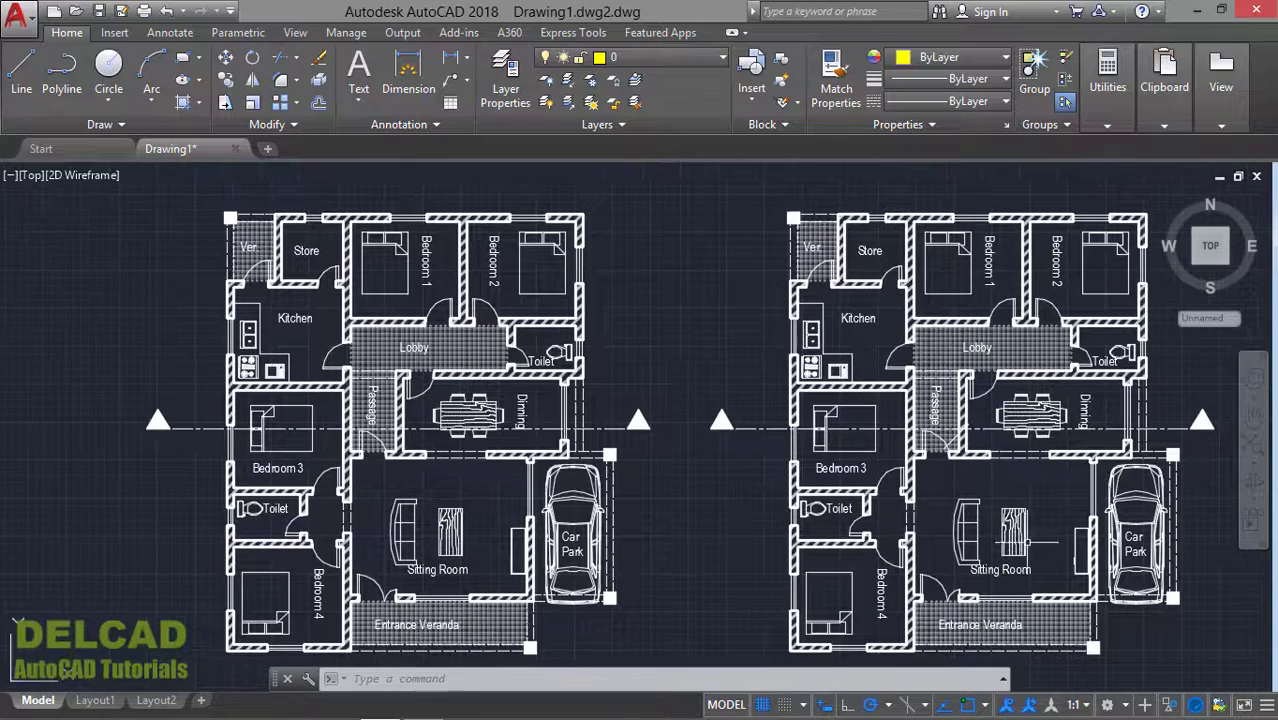
pyautogui.moveTo(958, 515); pyautogui.dragTo(869, 487, button='middle')
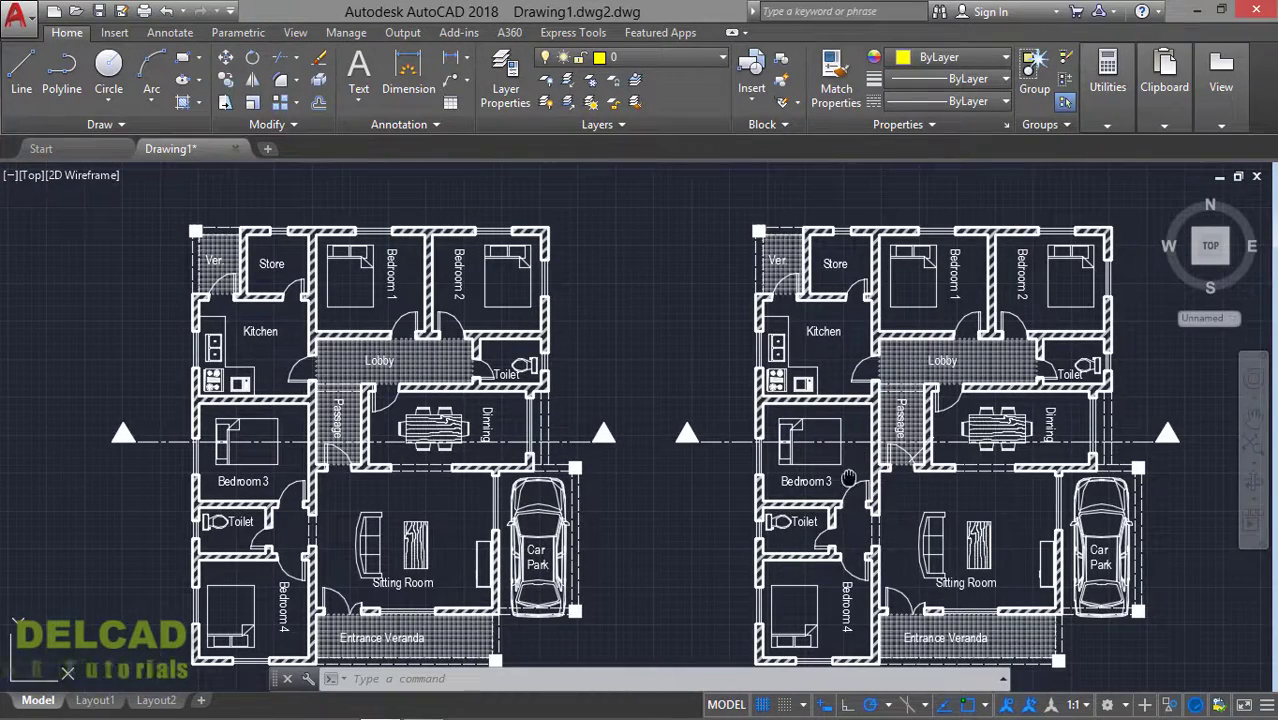
pyautogui.moveTo(850, 481)
pyautogui.mouseDown(button='middle')
pyautogui.moveTo(873, 476)
pyautogui.moveTo(861, 472)
pyautogui.mouseUp(button='middle')
pyautogui.moveTo(708, 468); pyautogui.dragTo(770, 465, button='middle')
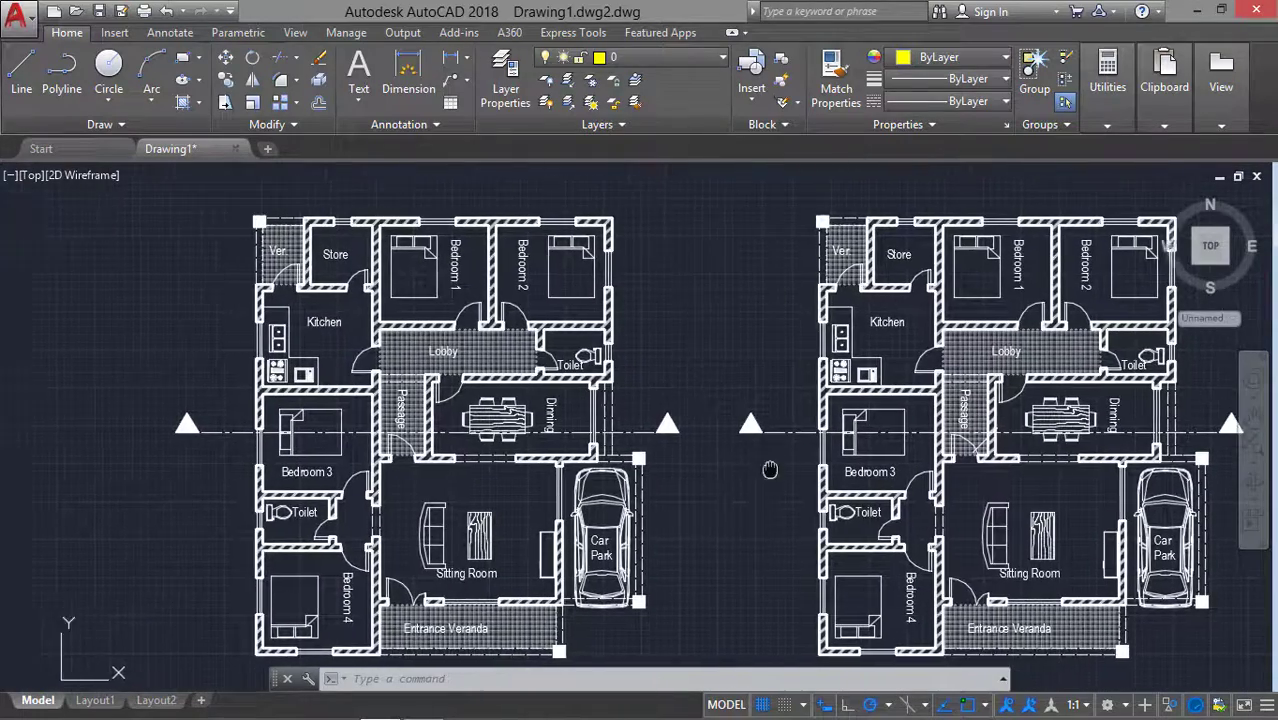
pyautogui.scroll(2, 645, 487)
pyautogui.scroll(-2, 648, 486)
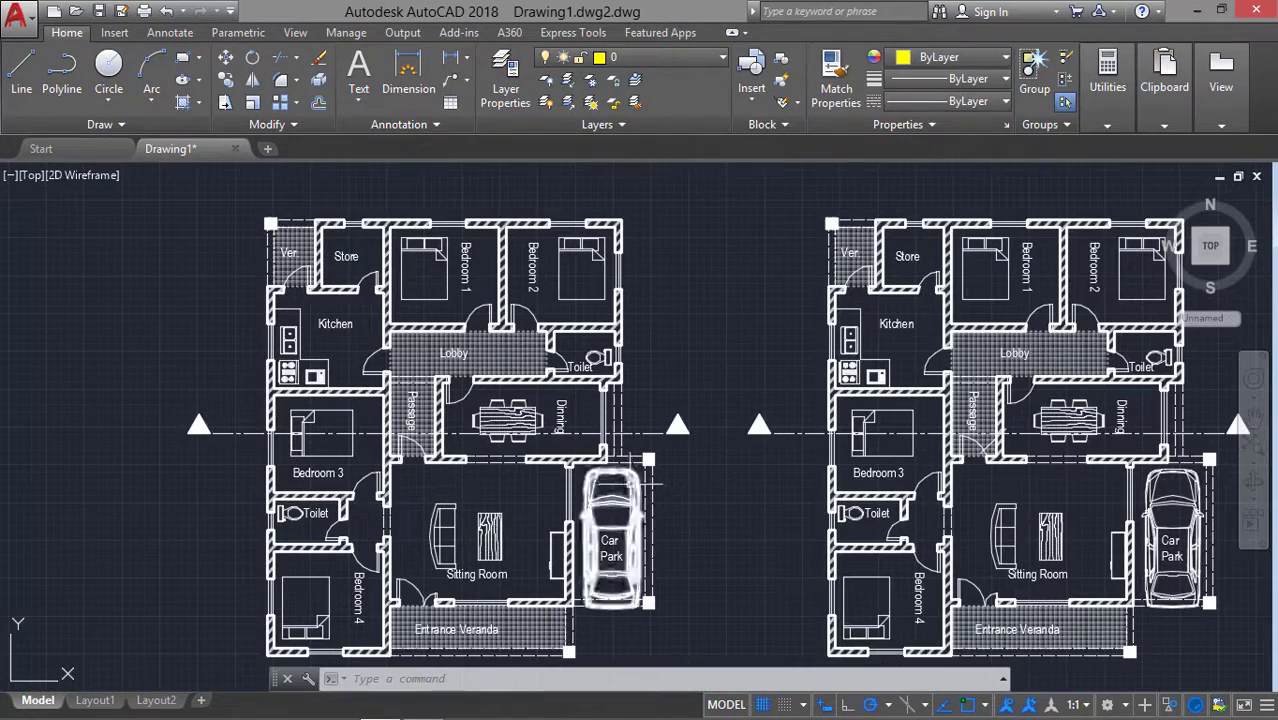
pyautogui.moveTo(648, 484); pyautogui.dragTo(623, 478, button='middle')
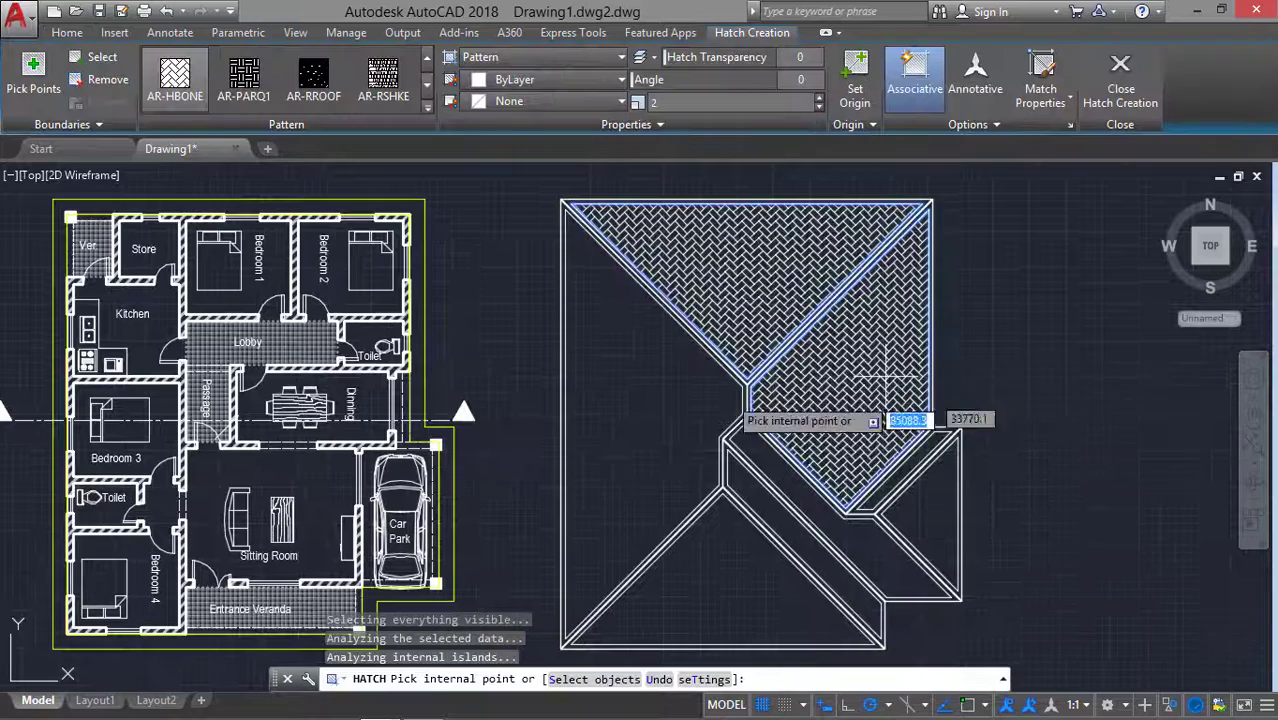
# Hatch the panels of the roof plan with the AR-HBONE pattern at scale 2
pyautogui.press('Return')
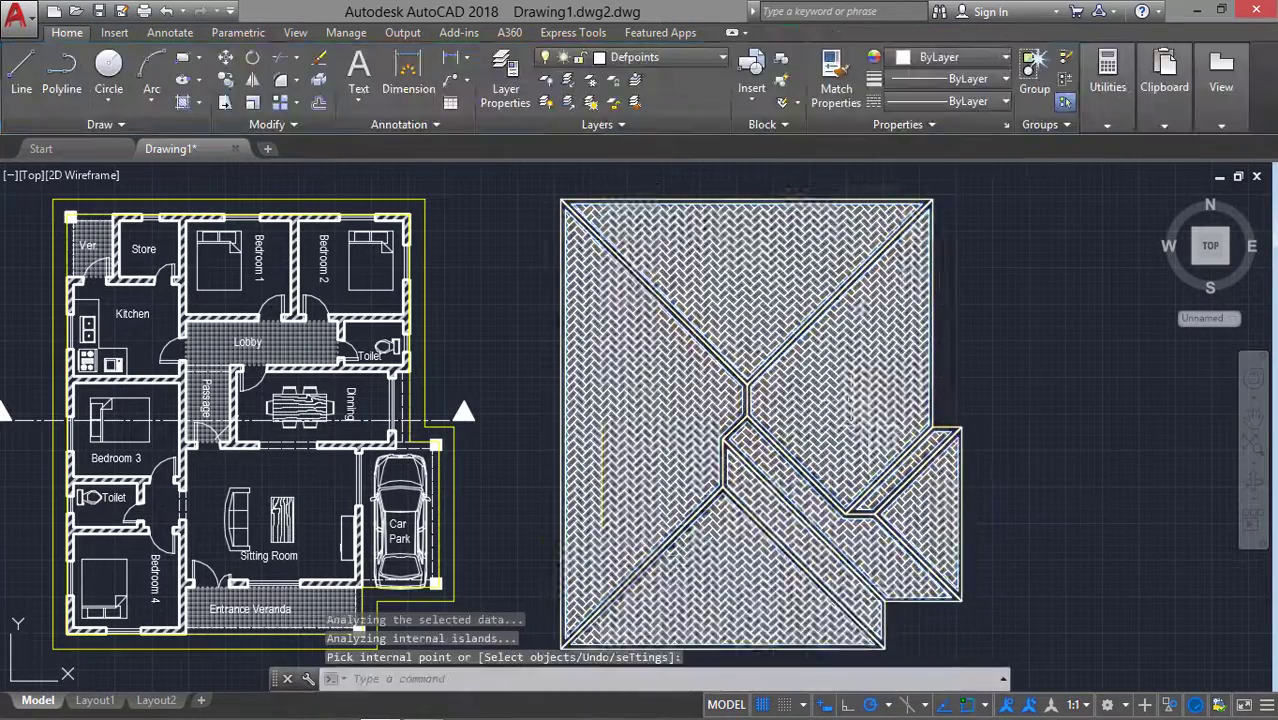
pyautogui.scroll(-2, 620, 330)
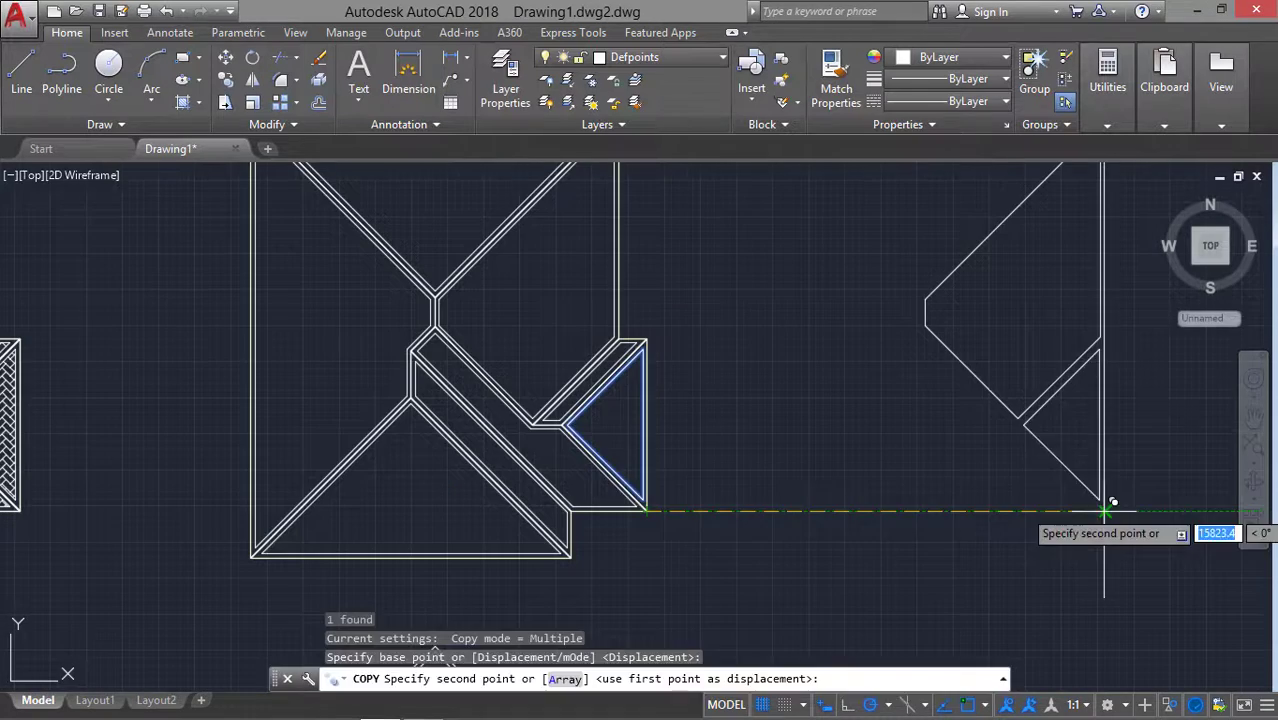
# Copy the small triangular roof panel and the slanted strip panel onto the vertical guide line beside the roof plan
pyautogui.press('Escape')
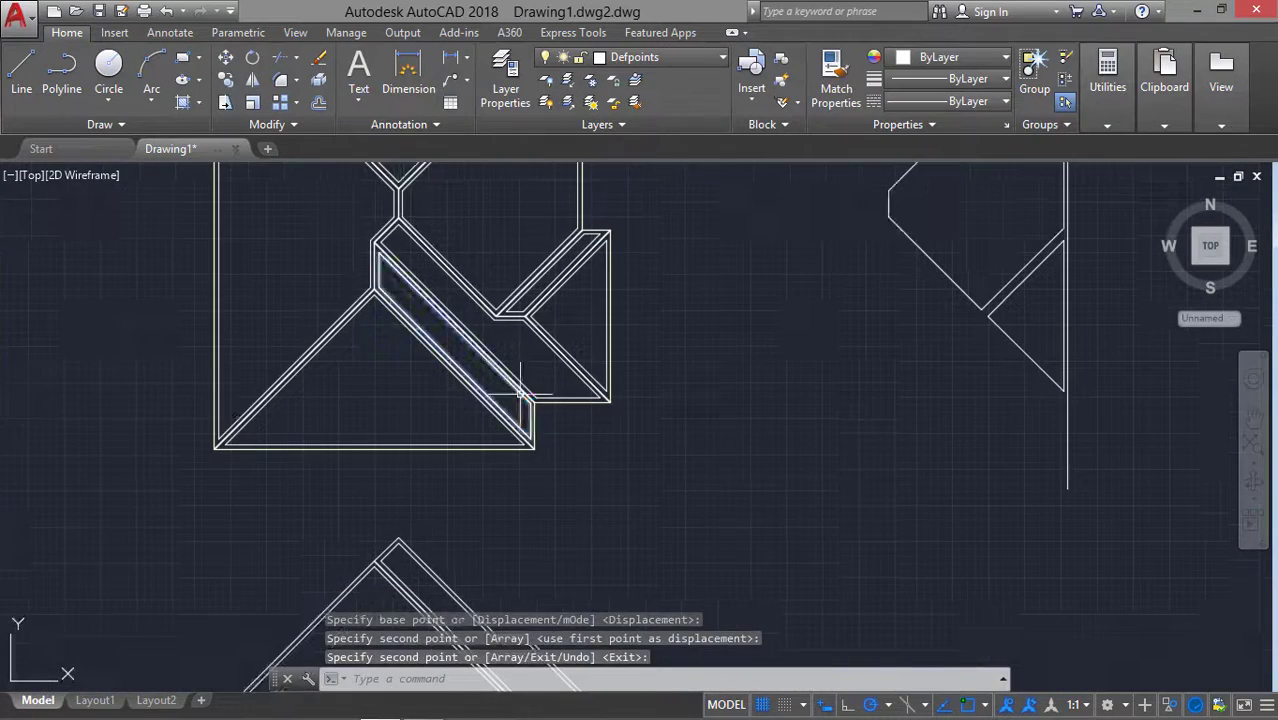
pyautogui.click(1033, 442)
pyautogui.moveTo(892, 242); pyautogui.dragTo(756, 422, button='middle')
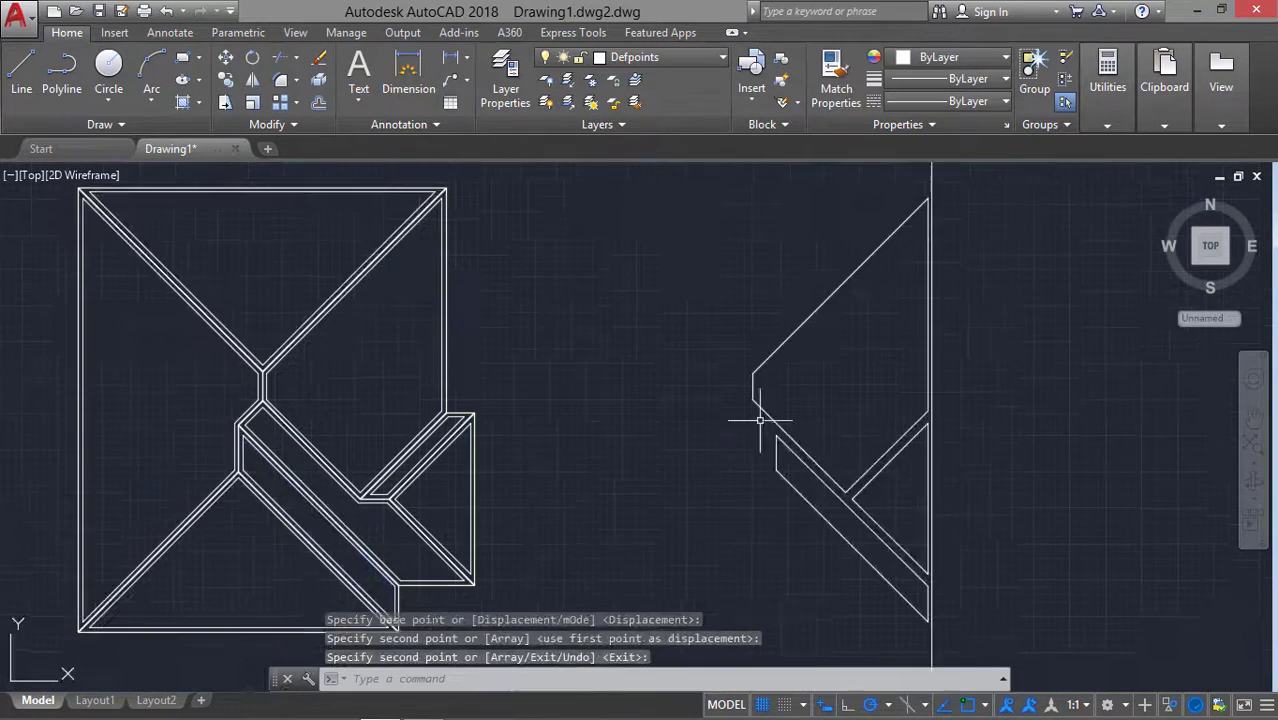
# Offset the outlines of the copied roof panels and erase the vertical guide line
pyautogui.press('Return')
pyautogui.write('o')
pyautogui.press('Return')
pyautogui.press('Return')
pyautogui.click(785, 330)
pyautogui.click(820, 420)
pyautogui.click(929, 280)
pyautogui.press('Escape')
pyautogui.scroll(-3, 730, 271)
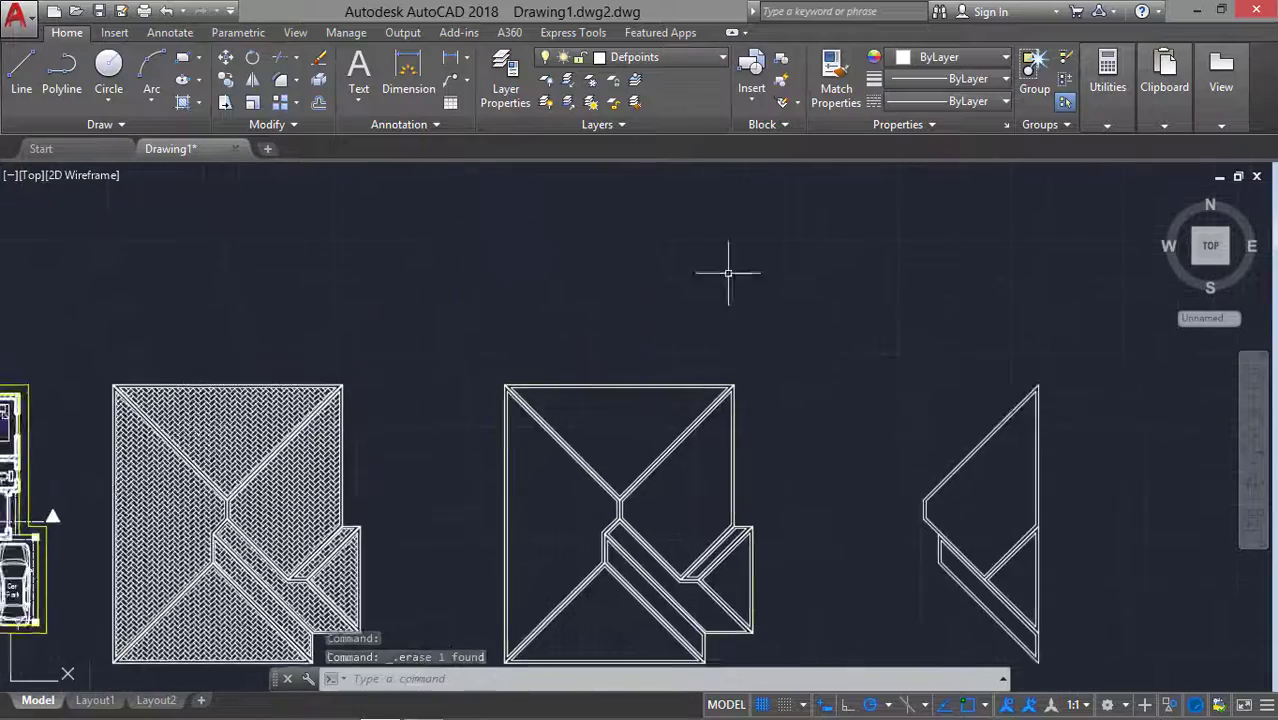
# Draw a horizontal guide line above the unhatched roof plan and copy its upper triangular panel onto that line
pyautogui.write('l')
pyautogui.press('Return')
pyautogui.scroll(2, 428, 194)
pyautogui.click(697, 432)
pyautogui.press('Return')
pyautogui.write('co')
pyautogui.press('Return')
pyautogui.click(365, 428)
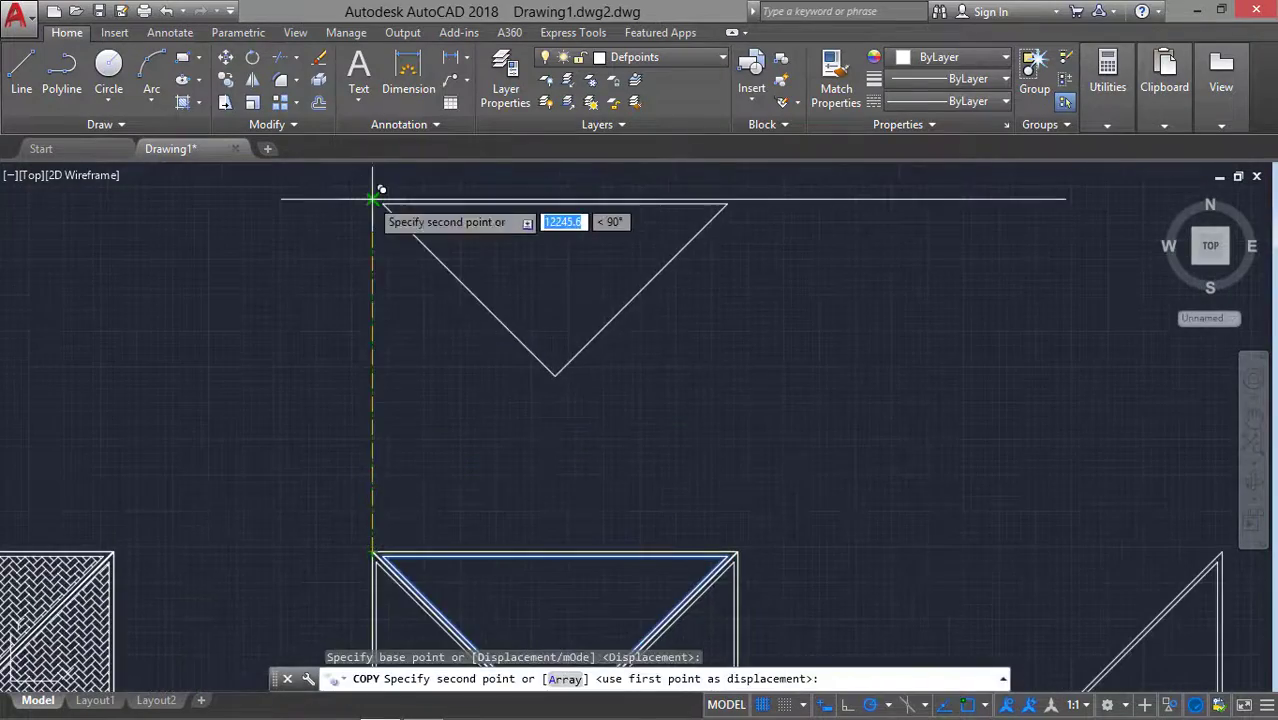
pyautogui.moveTo(642, 505); pyautogui.dragTo(633, 325, button='middle')
pyautogui.click(670, 314)
pyautogui.write('o')
pyautogui.press('Return')
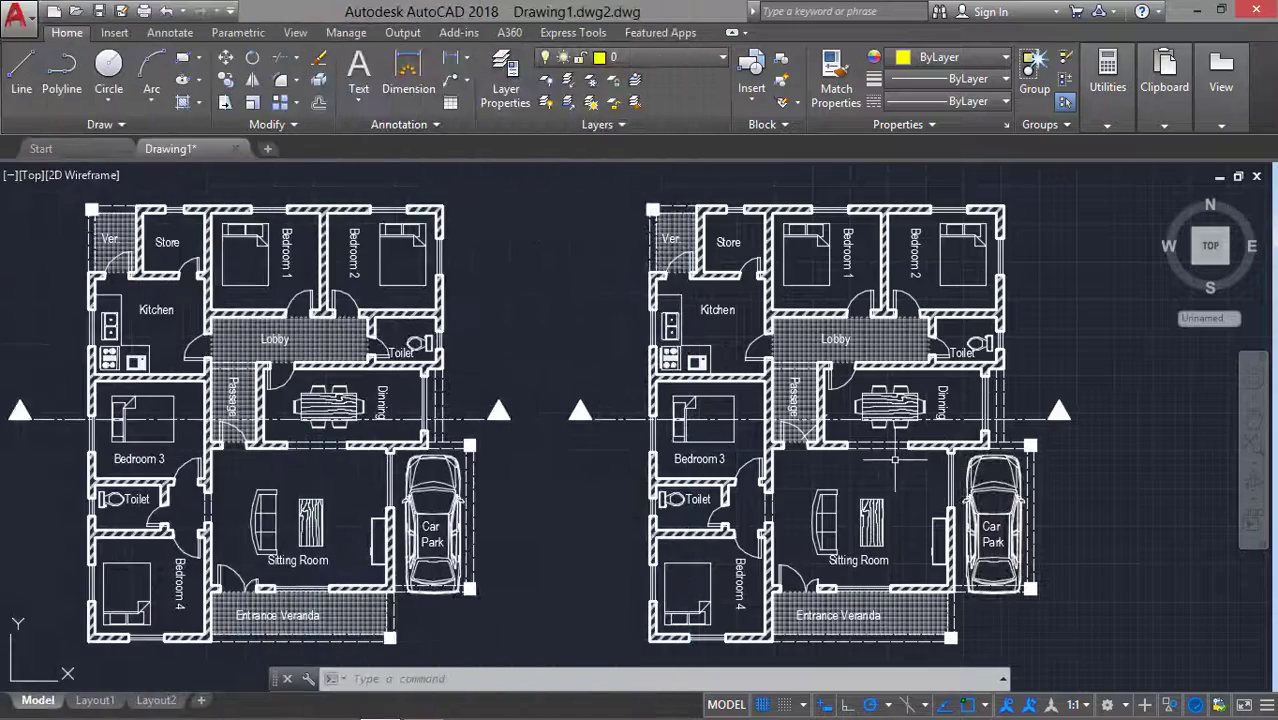
pyautogui.moveTo(901, 456)
pyautogui.mouseDown(button='middle')
pyautogui.moveTo(985, 460)
pyautogui.moveTo(880, 456)
pyautogui.mouseUp(button='middle')
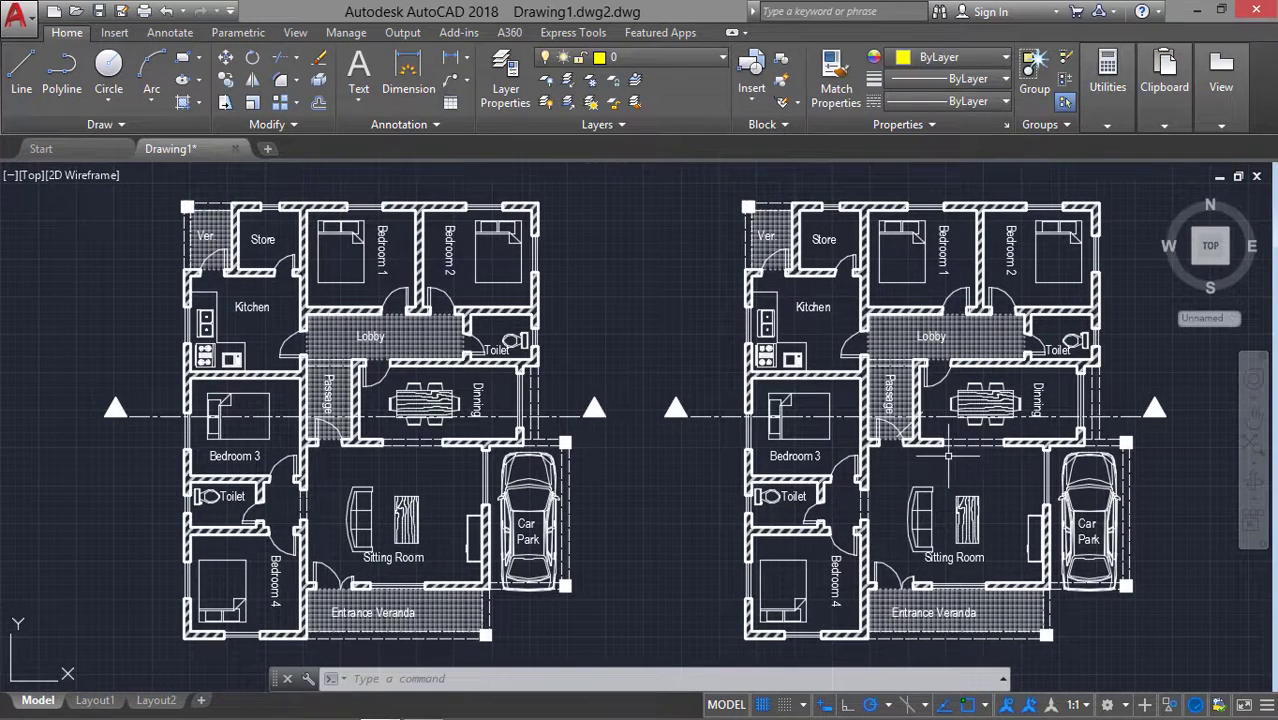
pyautogui.moveTo(948, 455); pyautogui.dragTo(910, 452, button='middle')
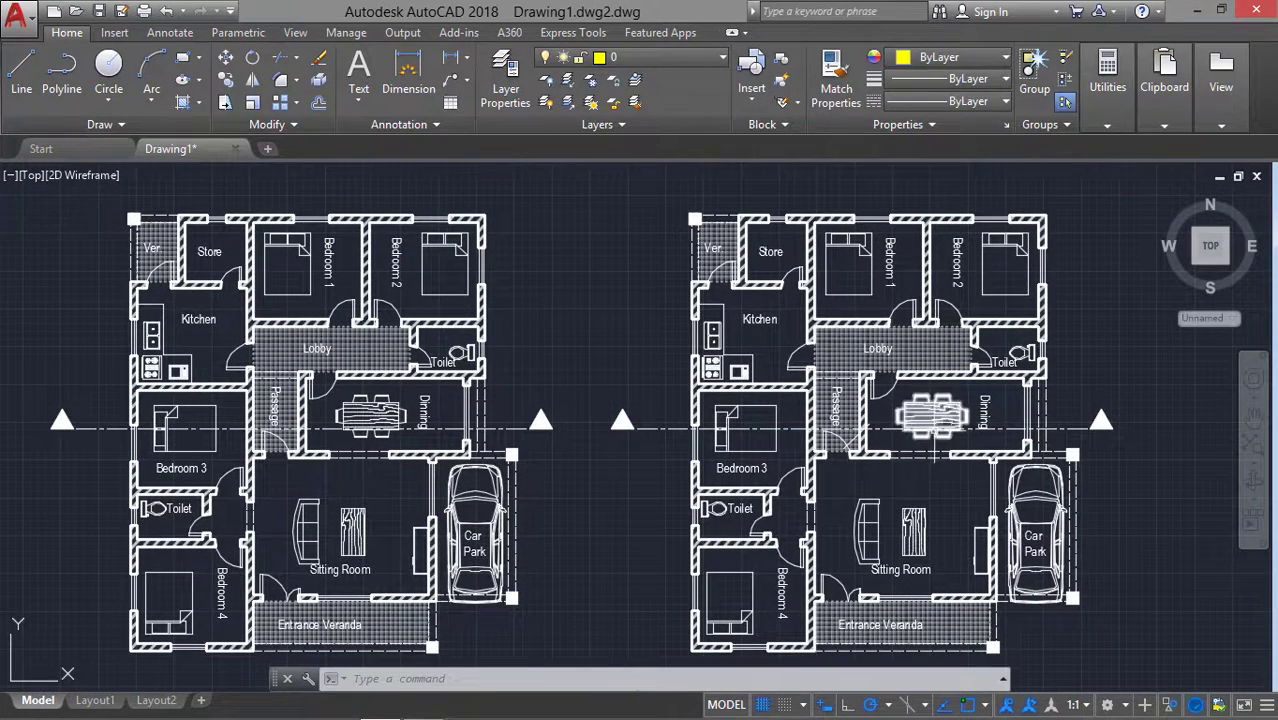
pyautogui.moveTo(768, 425); pyautogui.dragTo(897, 418, button='middle')
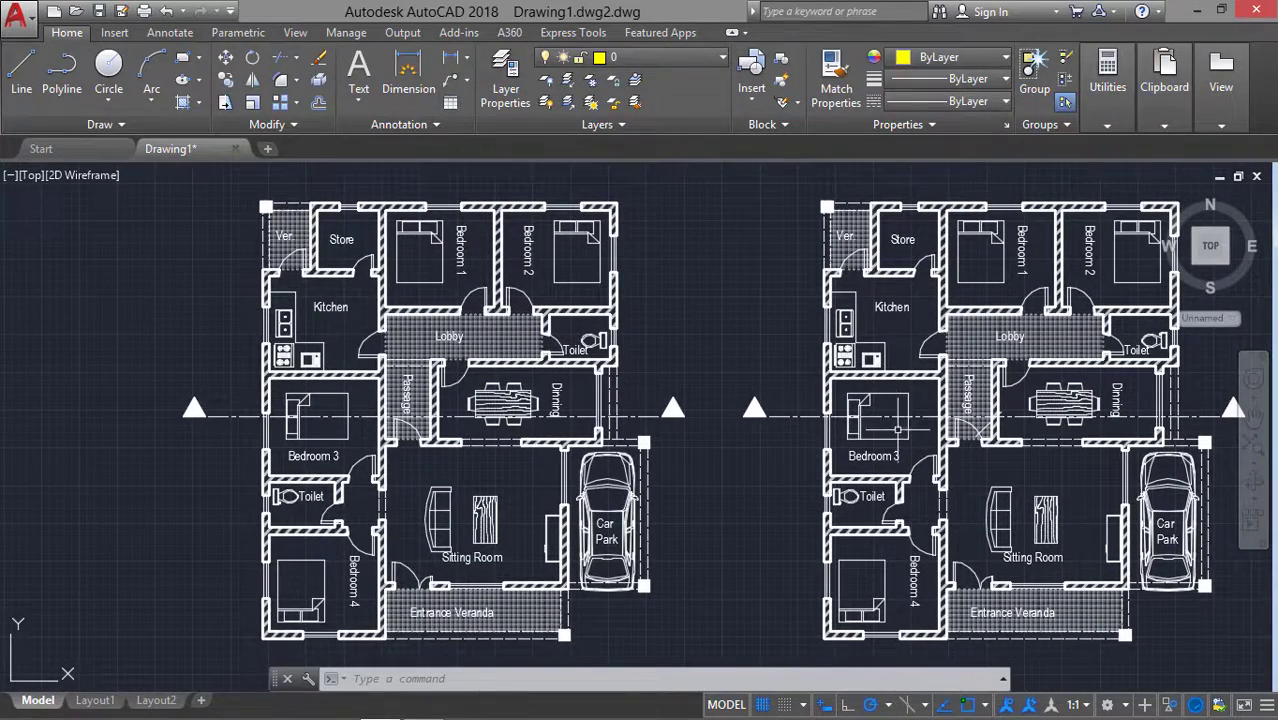
pyautogui.moveTo(901, 485); pyautogui.dragTo(870, 487, button='middle')
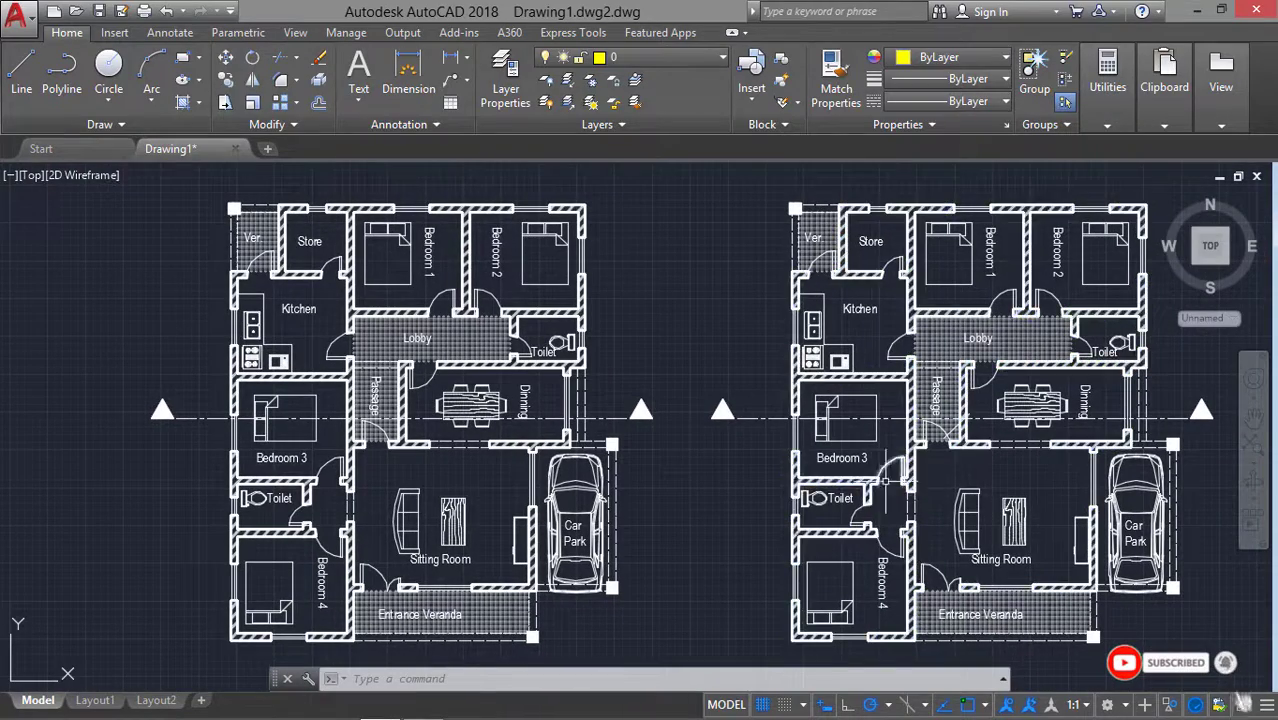
pyautogui.moveTo(955, 481); pyautogui.dragTo(925, 484, button='middle')
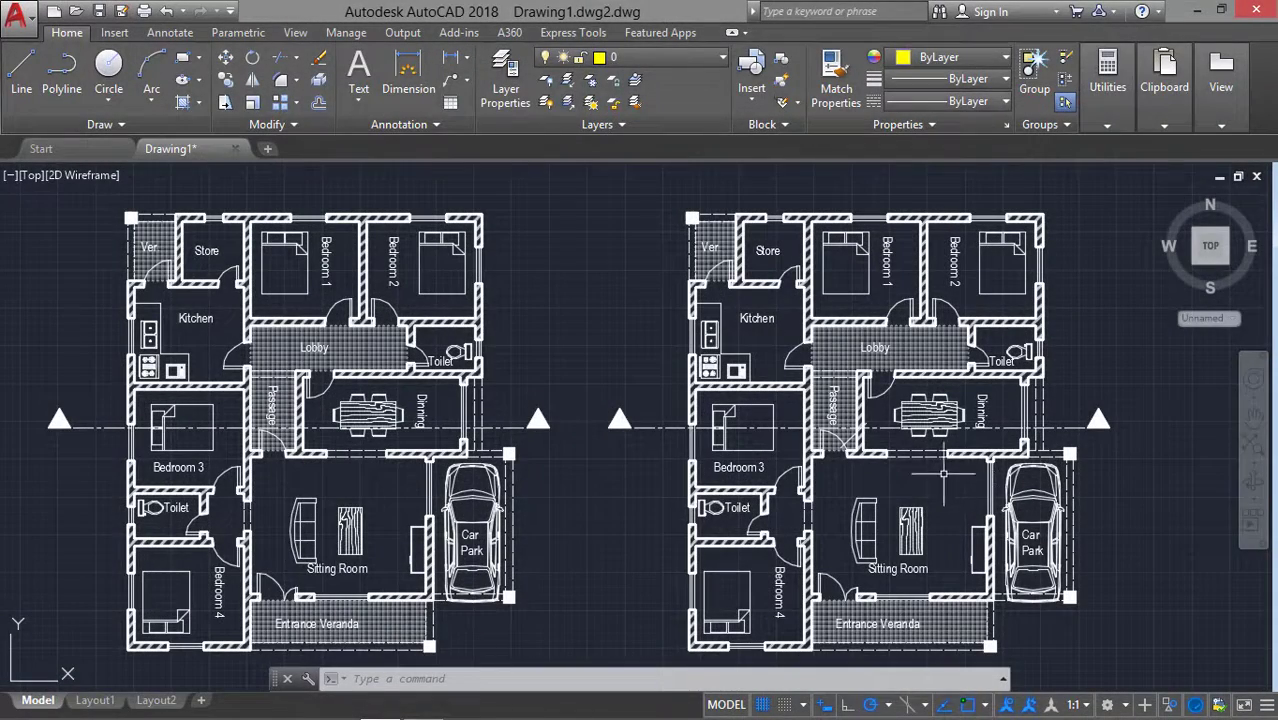
pyautogui.moveTo(928, 462); pyautogui.dragTo(965, 460, button='middle')
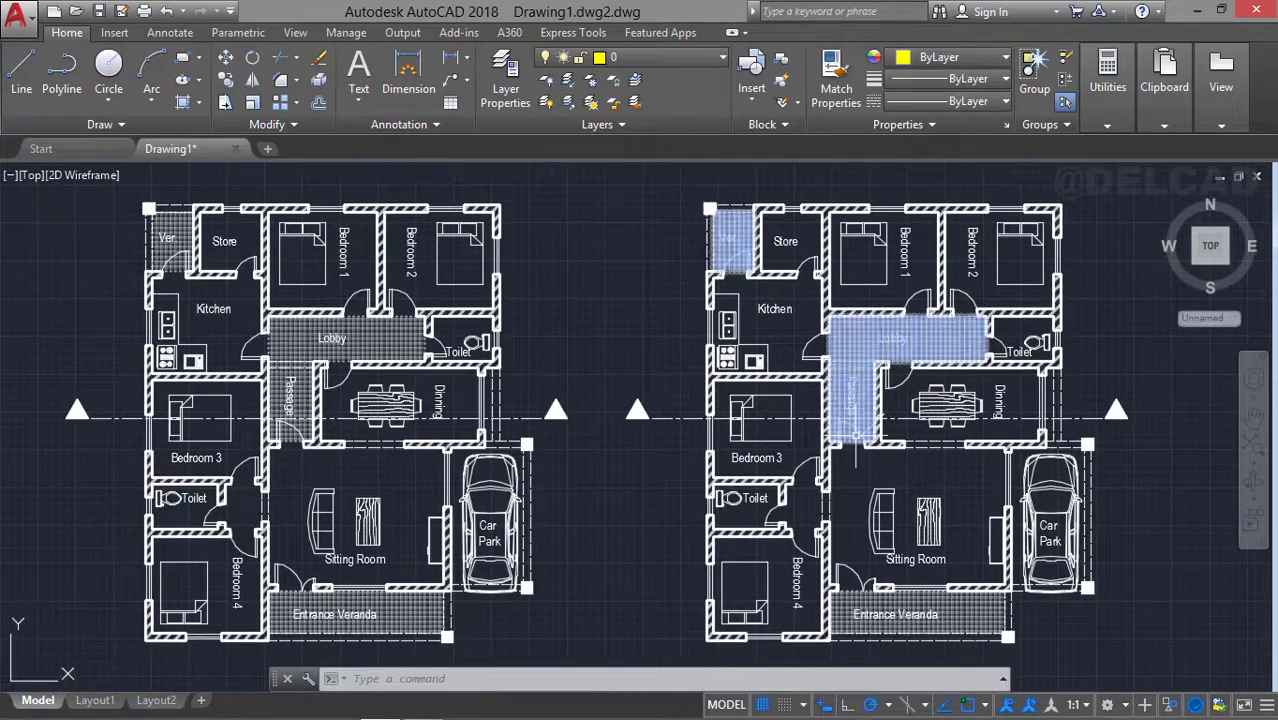
pyautogui.moveTo(955, 340); pyautogui.dragTo(979, 340, button='middle')
pyautogui.moveTo(863, 452); pyautogui.dragTo(902, 407, button='middle')
pyautogui.scroll(-2, 902, 407)
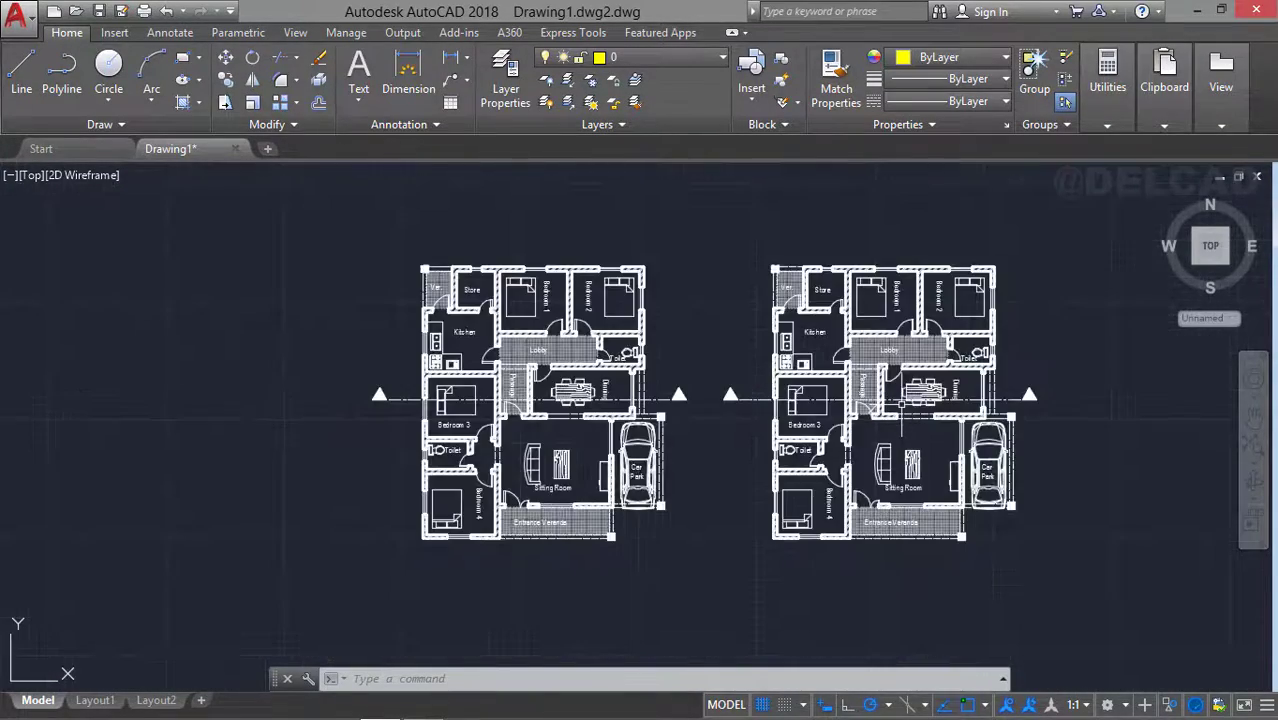
pyautogui.scroll(2, 890, 400)
pyautogui.moveTo(885, 395)
pyautogui.mouseDown(button='middle')
pyautogui.moveTo(869, 388)
pyautogui.moveTo(849, 415)
pyautogui.mouseUp(button='middle')
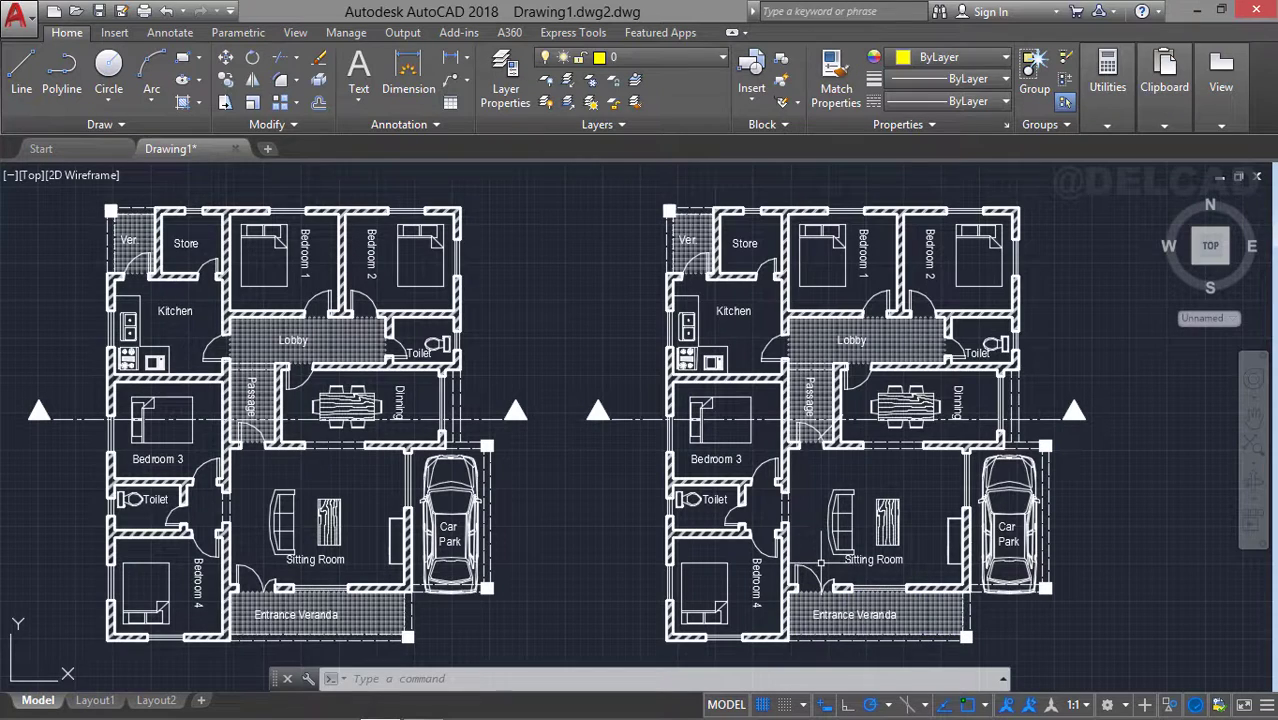
pyautogui.moveTo(827, 505)
pyautogui.mouseDown(button='middle')
pyautogui.moveTo(855, 502)
pyautogui.moveTo(855, 474)
pyautogui.mouseUp(button='middle')
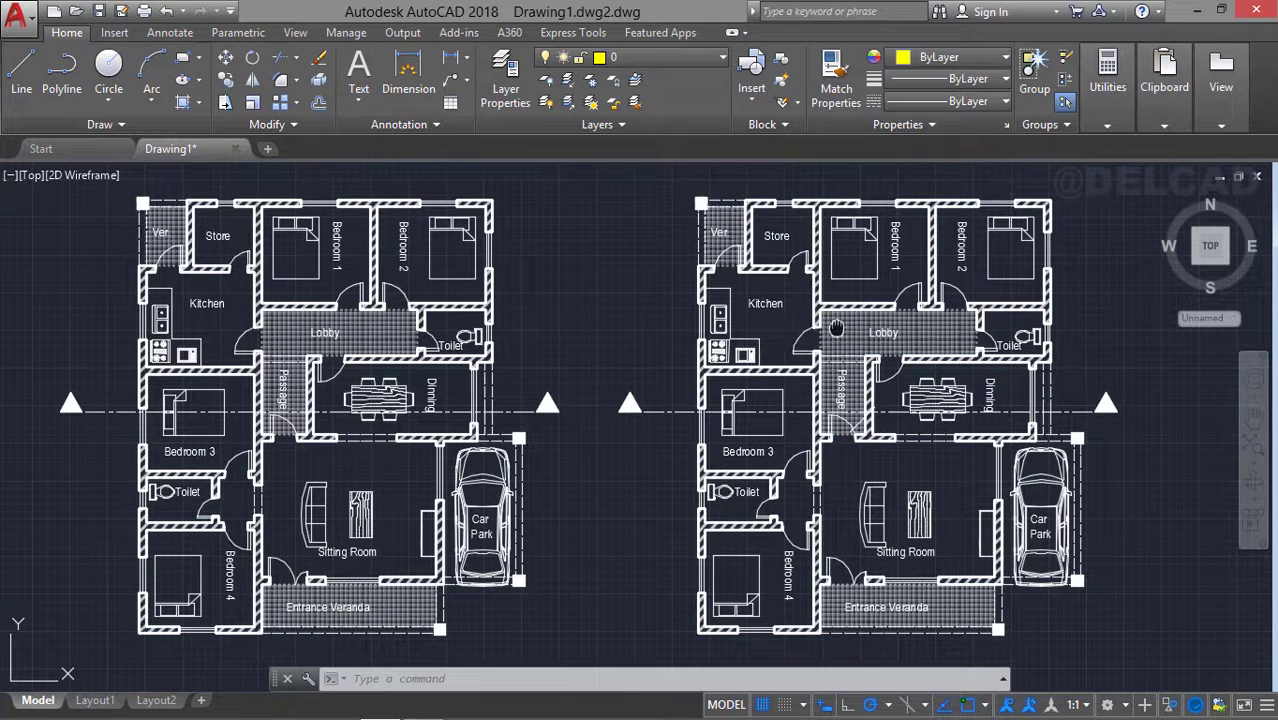
pyautogui.moveTo(813, 315); pyautogui.dragTo(793, 327, button='middle')
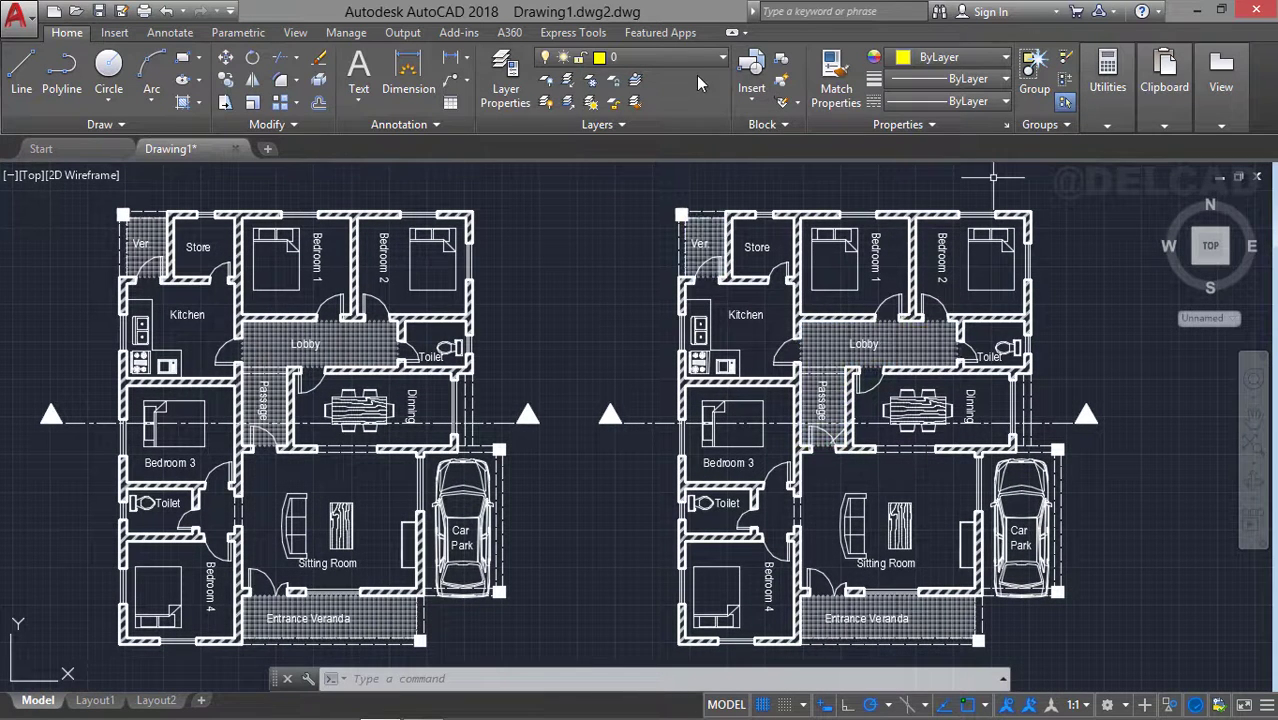
# Turn off Layer5 to hide the columns in both floor plans
pyautogui.click(694, 60)
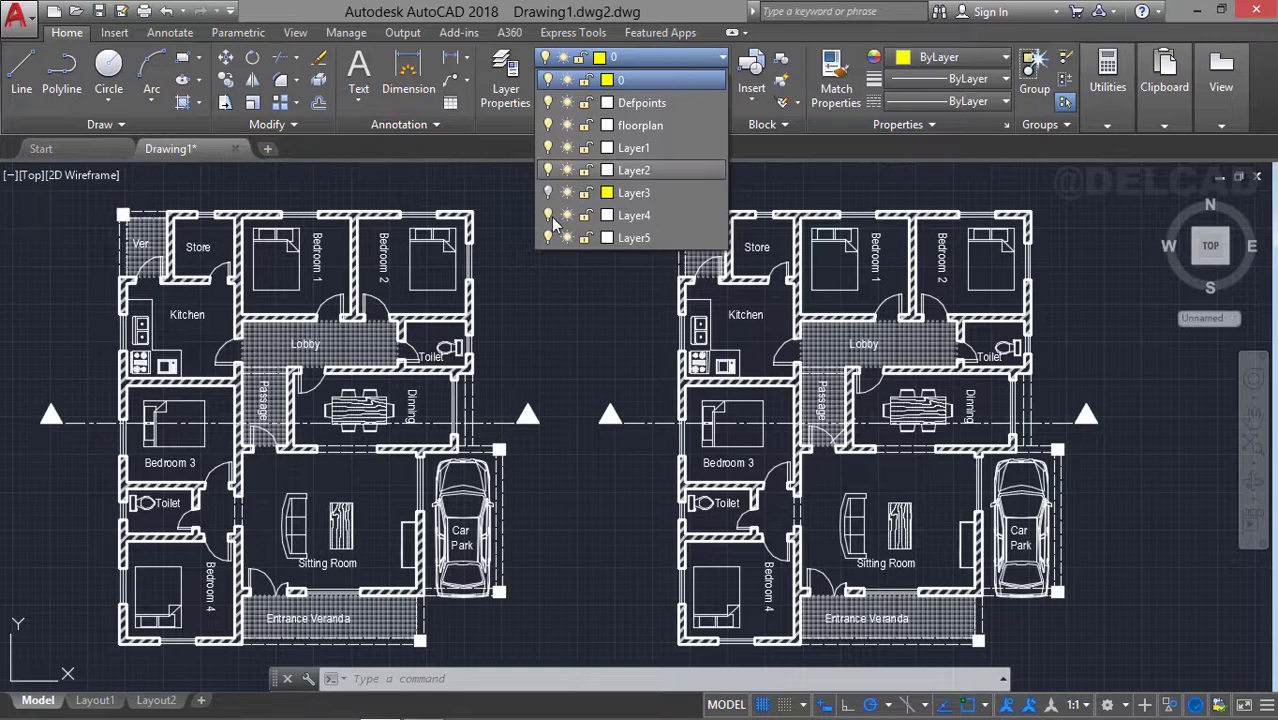
pyautogui.click(549, 238)
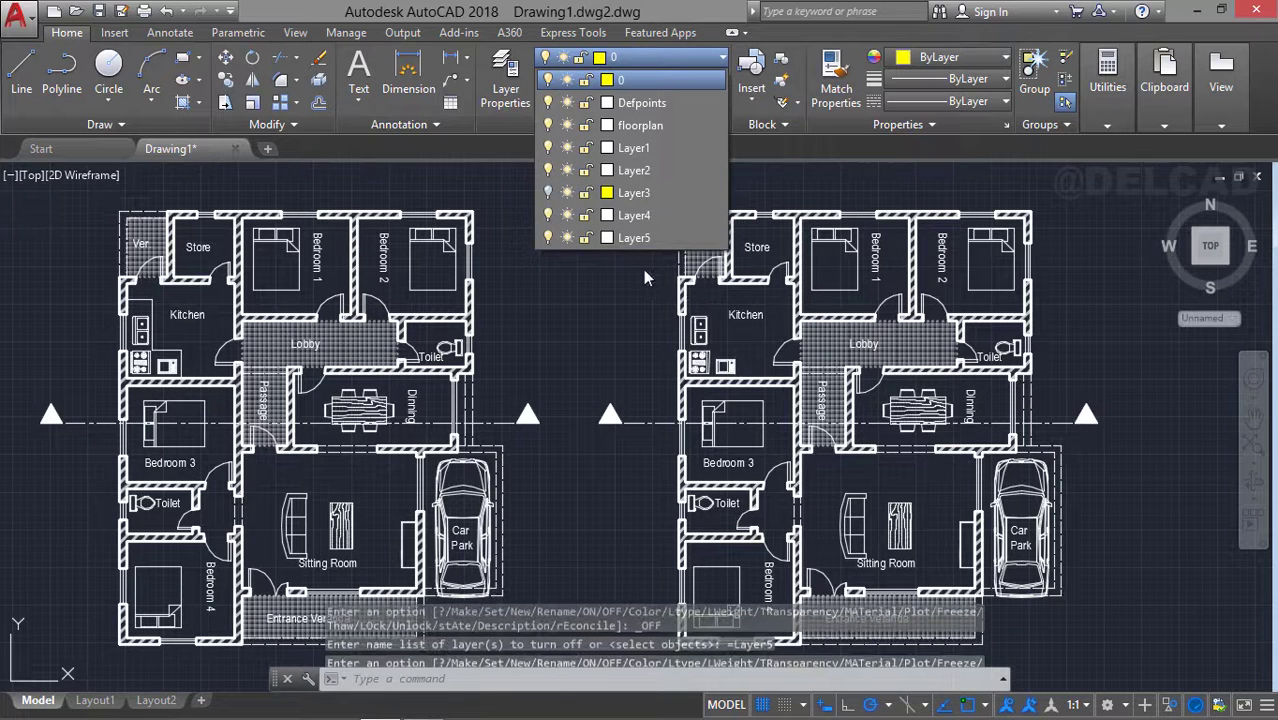
pyautogui.moveTo(640, 420); pyautogui.dragTo(635, 388, button='middle')
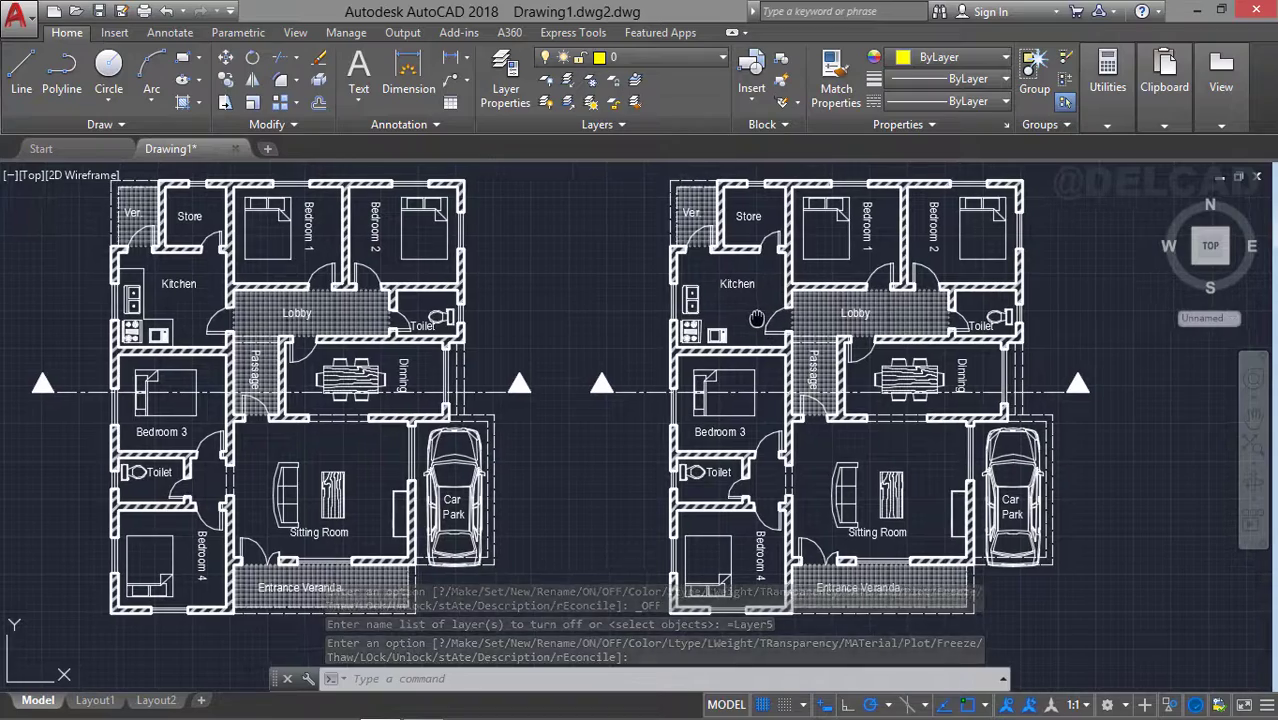
pyautogui.scroll(-2, 700, 380)
pyautogui.scroll(2, 700, 380)
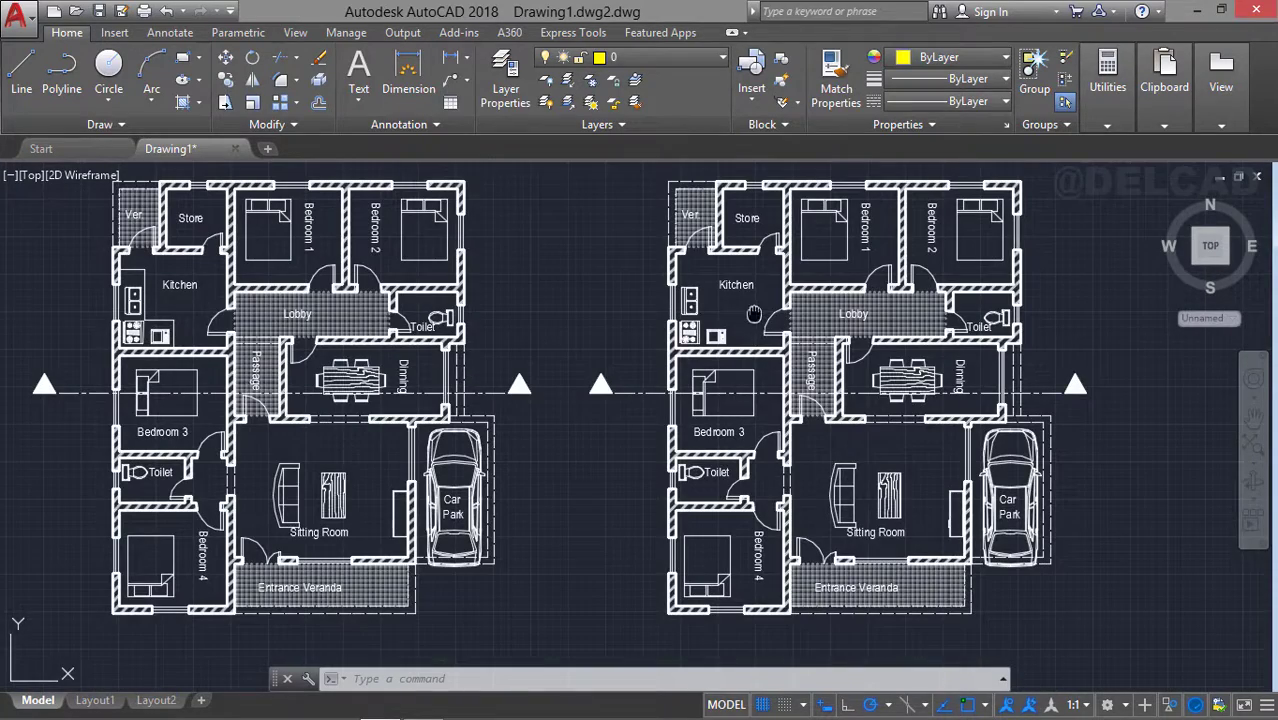
pyautogui.moveTo(754, 315); pyautogui.dragTo(732, 327, button='middle')
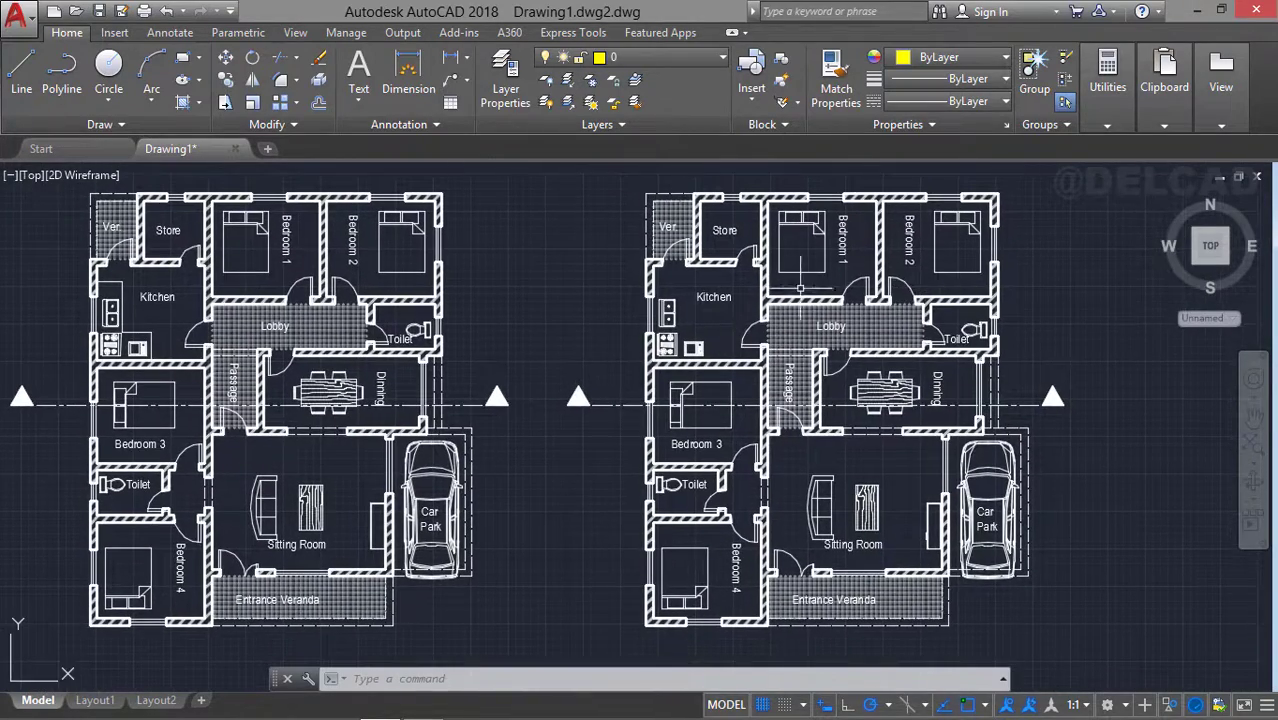
# Trace a polyline over the right-hand floor plan from its upper-left veranda corner along the rear wall, east side and car park's outer edge
pyautogui.click(61, 68)
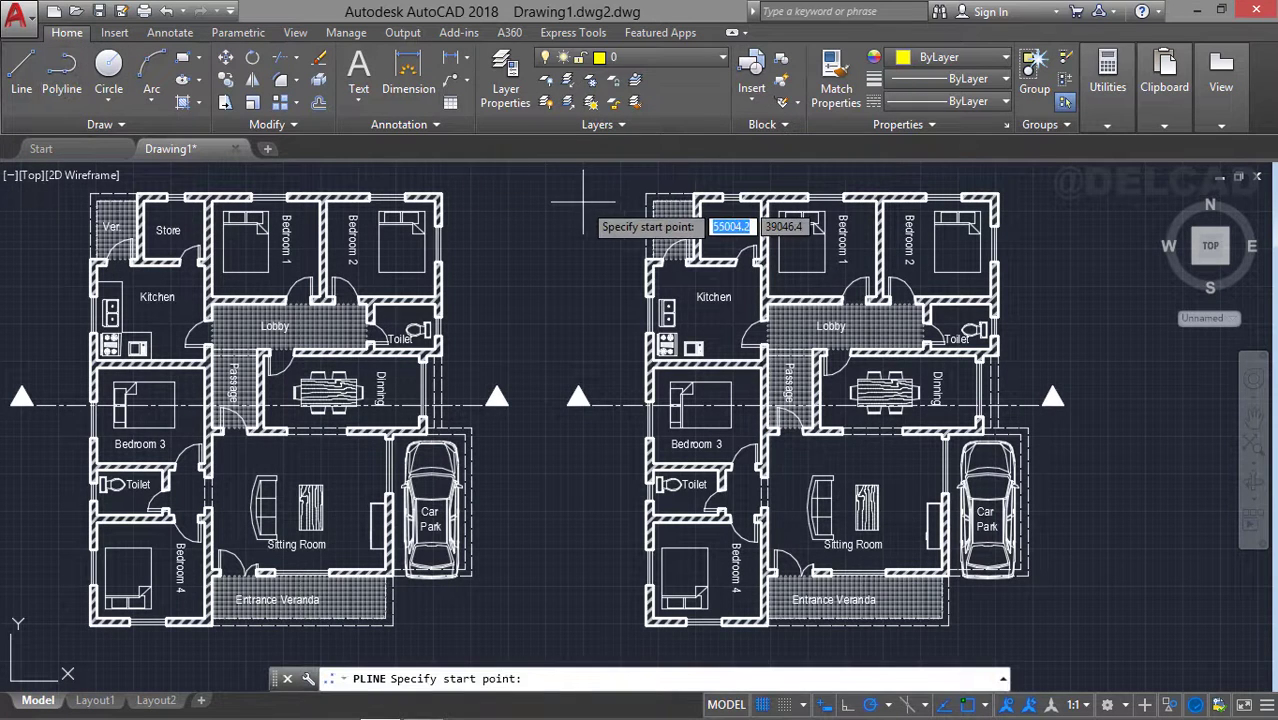
pyautogui.click(646, 193)
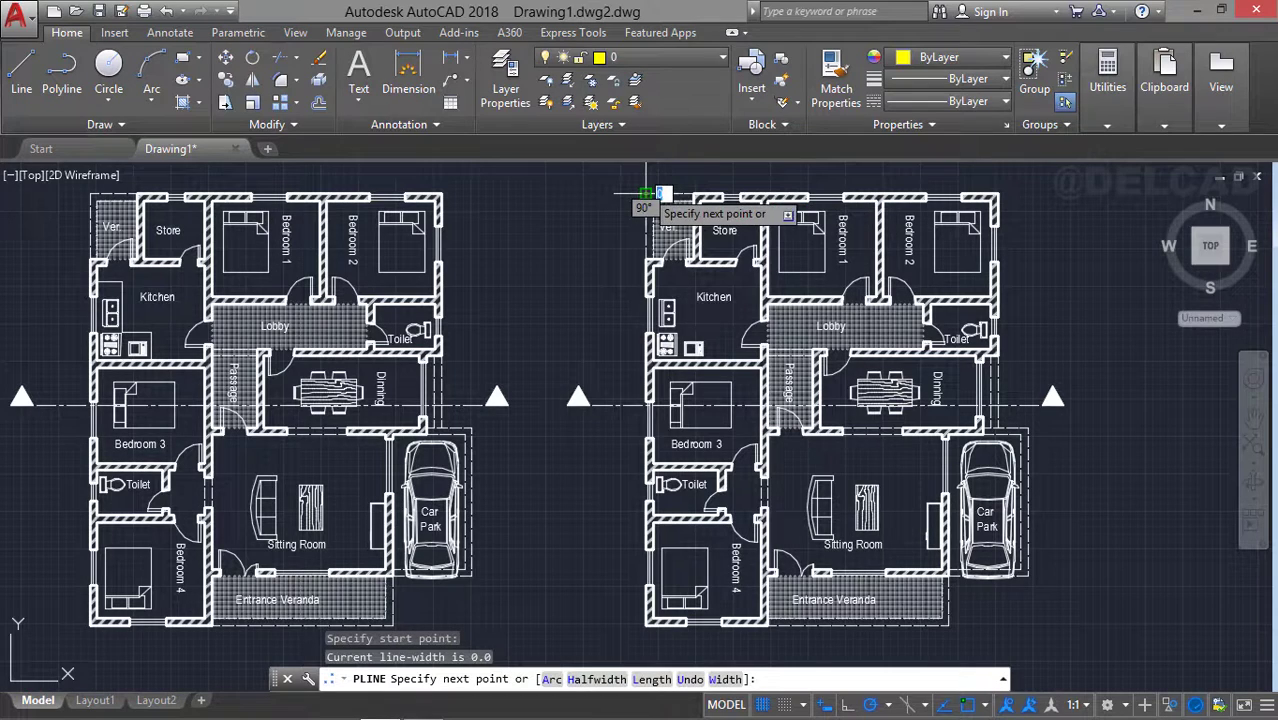
pyautogui.click(998, 193)
pyautogui.scroll(3, 1010, 355)
pyautogui.click(970, 365)
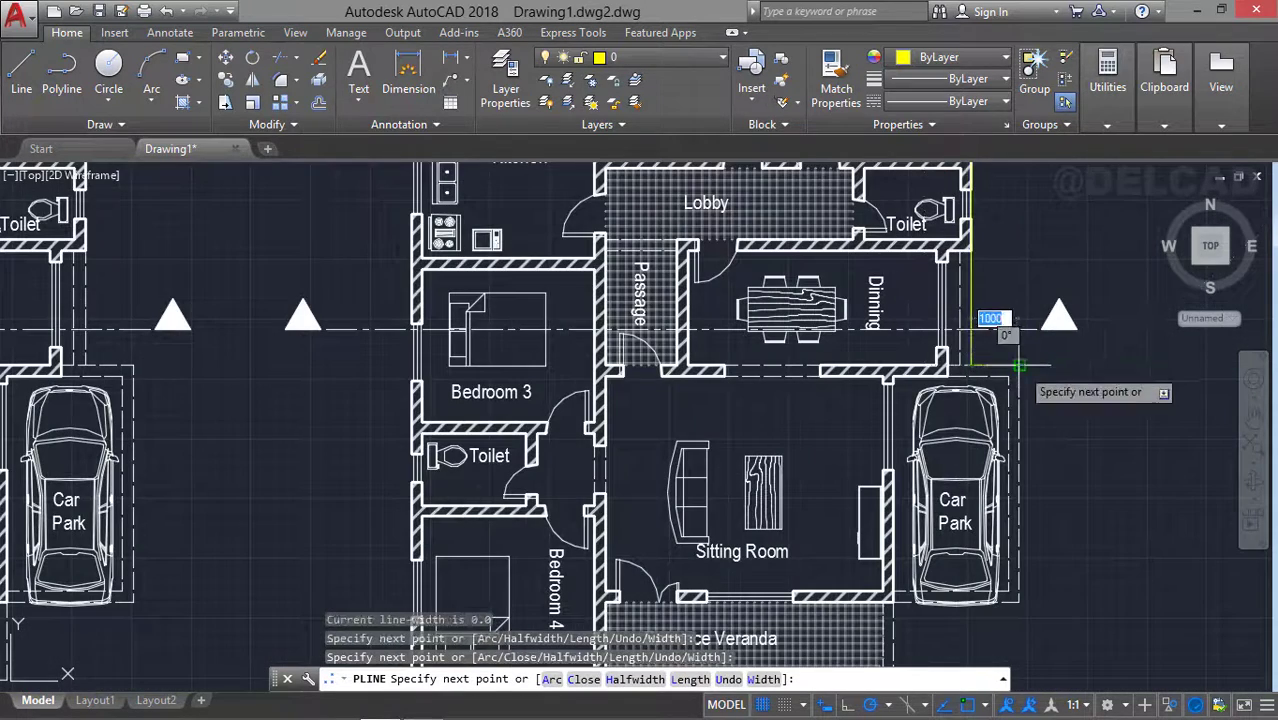
pyautogui.click(1019, 366)
pyautogui.moveTo(1019, 366); pyautogui.dragTo(1017, 326, button='middle')
pyautogui.click(1018, 562)
pyautogui.moveTo(1018, 562); pyautogui.dragTo(1030, 482, button='middle')
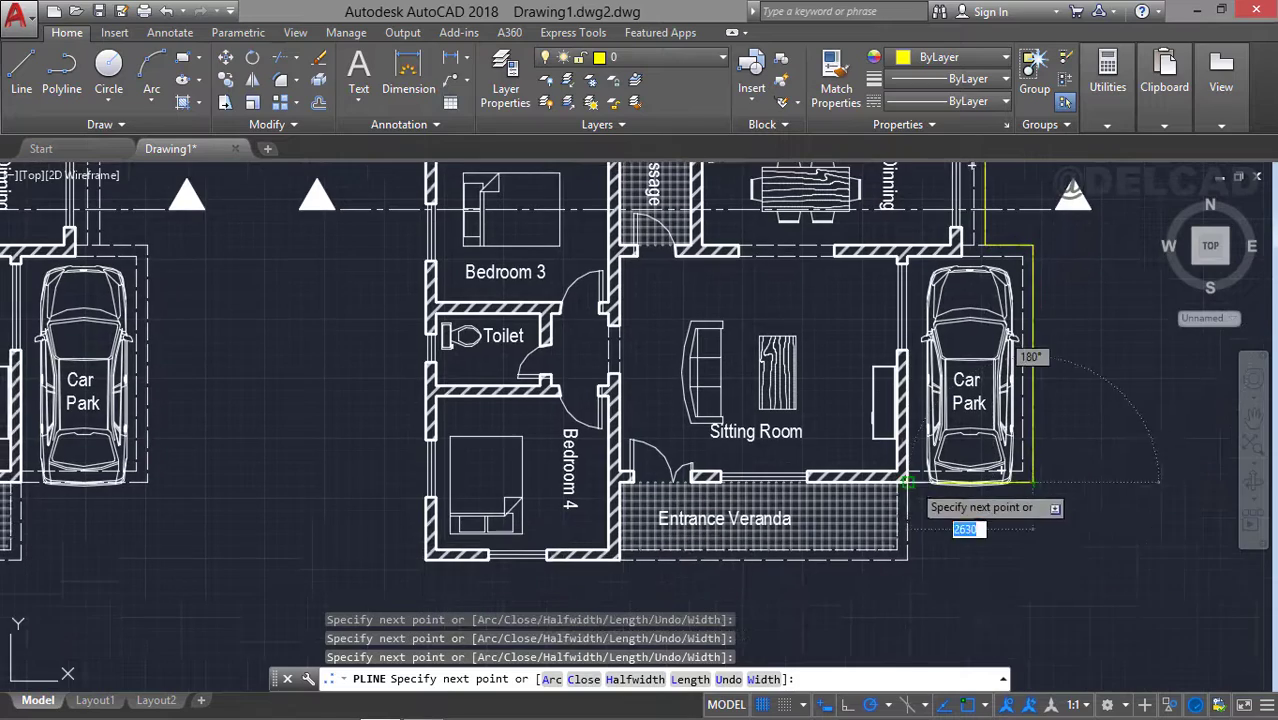
# Continue the polyline below the car park, around the entrance veranda and up the west wall, and close it at the starting corner
pyautogui.click(906, 482)
pyautogui.click(906, 556)
pyautogui.click(427, 556)
pyautogui.moveTo(425, 349); pyautogui.dragTo(460, 497, button='middle')
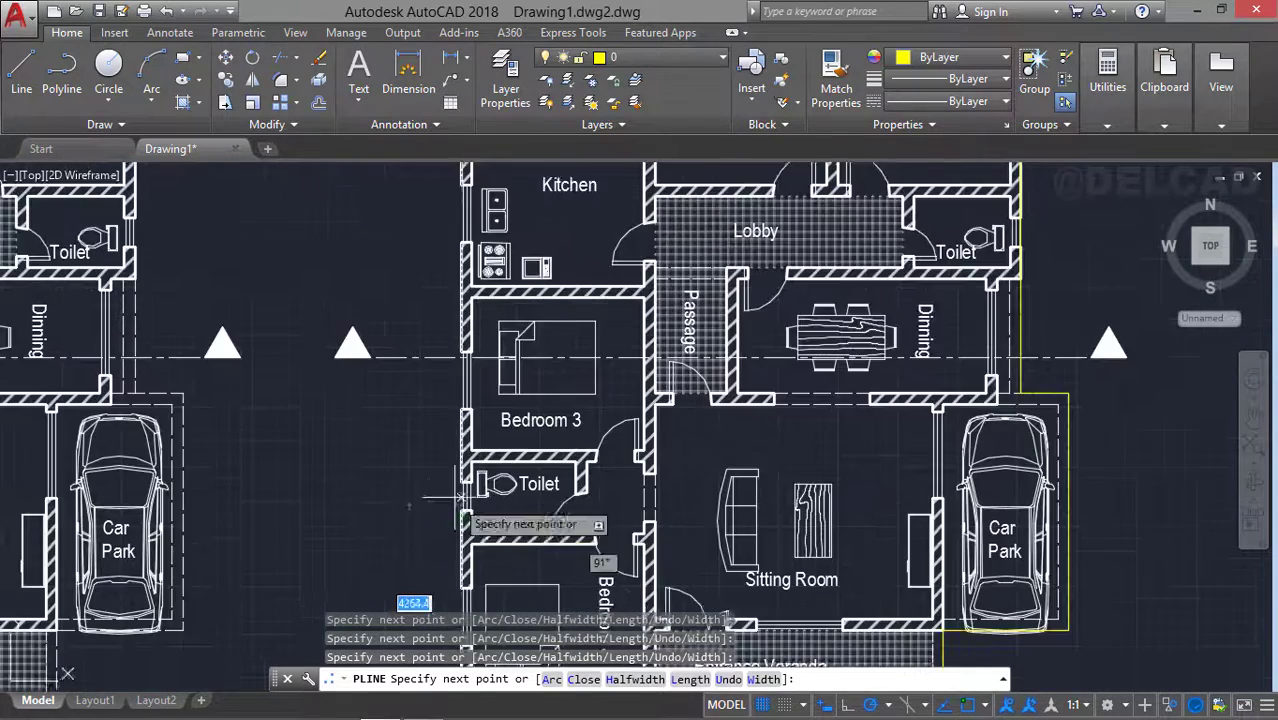
pyautogui.scroll(-2, 463, 497)
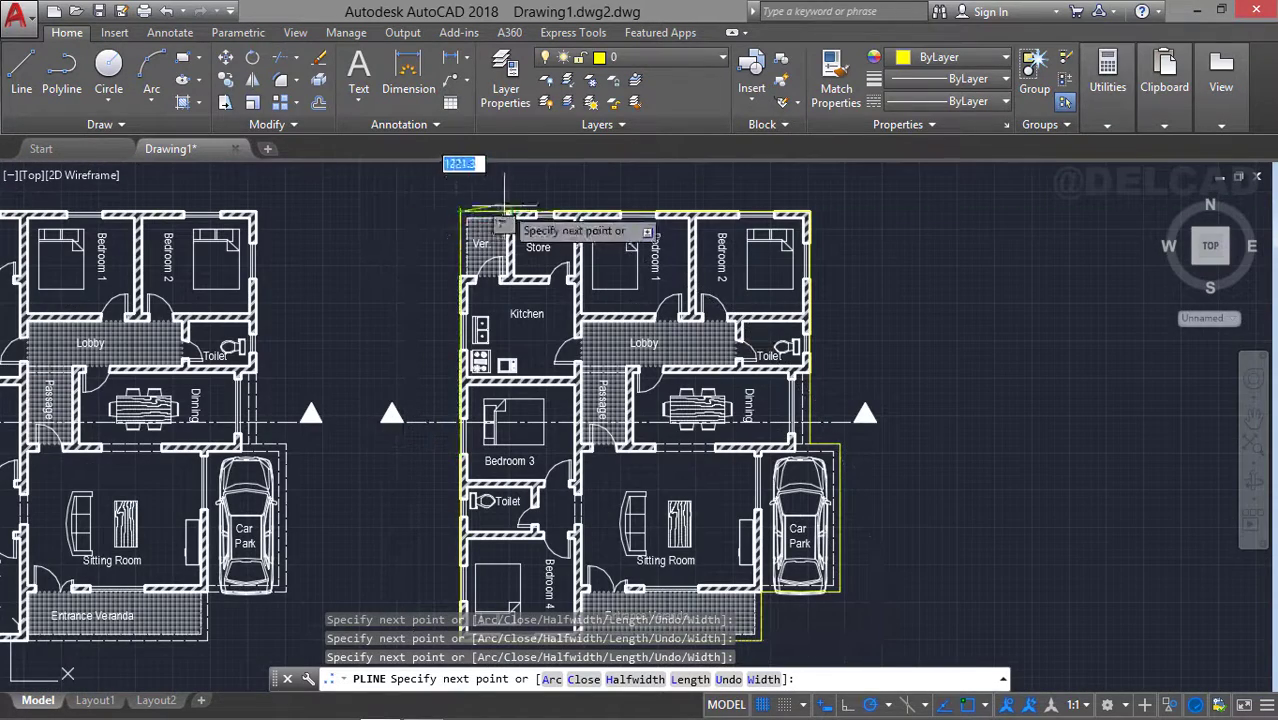
pyautogui.click(462, 213)
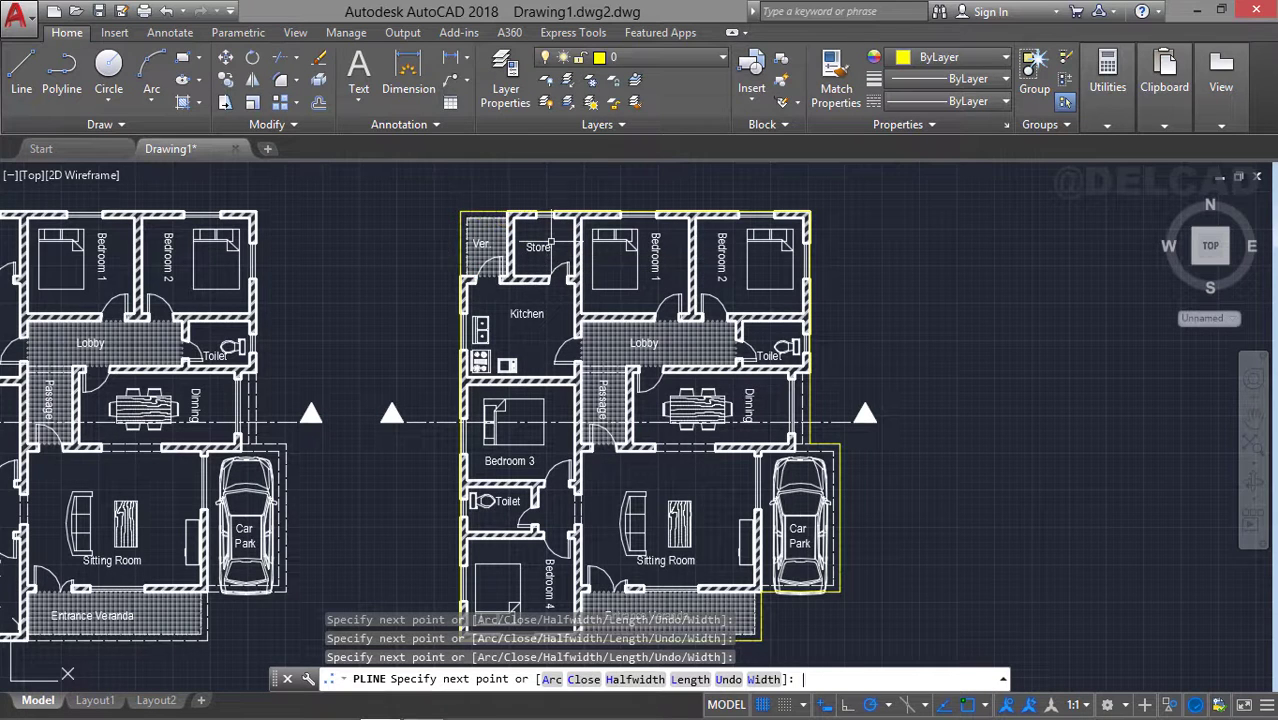
pyautogui.write('c')
pyautogui.press('Return')
pyautogui.moveTo(652, 312); pyautogui.dragTo(790, 305, button='middle')
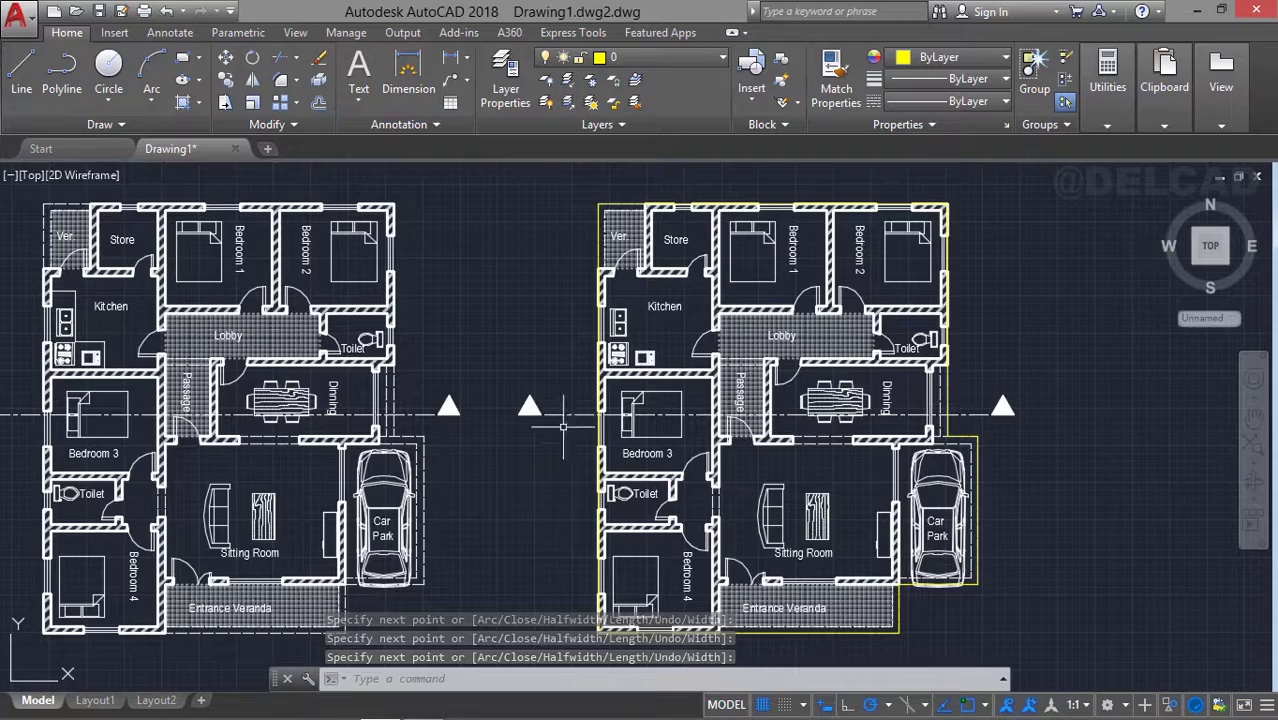
# Offset the traced outline of the right-hand floor plan outward by 500
pyautogui.moveTo(608, 410)
pyautogui.mouseDown(button='middle')
pyautogui.moveTo(662, 414)
pyautogui.moveTo(634, 398)
pyautogui.mouseUp(button='middle')
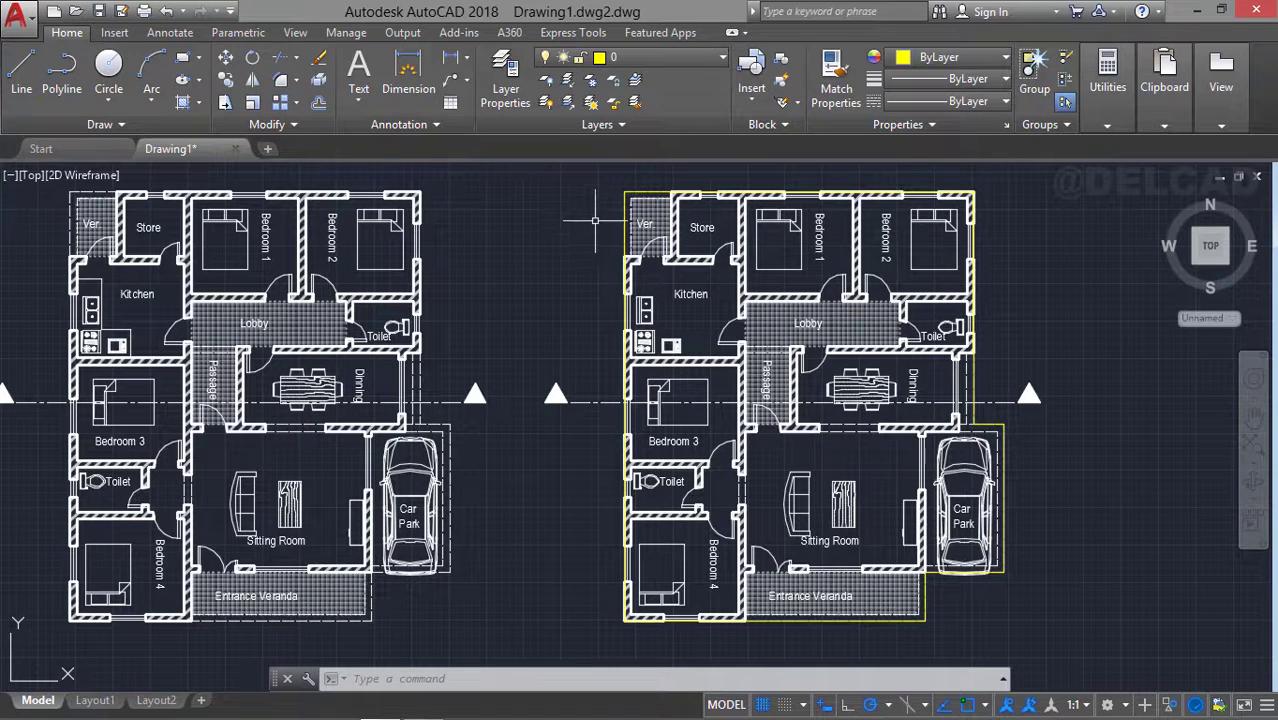
pyautogui.write('o')
pyautogui.press('Return')
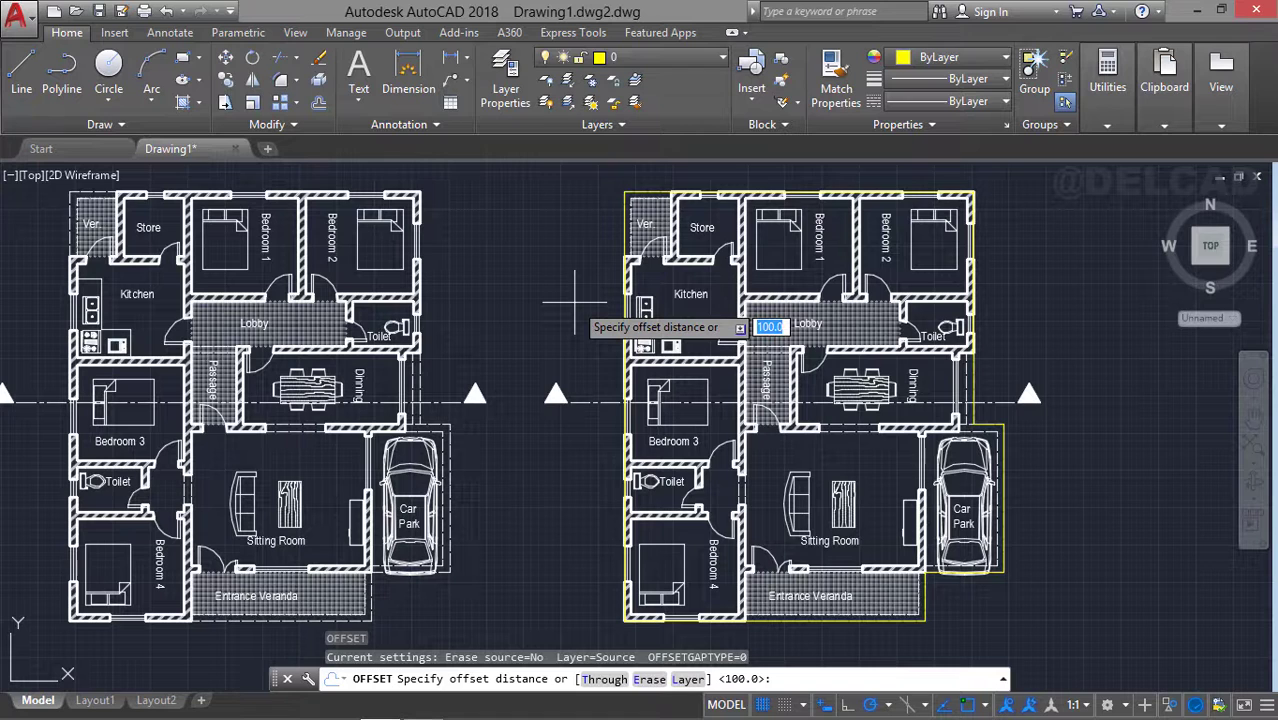
pyautogui.write('500')
pyautogui.press('Return')
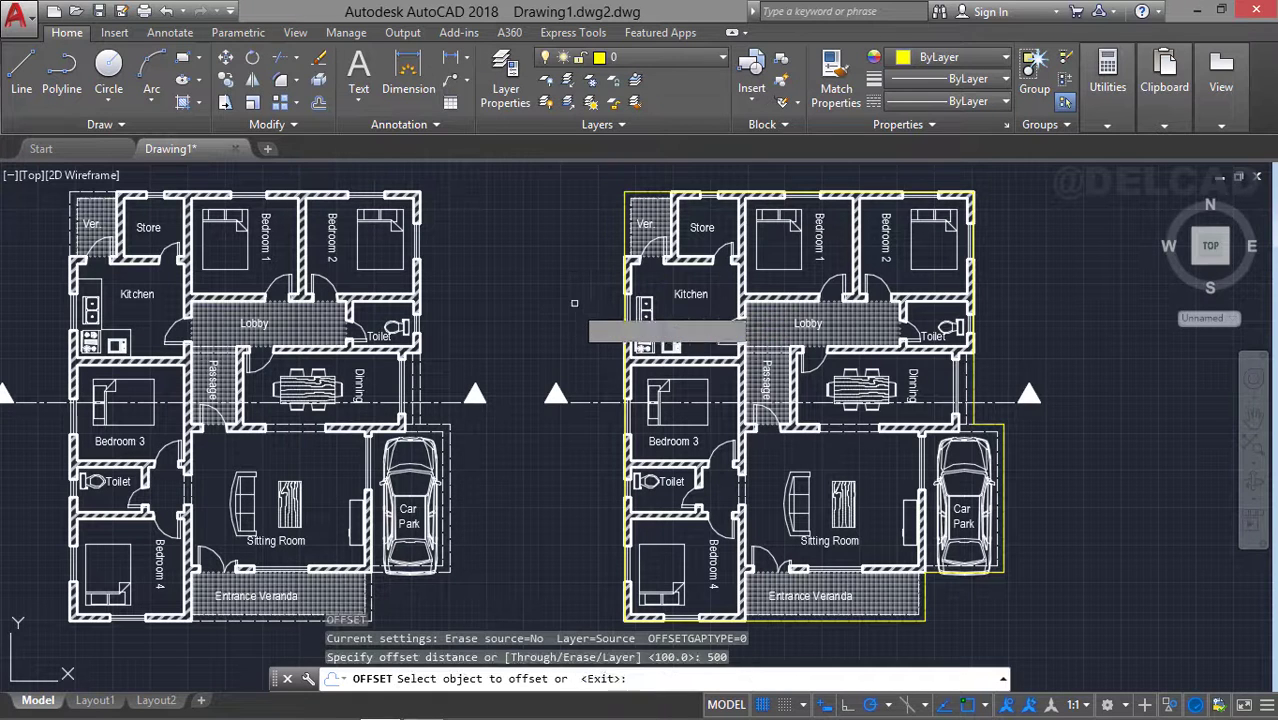
pyautogui.click(626, 248)
pyautogui.click(603, 236)
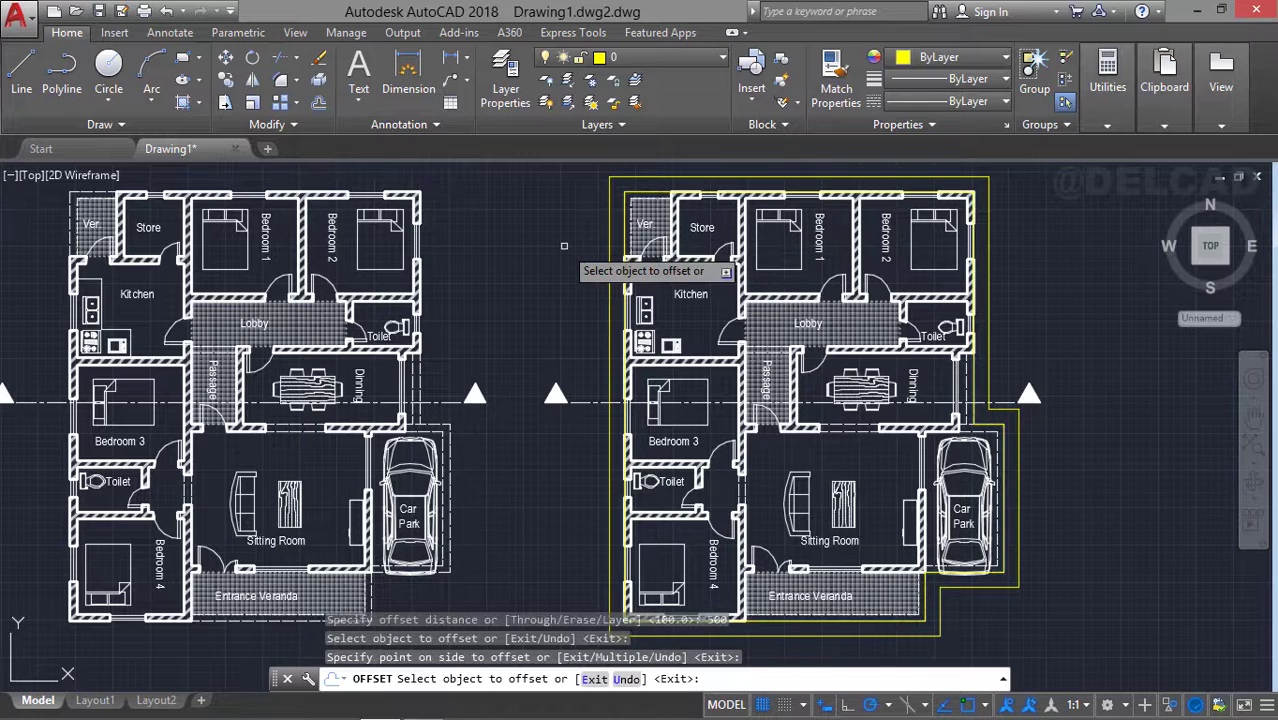
pyautogui.press('Return')
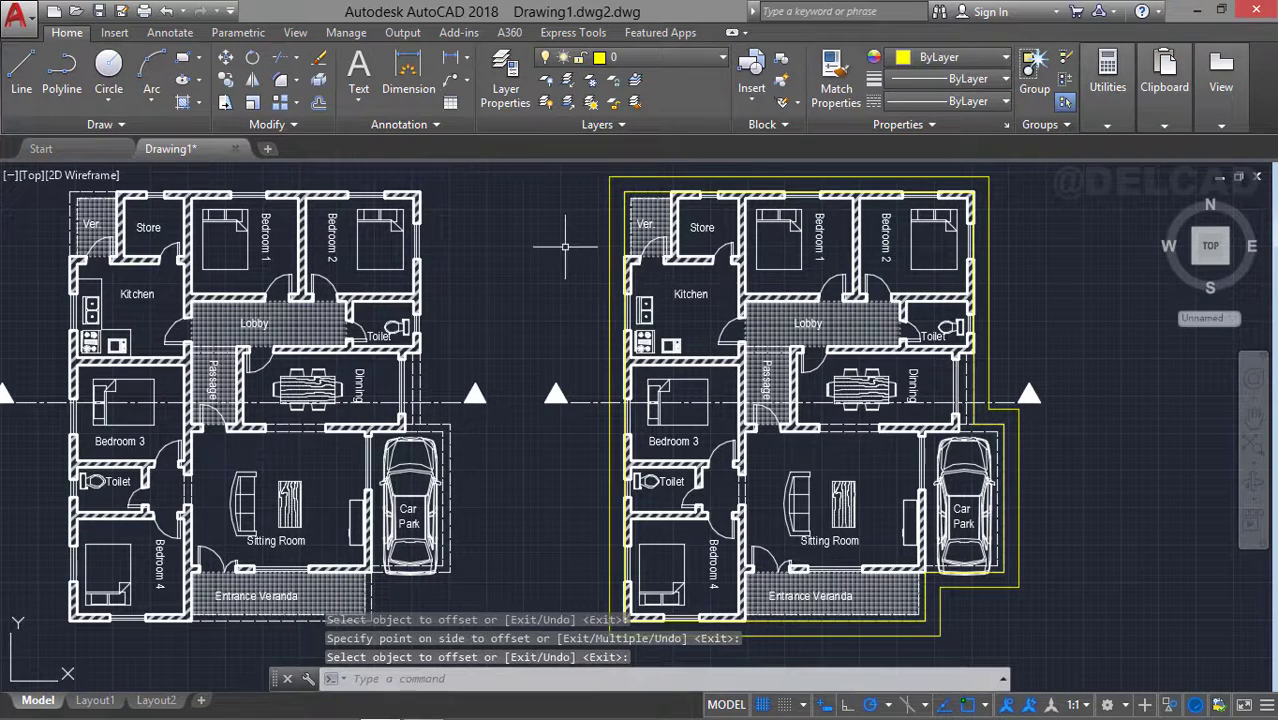
# Turn Layer5 back on to show the columns in both floor plans
pyautogui.scroll(-4, 713, 384)
pyautogui.scroll(3, 713, 361)
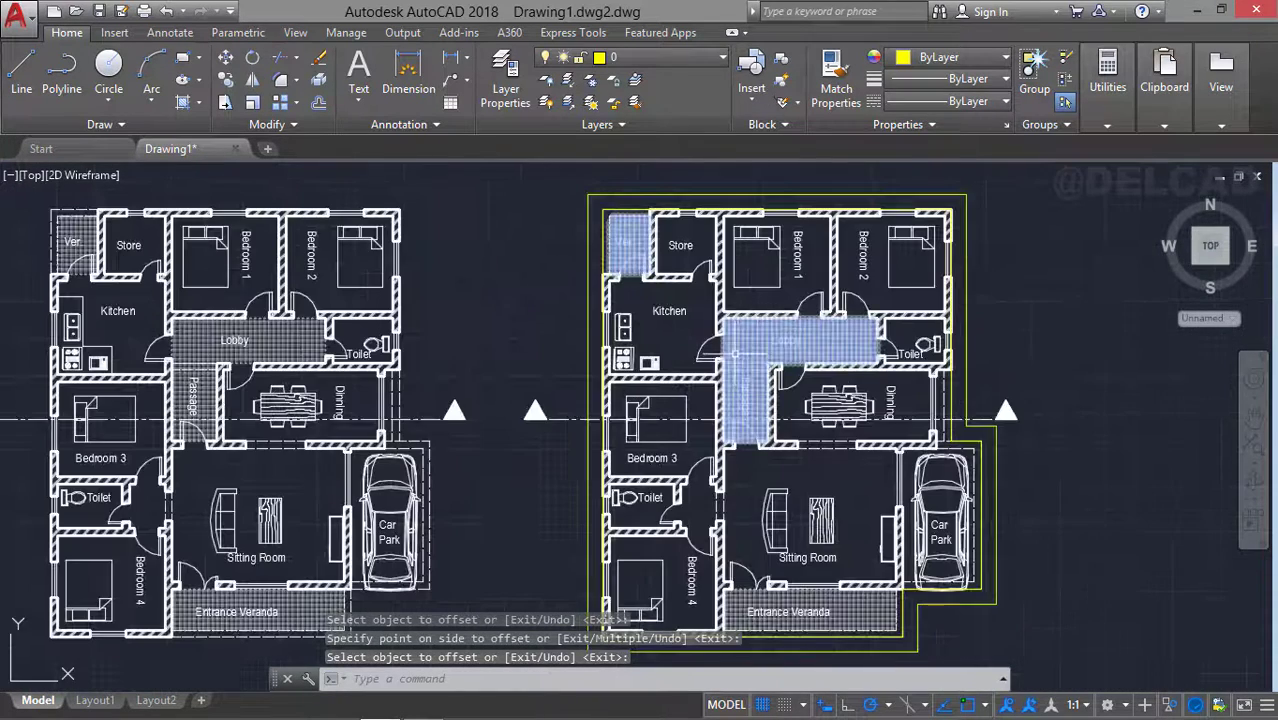
pyautogui.click(640, 57)
pyautogui.click(549, 238)
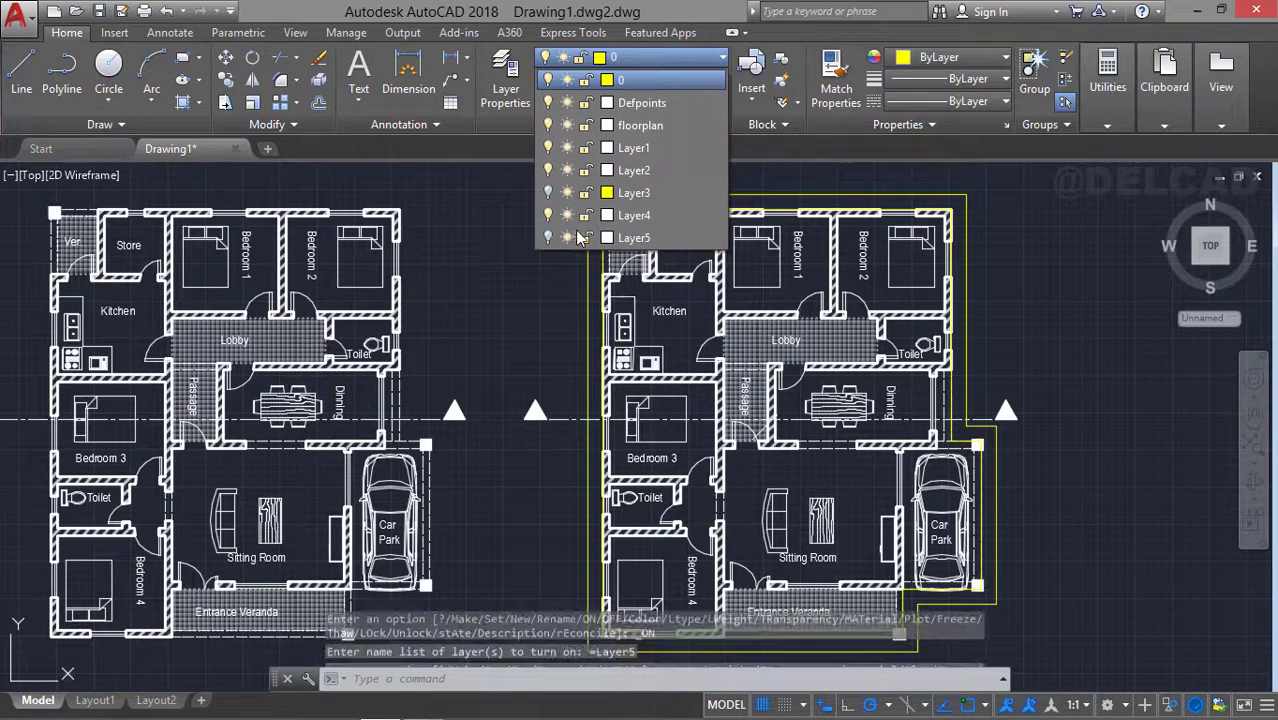
pyautogui.click(812, 328)
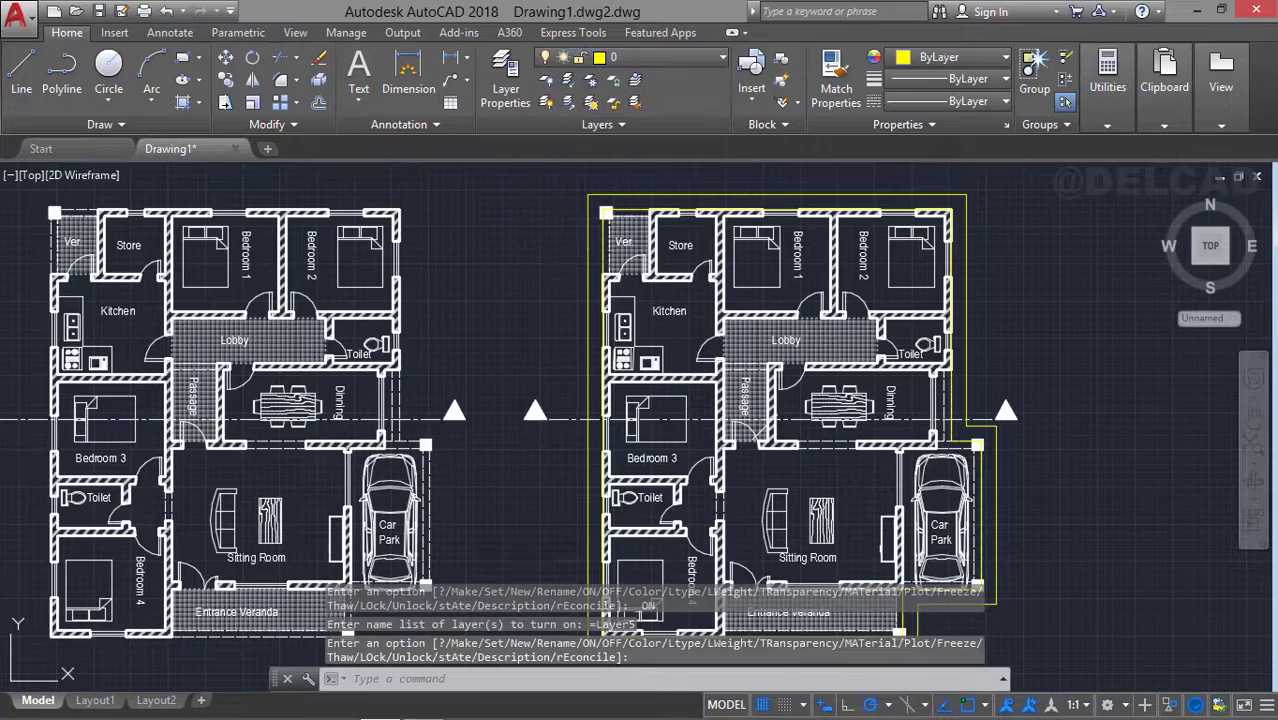
# Copy the outer offset outline horizontally into the empty space to the right of the floor plan
pyautogui.moveTo(812, 328)
pyautogui.mouseDown(button='middle')
pyautogui.moveTo(766, 295)
pyautogui.moveTo(784, 265)
pyautogui.mouseUp(button='middle')
pyautogui.moveTo(863, 364); pyautogui.dragTo(876, 424, button='middle')
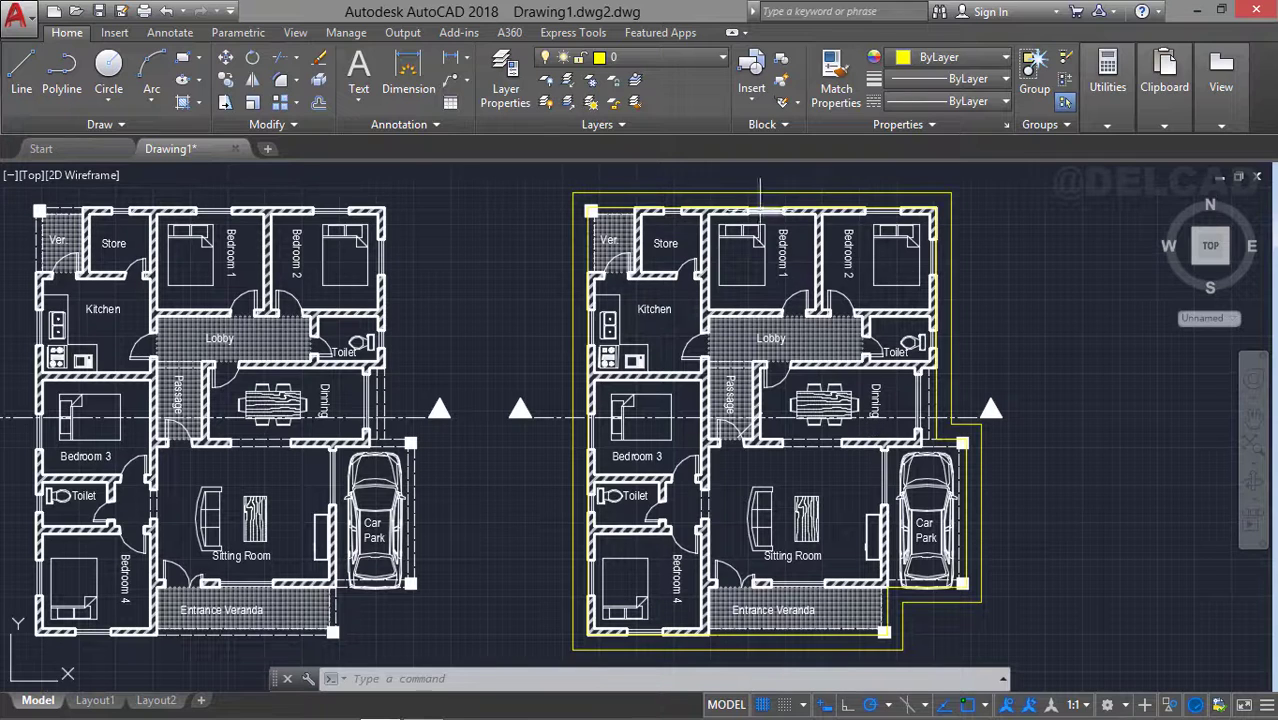
pyautogui.click(648, 193)
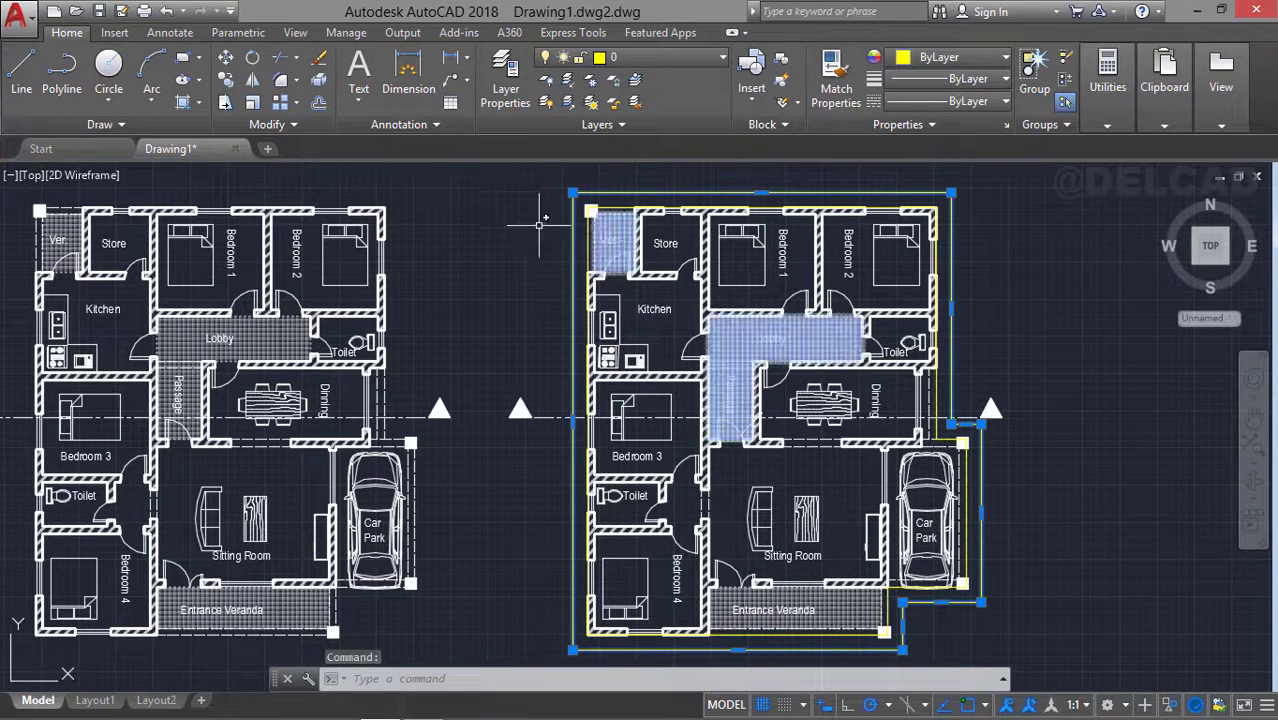
pyautogui.click(228, 80)
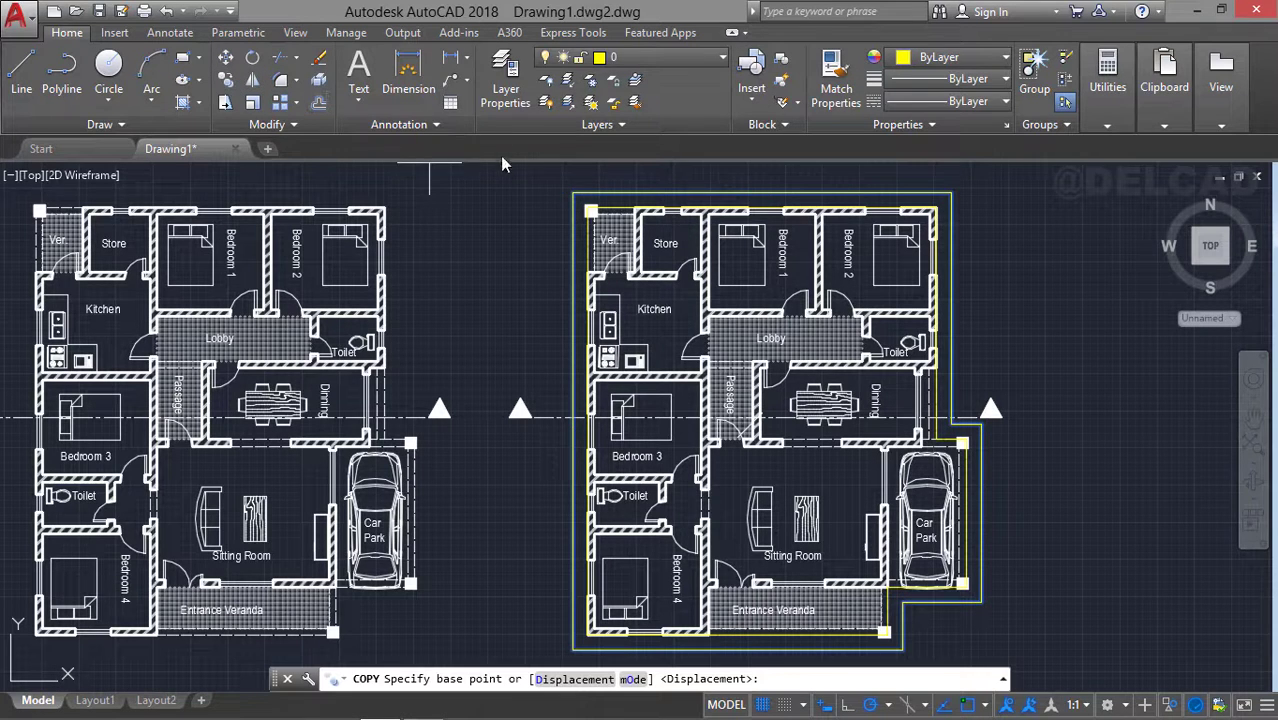
pyautogui.click(579, 167)
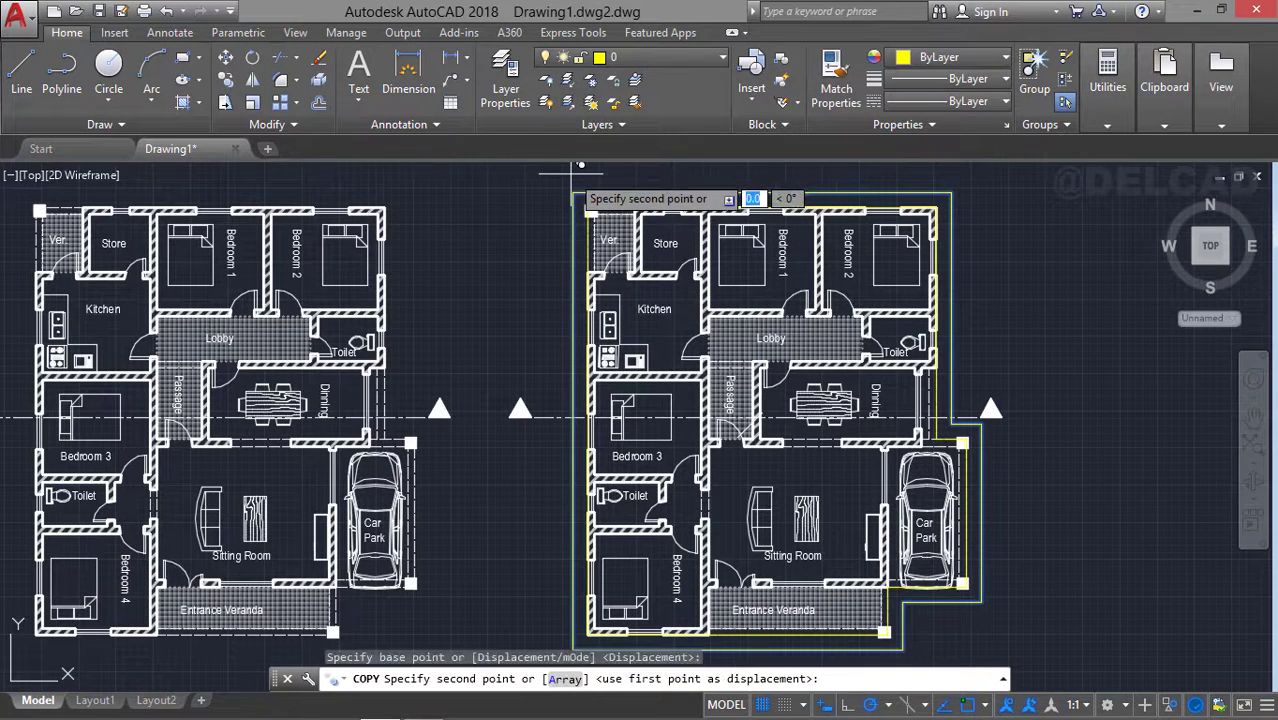
pyautogui.click(1094, 168)
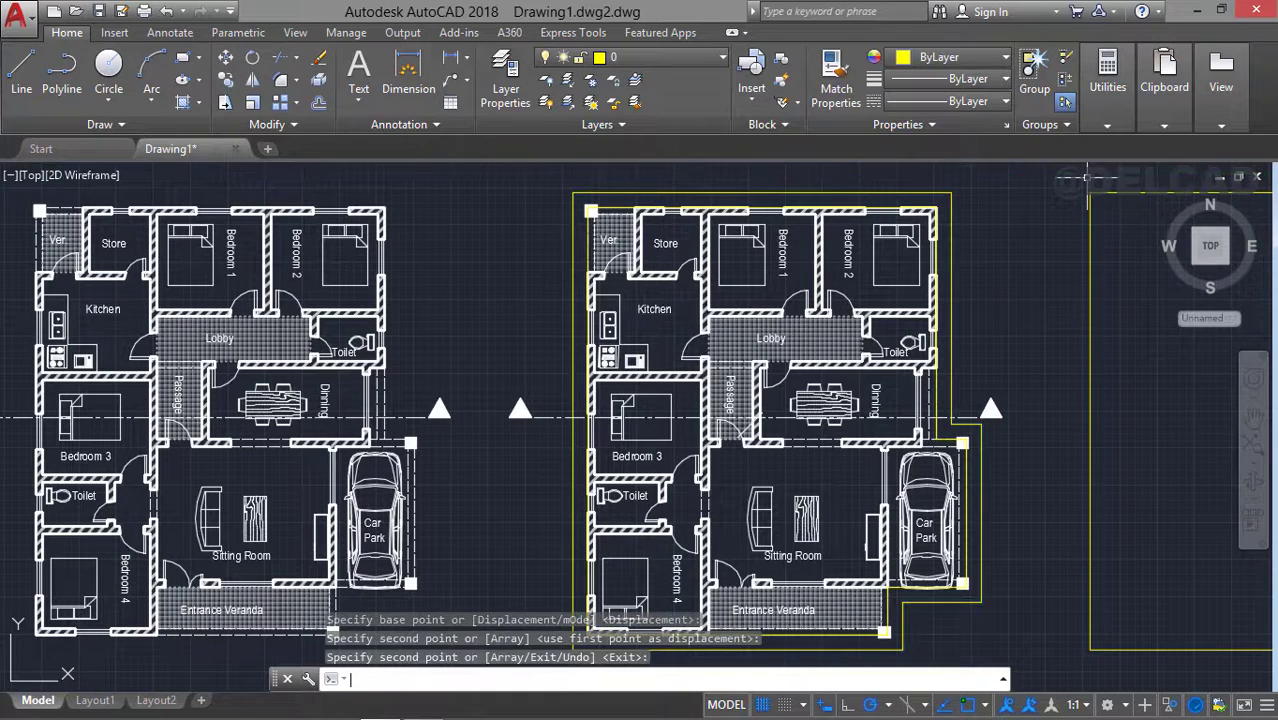
pyautogui.press('Return')
# Offset the copied outline inward four times with the Through option, each time from the newest outline
pyautogui.moveTo(1148, 369); pyautogui.dragTo(758, 367, button='middle')
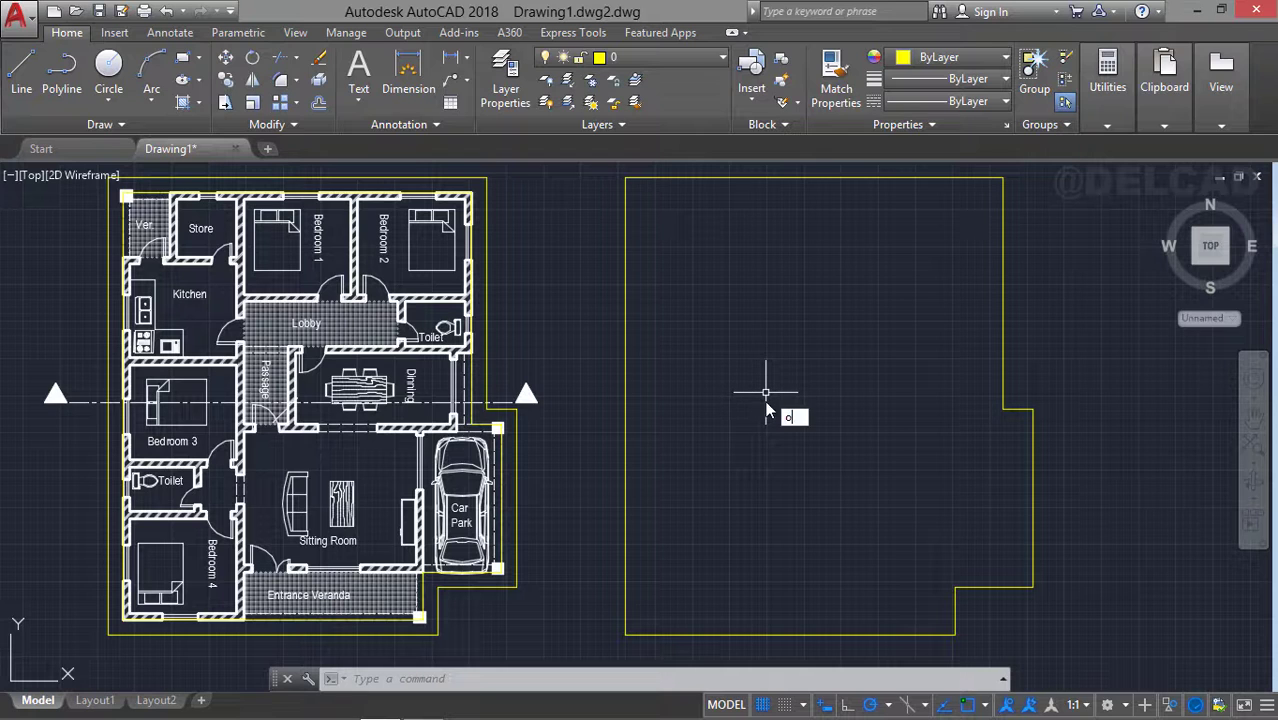
pyautogui.press('Return')
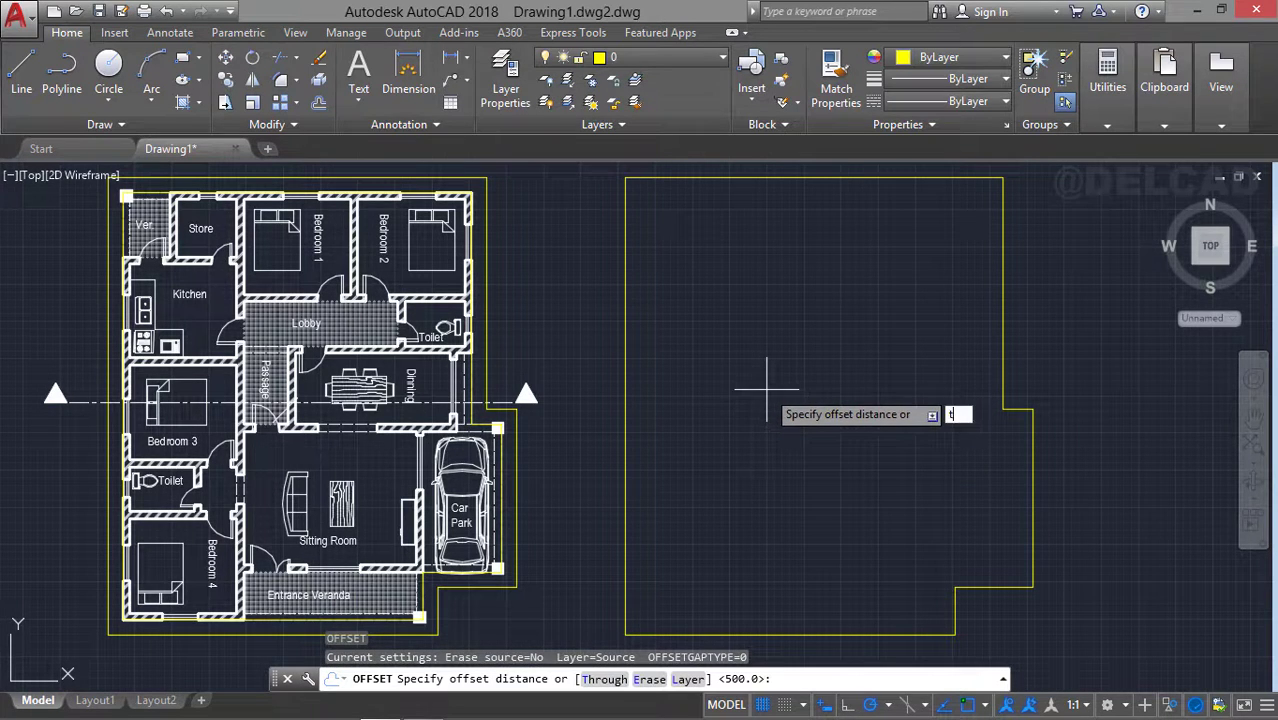
pyautogui.write('t')
pyautogui.press('Return')
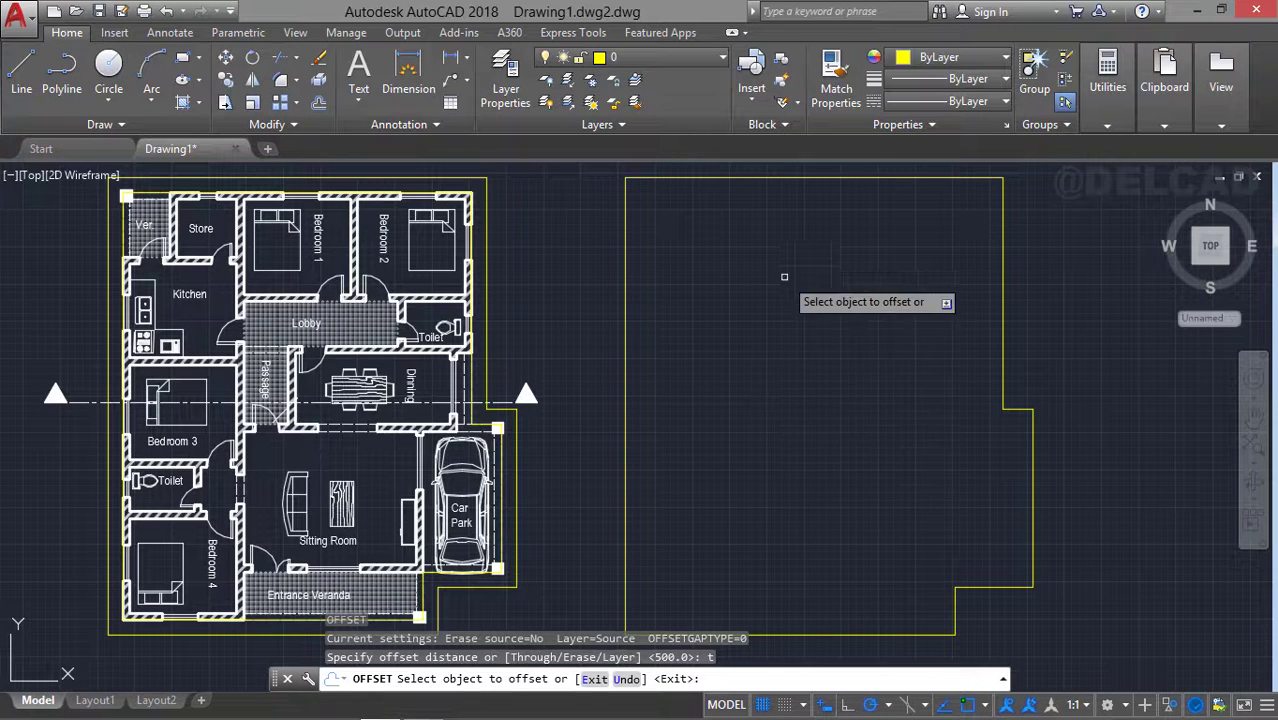
pyautogui.click(799, 178)
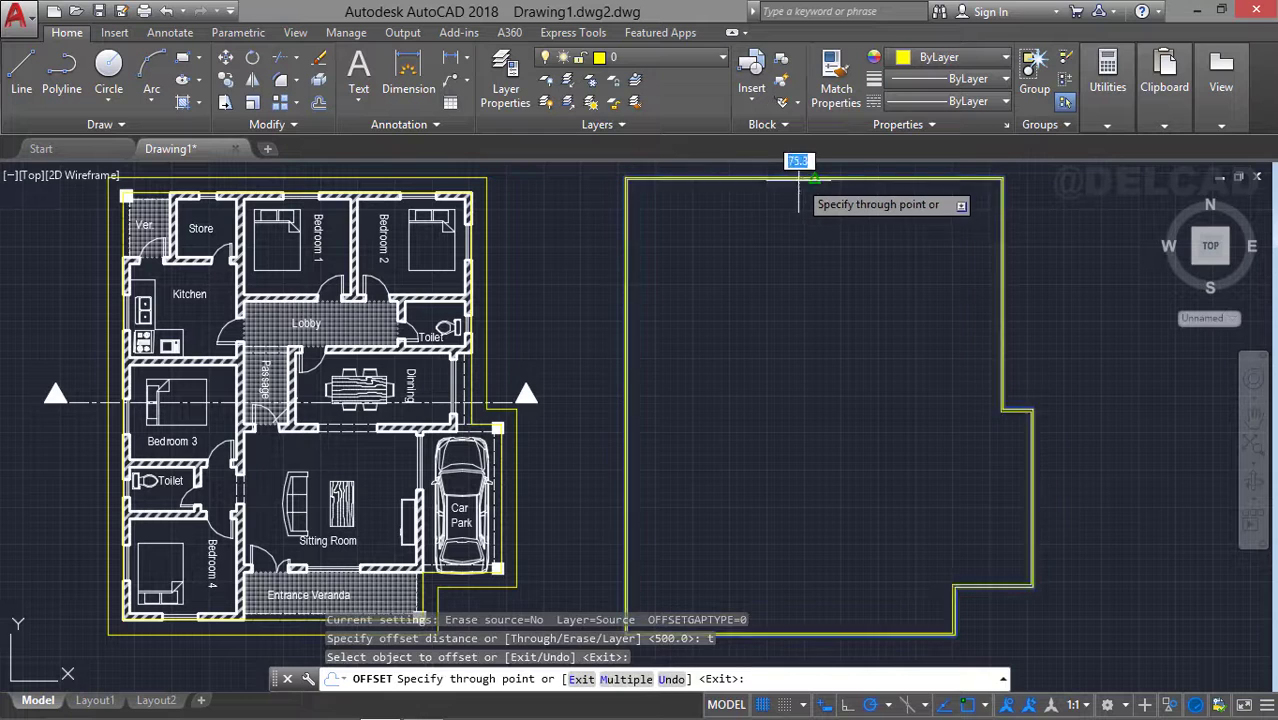
pyautogui.click(800, 199)
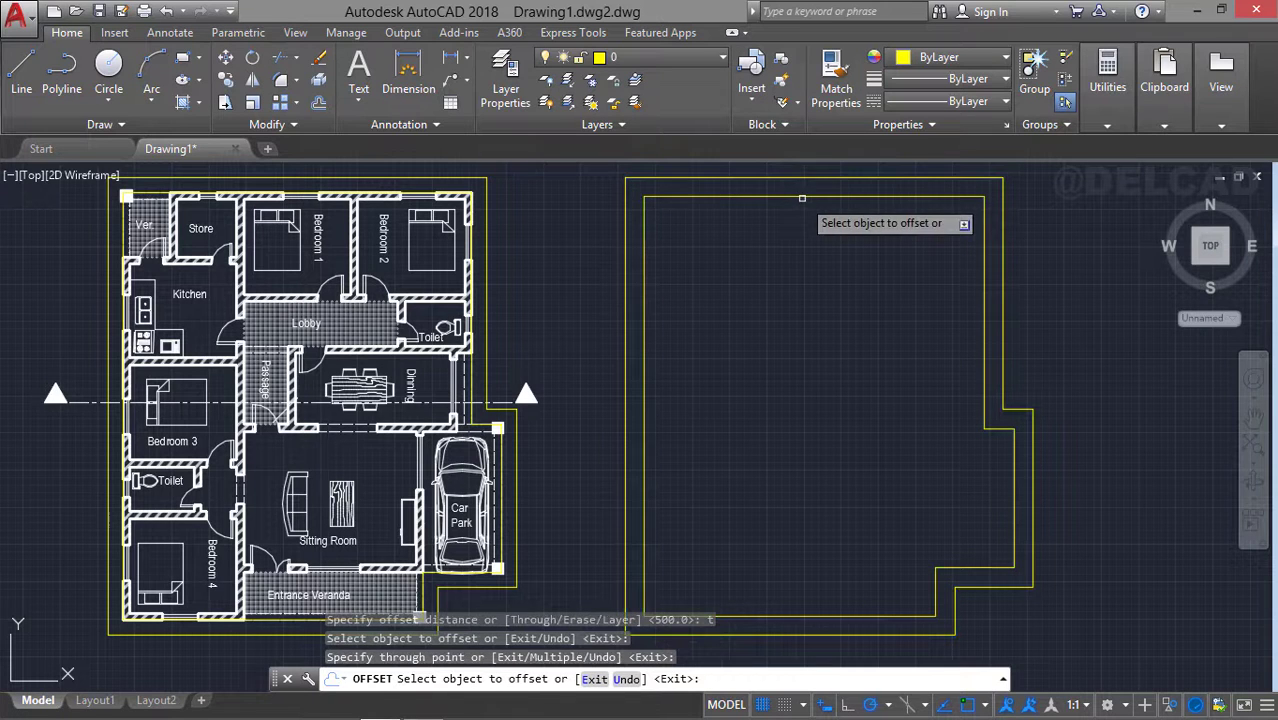
pyautogui.click(801, 198)
pyautogui.click(803, 218)
pyautogui.click(804, 218)
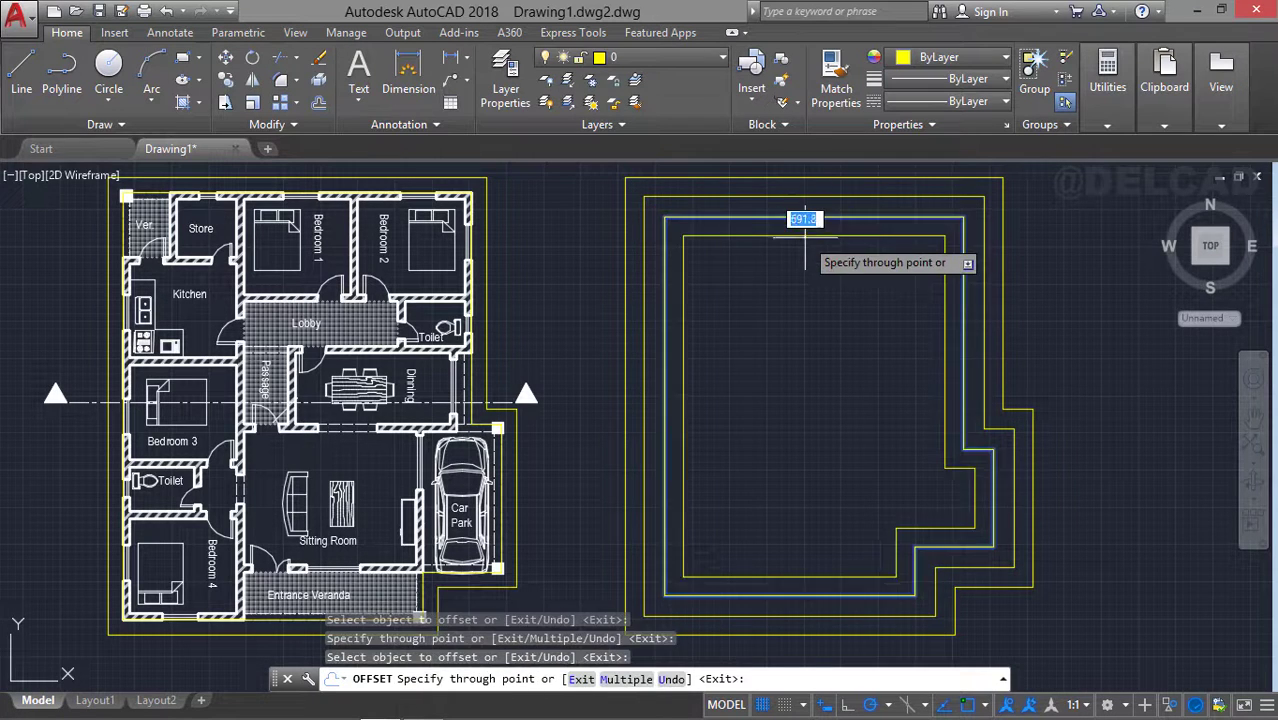
pyautogui.click(805, 238)
pyautogui.click(807, 240)
pyautogui.click(810, 260)
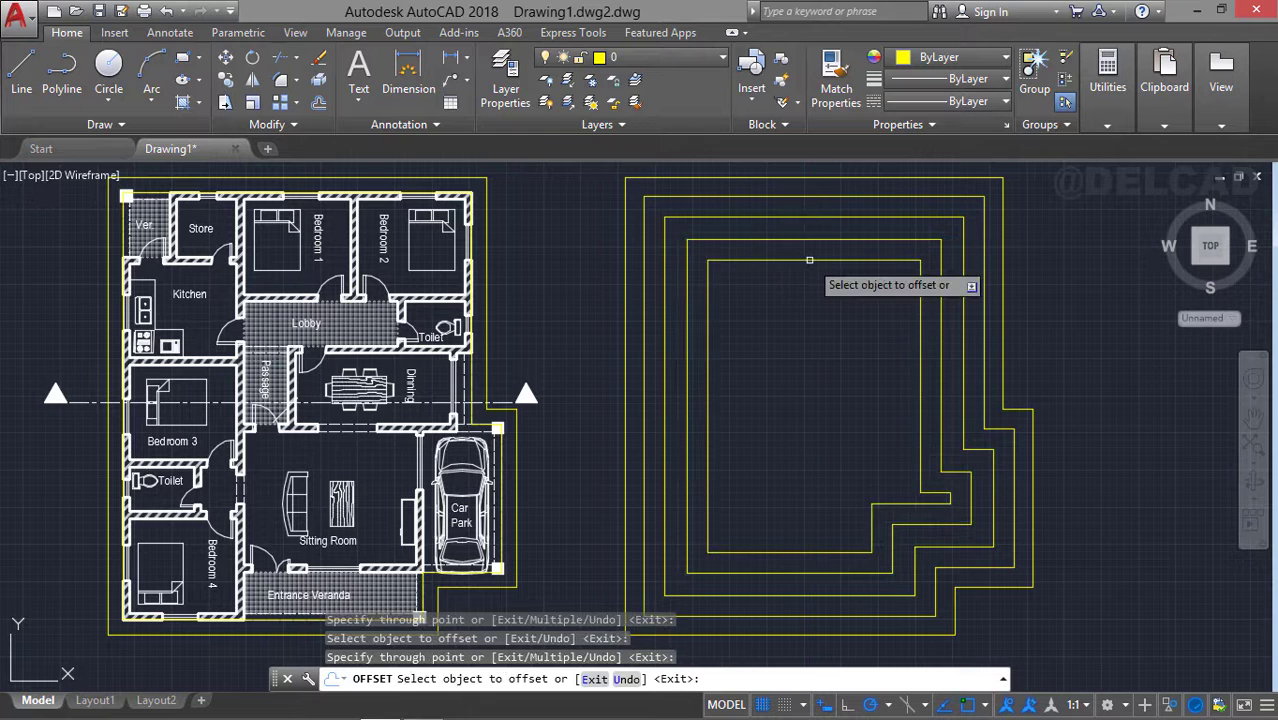
# Offset the innermost outline inward four more times, ending with a narrow rectangle at the centre
pyautogui.click(810, 260)
pyautogui.click(811, 290)
pyautogui.click(814, 292)
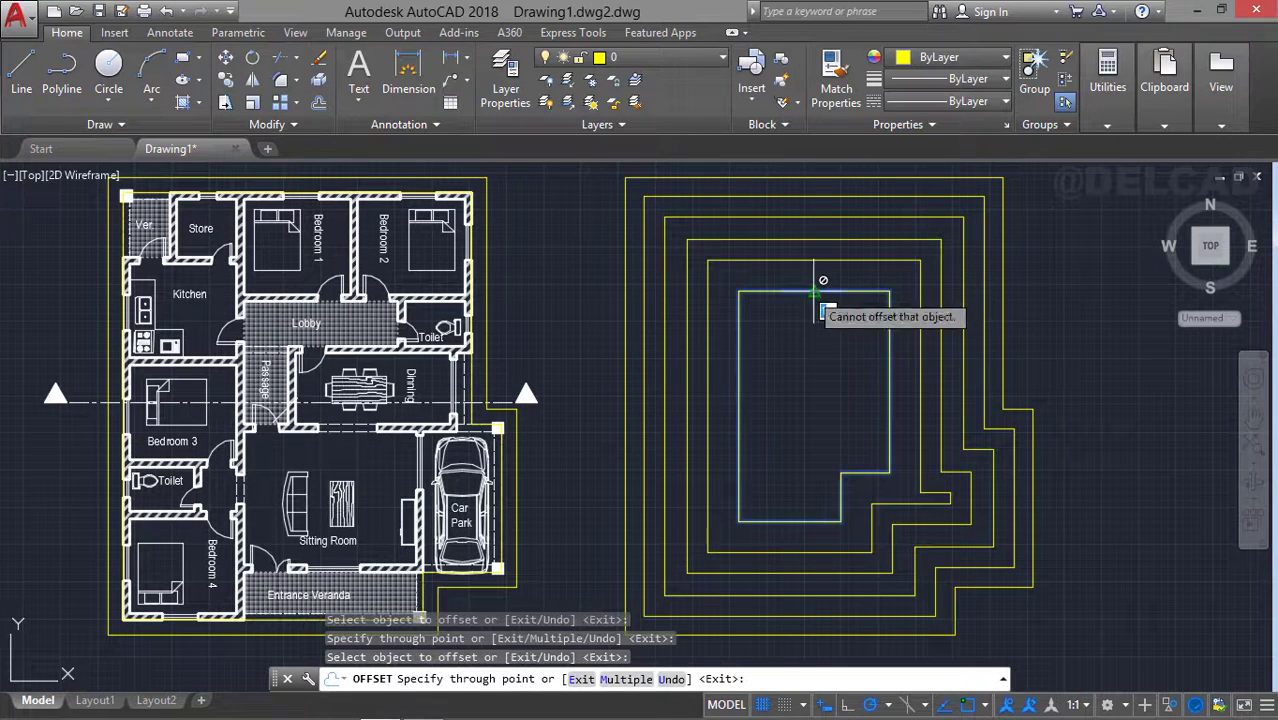
pyautogui.click(813, 318)
pyautogui.click(813, 318)
pyautogui.click(807, 345)
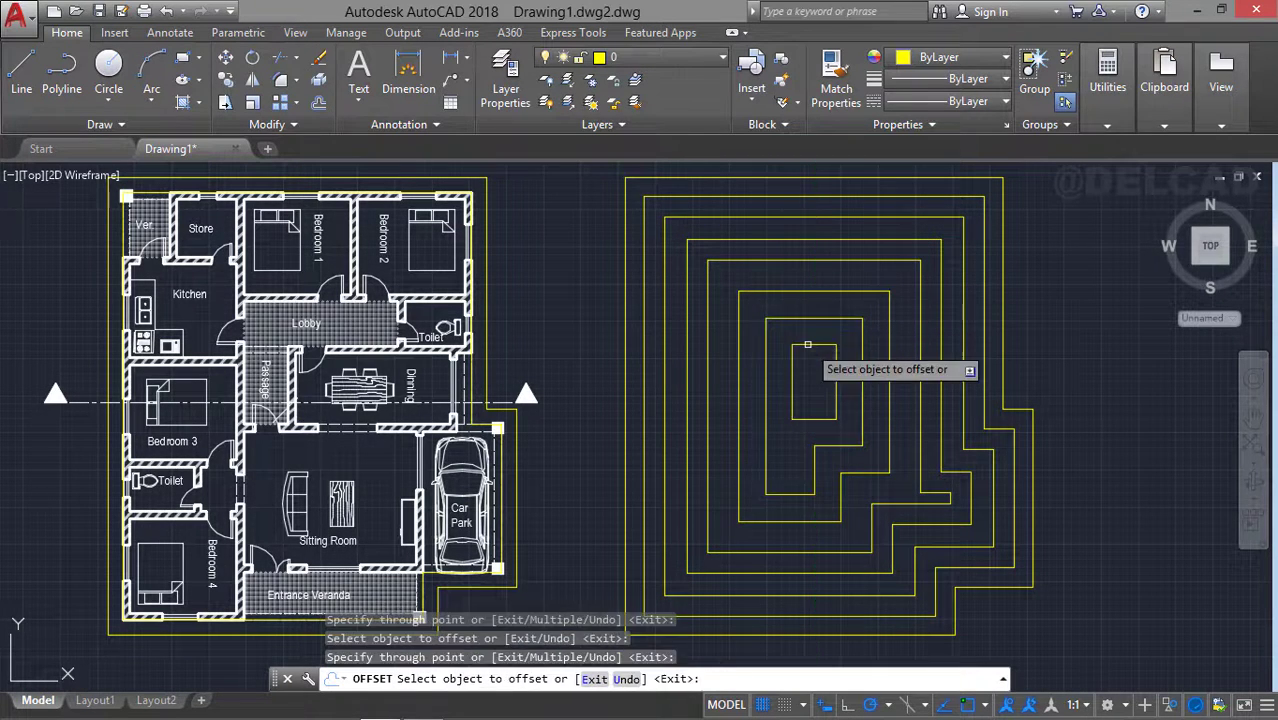
pyautogui.click(807, 345)
pyautogui.click(814, 362)
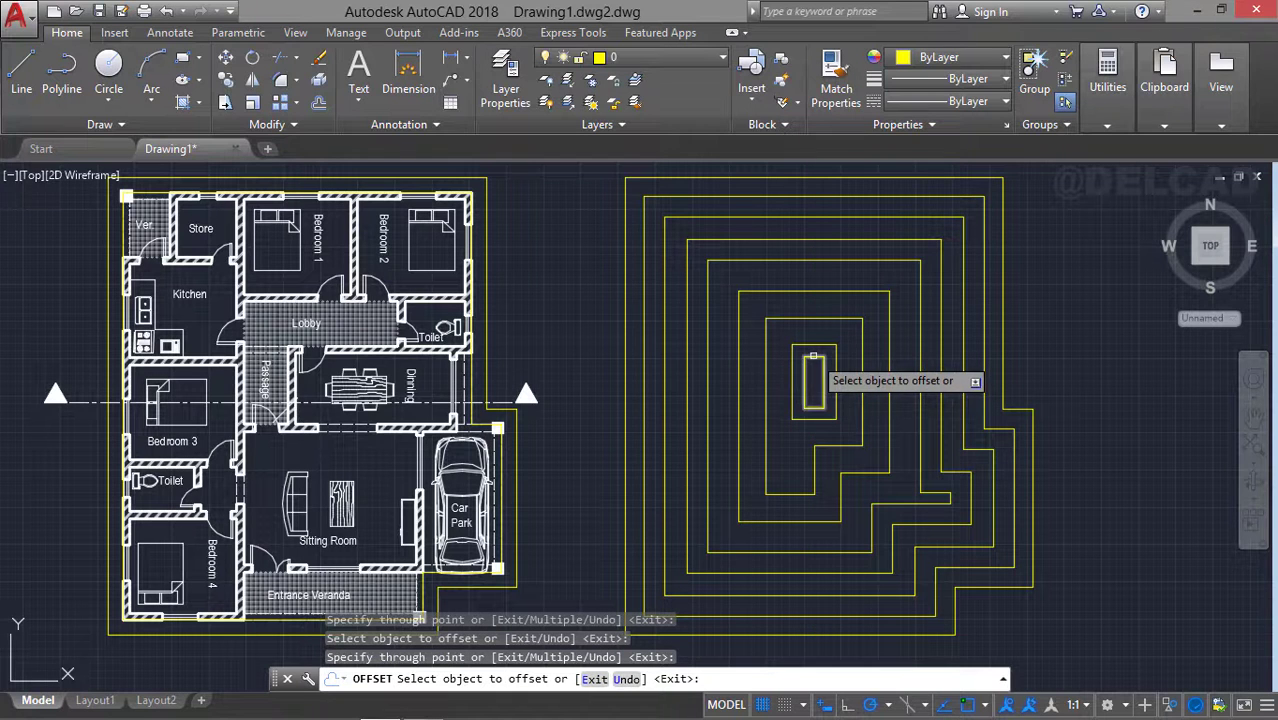
pyautogui.press('Return')
# Make Defpoints the current layer and draw a diagonal line from the roof outline's lower-left corner inward to the seventh offset's matching corner
pyautogui.moveTo(838, 372); pyautogui.dragTo(848, 350, button='middle')
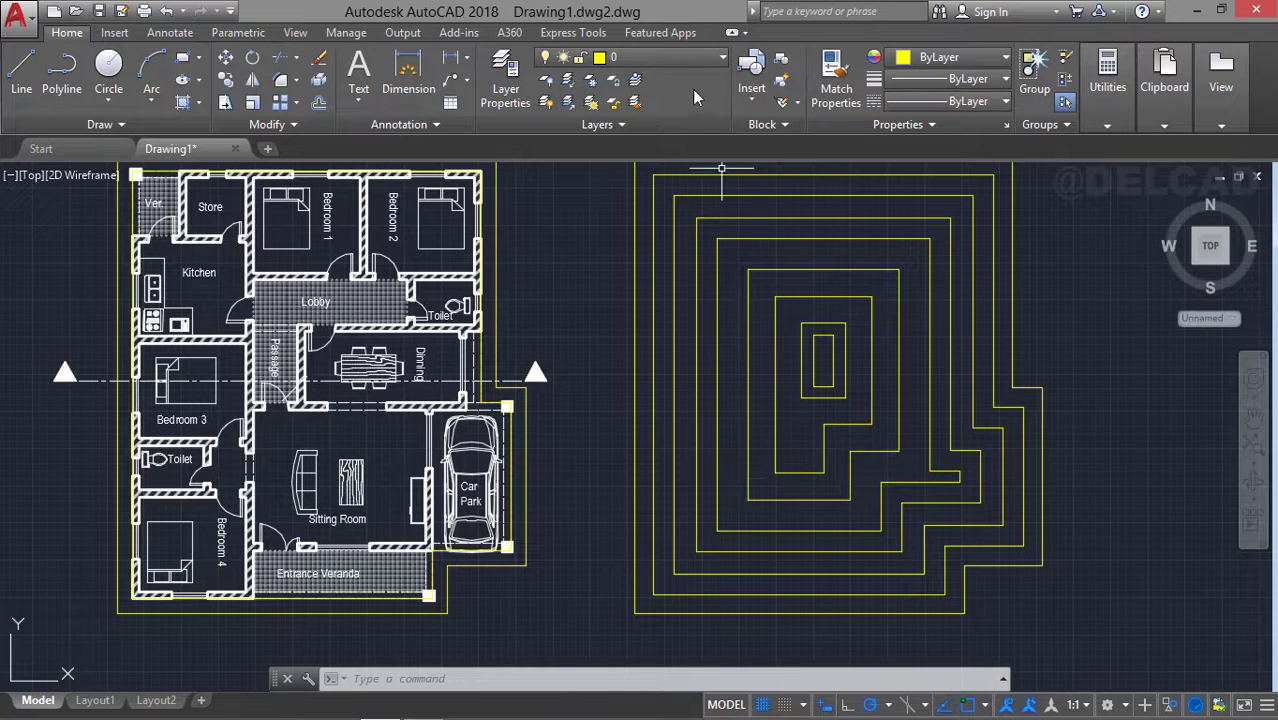
pyautogui.click(676, 59)
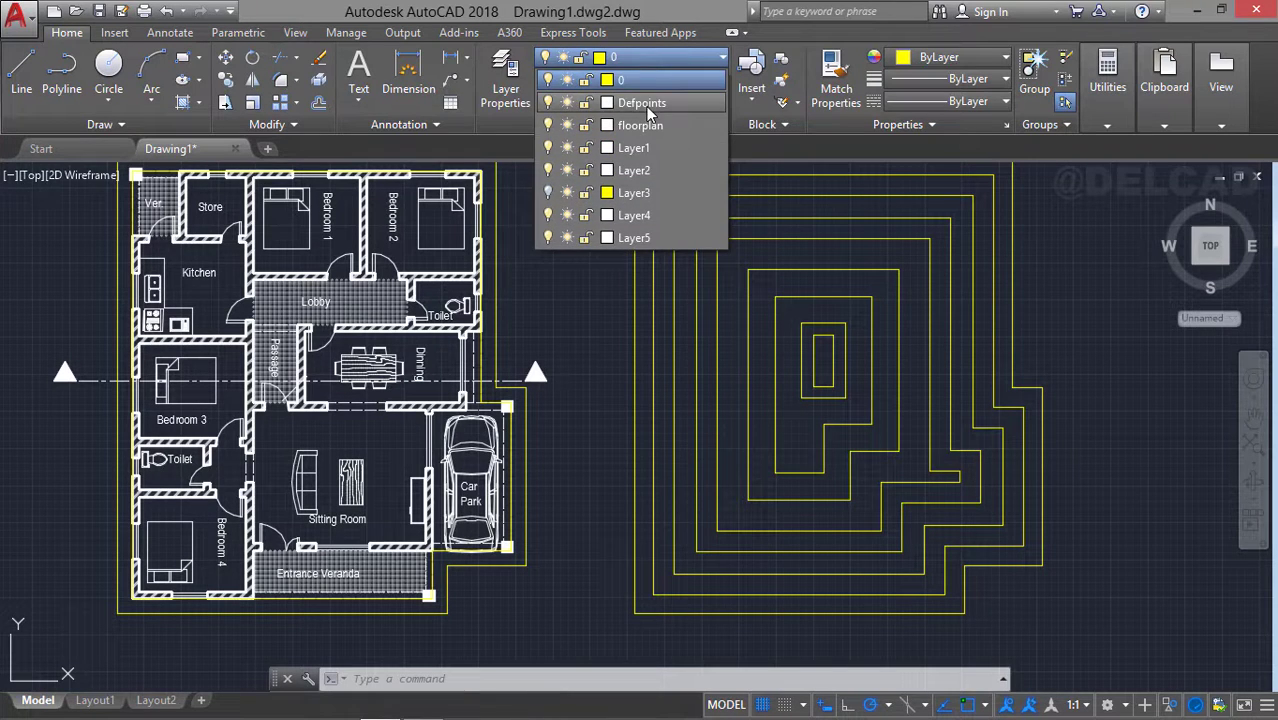
pyautogui.click(703, 125)
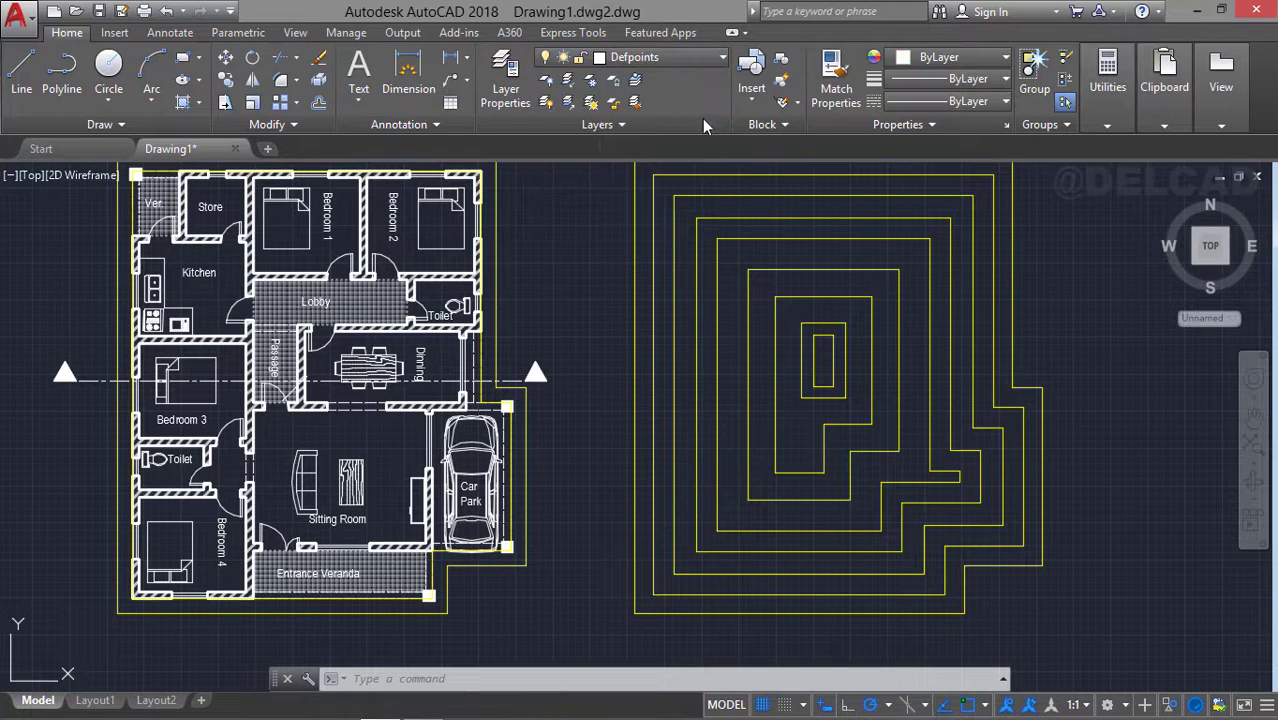
pyautogui.click(22, 72)
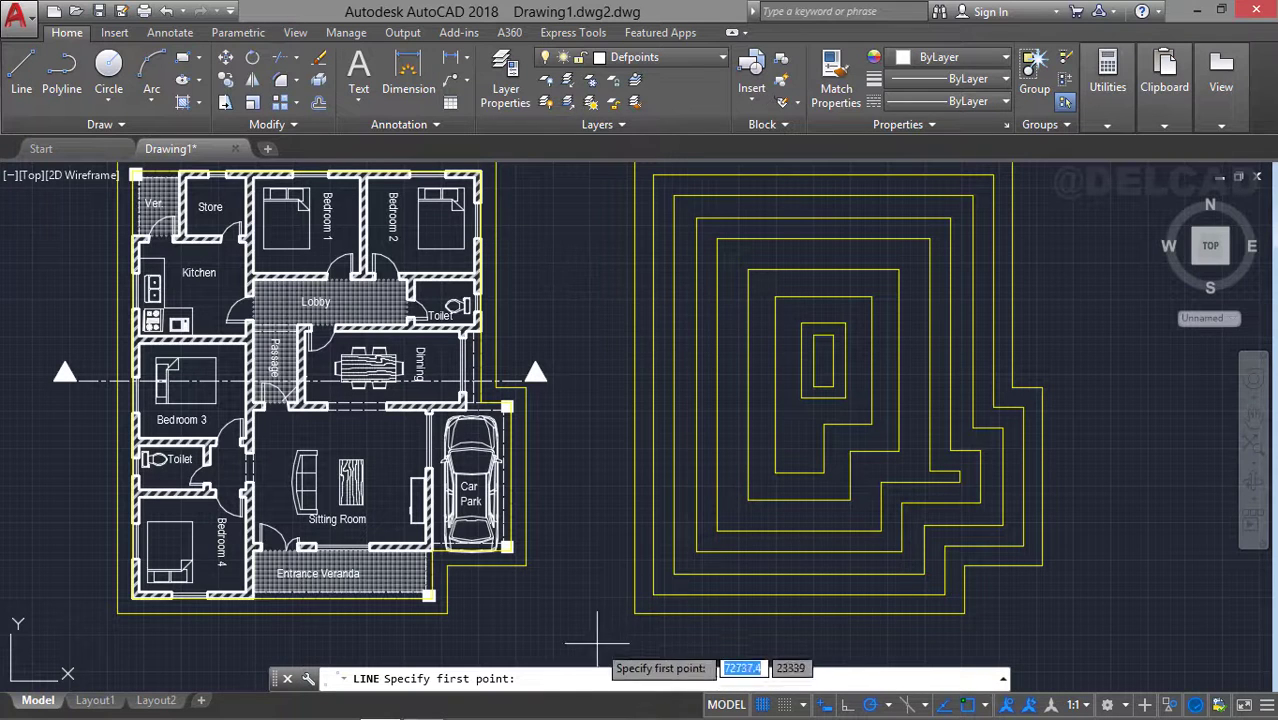
pyautogui.click(634, 613)
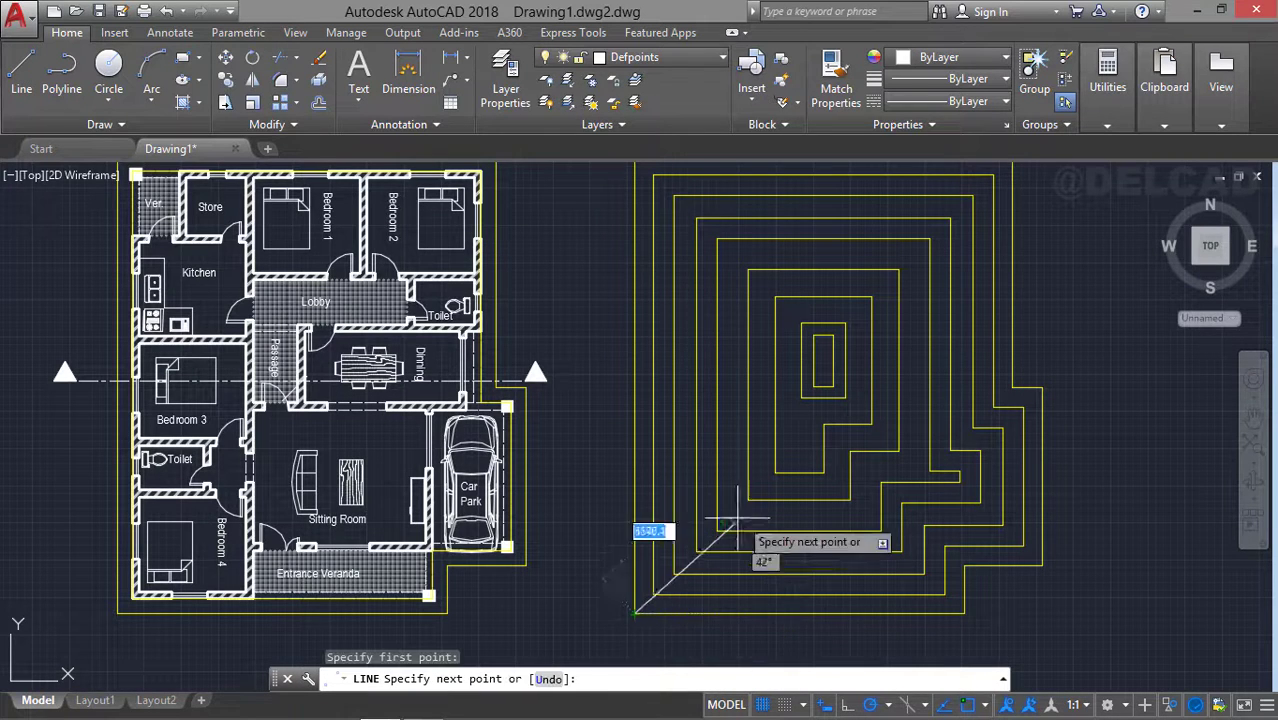
pyautogui.click(782, 467)
pyautogui.press('Return')
# Draw diagonal lines from the lower-right corner and the inner corner above it to the matching corners of the seventh offset
pyautogui.press('Return')
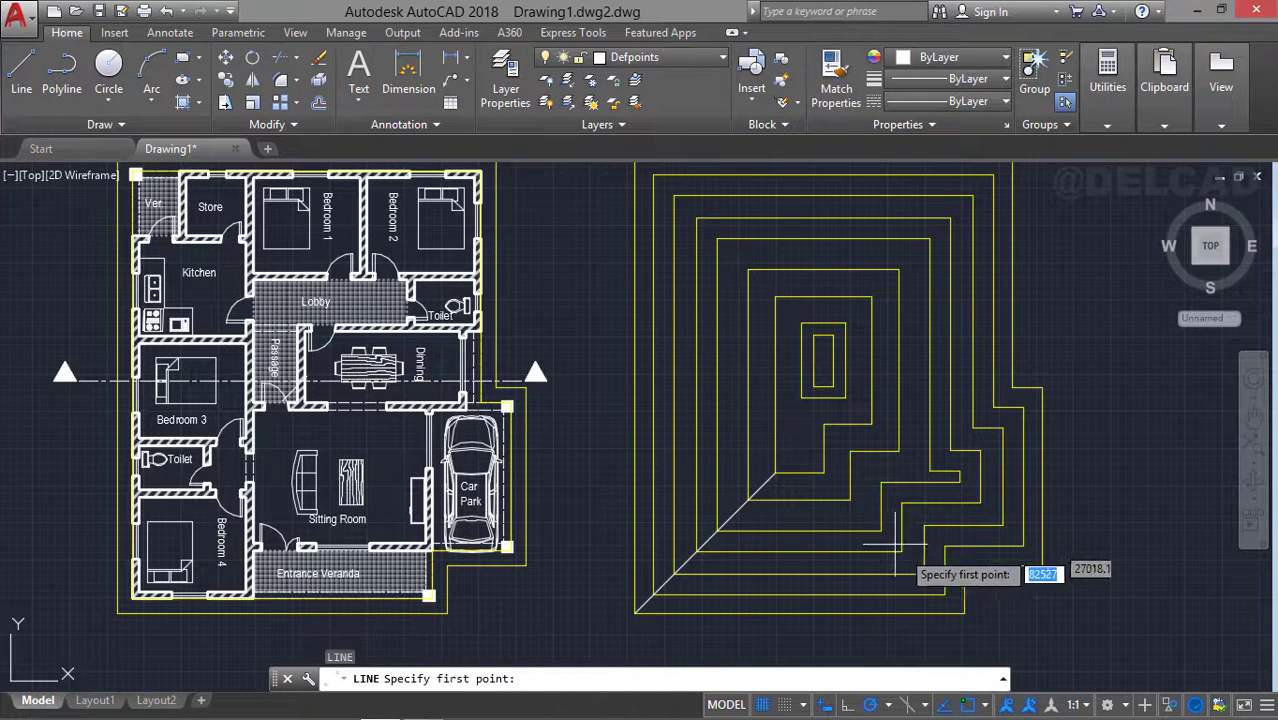
pyautogui.click(963, 612)
pyautogui.click(849, 472)
pyautogui.press('Return')
pyautogui.press('Return')
pyautogui.click(963, 567)
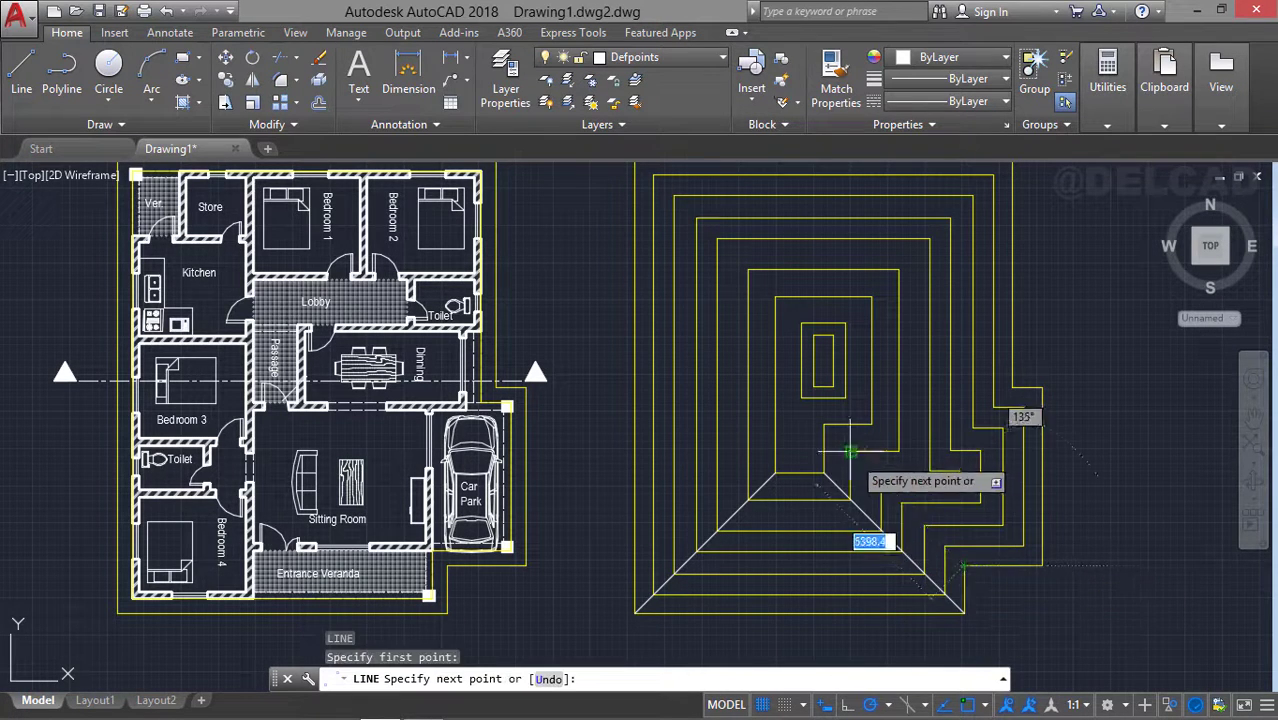
pyautogui.click(823, 425)
pyautogui.press('Return')
# Draw diagonal lines from the car park projection's lower and upper outer corners inward to the short end of the narrow offset strip
pyautogui.press('Return')
pyautogui.click(1042, 567)
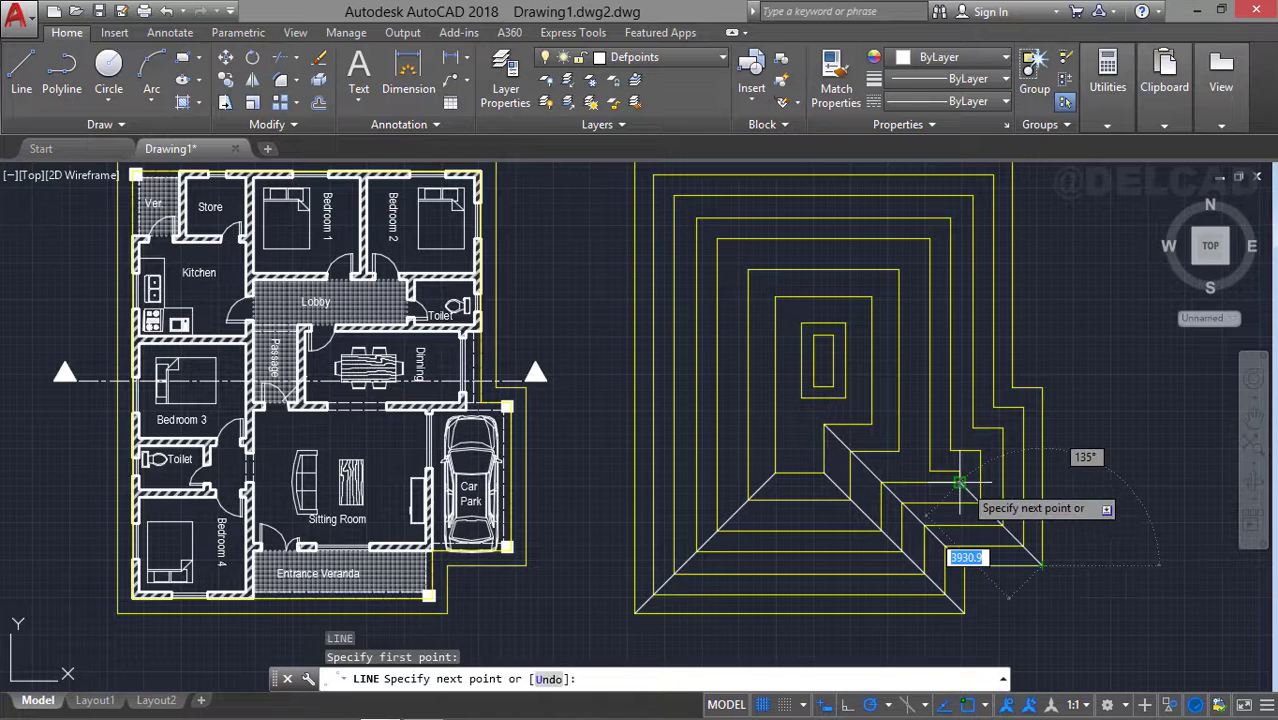
pyautogui.click(960, 483)
pyautogui.press('Return')
pyautogui.press('Return')
pyautogui.click(1042, 387)
pyautogui.click(960, 470)
pyautogui.press('Return')
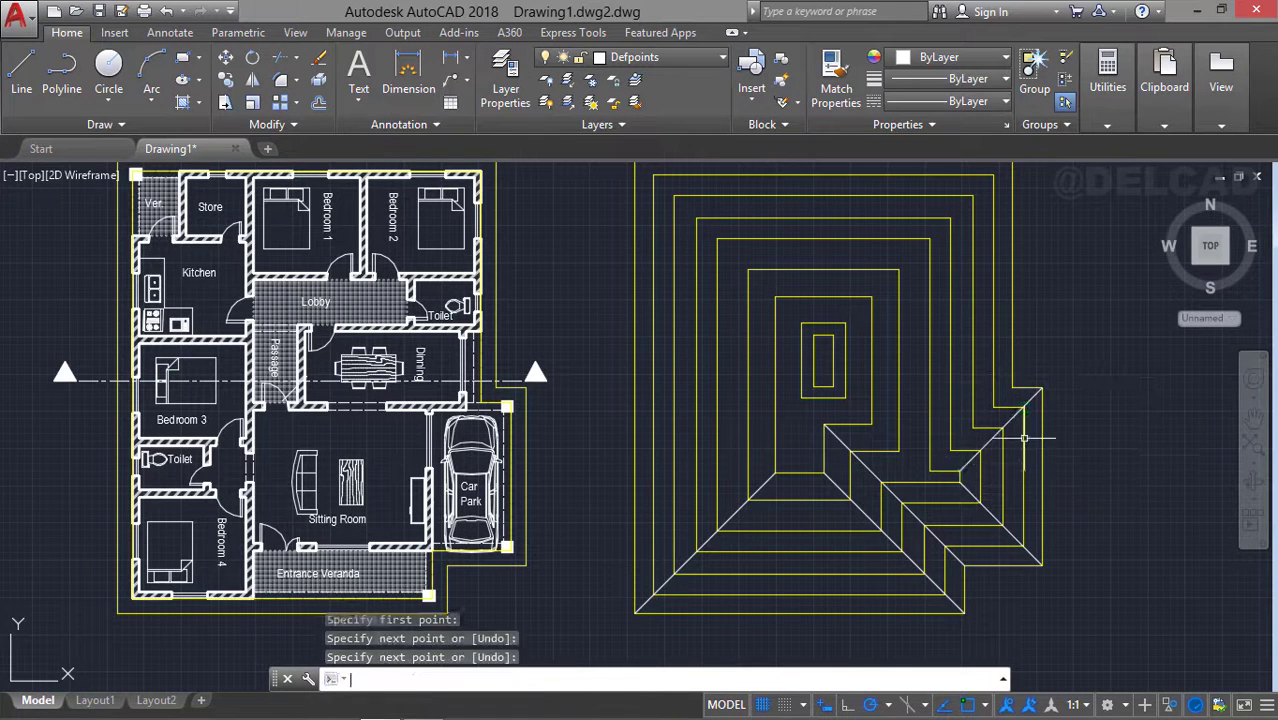
# Draw a diagonal valley line from the inner corner above the car park projection through the matching offset corners
pyautogui.press('Return')
pyautogui.click(941, 463)
pyautogui.moveTo(940, 461); pyautogui.dragTo(970, 559, button='middle')
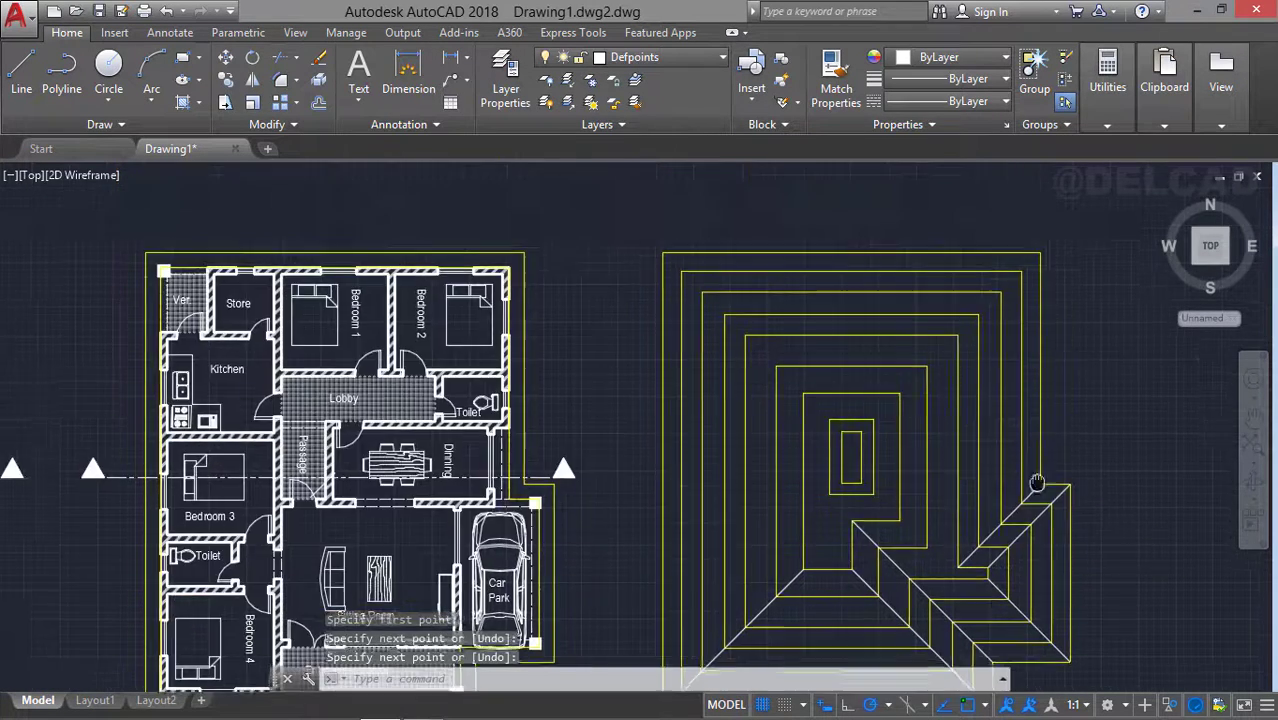
pyautogui.press('Return')
# Draw diagonal hip lines from the roof outline's upper-right and upper-left corners inward to the matching corners of the seventh offset
pyautogui.press('Return')
pyautogui.click(1042, 256)
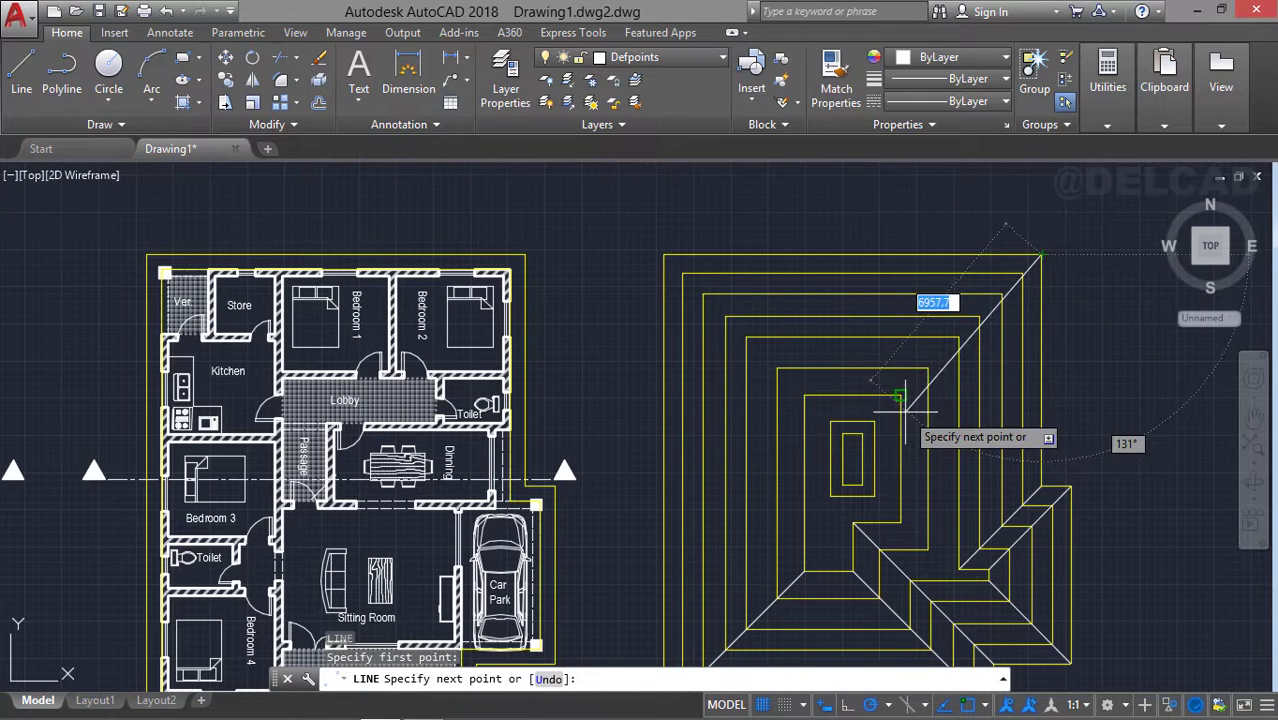
pyautogui.click(928, 368)
pyautogui.press('Return')
pyautogui.press('Return')
pyautogui.click(664, 256)
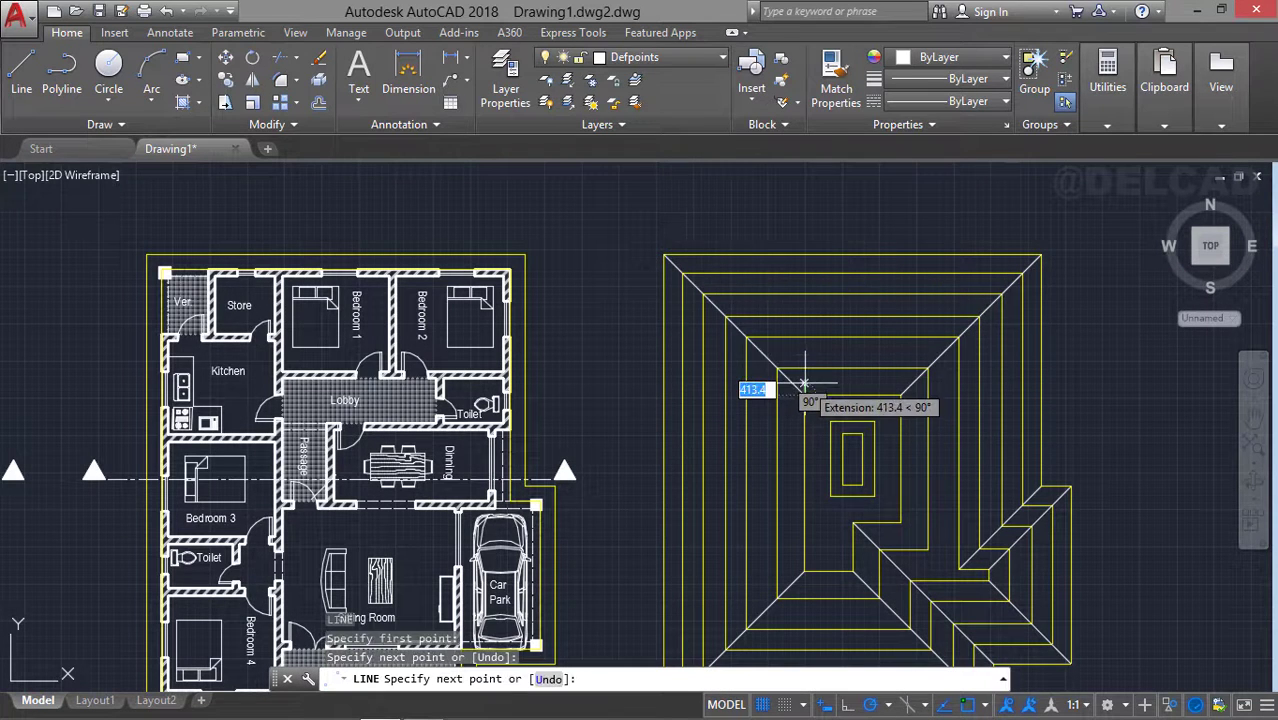
pyautogui.click(804, 395)
pyautogui.press('Return')
pyautogui.moveTo(830, 417)
pyautogui.mouseDown(button='middle')
pyautogui.moveTo(793, 343)
pyautogui.moveTo(745, 321)
pyautogui.mouseUp(button='middle')
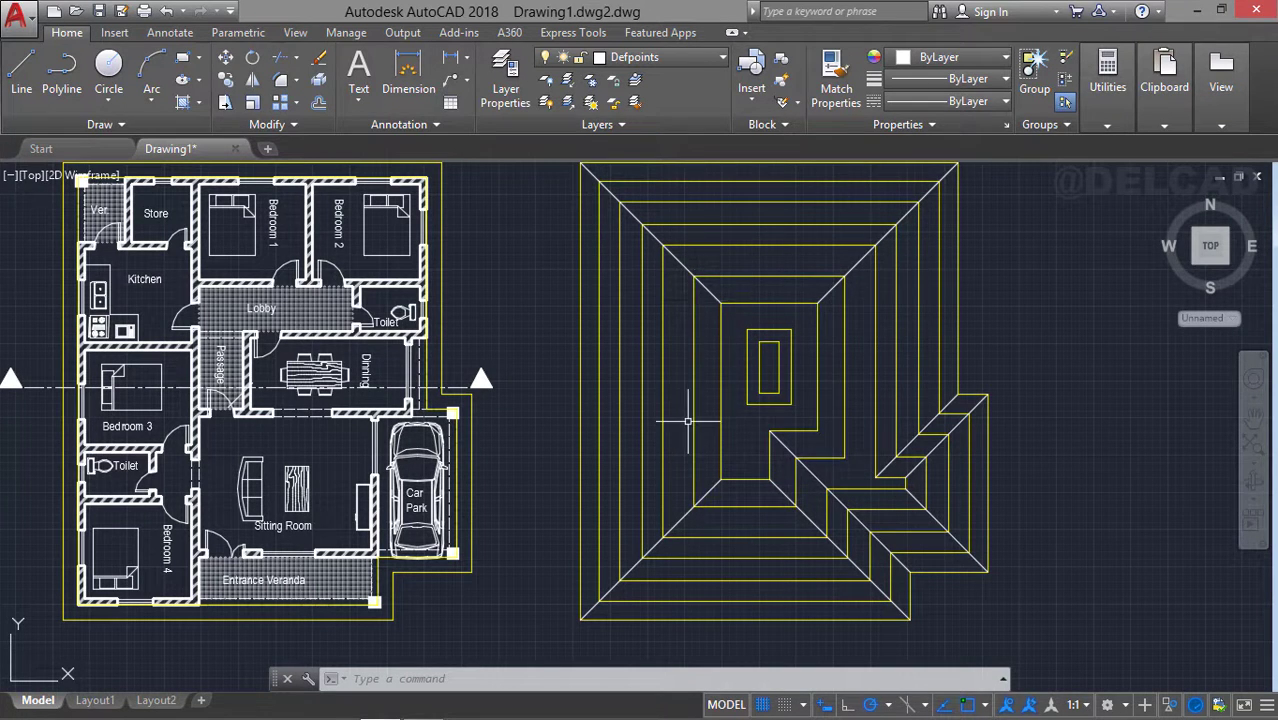
# Fillet the two upper hip lines to a sharp point, using radius 0 and the Multiple option
pyautogui.press('Return')
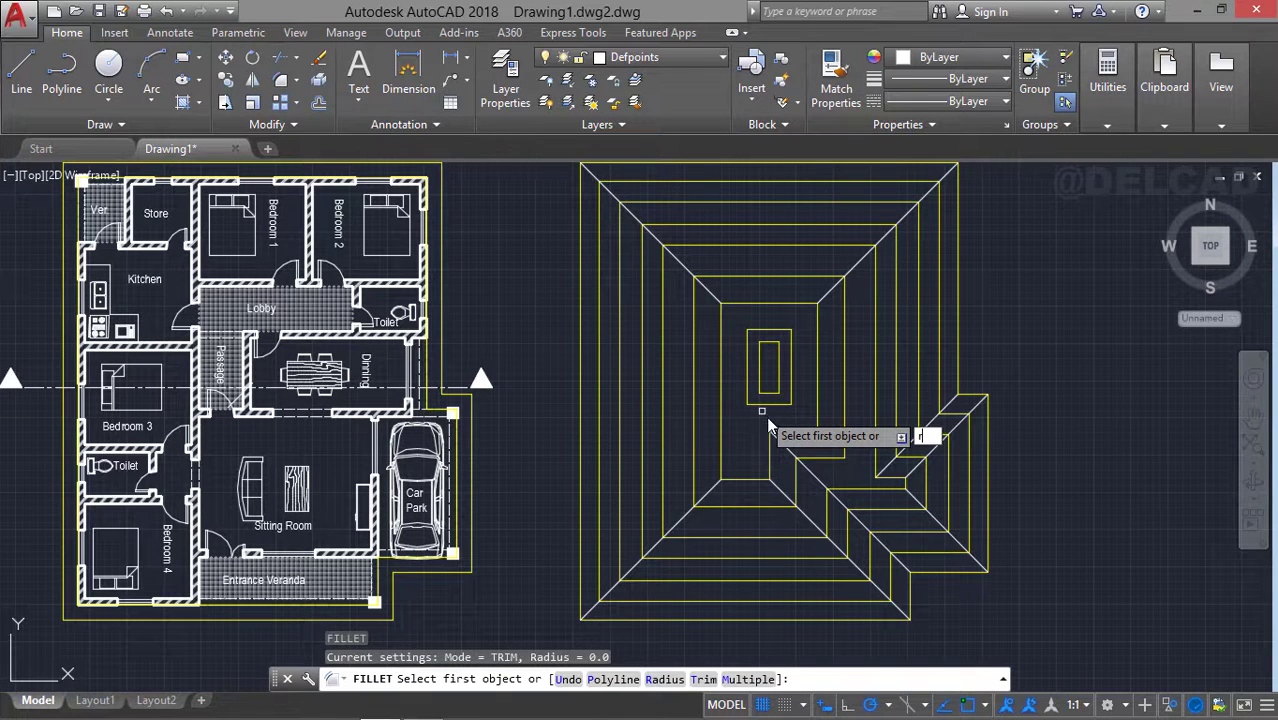
pyautogui.press('Return')
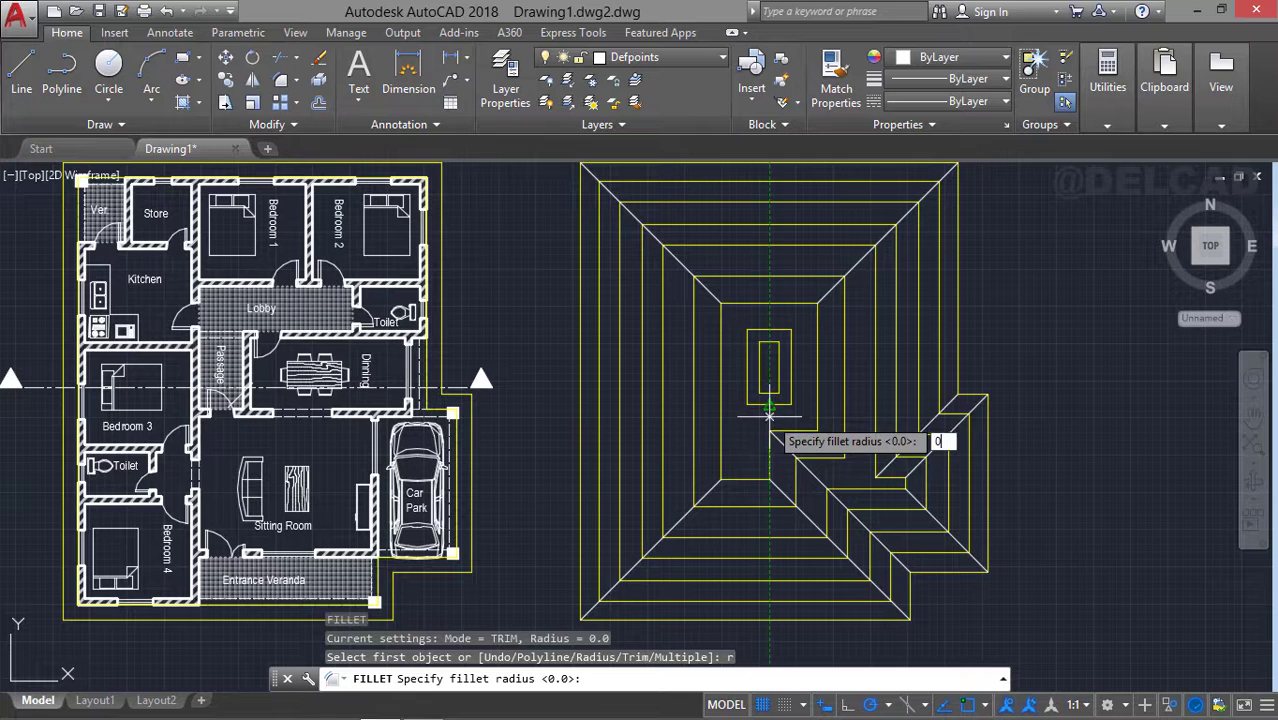
pyautogui.write('0')
pyautogui.press('Return')
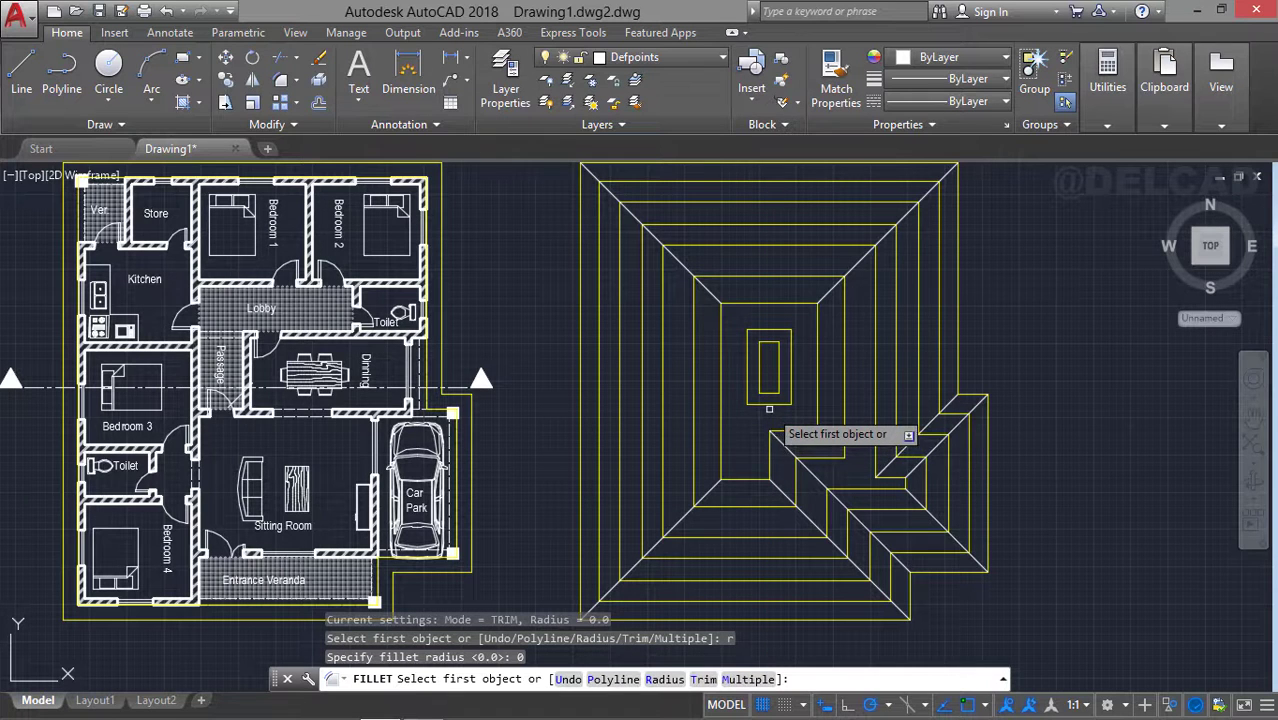
pyautogui.write('m')
pyautogui.press('Return')
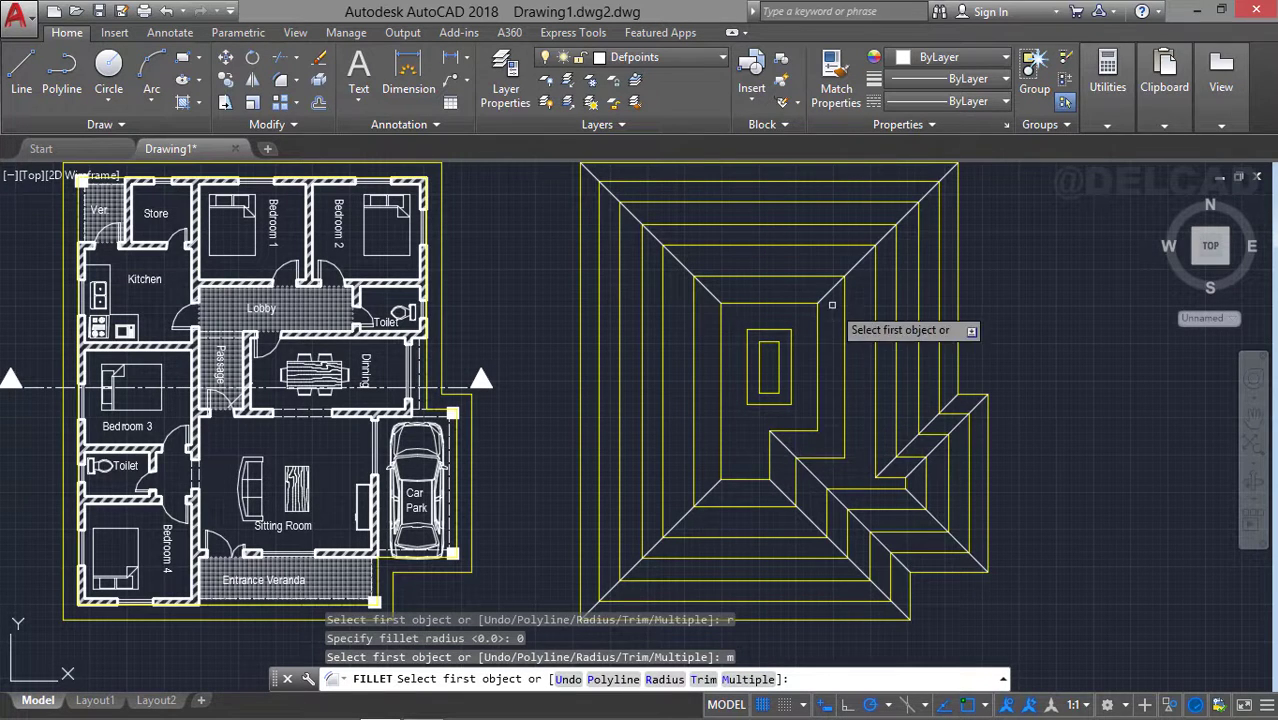
pyautogui.click(717, 292)
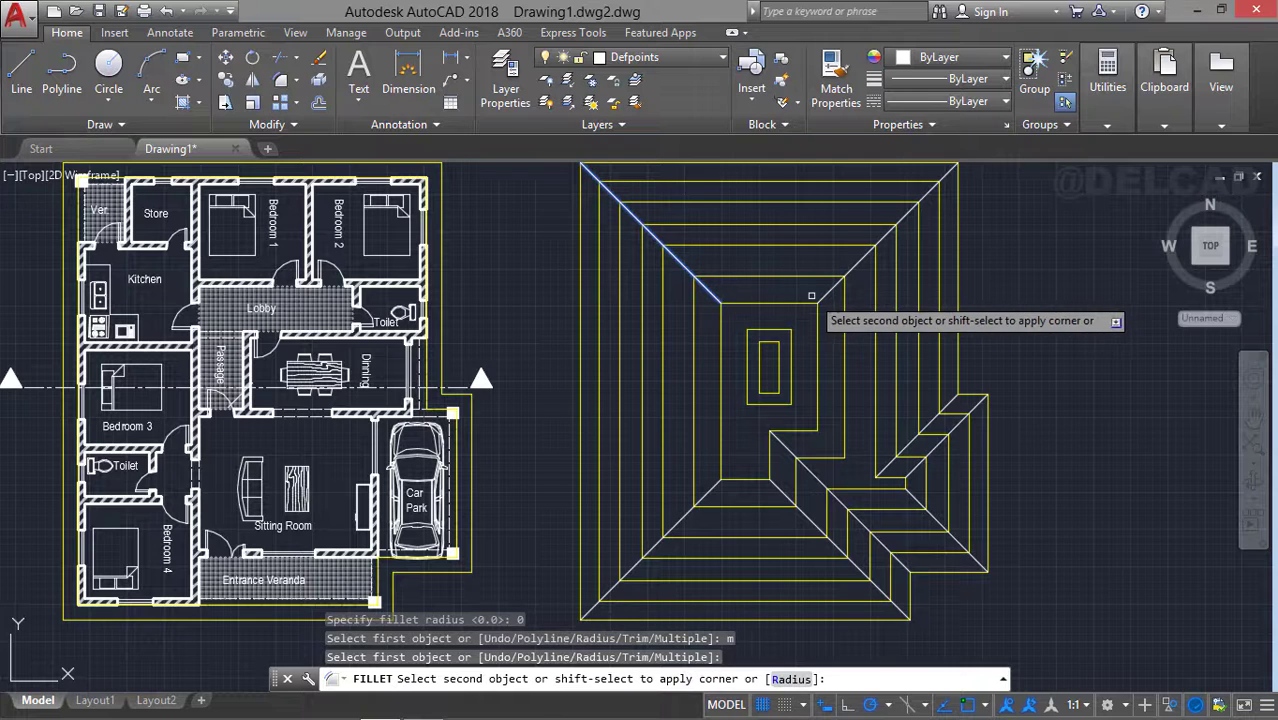
pyautogui.click(827, 296)
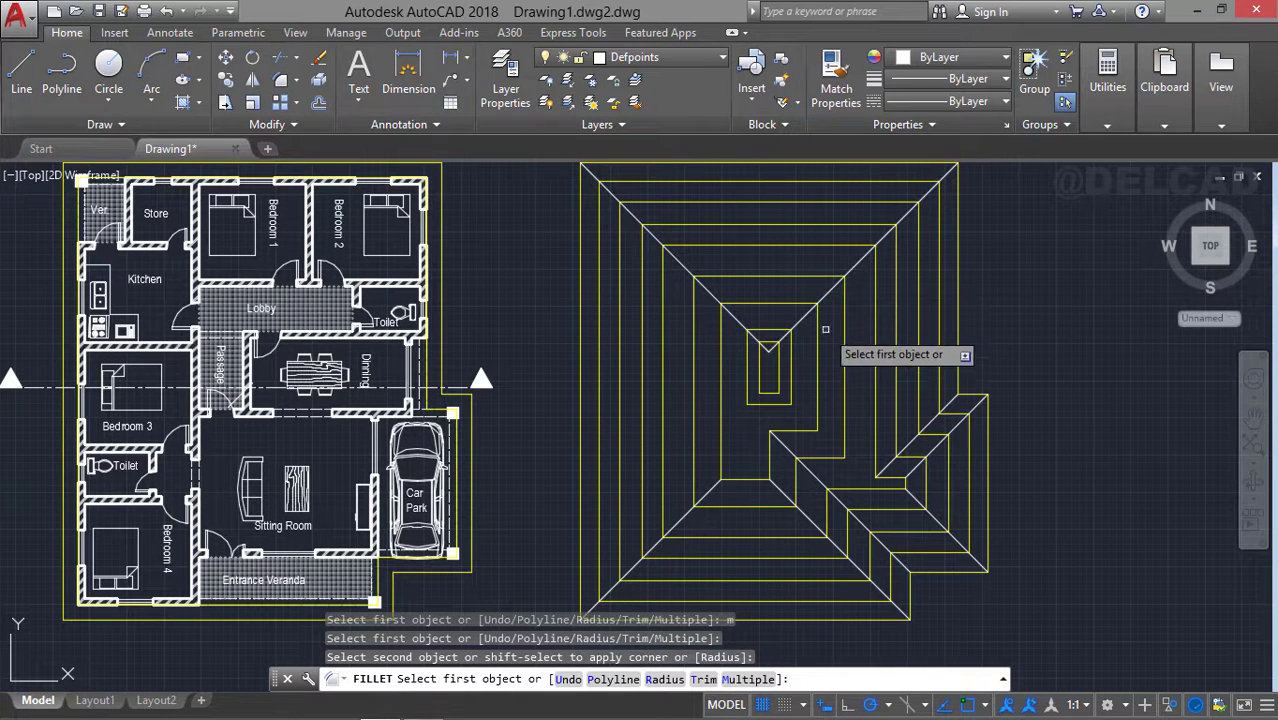
# Fillet the two lower hip lines to a point, and likewise the car park projection's two hip lines
pyautogui.click(713, 489)
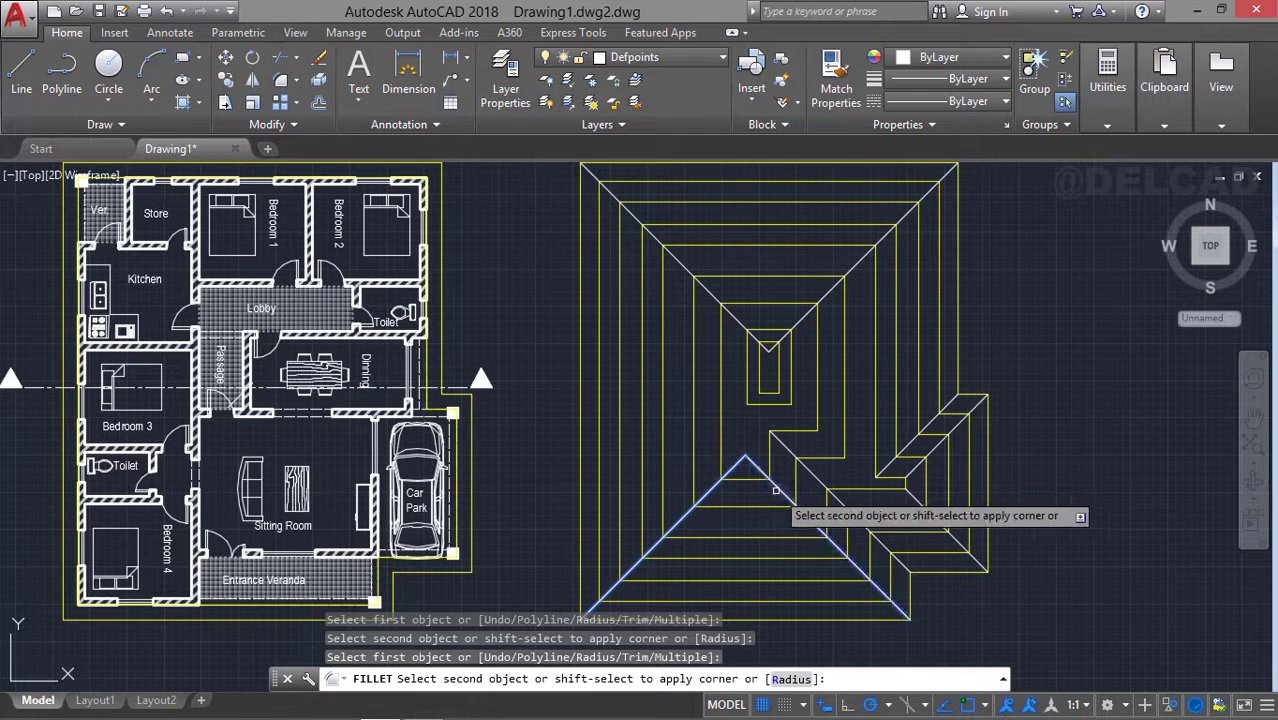
pyautogui.click(770, 425)
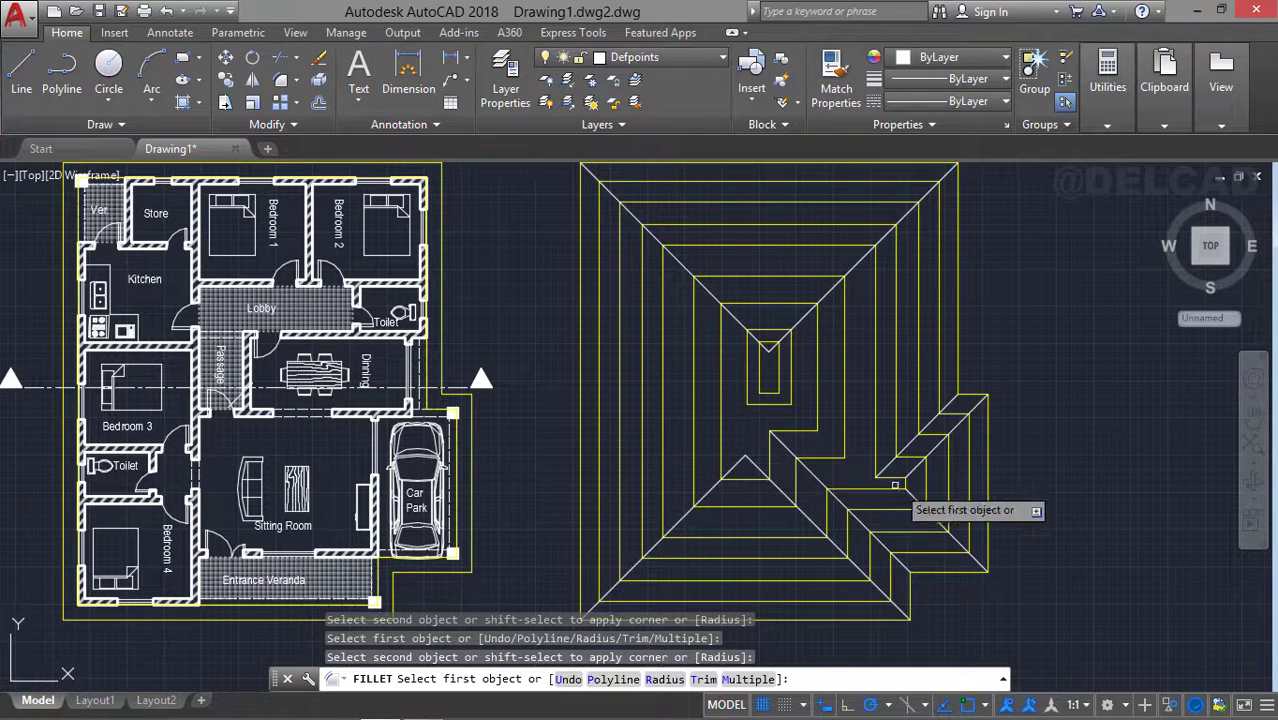
pyautogui.click(938, 519)
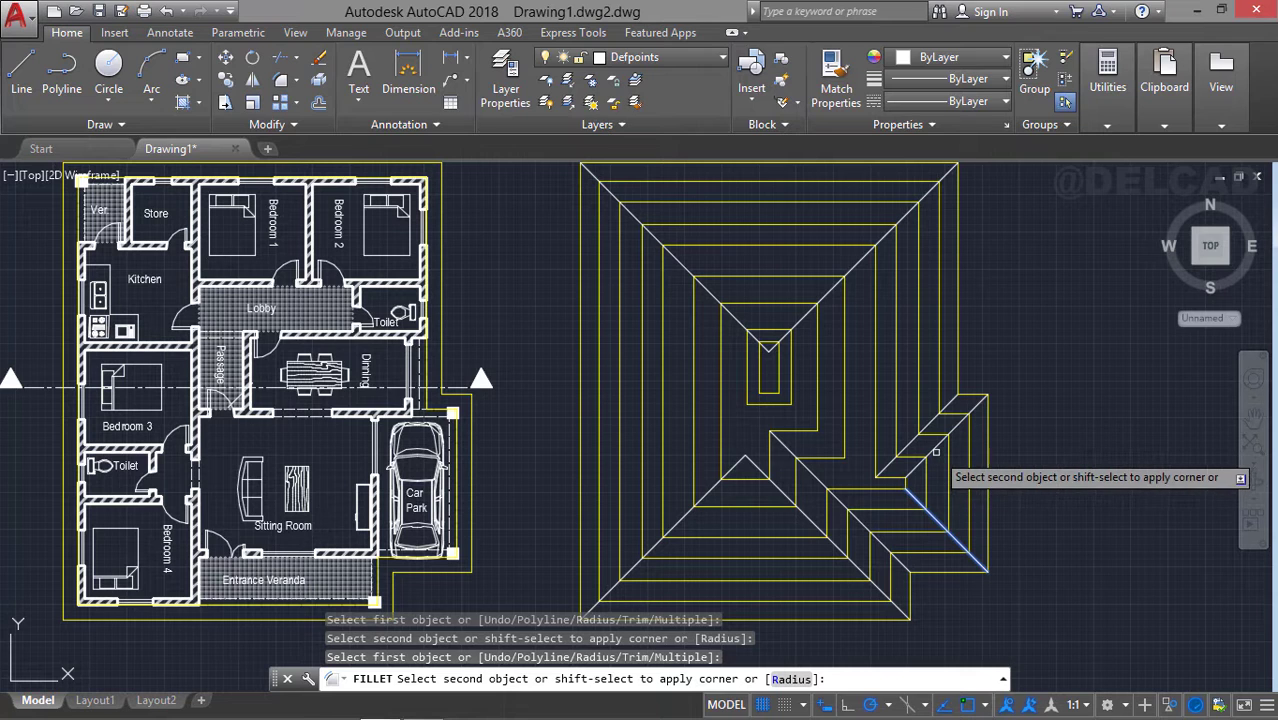
pyautogui.click(935, 448)
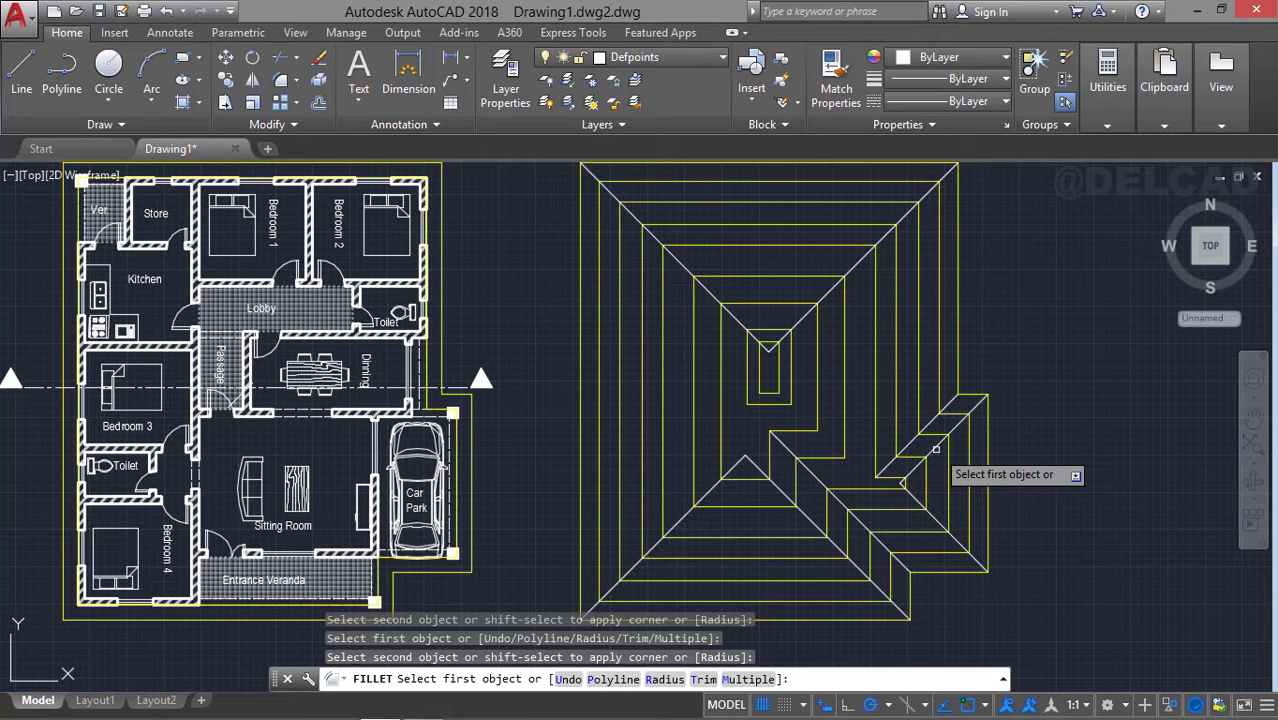
pyautogui.press('Return')
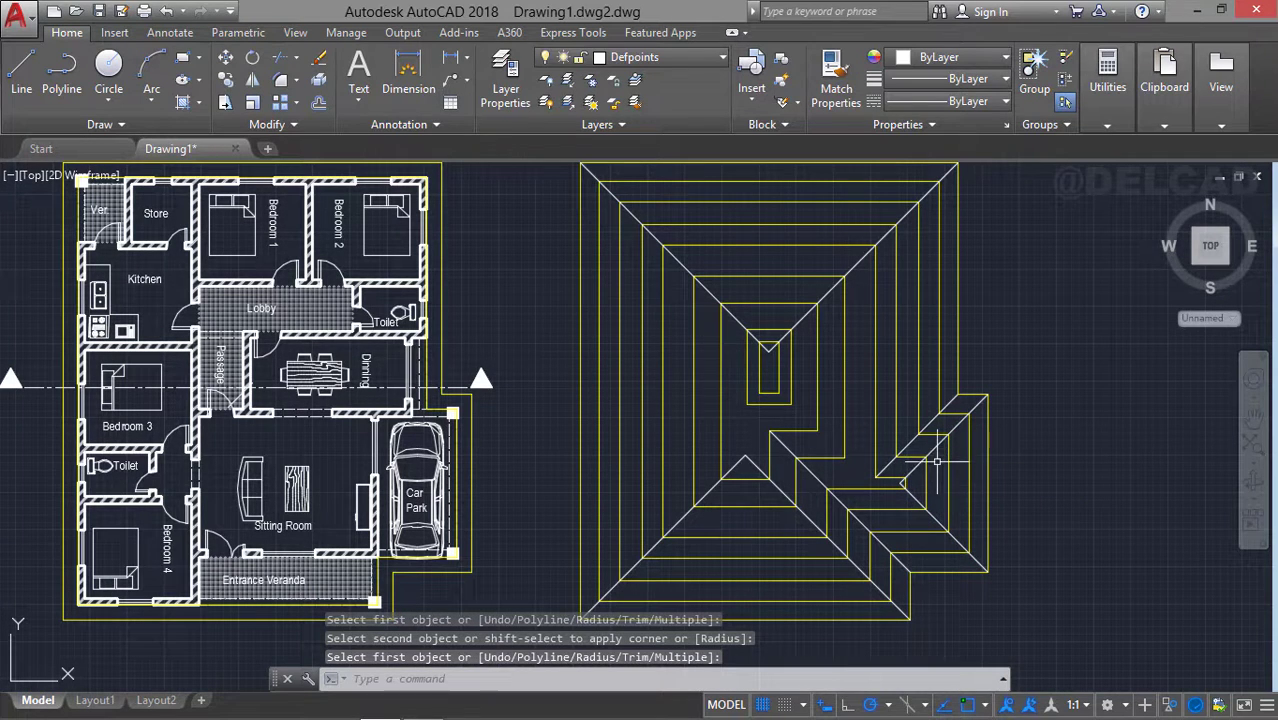
# Draw vertical ridge lines upward from the lower hip apex past the upper hips, and downward from the upper hip apex past the lower hips
pyautogui.write('l')
pyautogui.press('Return')
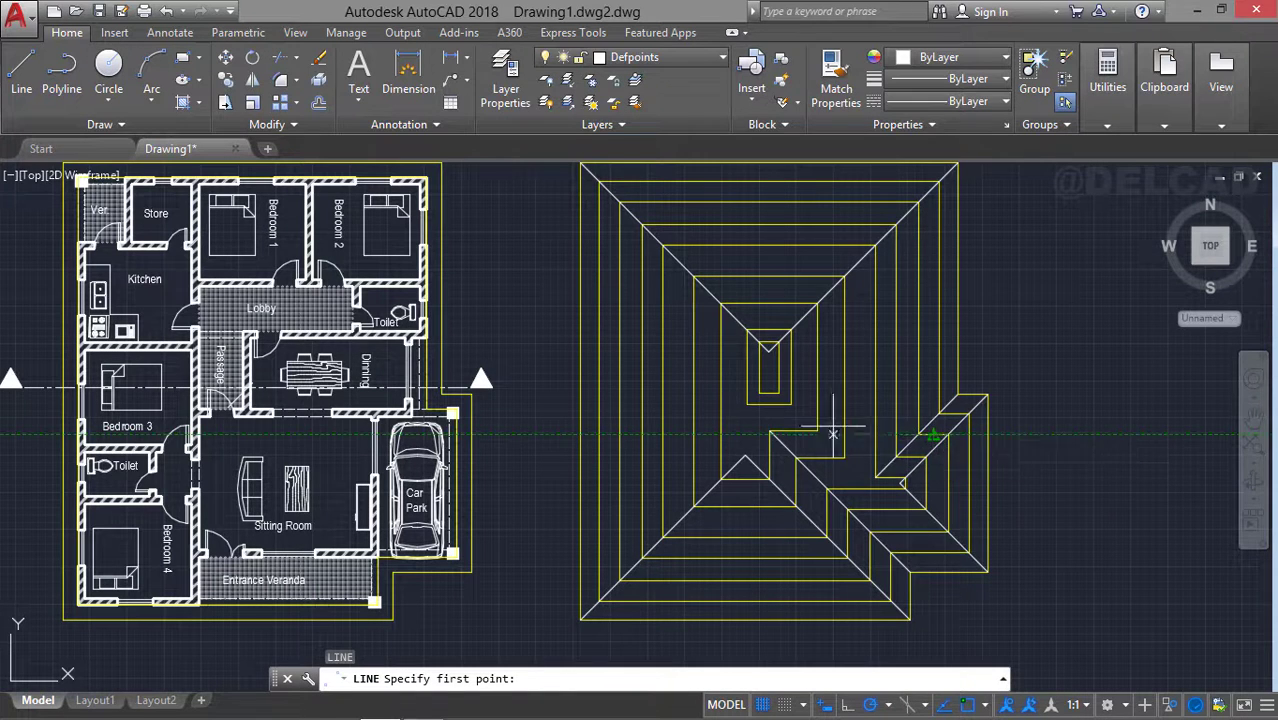
pyautogui.click(745, 456)
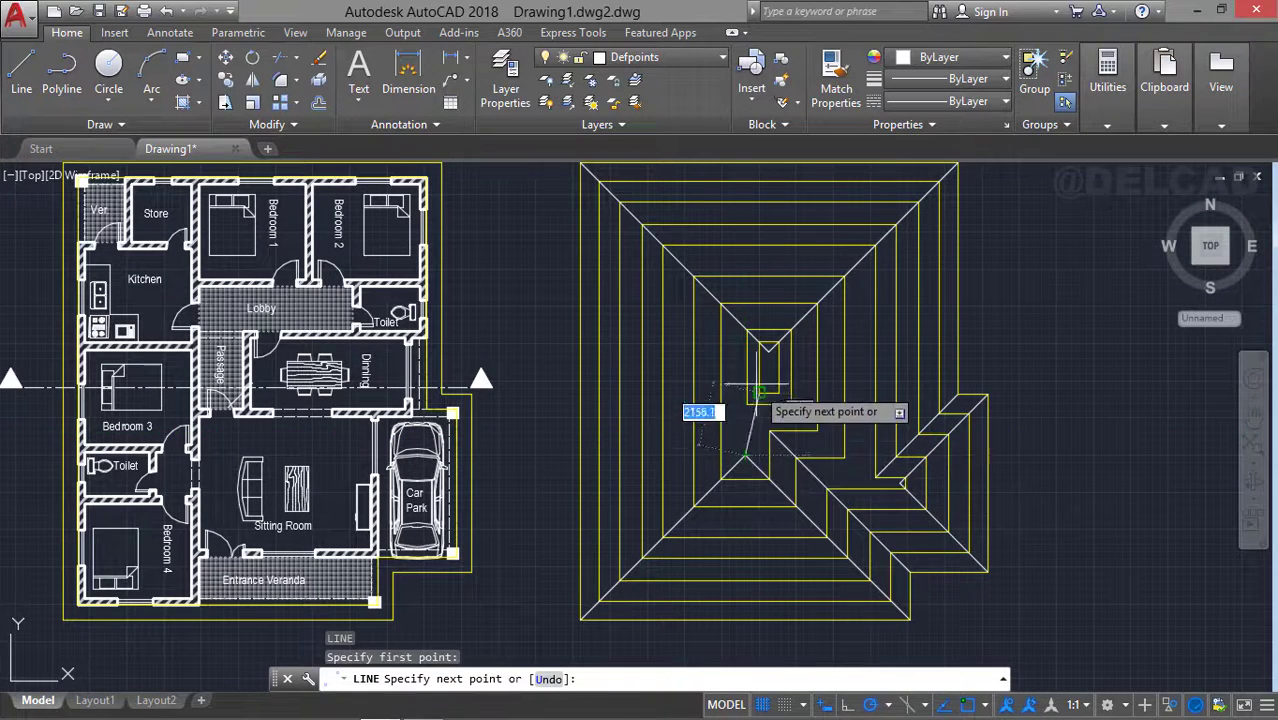
pyautogui.click(745, 291)
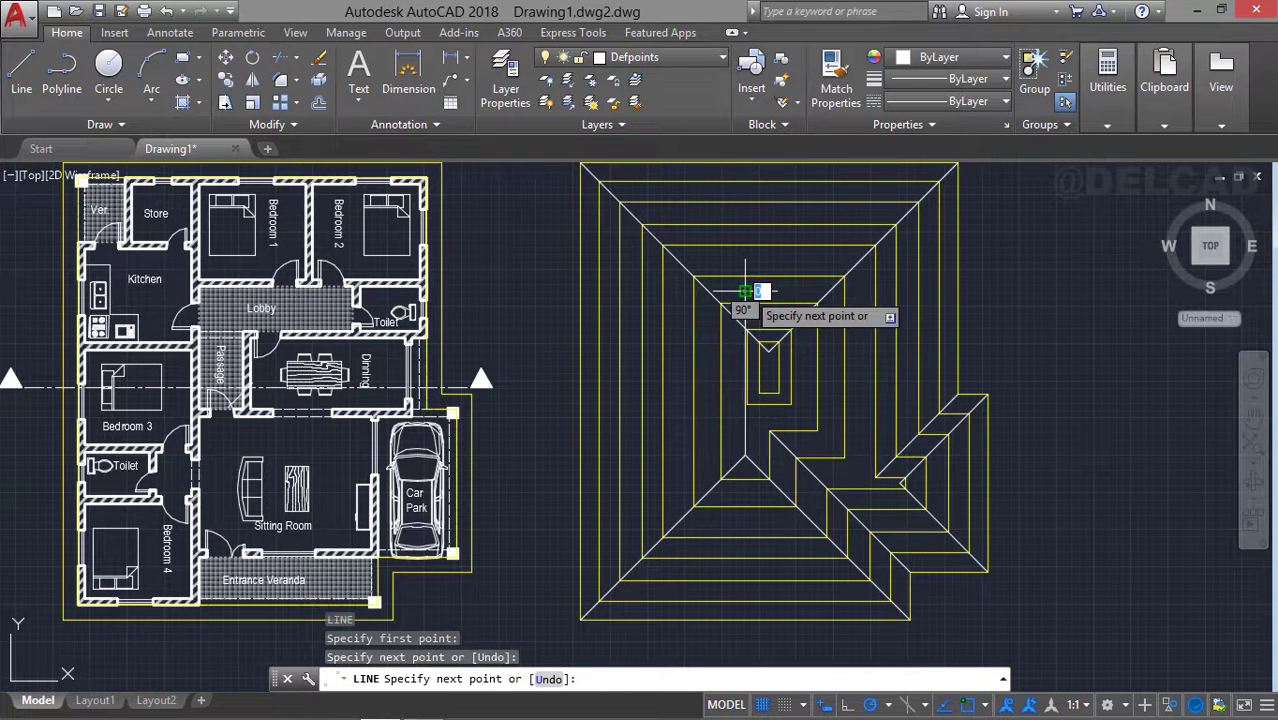
pyautogui.press('Return')
pyautogui.press('Return')
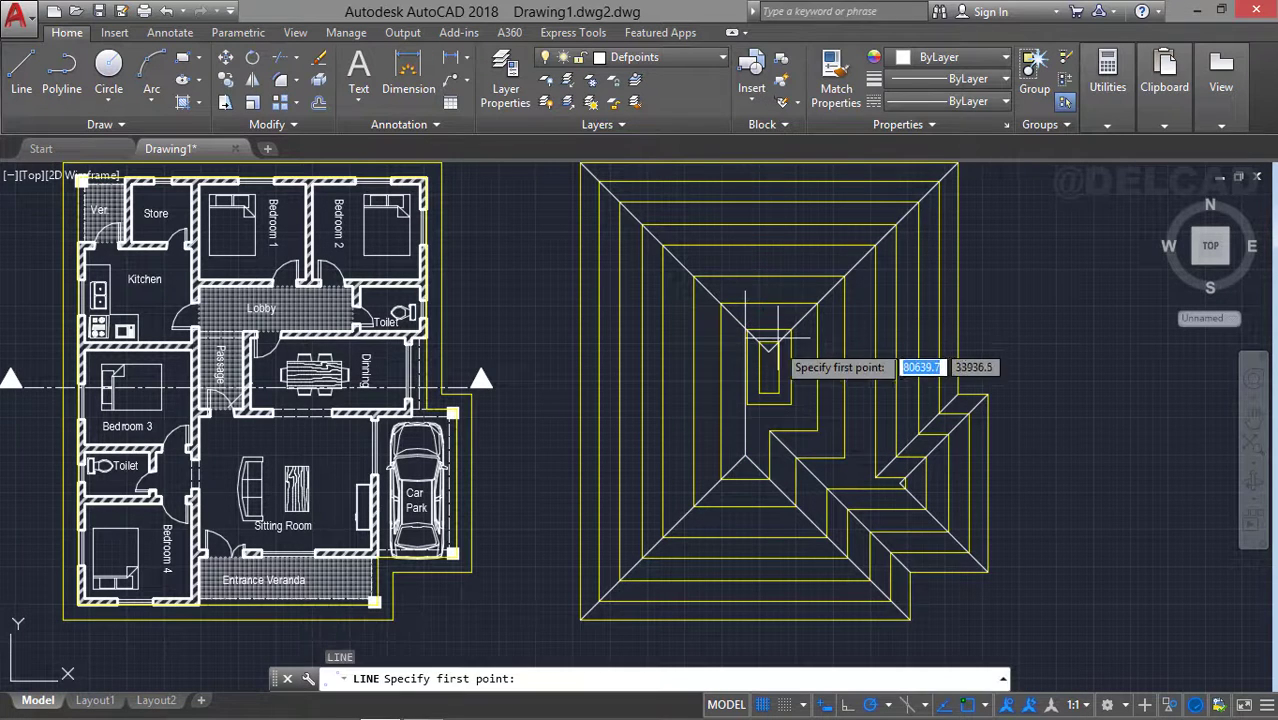
pyautogui.click(769, 347)
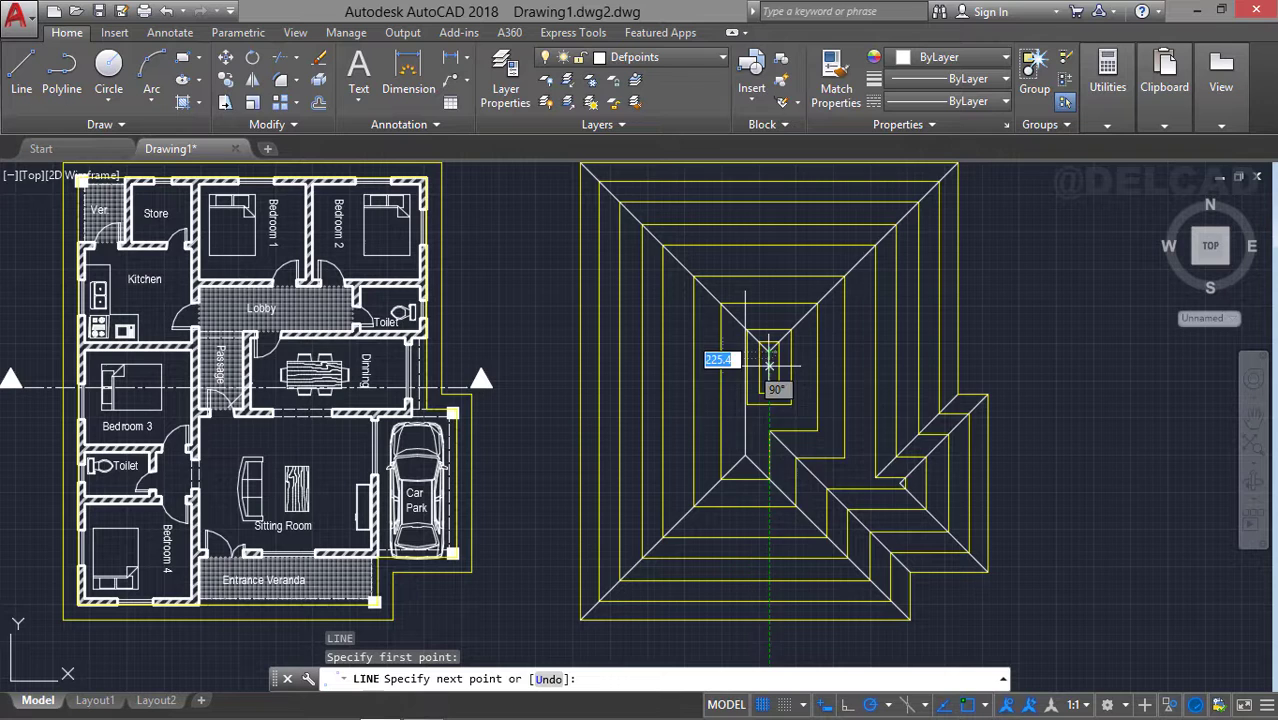
pyautogui.click(768, 525)
pyautogui.press('Return')
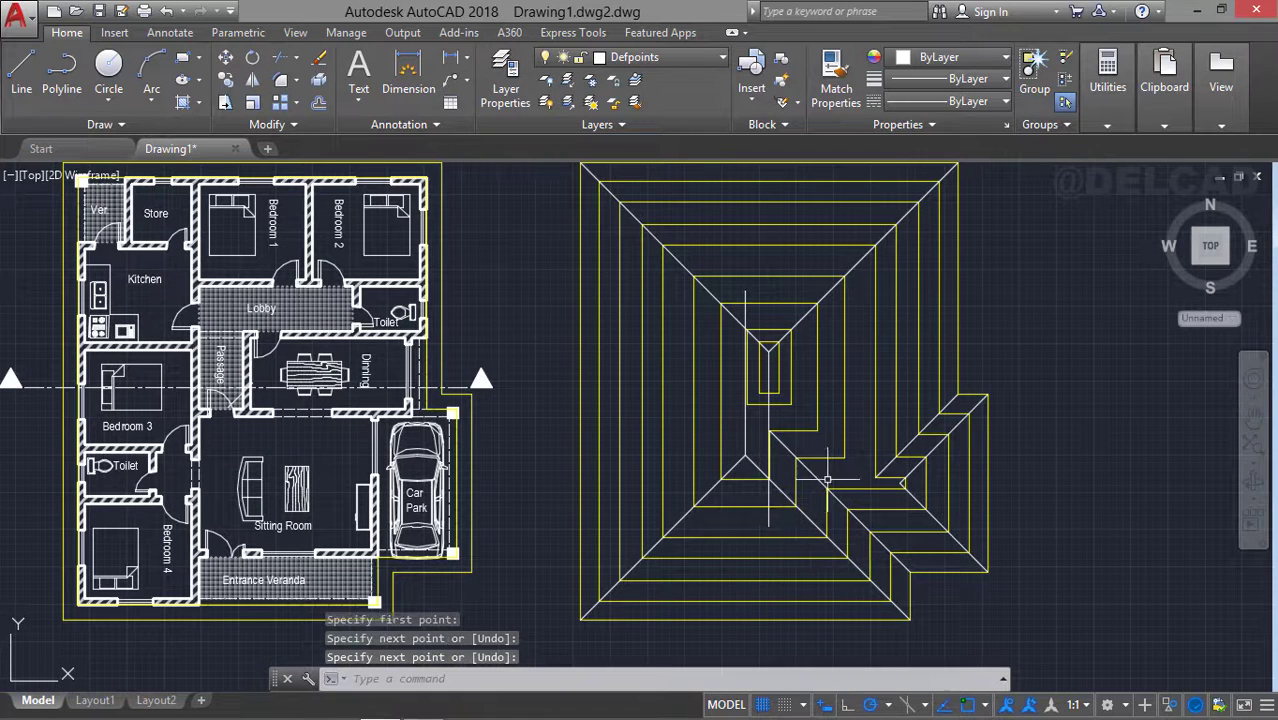
# Draw a horizontal ridge line from the car park projection's hip apex leftward across the main roof
pyautogui.press('Return')
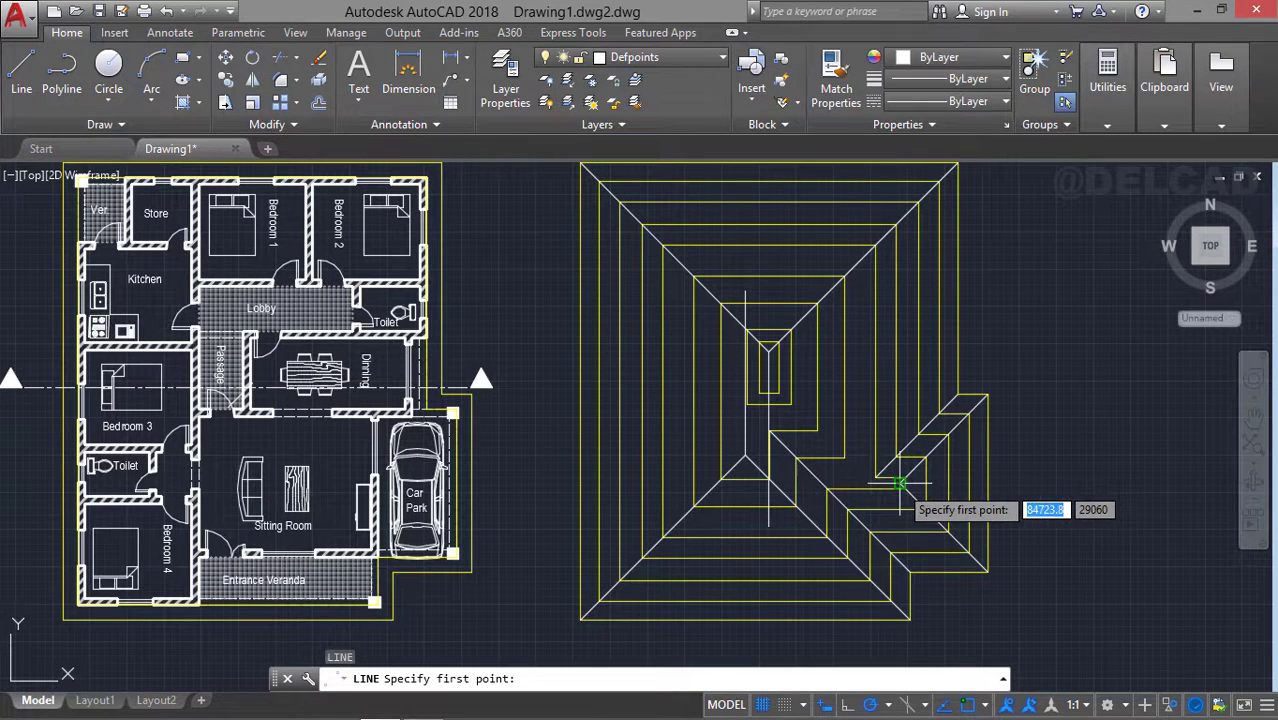
pyautogui.click(903, 484)
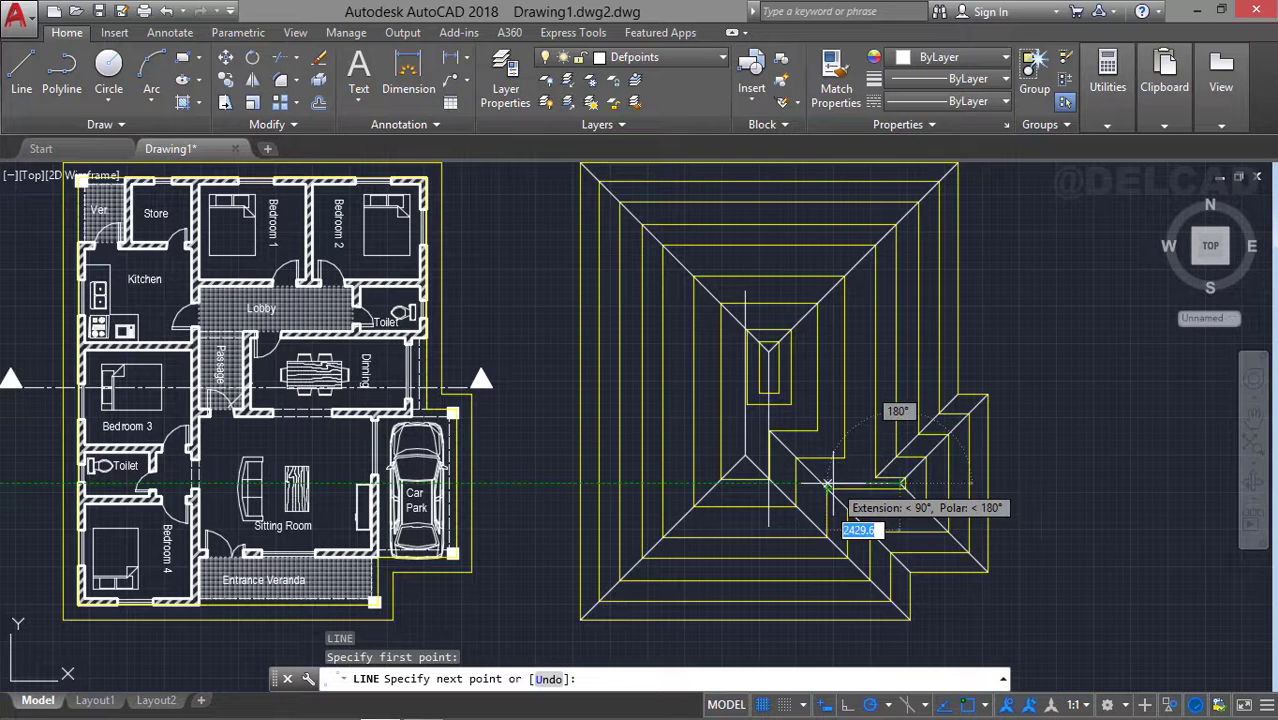
pyautogui.click(686, 484)
pyautogui.press('Return')
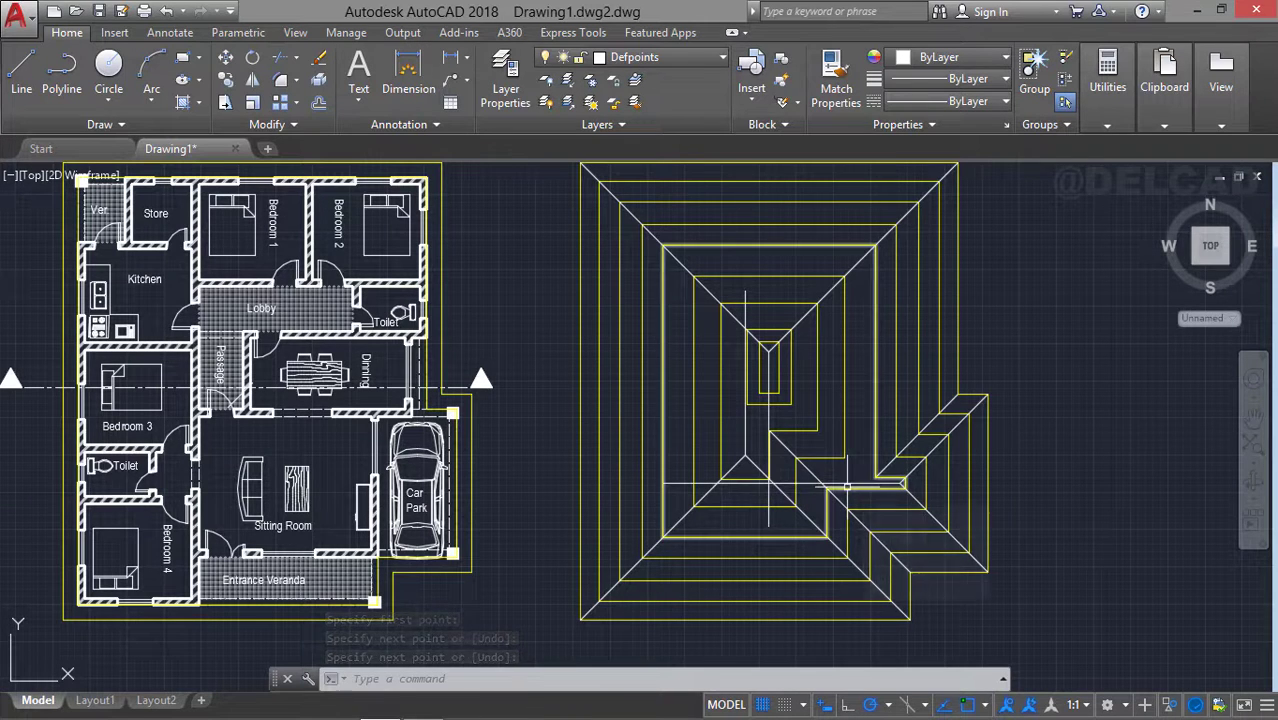
# Fillet the long lower valley line to the lower apex's vertical ridge, and the car park's upper valley line to its horizontal ridge, using the Multiple option
pyautogui.write('f')
pyautogui.press('Return')
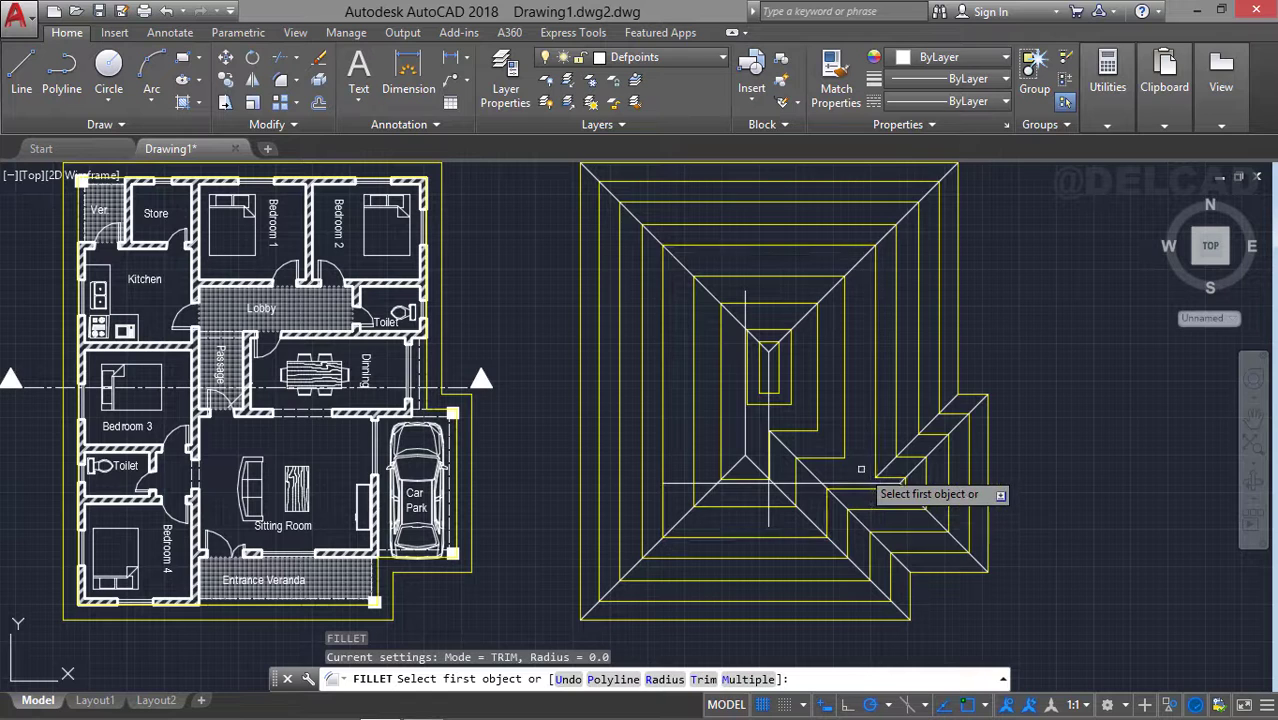
pyautogui.press('Return')
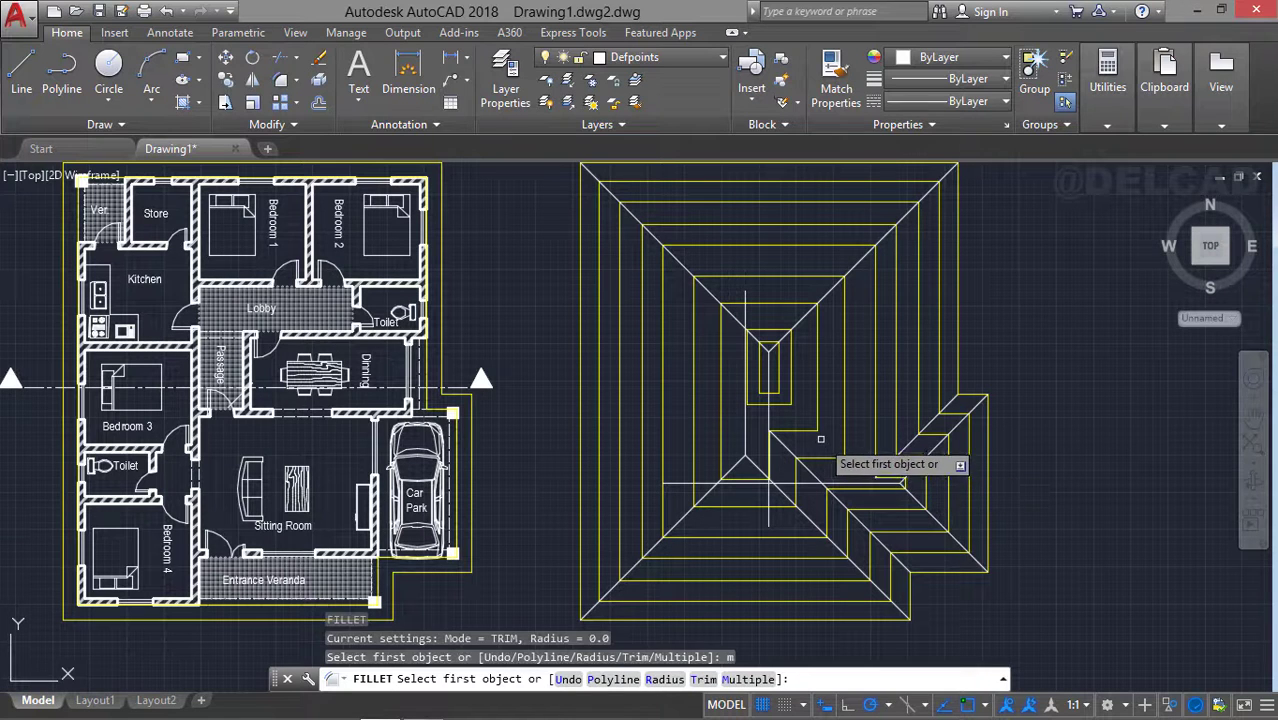
pyautogui.click(786, 446)
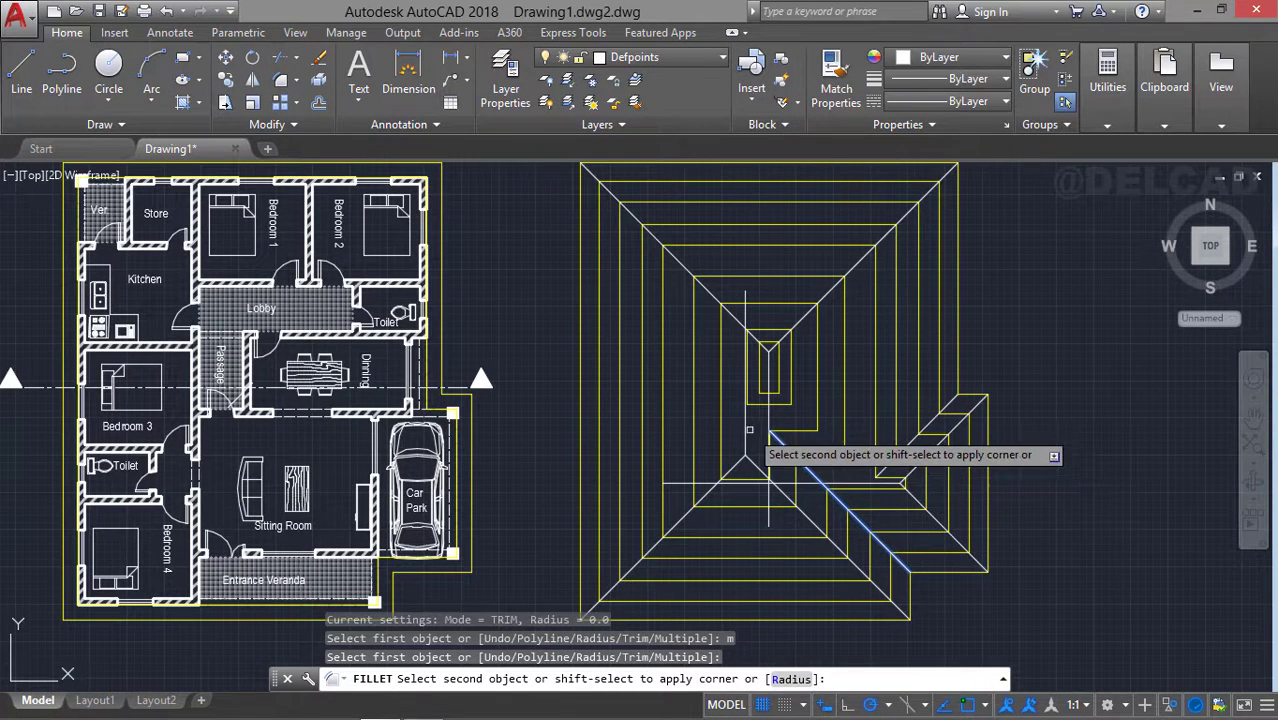
pyautogui.click(745, 432)
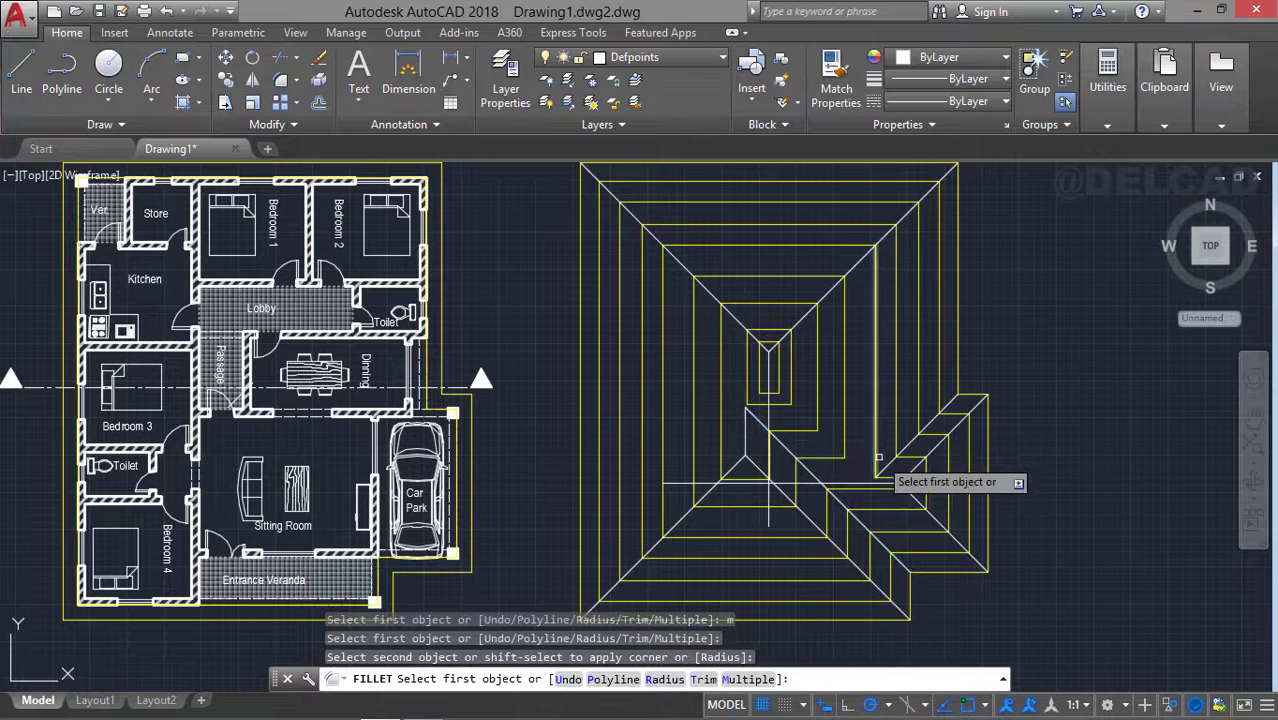
pyautogui.click(884, 463)
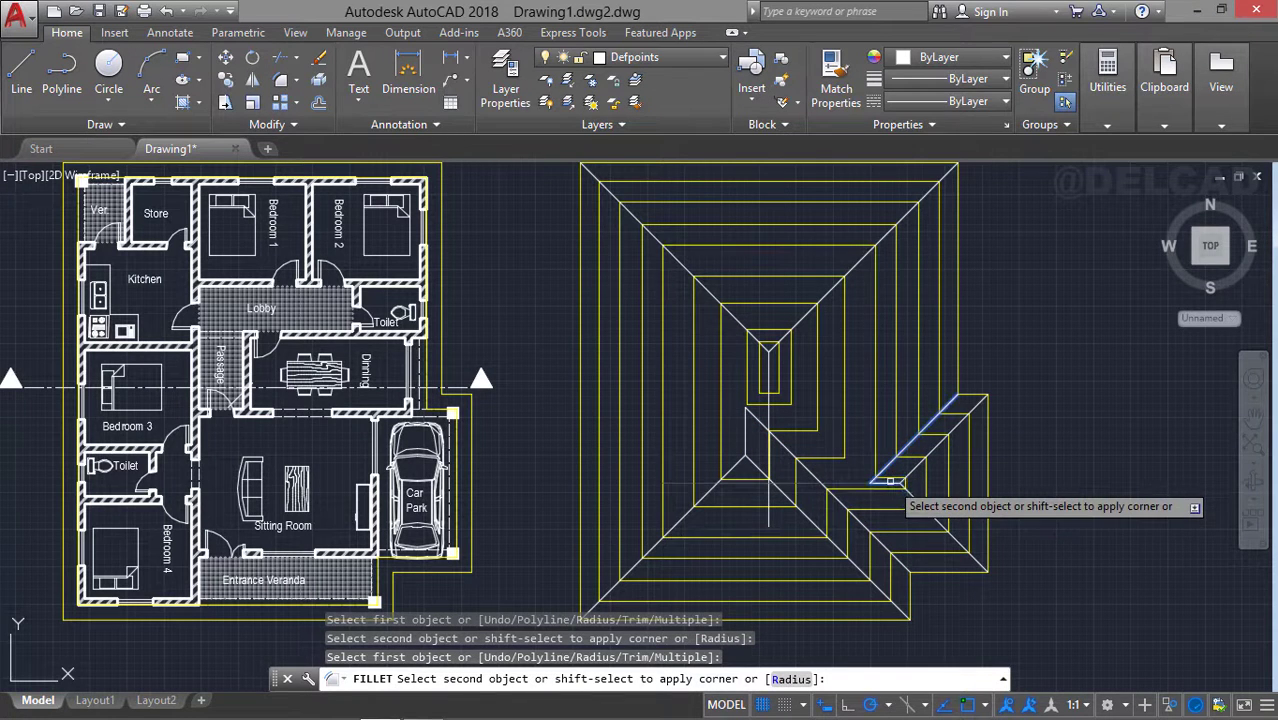
pyautogui.click(890, 481)
pyautogui.press('Escape')
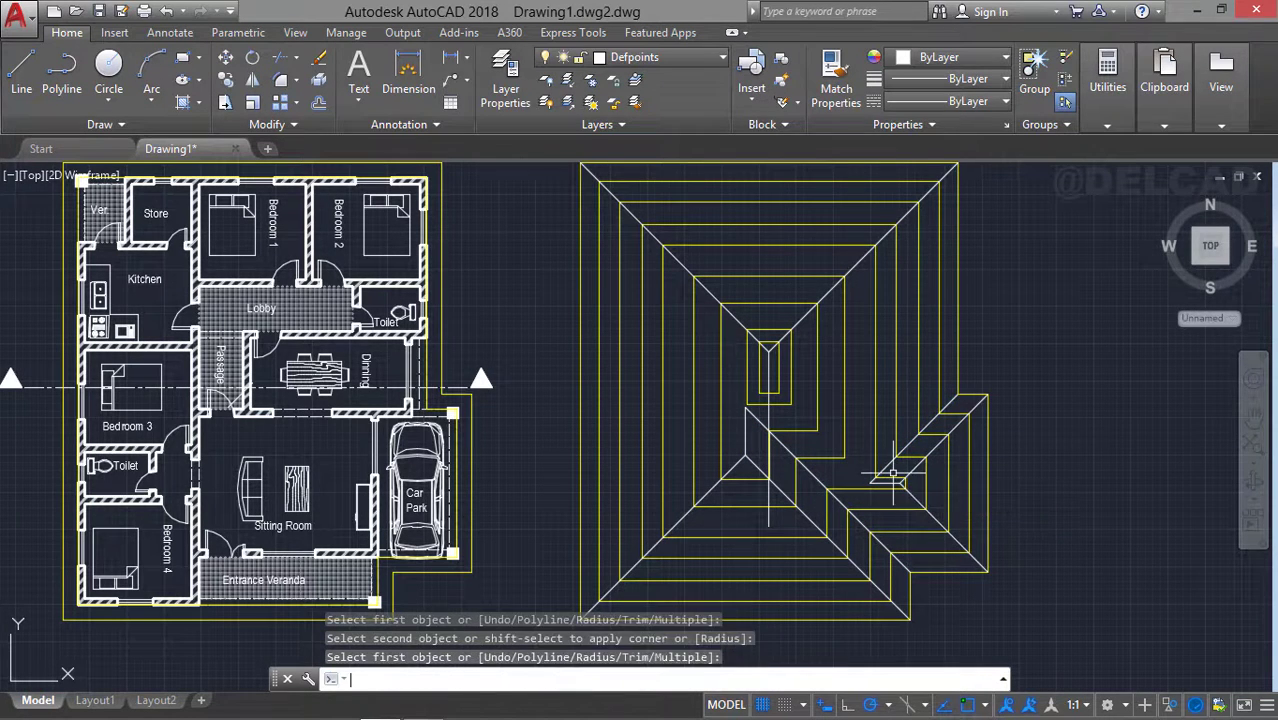
# Copy the car park projection's lower hip line from its outer end to the corner where the horizontal ridge meets the upper valley line
pyautogui.click(932, 515)
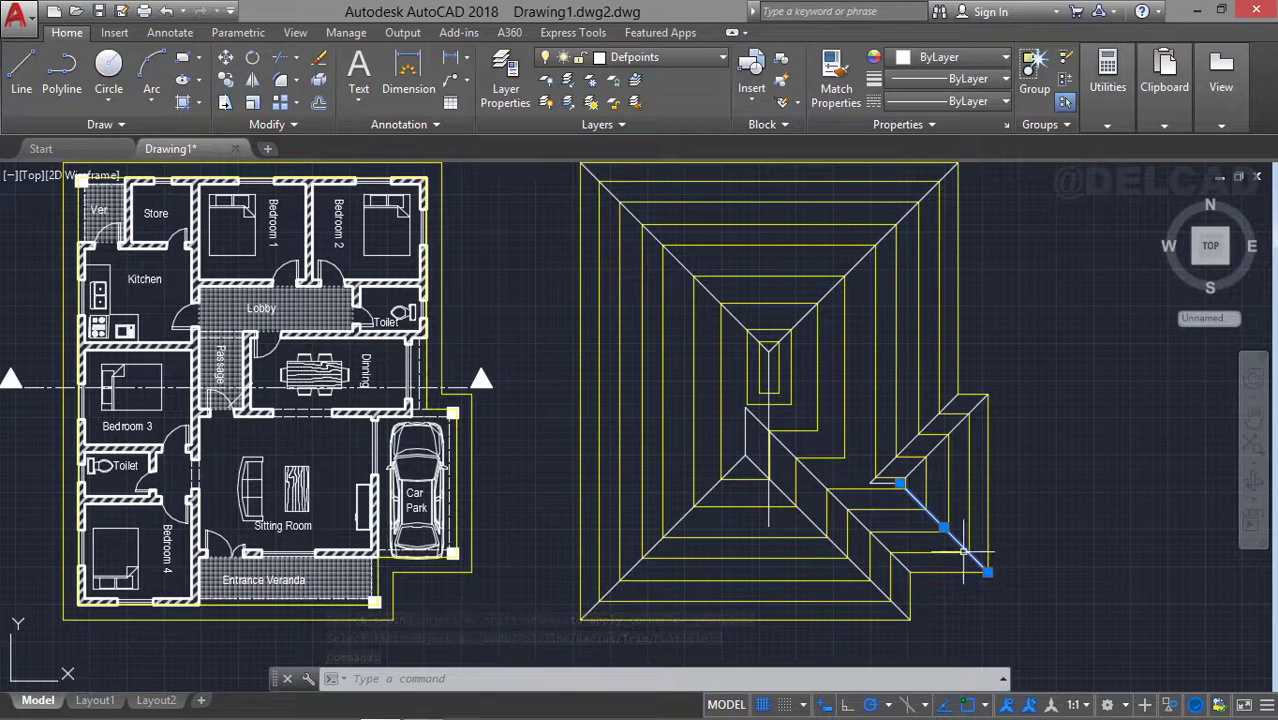
pyautogui.moveTo(987, 572)
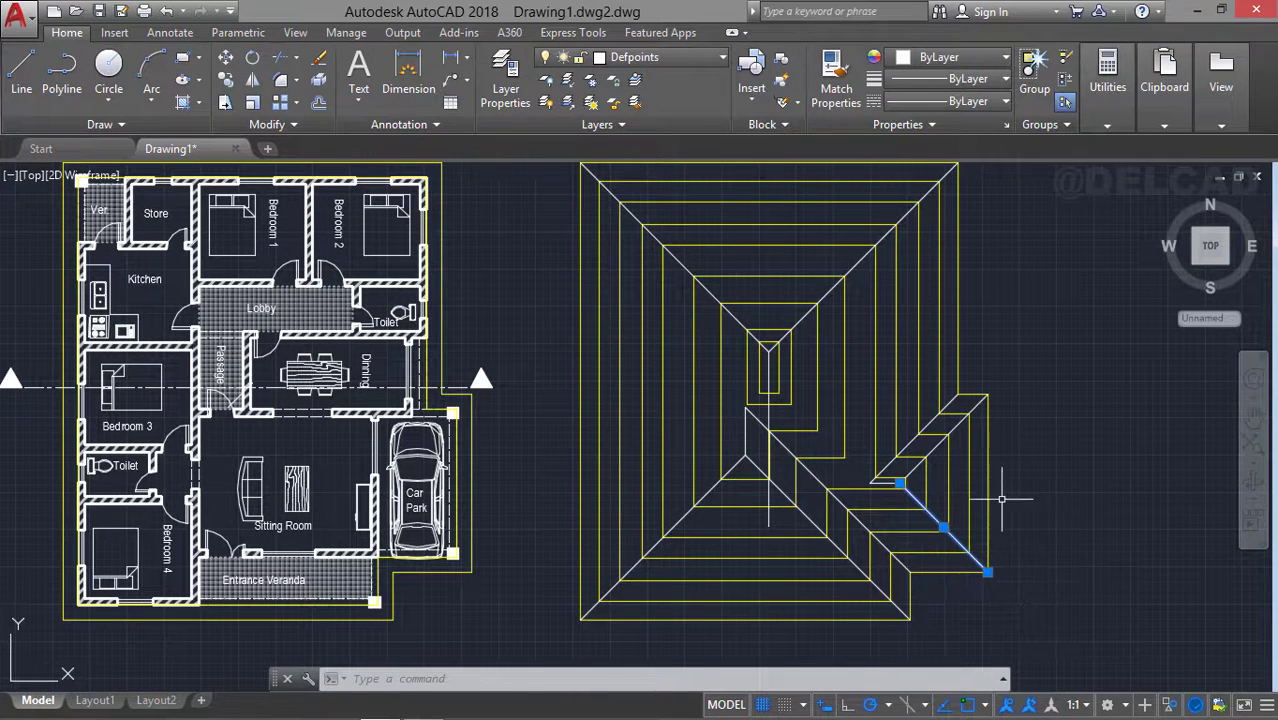
pyautogui.write('co')
pyautogui.press('Return')
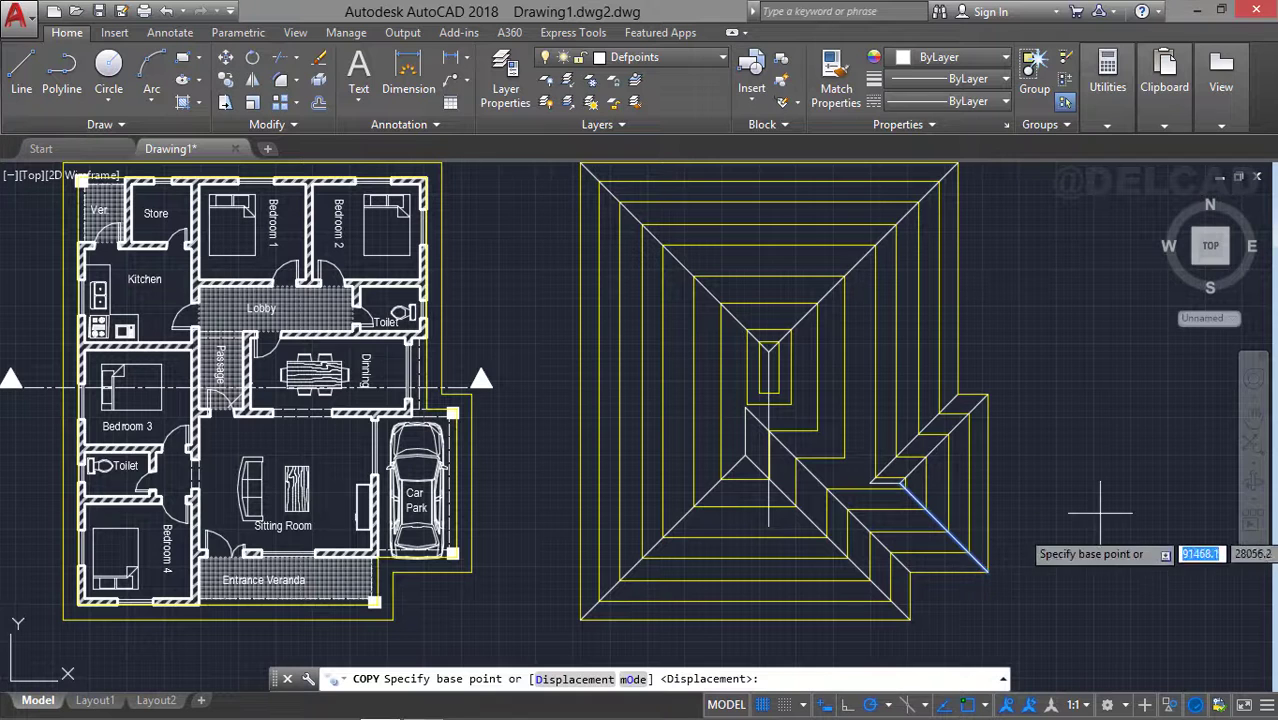
pyautogui.click(987, 572)
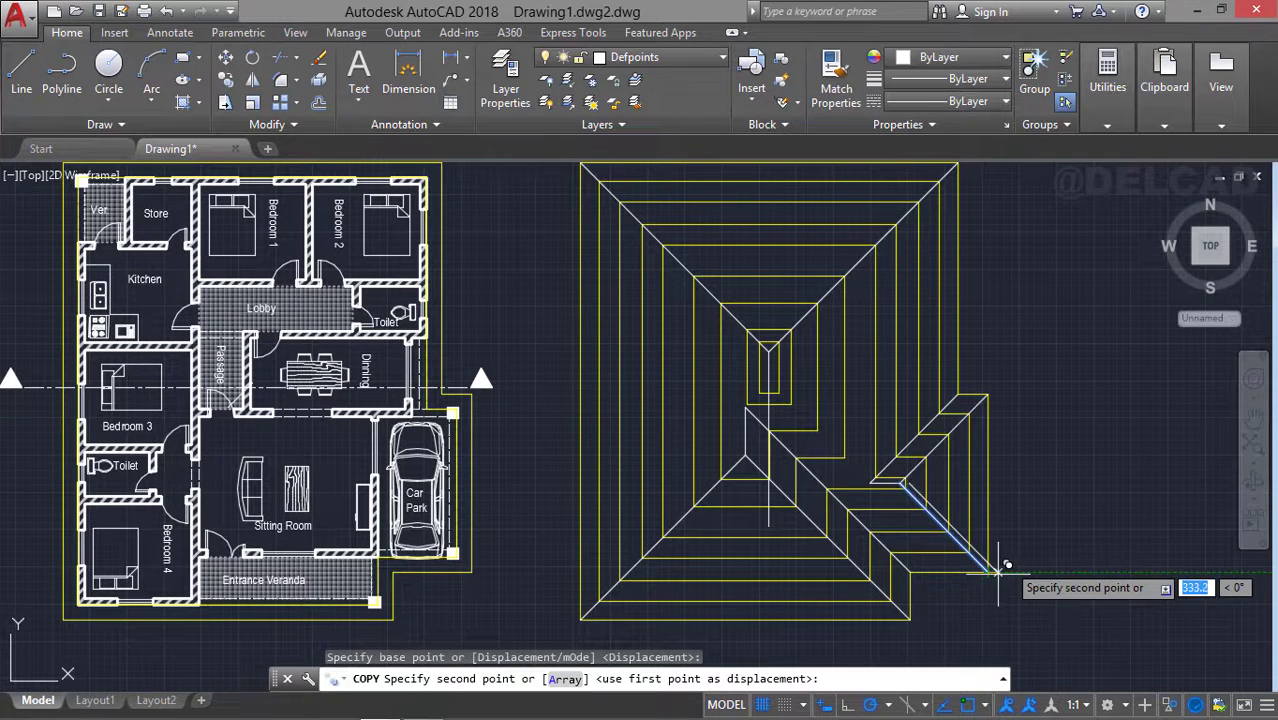
pyautogui.click(870, 484)
pyautogui.press('Return')
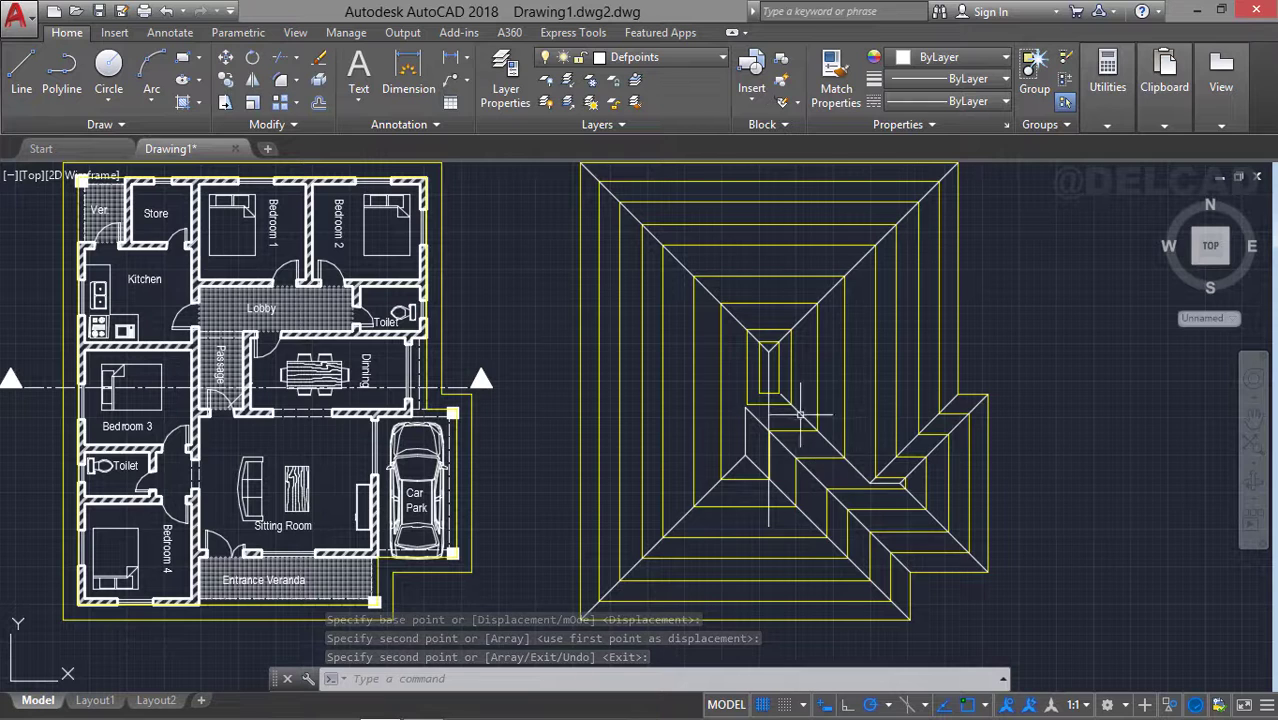
# Copy the main roof's lower-left hip line from its outer corner to the top end of the short lower ridge
pyautogui.click(685, 517)
pyautogui.write('co')
pyautogui.press('Return')
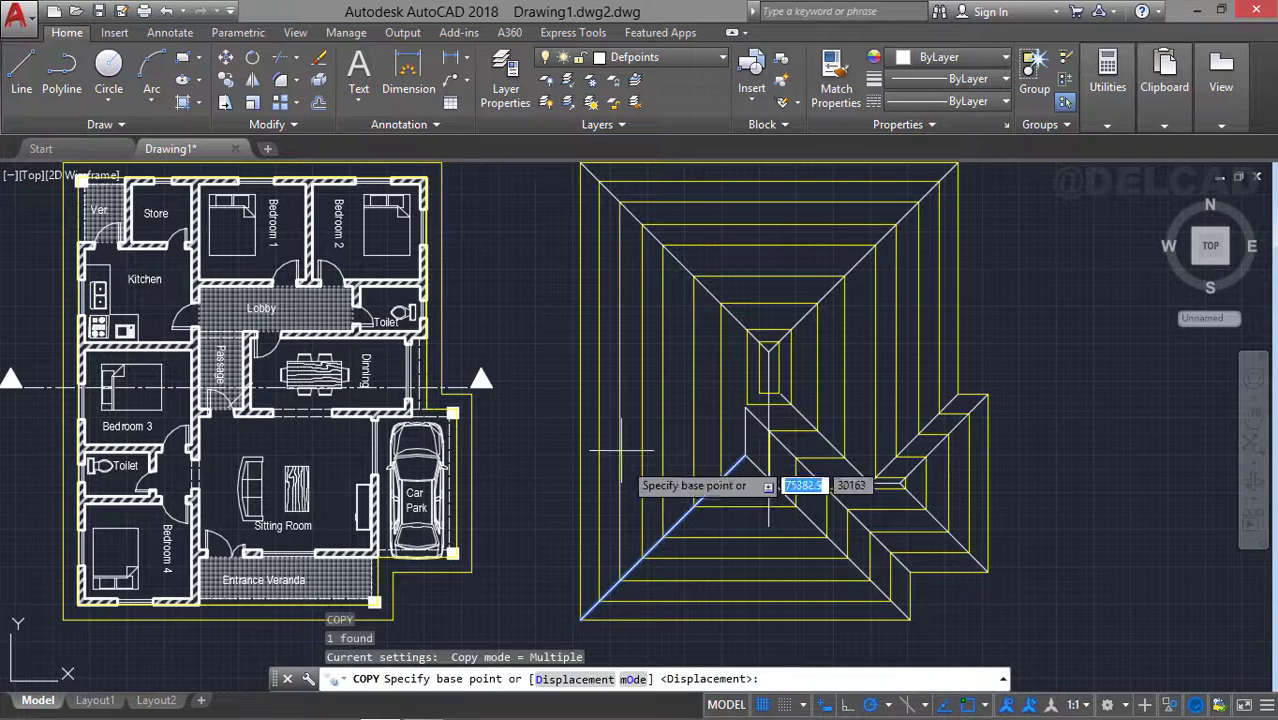
pyautogui.click(580, 621)
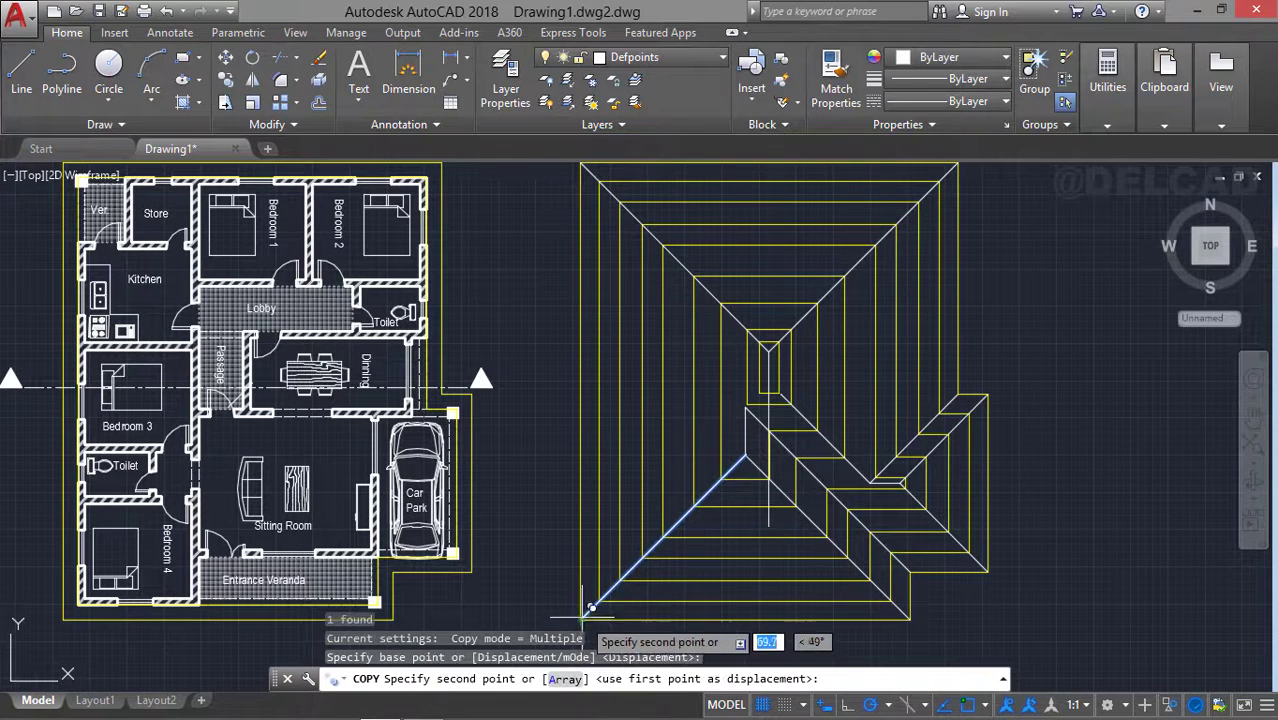
pyautogui.click(745, 408)
pyautogui.press('Return')
# Fillet the copied hip to the long upper valley line, and the central vertical ridge to their meeting point, using the Multiple option
pyautogui.scroll(3, 745, 408)
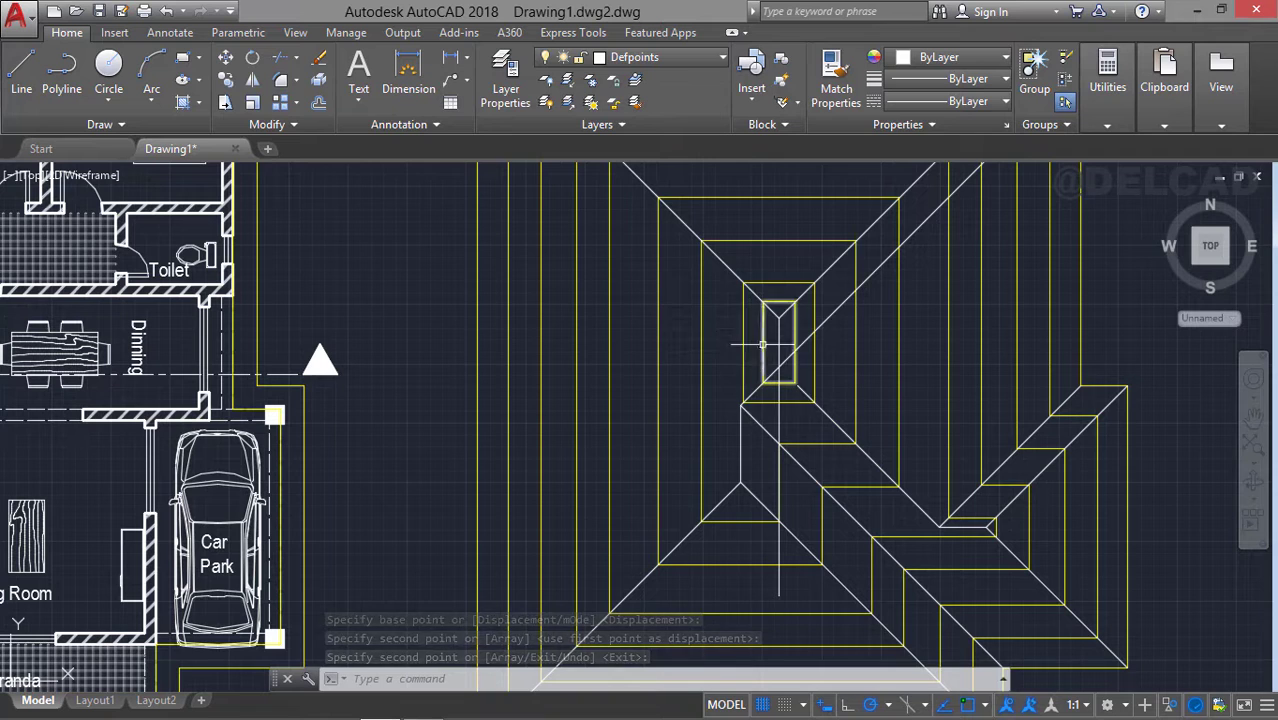
pyautogui.press('Return')
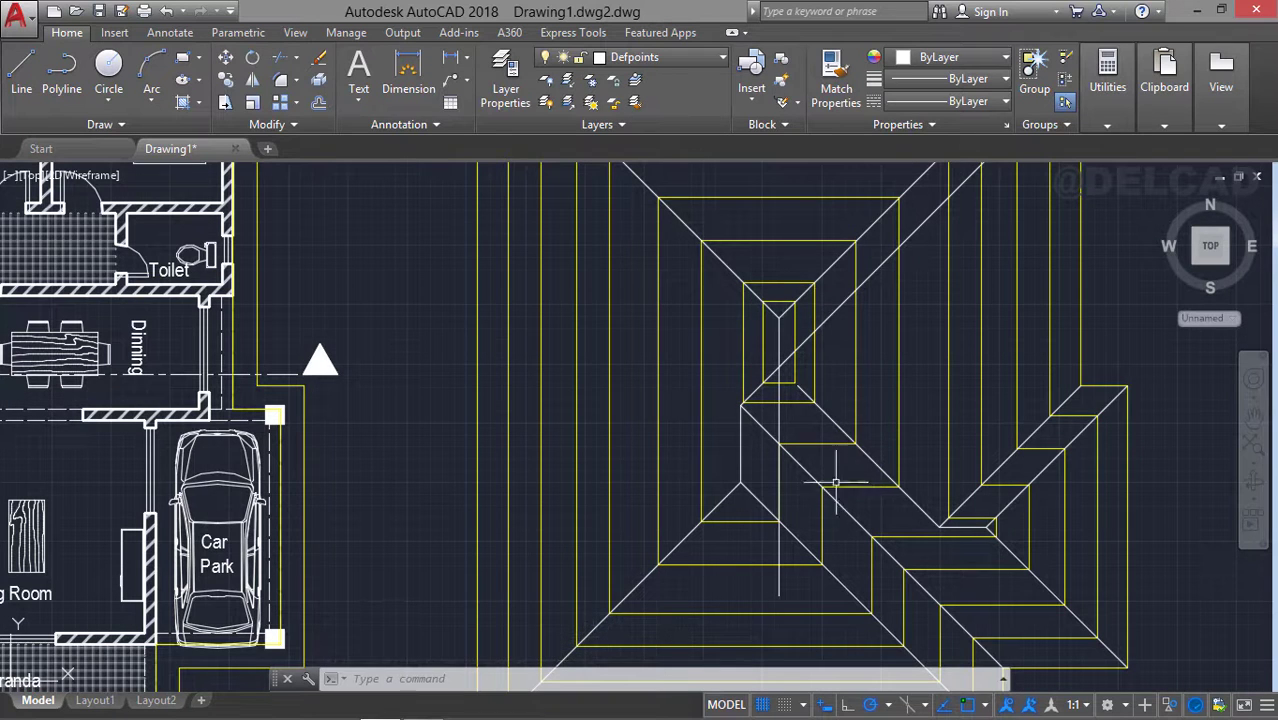
pyautogui.write('f')
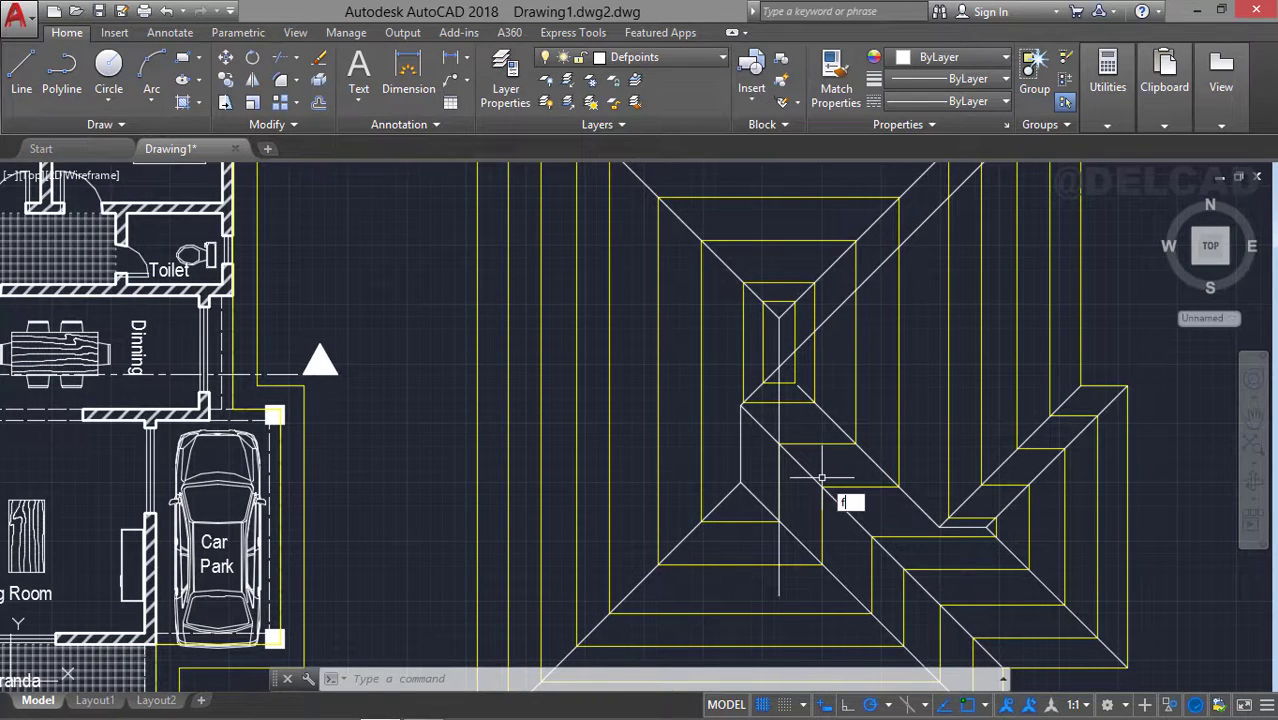
pyautogui.write('illet')
pyautogui.press('Return')
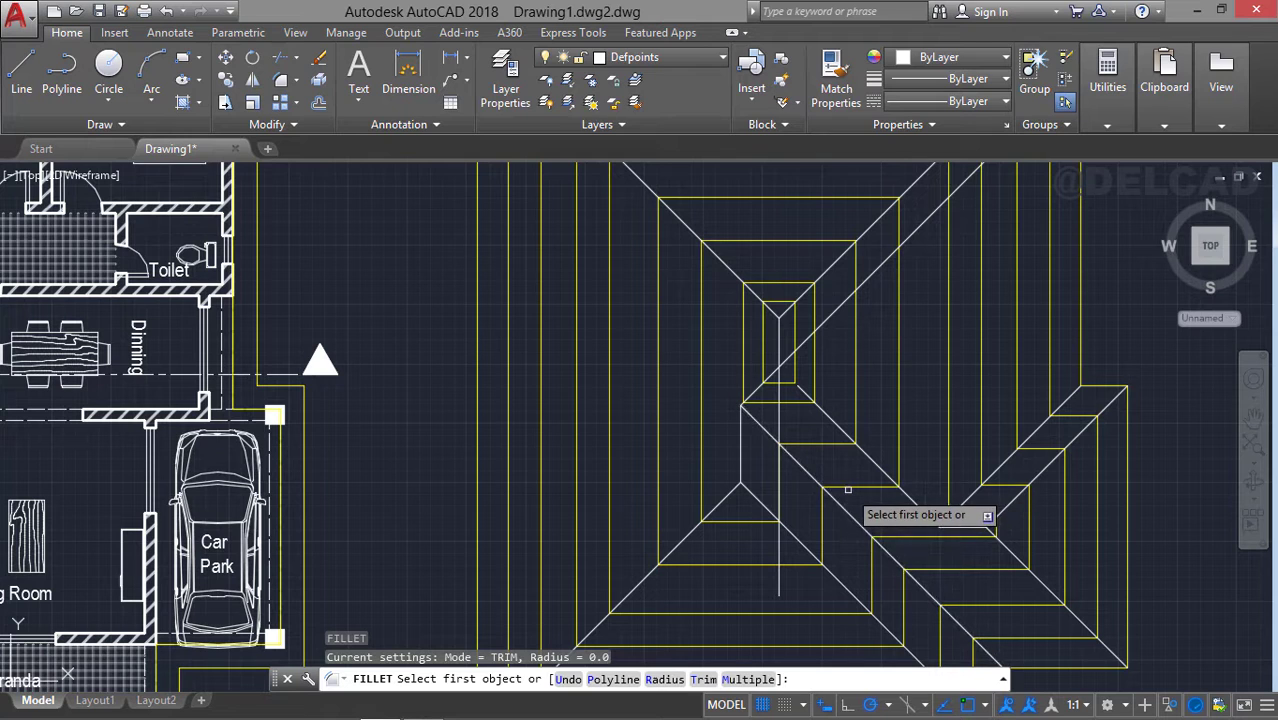
pyautogui.write('m')
pyautogui.press('Return')
pyautogui.click(776, 383)
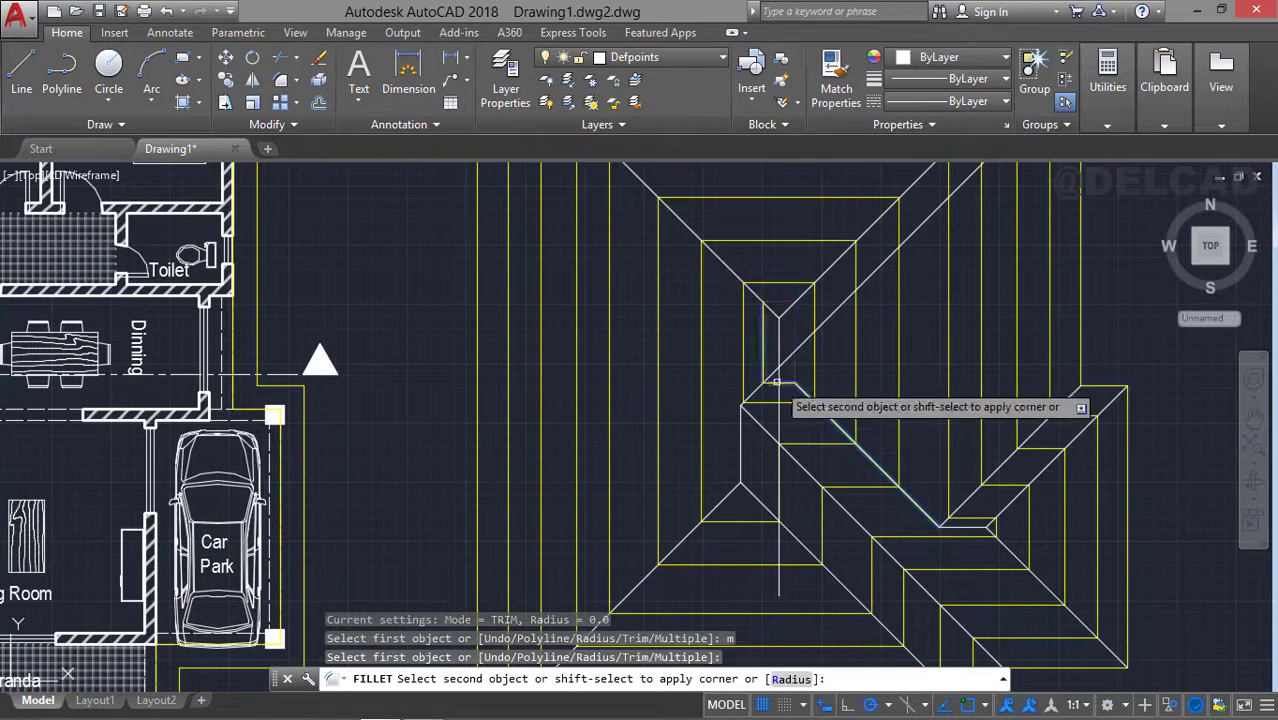
pyautogui.click(777, 374)
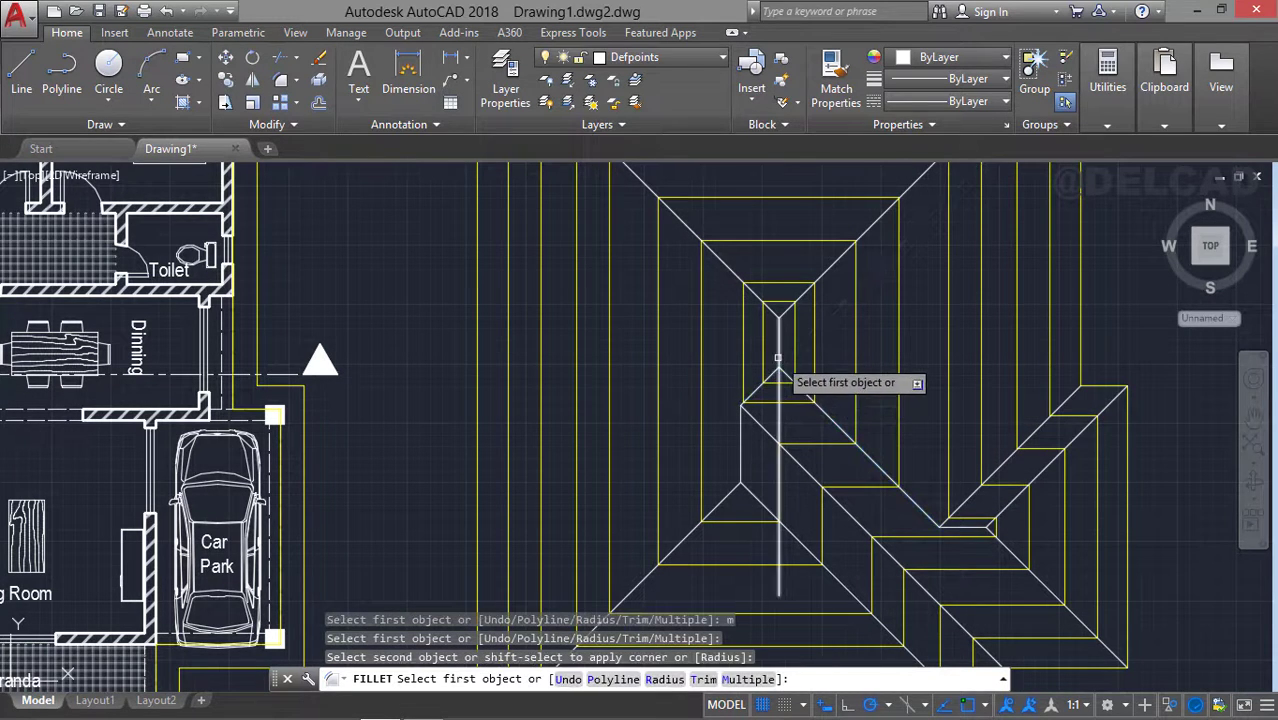
pyautogui.click(779, 366)
pyautogui.click(786, 372)
pyautogui.press('Return')
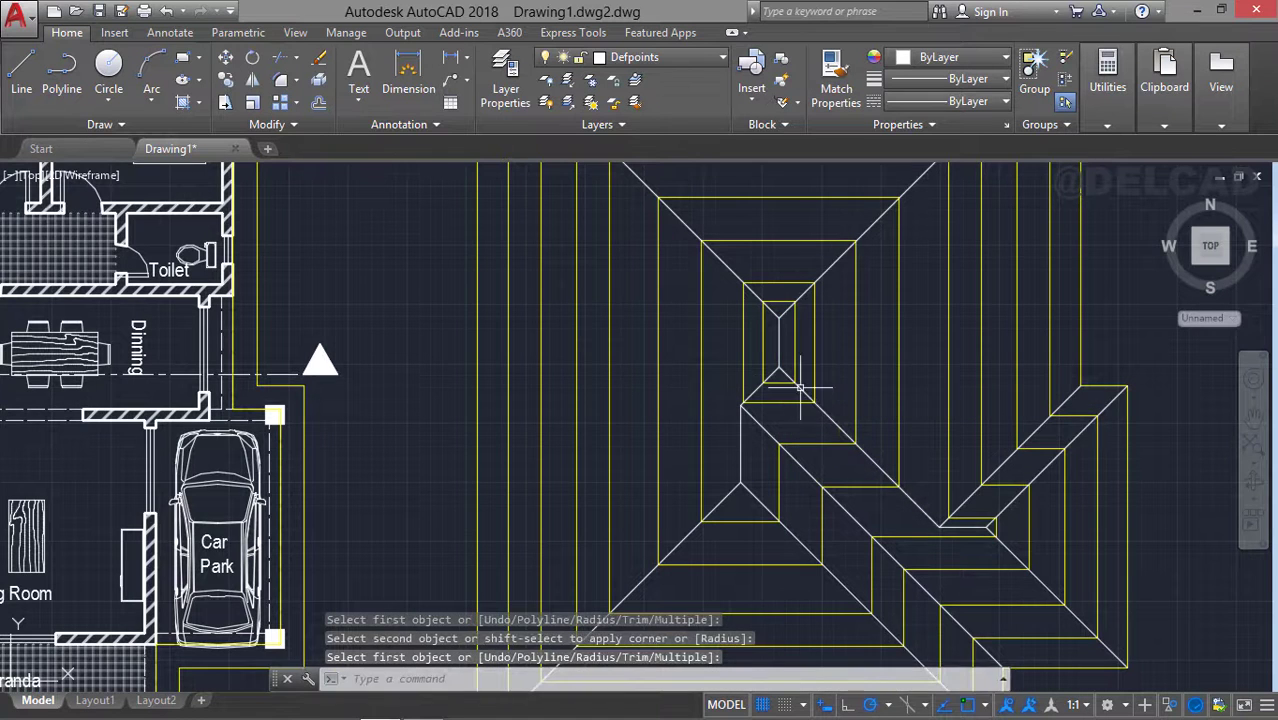
# Delete all the inward offset outlines, including the innermost rectangle around the central ridge, keeping the outer roof outline and the hip, valley and ridge lines
pyautogui.scroll(-2, 800, 385)
pyautogui.click(880, 337)
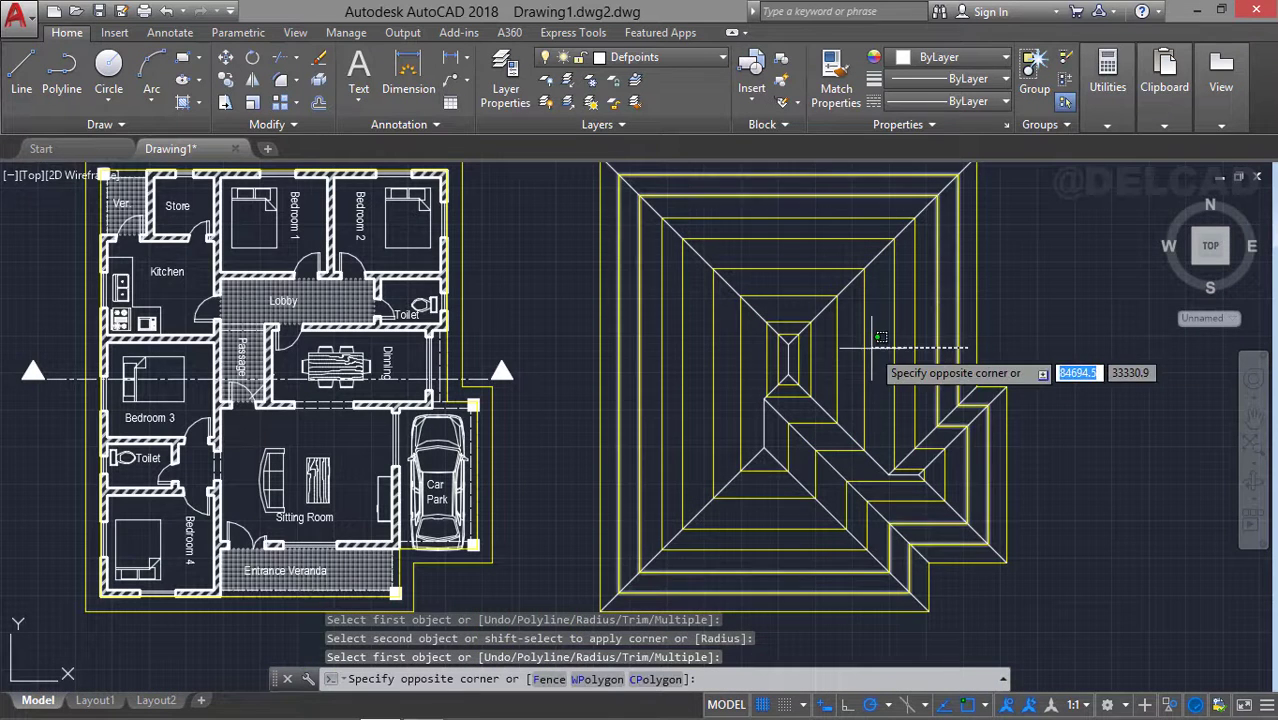
pyautogui.click(806, 370)
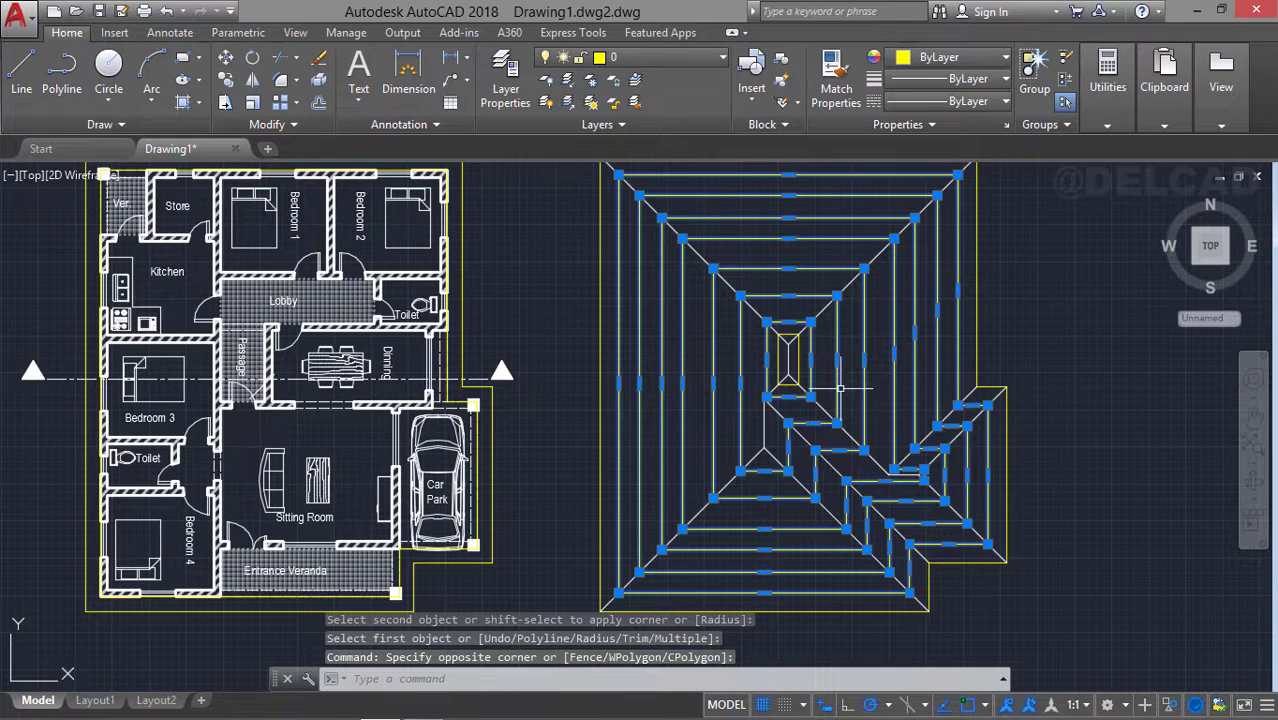
pyautogui.press('Delete')
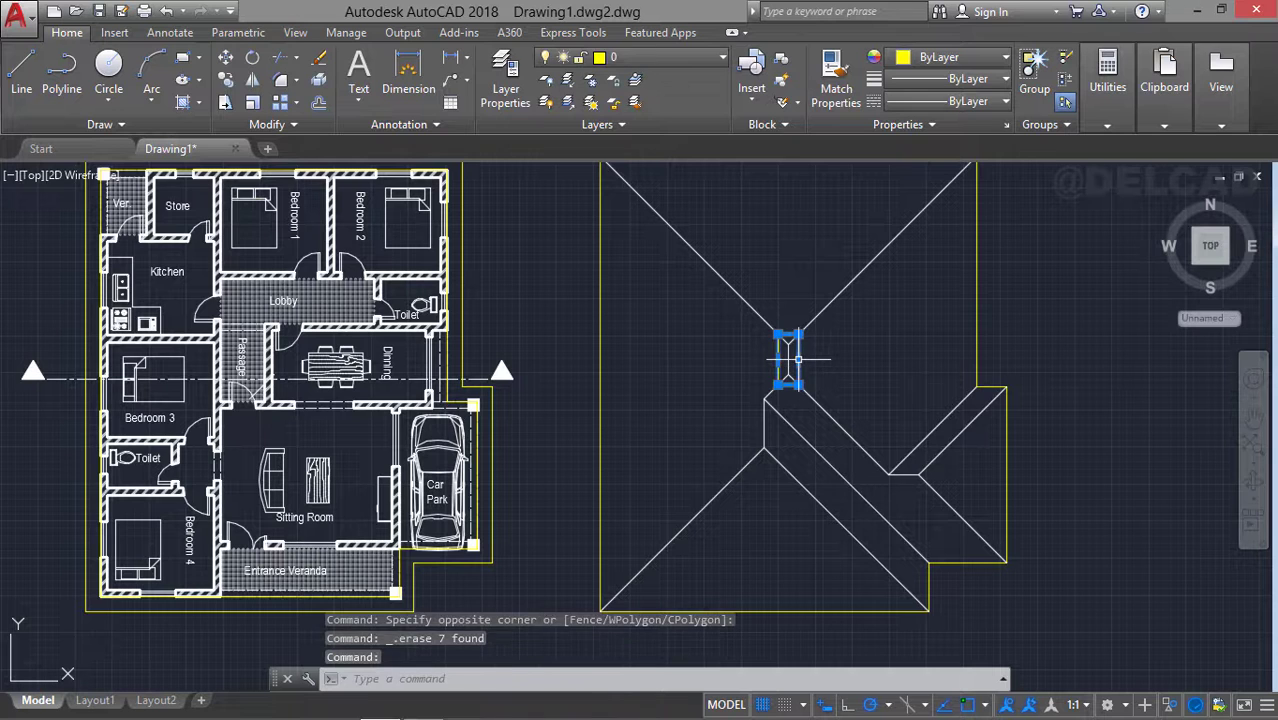
pyautogui.press('Delete')
# Create polyline boundaries with island detection inside the roof's top, left and right main planes using the Boundary command
pyautogui.scroll(-2, 825, 372)
pyautogui.moveTo(770, 358); pyautogui.dragTo(741, 369, button='middle')
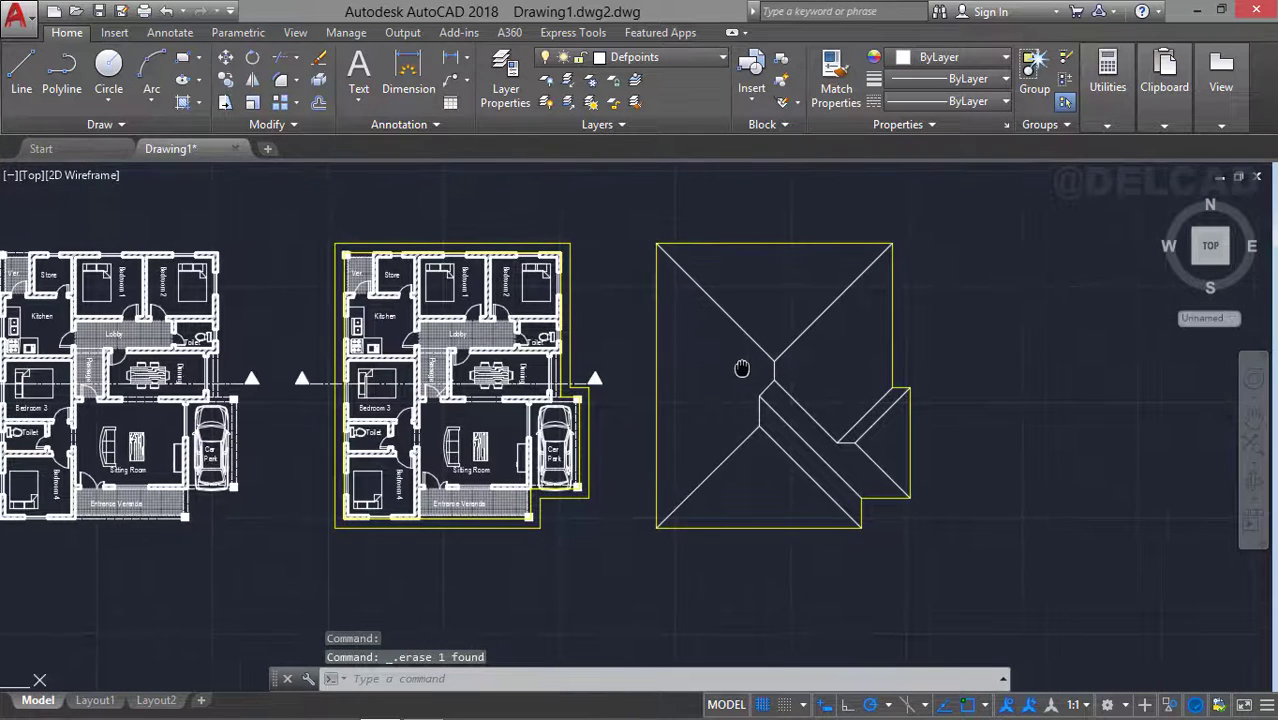
pyautogui.scroll(2, 761, 375)
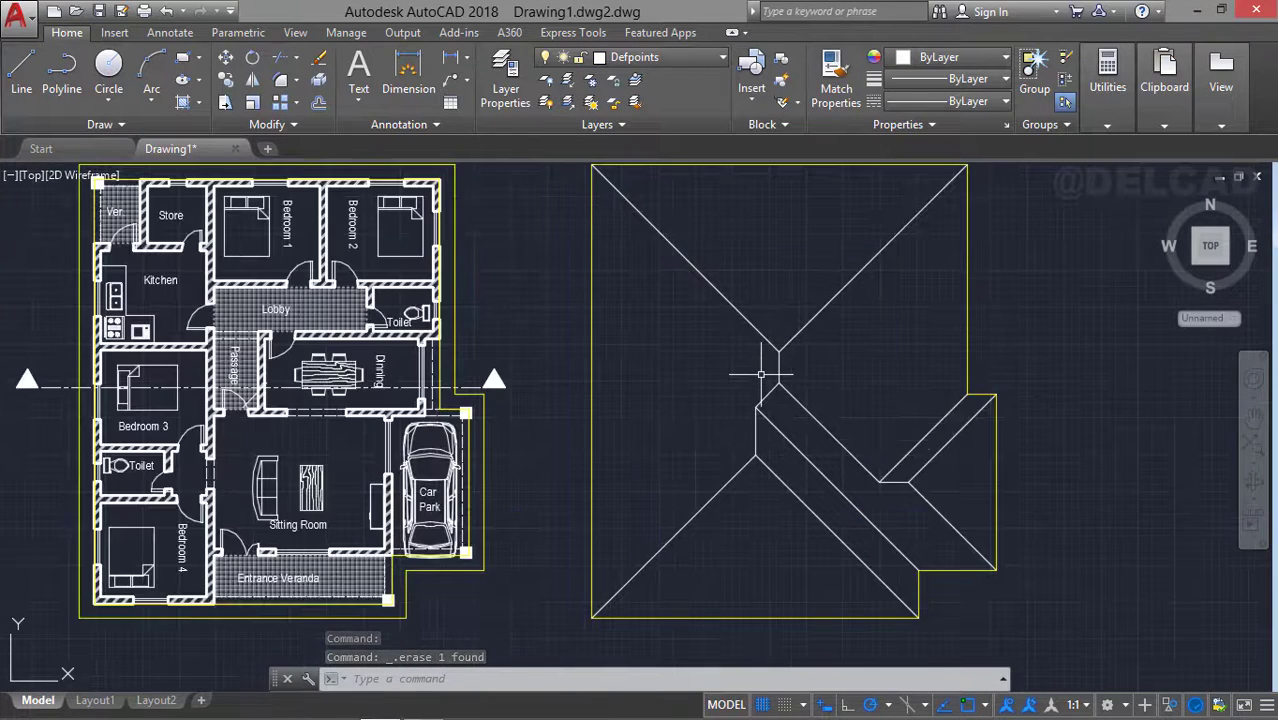
pyautogui.scroll(-2, 761, 375)
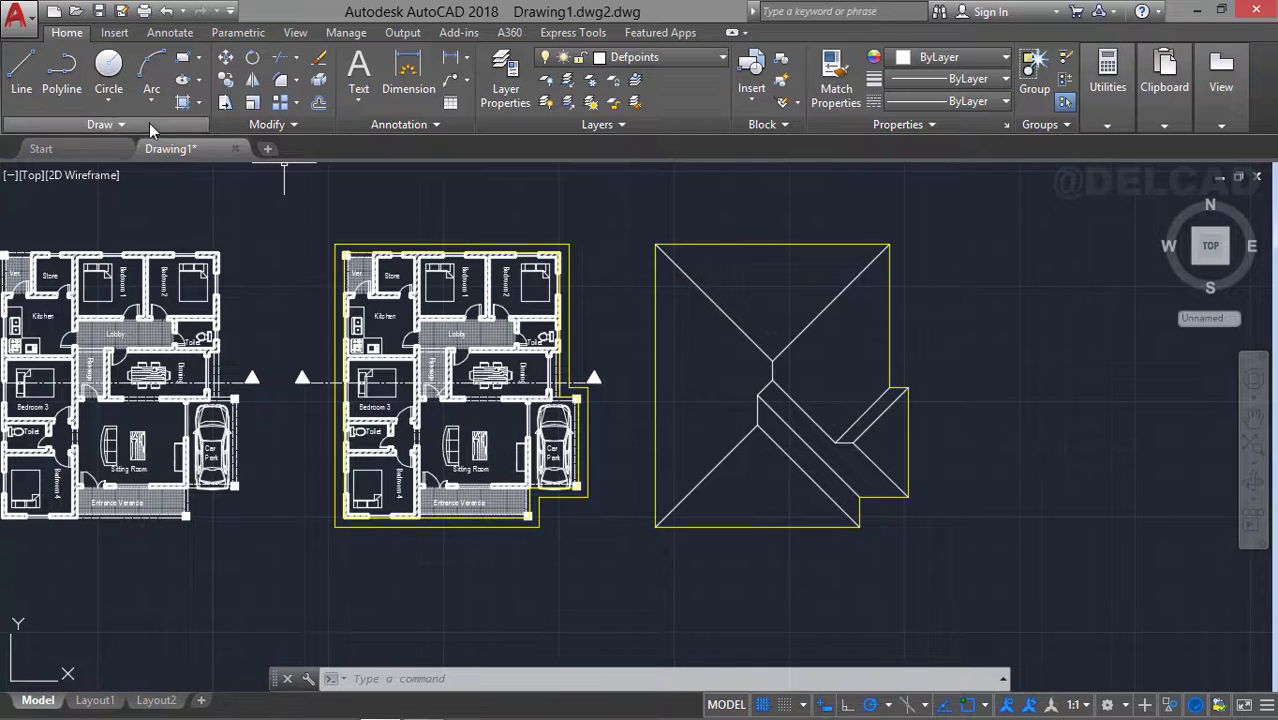
pyautogui.click(200, 106)
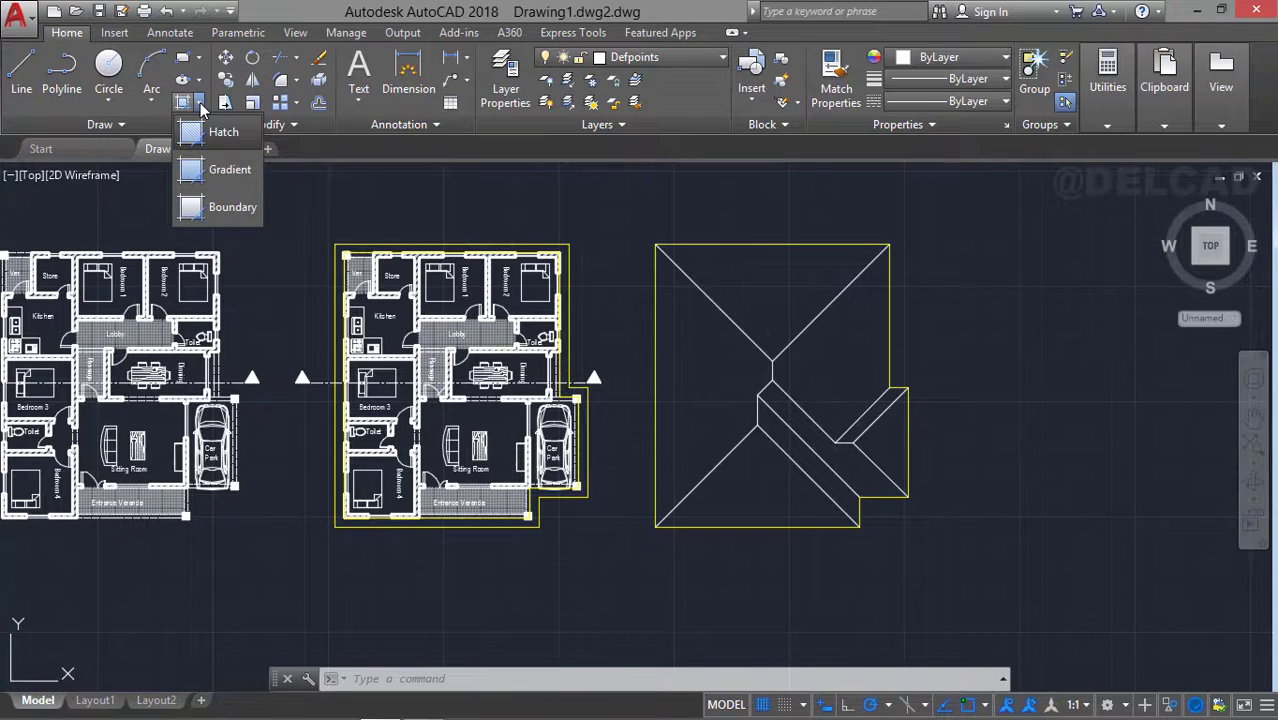
pyautogui.click(231, 206)
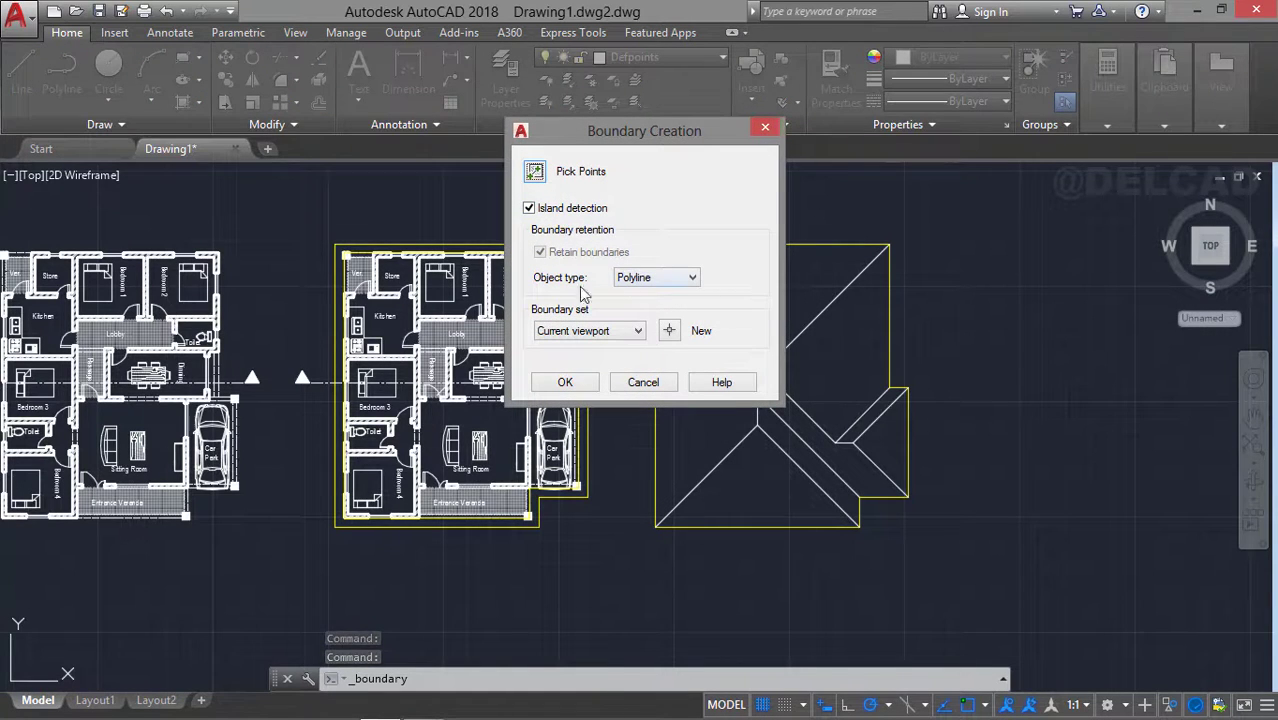
pyautogui.click(565, 382)
pyautogui.scroll(3, 717, 357)
pyautogui.moveTo(717, 357); pyautogui.dragTo(699, 373, button='middle')
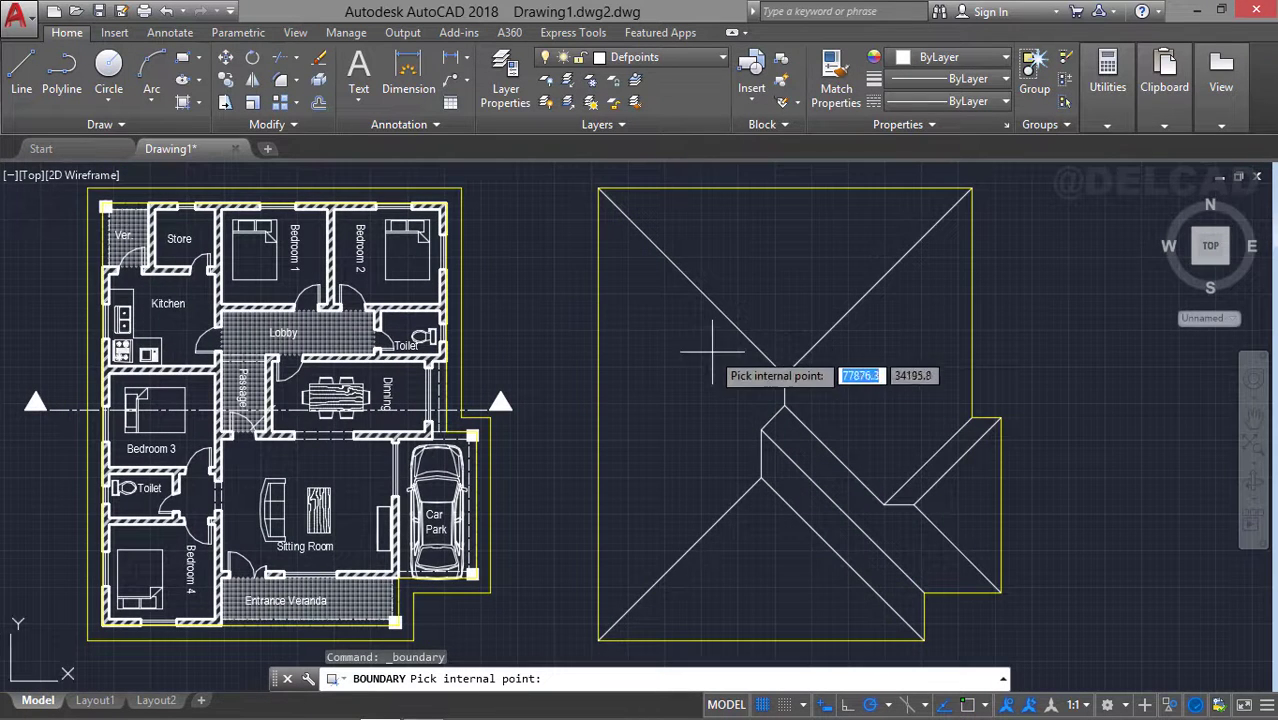
pyautogui.click(781, 274)
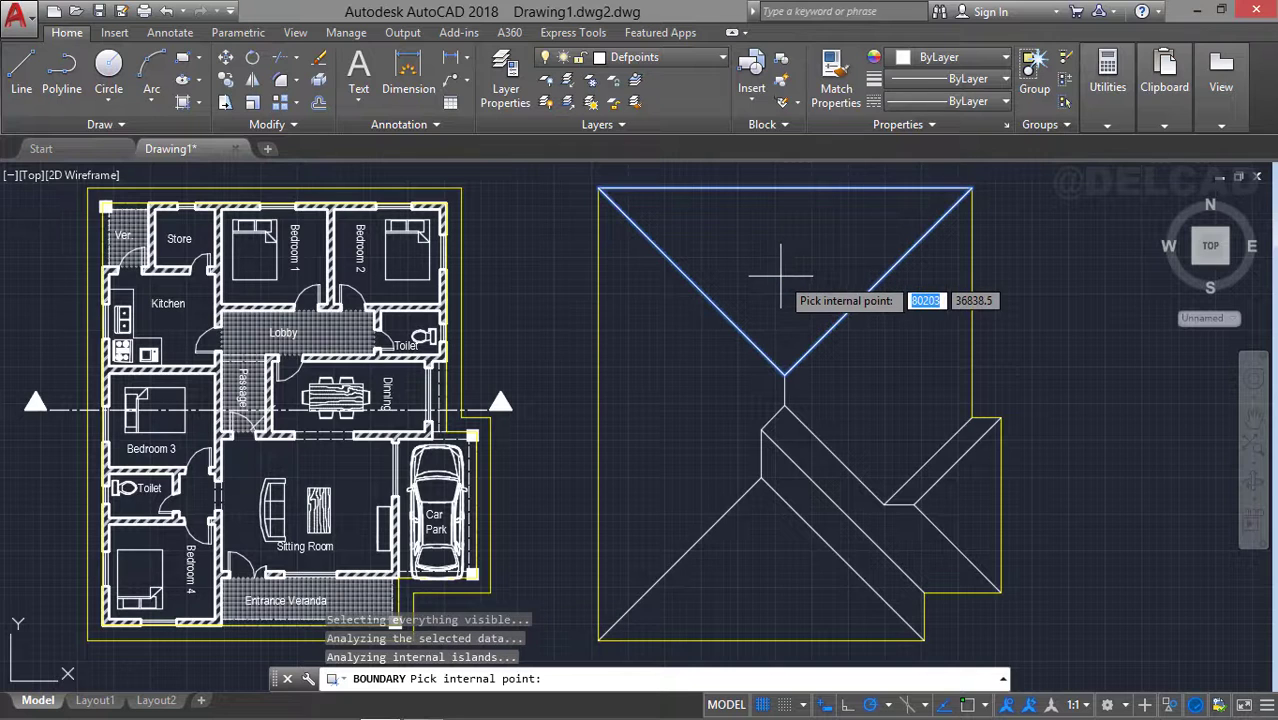
pyautogui.click(728, 362)
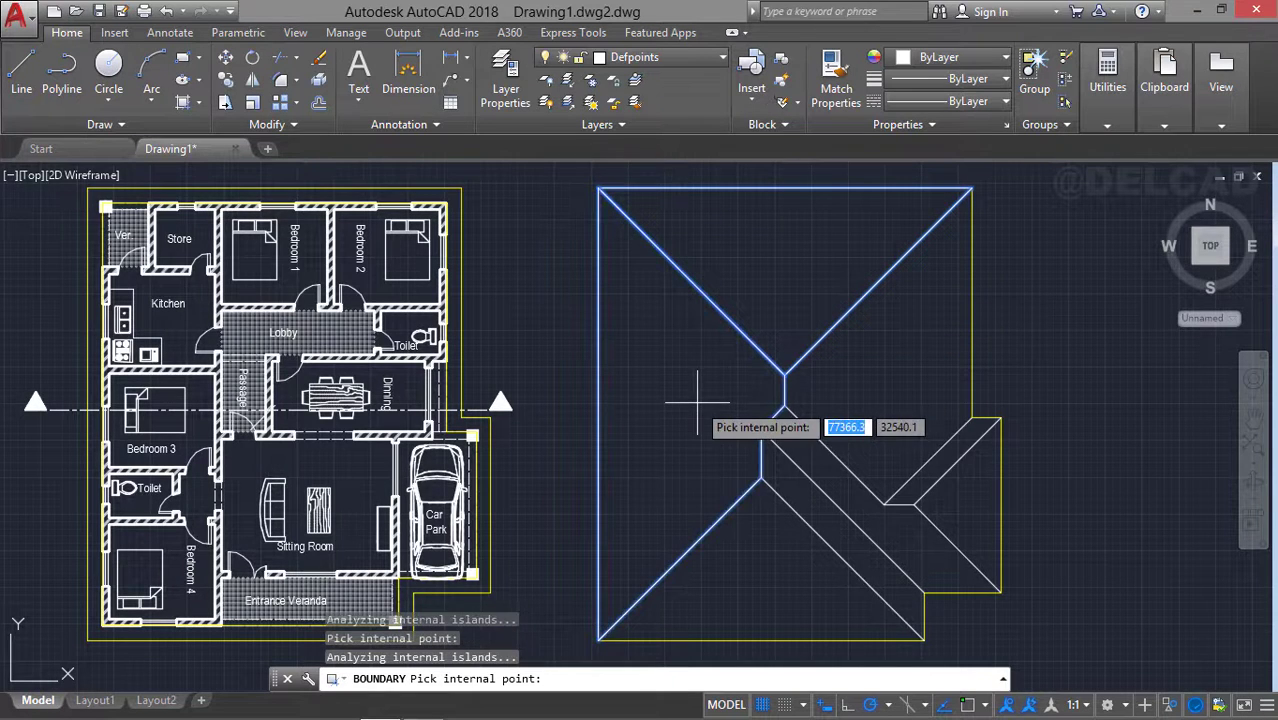
pyautogui.click(830, 388)
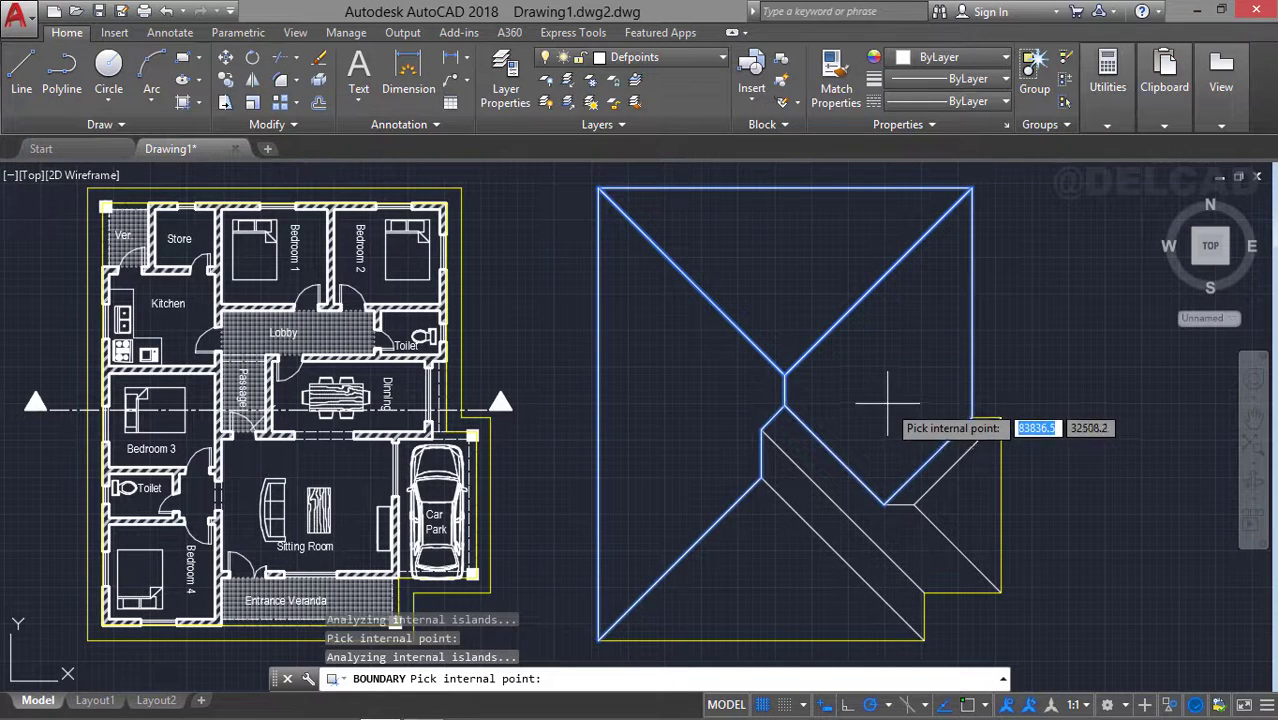
# Add boundary polylines for the car park projection's planes and the remaining lower roof planes, and finish the Boundary command
pyautogui.click(944, 459)
pyautogui.click(962, 497)
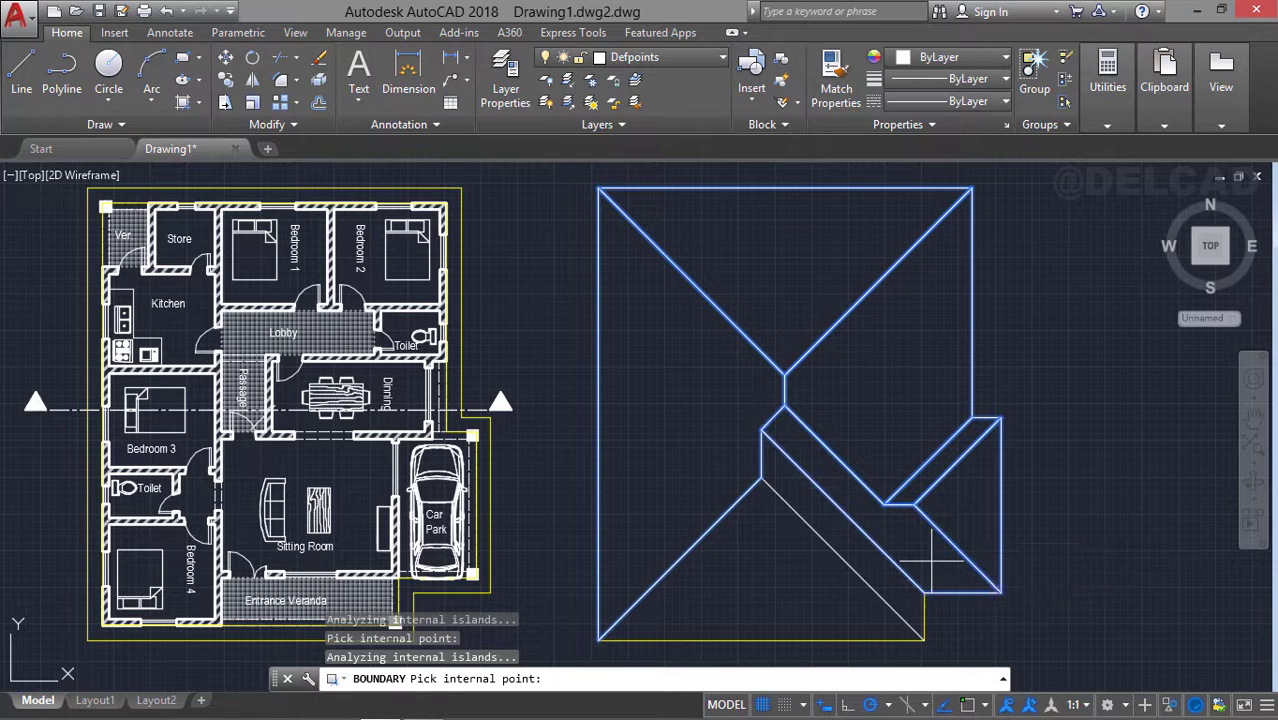
pyautogui.click(876, 565)
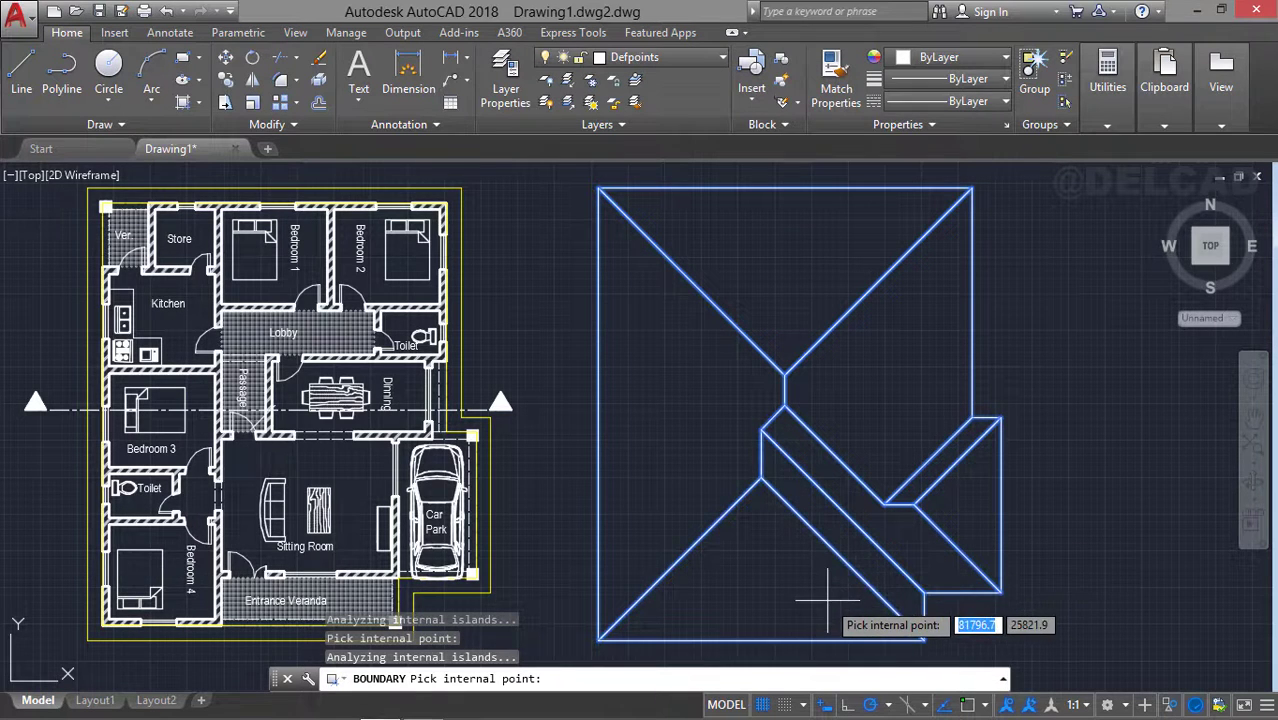
pyautogui.press('Return')
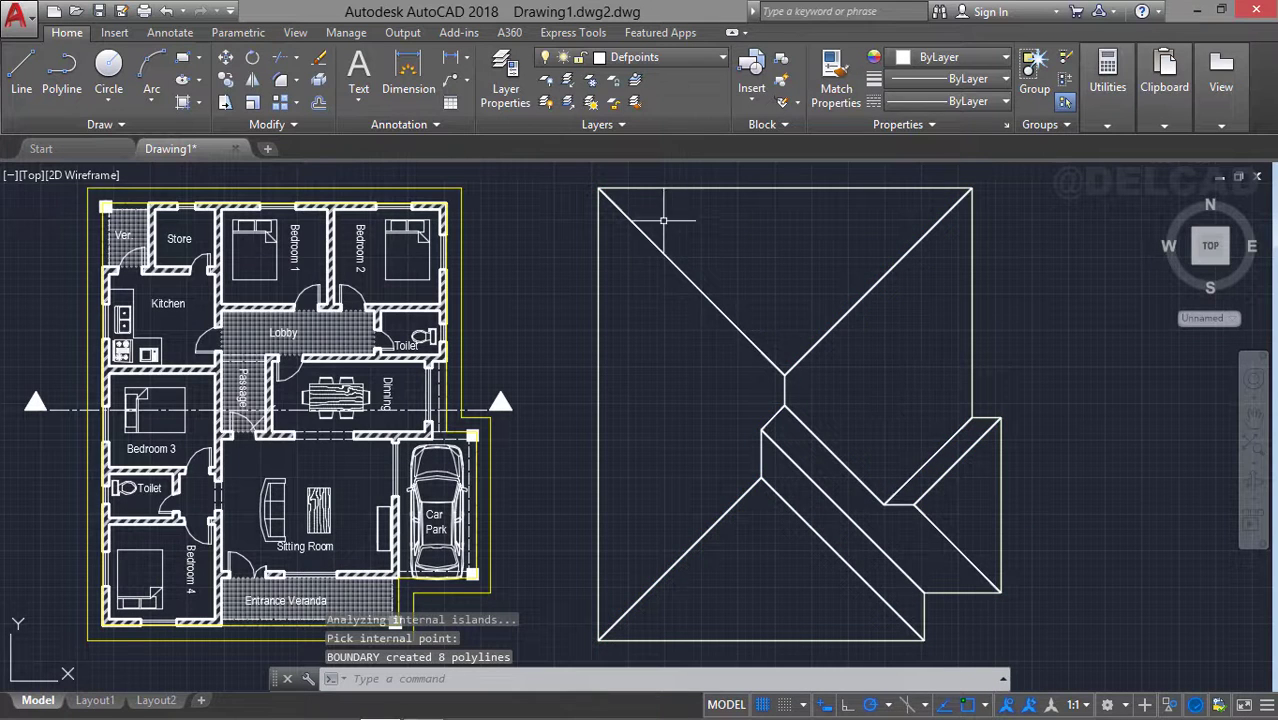
# Select the top, left, right and car park roof-plane polylines one by one to check their extents, and clear the selection
pyautogui.click(687, 187)
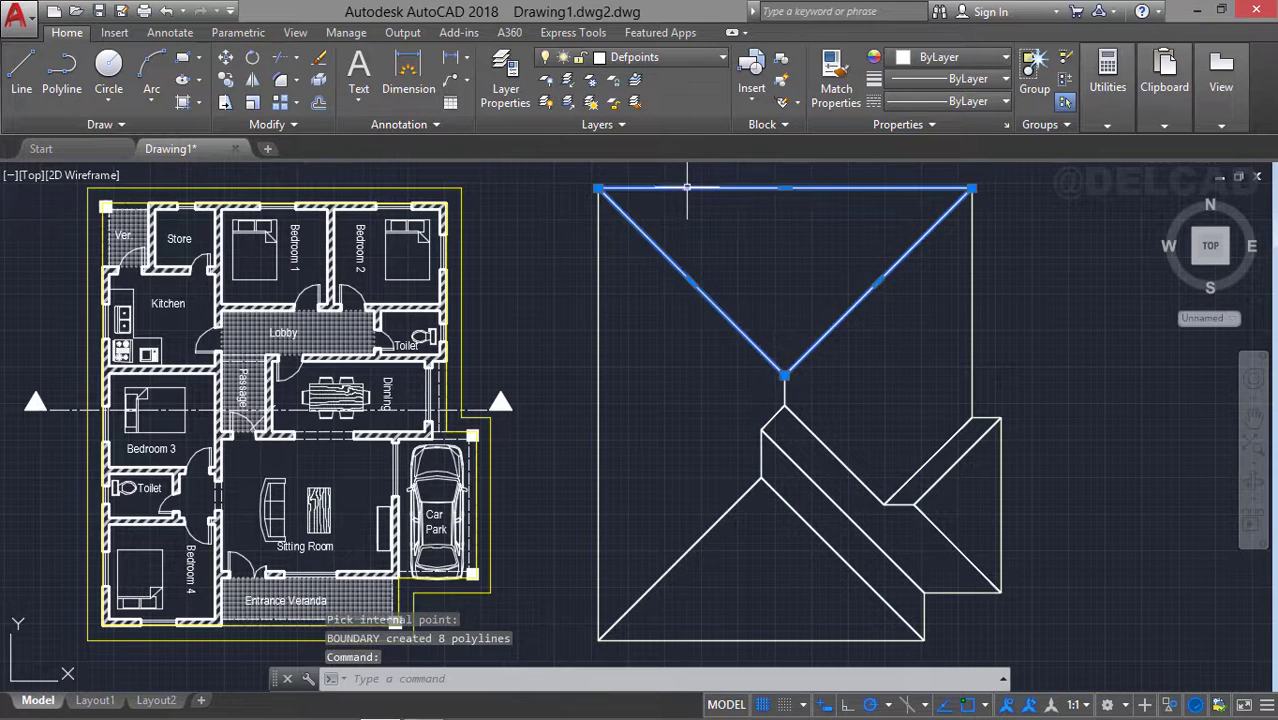
pyautogui.click(597, 379)
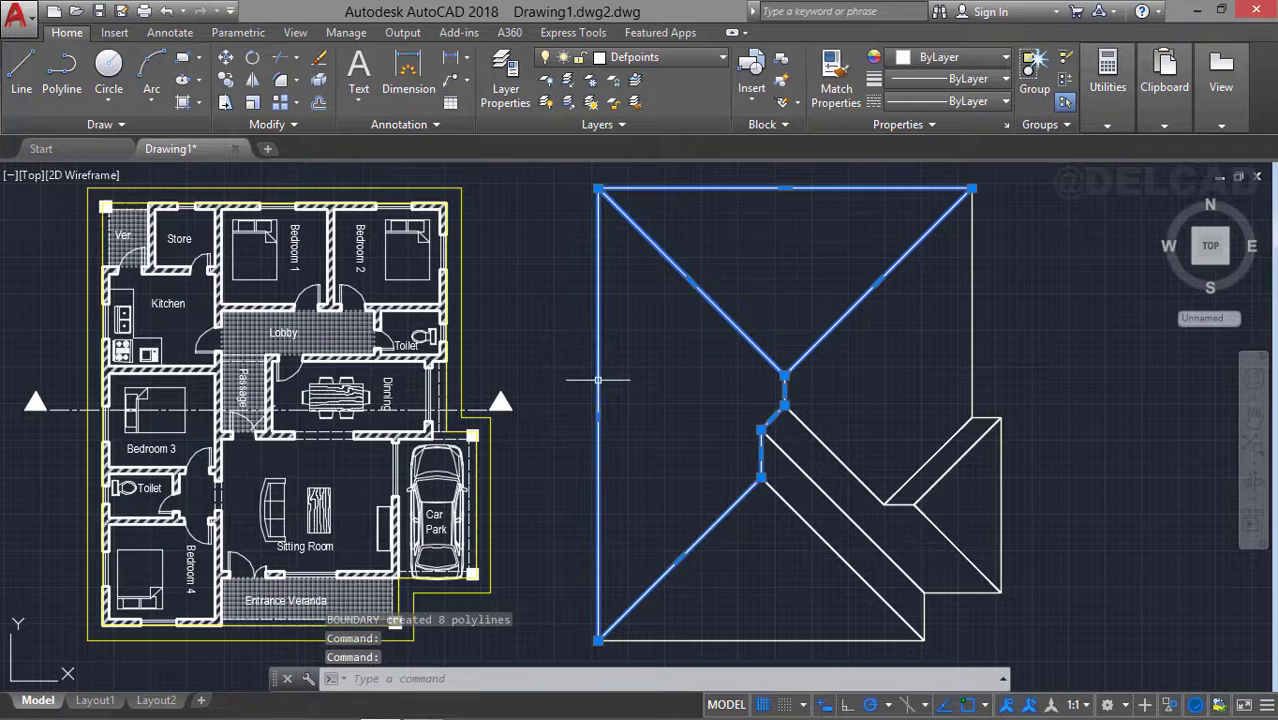
pyautogui.click(975, 372)
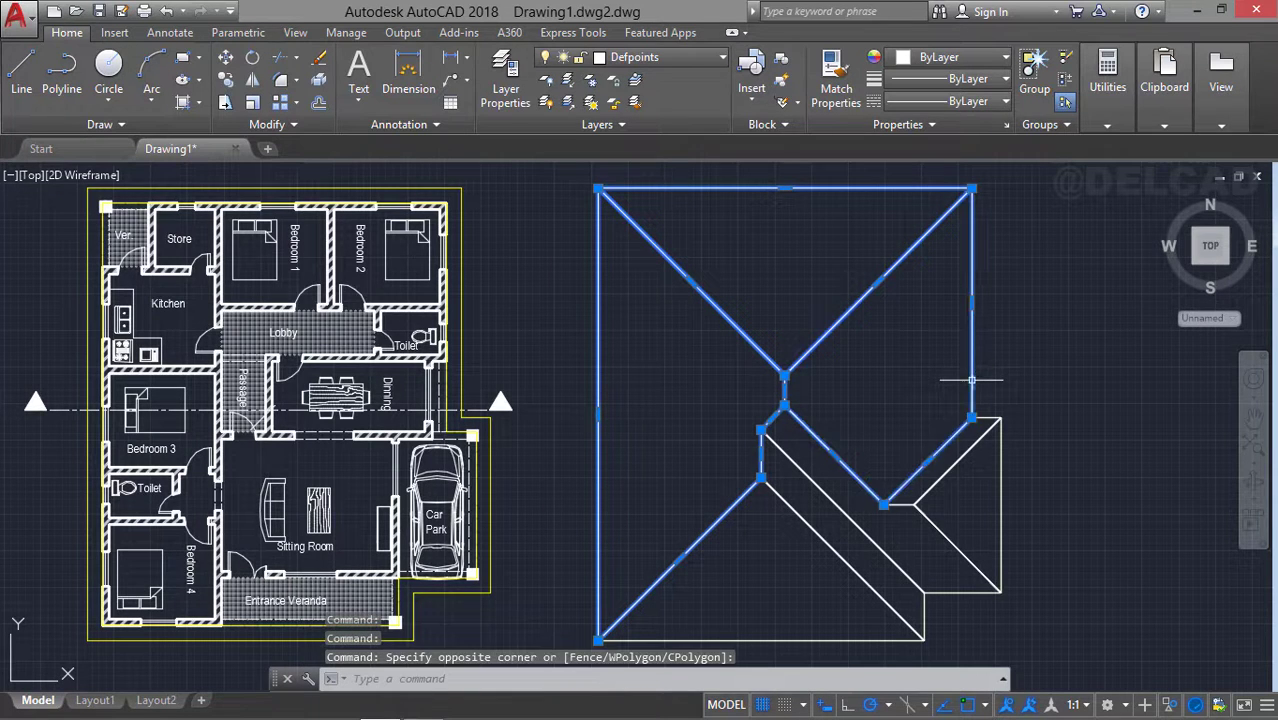
pyautogui.click(936, 428)
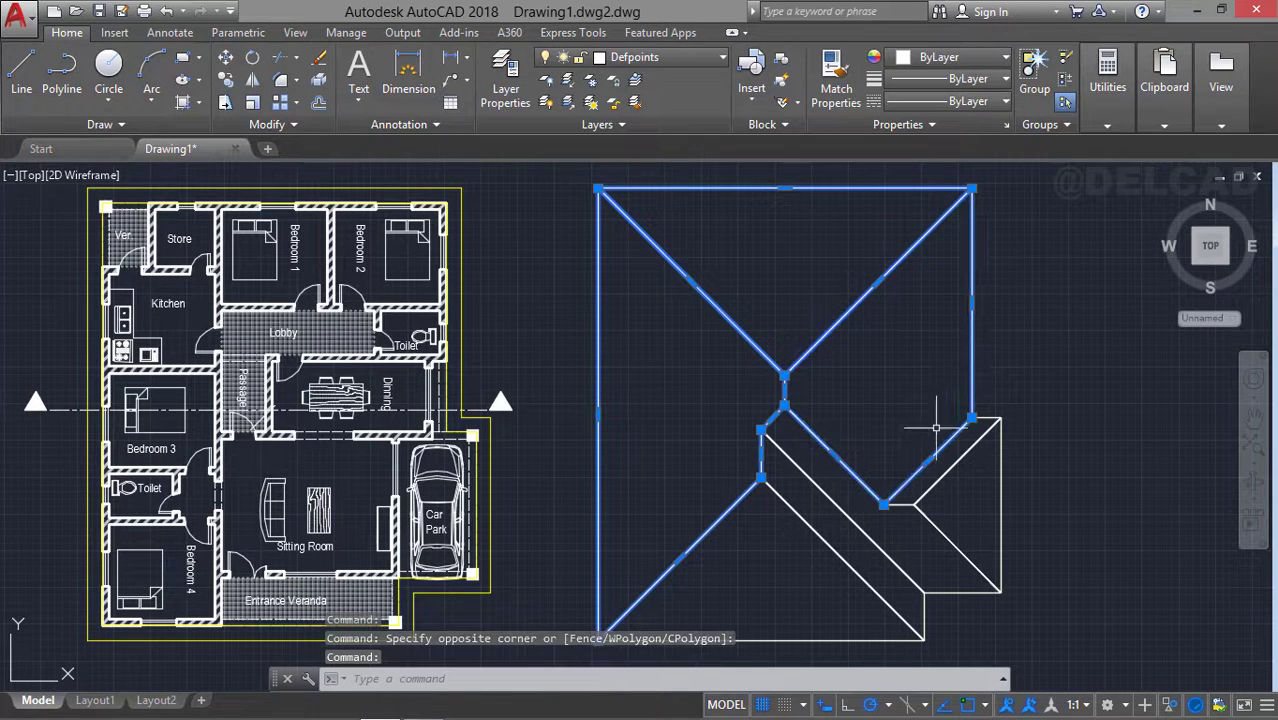
pyautogui.click(1002, 425)
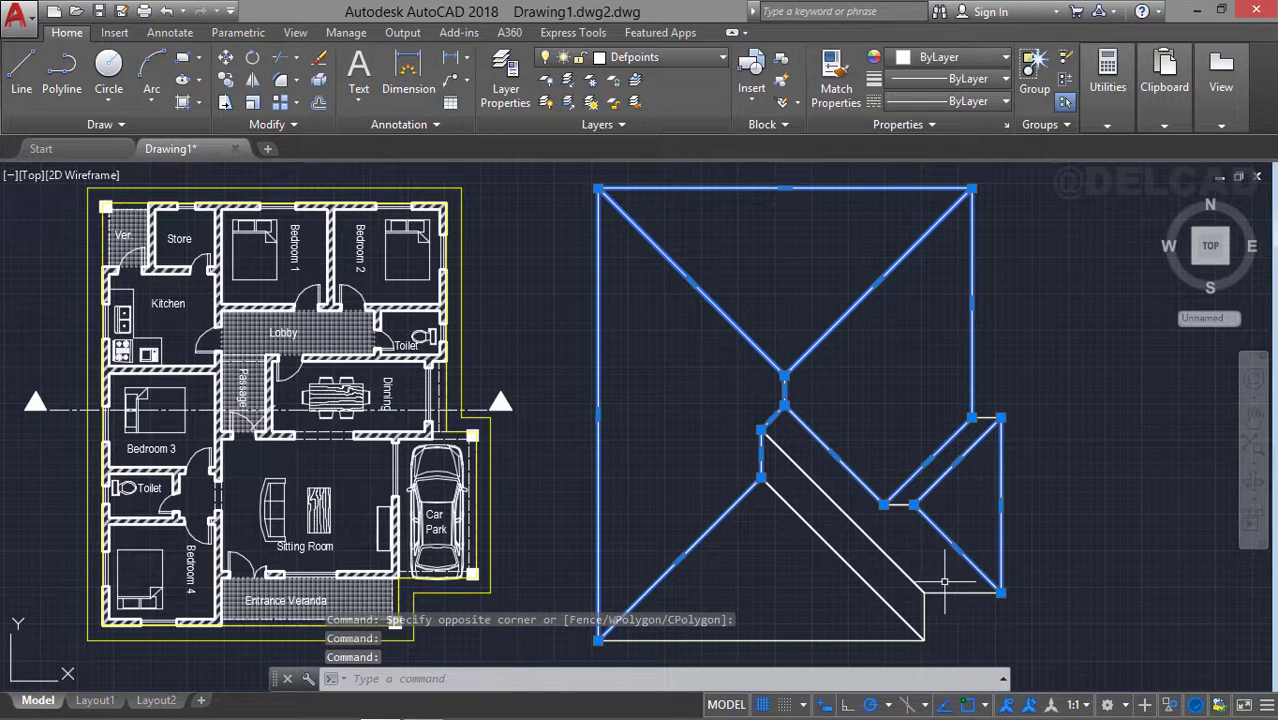
pyautogui.press('Escape')
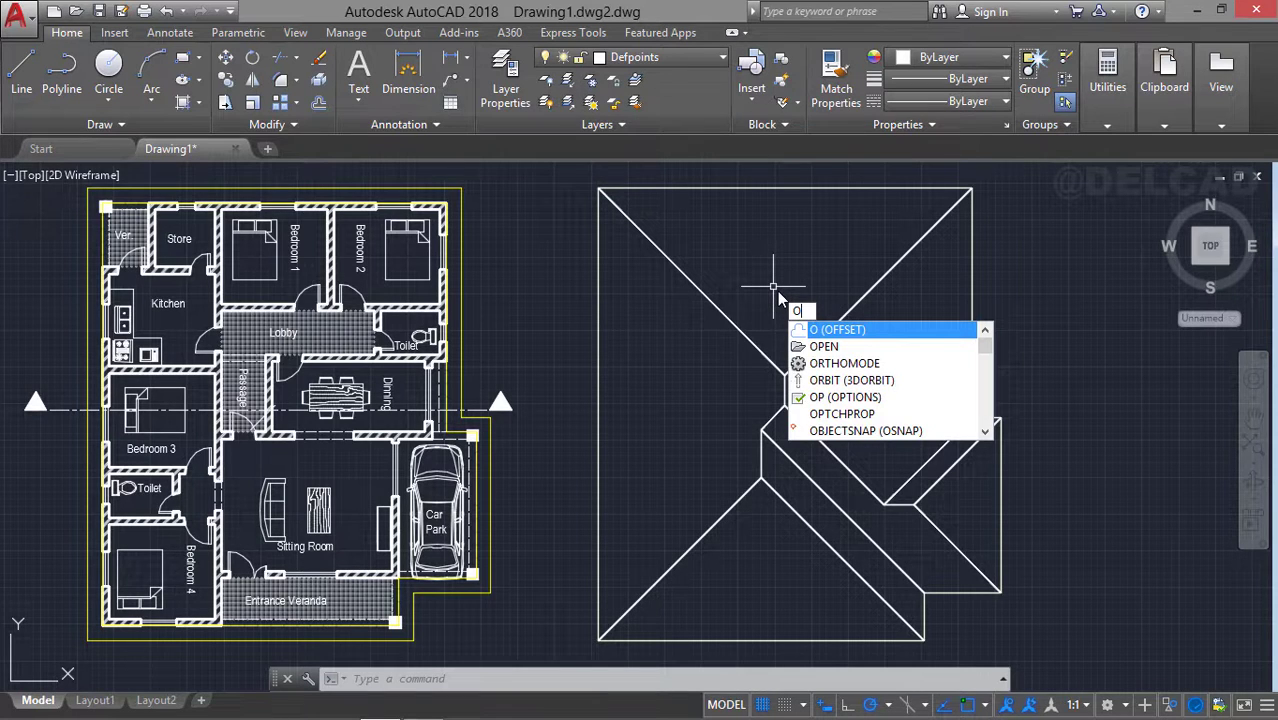
# Offset the left, top and right main roof-plane polylines inward by 150
pyautogui.press('Return')
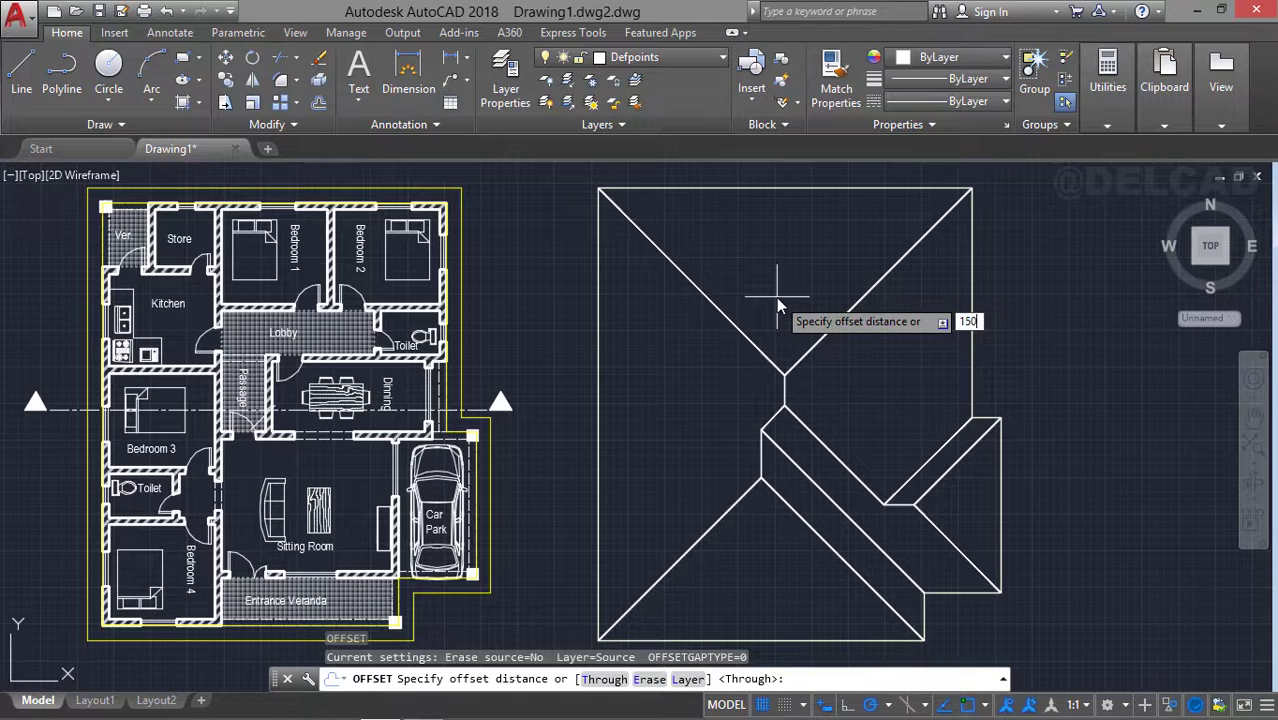
pyautogui.press('Return')
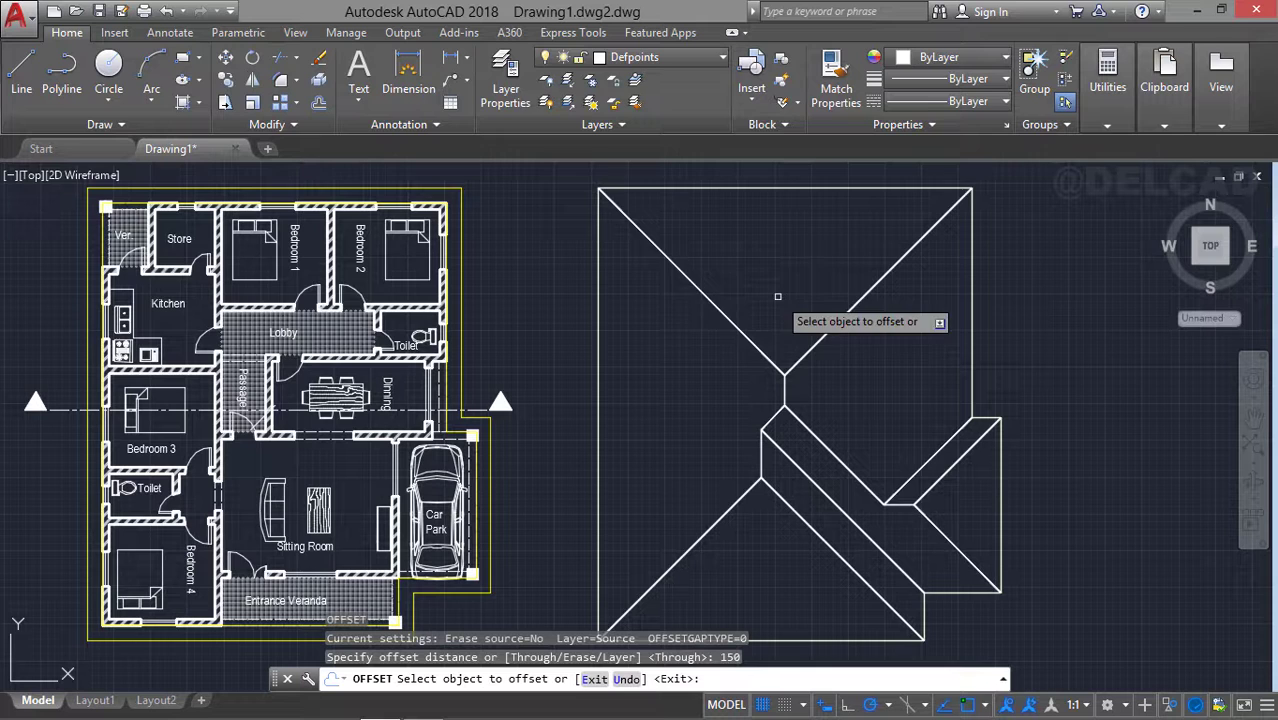
pyautogui.click(597, 250)
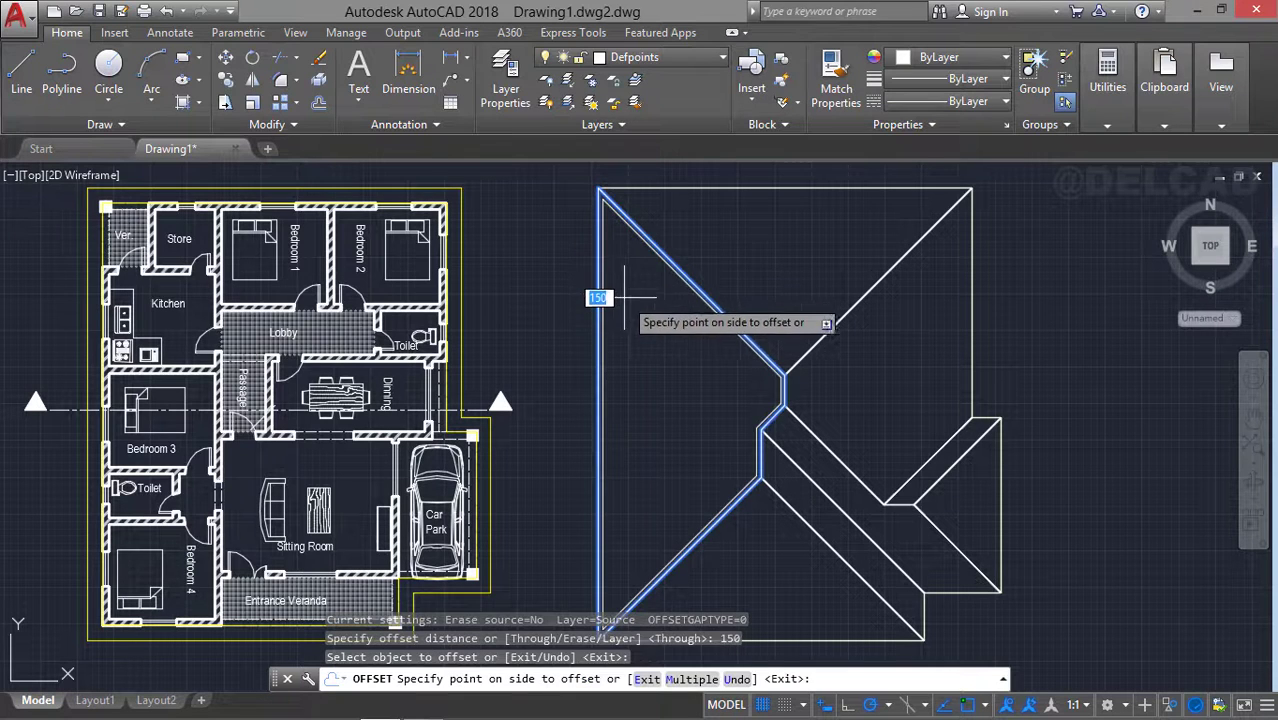
pyautogui.click(620, 301)
pyautogui.click(770, 190)
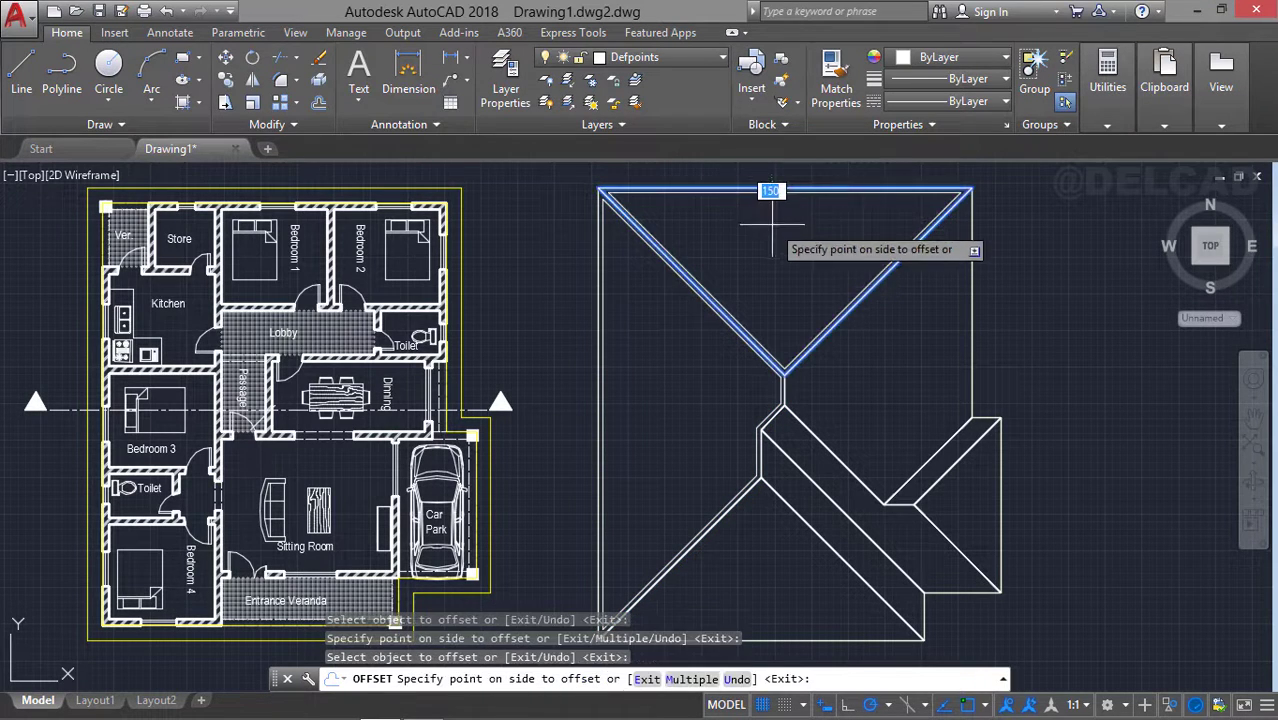
pyautogui.click(772, 224)
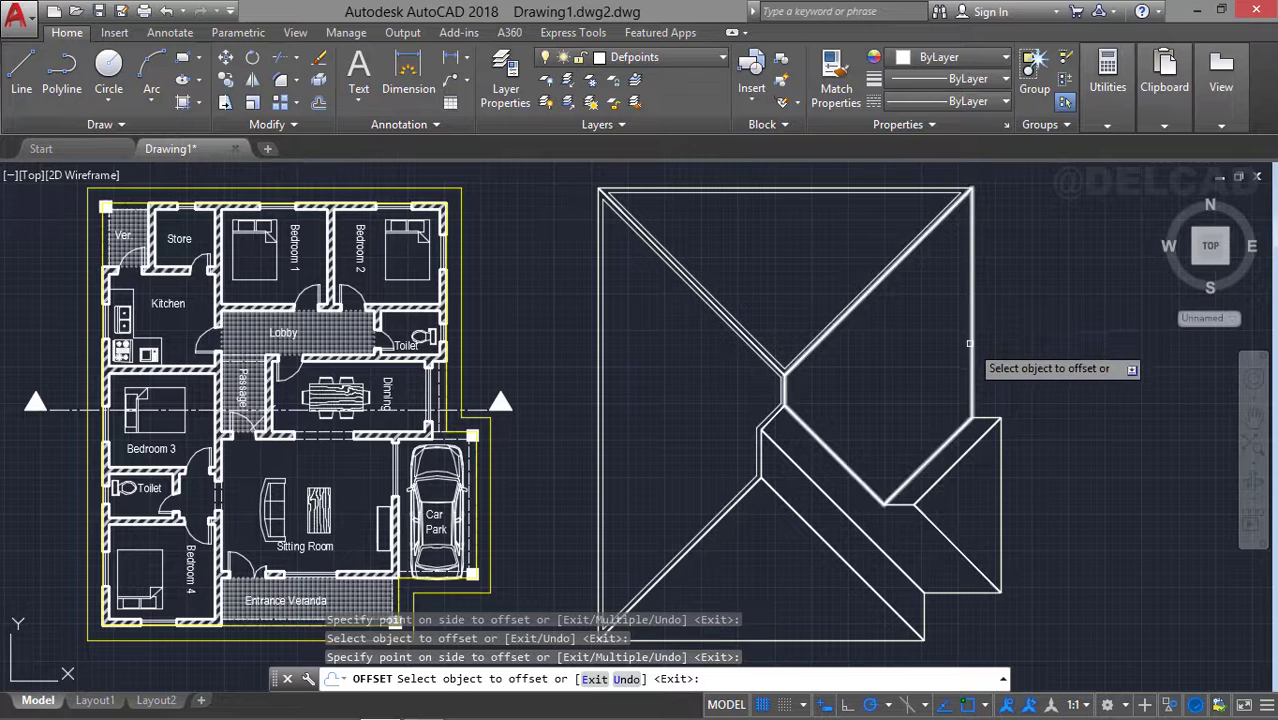
pyautogui.click(968, 343)
pyautogui.click(941, 357)
# Offset the car park projection's triangular plane and the narrow plane above it inward by 150
pyautogui.moveTo(993, 508); pyautogui.dragTo(995, 413, button='middle')
pyautogui.click(998, 425)
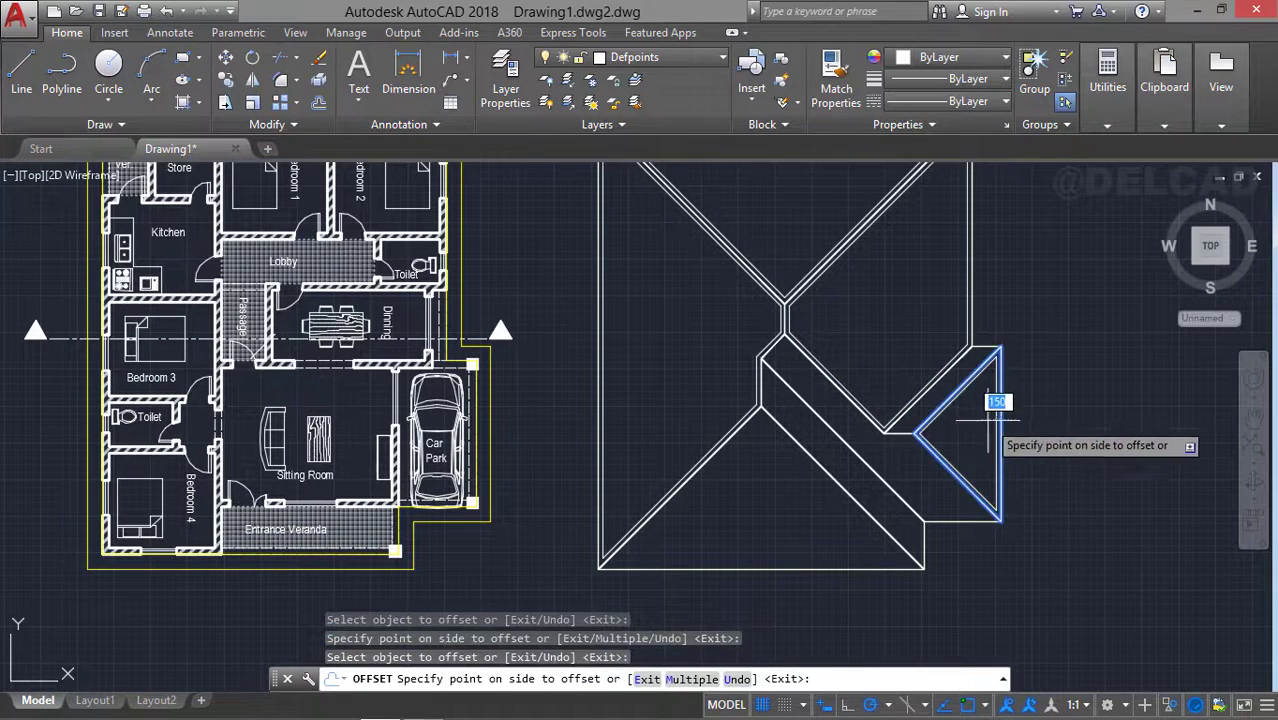
pyautogui.click(990, 420)
pyautogui.scroll(2, 941, 389)
pyautogui.click(1001, 312)
pyautogui.click(979, 397)
pyautogui.moveTo(961, 571); pyautogui.dragTo(961, 516, button='middle')
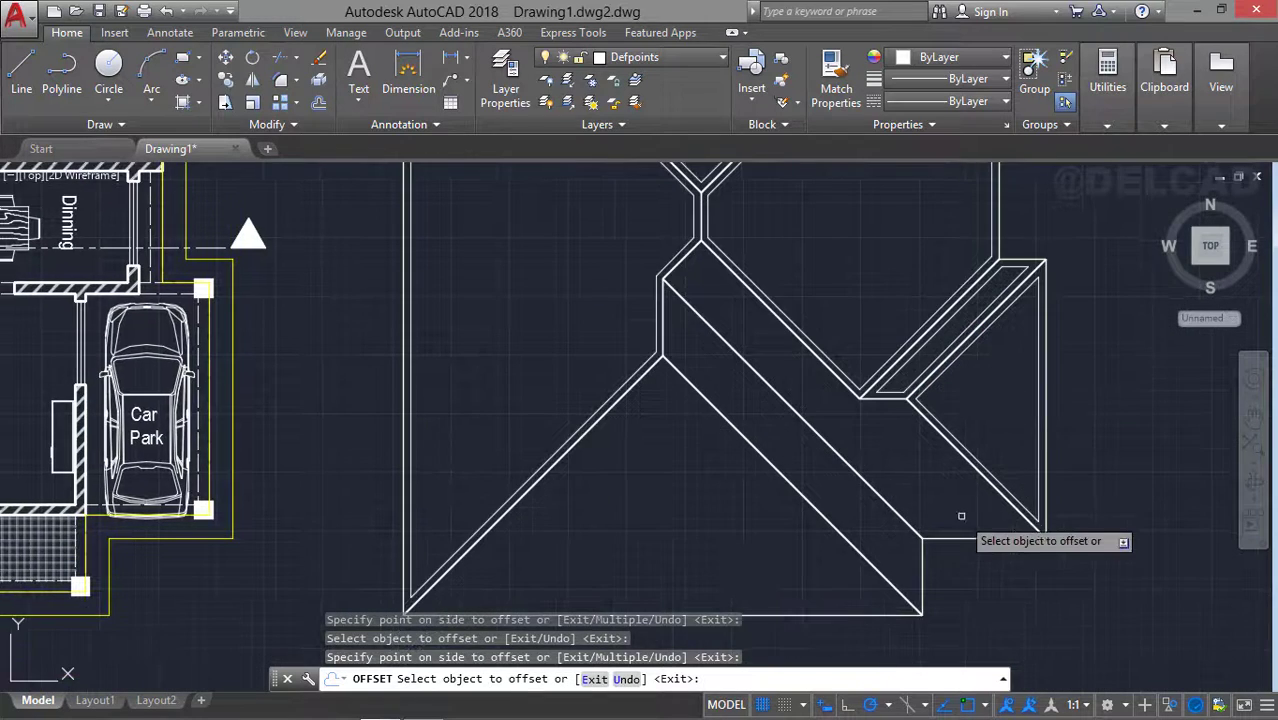
# Offset the polylines of the diagonal lower planes and the bottom roof plane inward by 150, and finish the Offset command
pyautogui.click(925, 537)
pyautogui.click(905, 522)
pyautogui.moveTo(875, 553); pyautogui.dragTo(927, 497, button='middle')
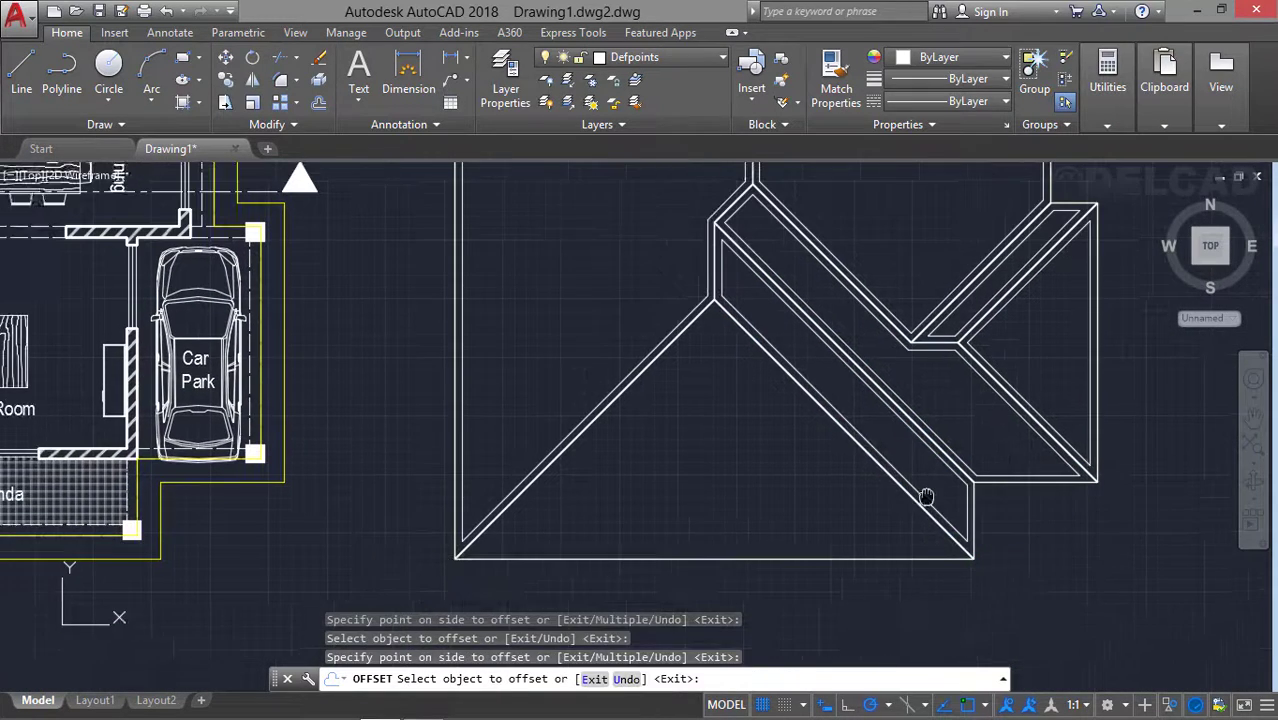
pyautogui.click(853, 556)
pyautogui.click(785, 471)
pyautogui.moveTo(799, 408); pyautogui.dragTo(805, 456, button='middle')
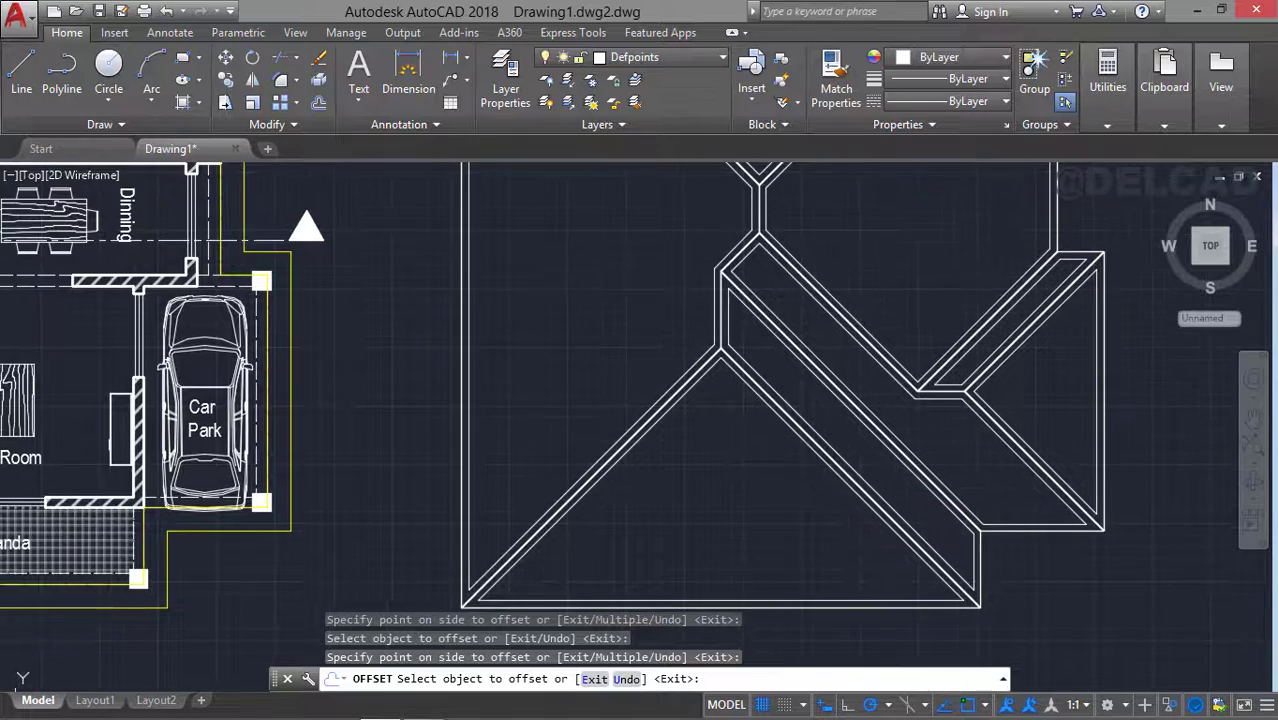
pyautogui.moveTo(830, 250); pyautogui.dragTo(841, 342, button='middle')
pyautogui.scroll(-2, 820, 289)
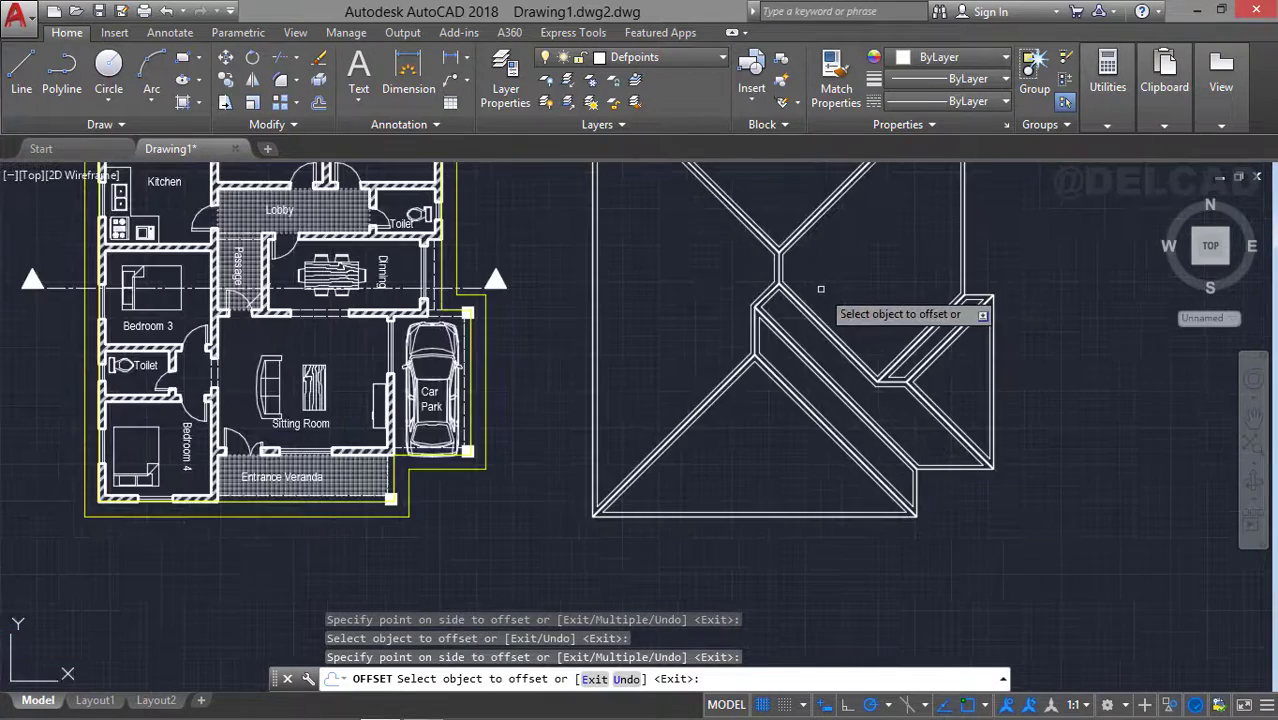
pyautogui.moveTo(820, 289); pyautogui.dragTo(793, 417, button='middle')
pyautogui.press('Return')
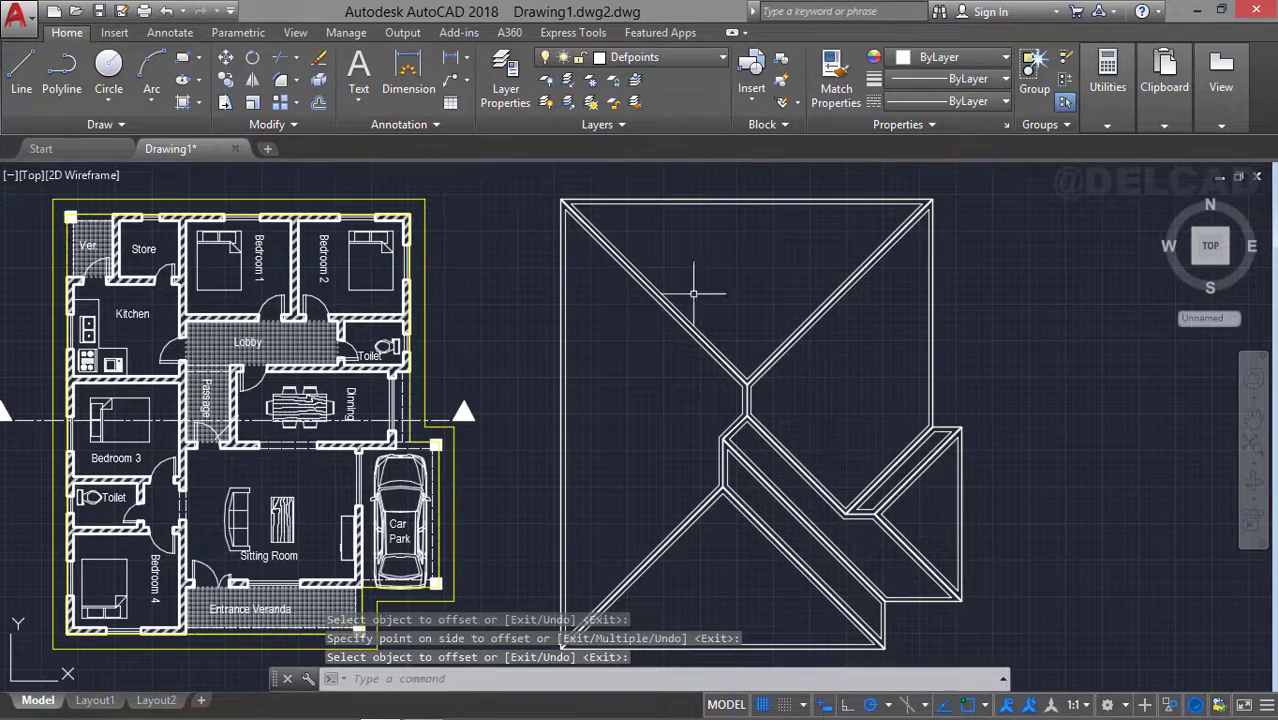
# Hatch the top, right and left main roof planes with the AR-HBONE pattern at scale 2
pyautogui.click(199, 104)
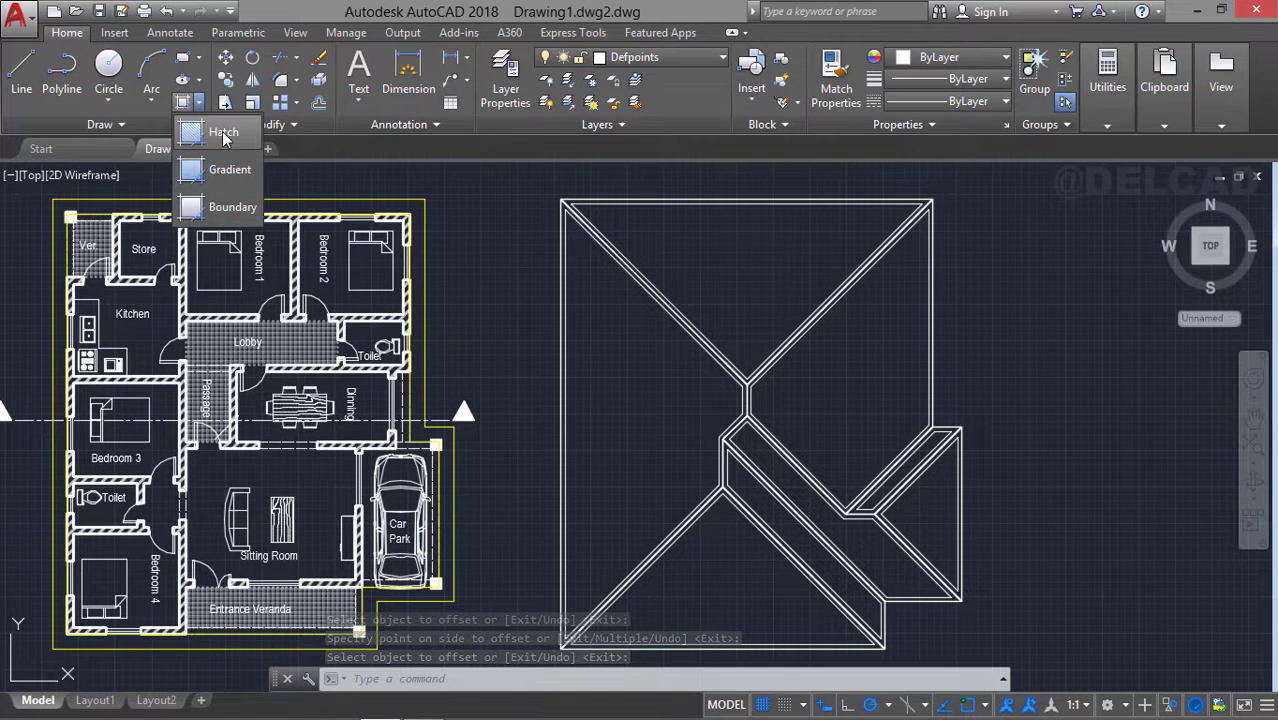
pyautogui.click(223, 136)
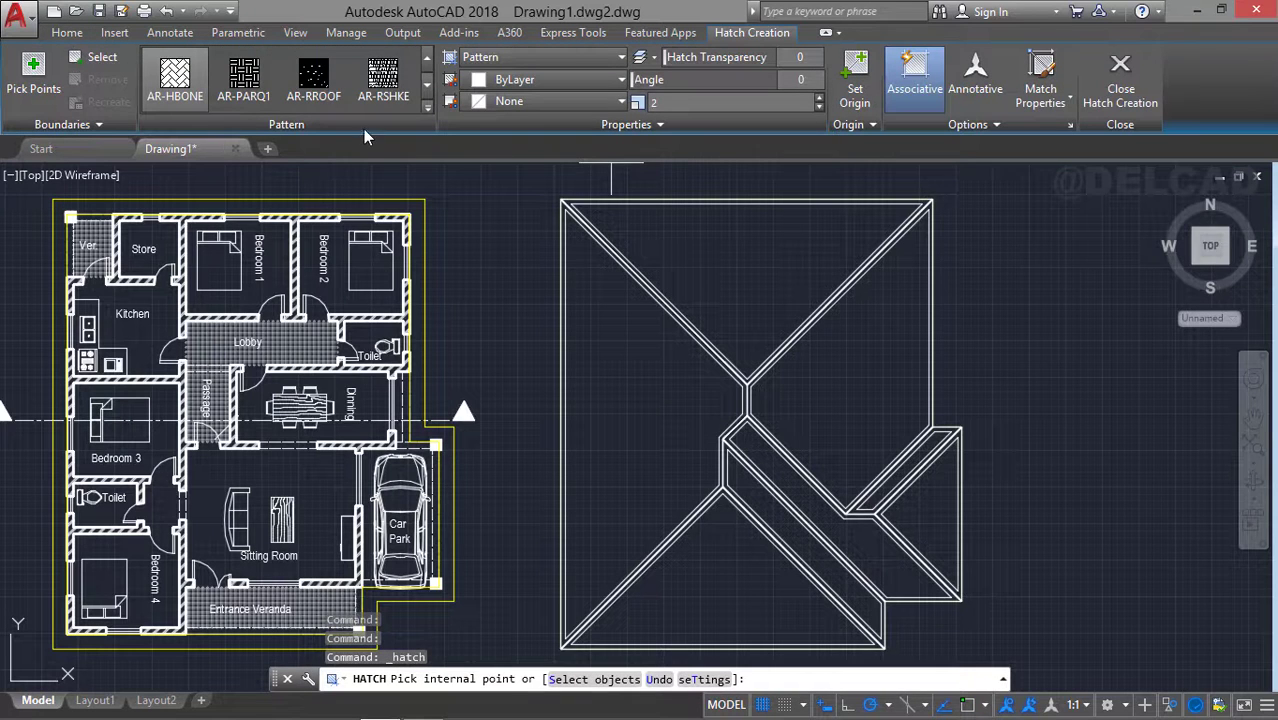
pyautogui.click(428, 110)
pyautogui.moveTo(428, 118)
pyautogui.mouseDown()
pyautogui.moveTo(430, 195)
pyautogui.moveTo(427, 110)
pyautogui.mouseUp()
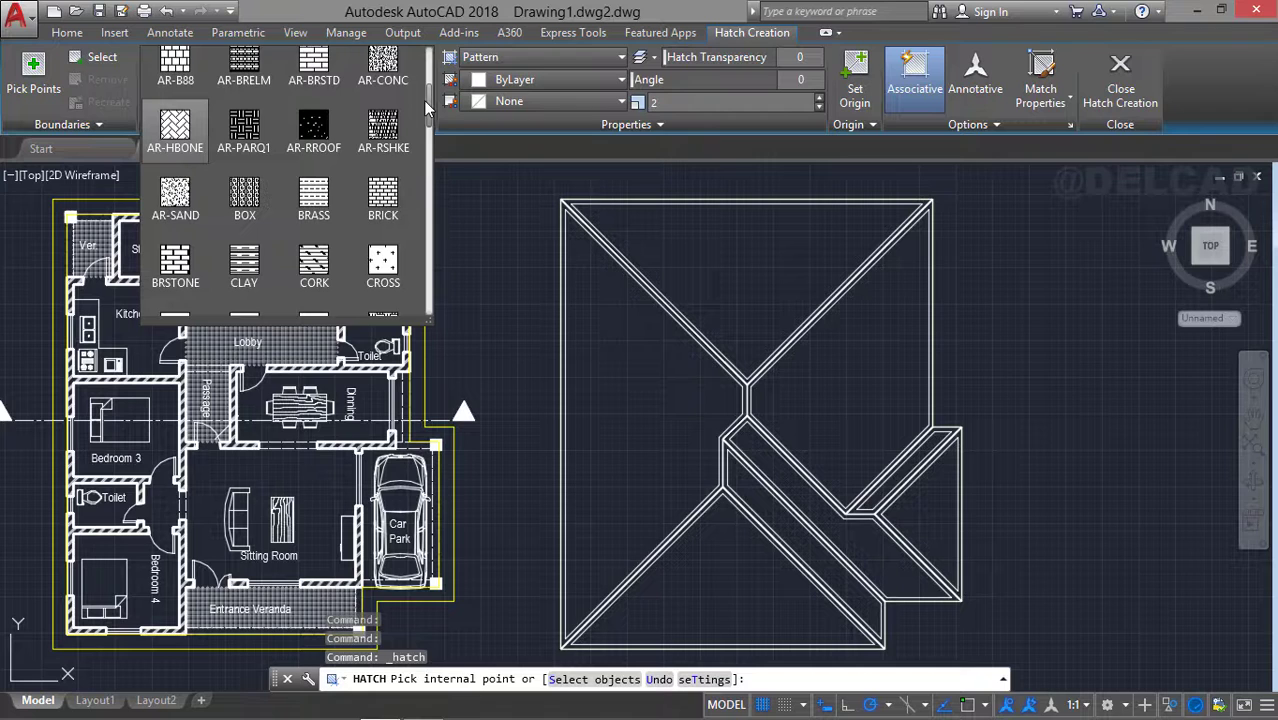
pyautogui.click(180, 150)
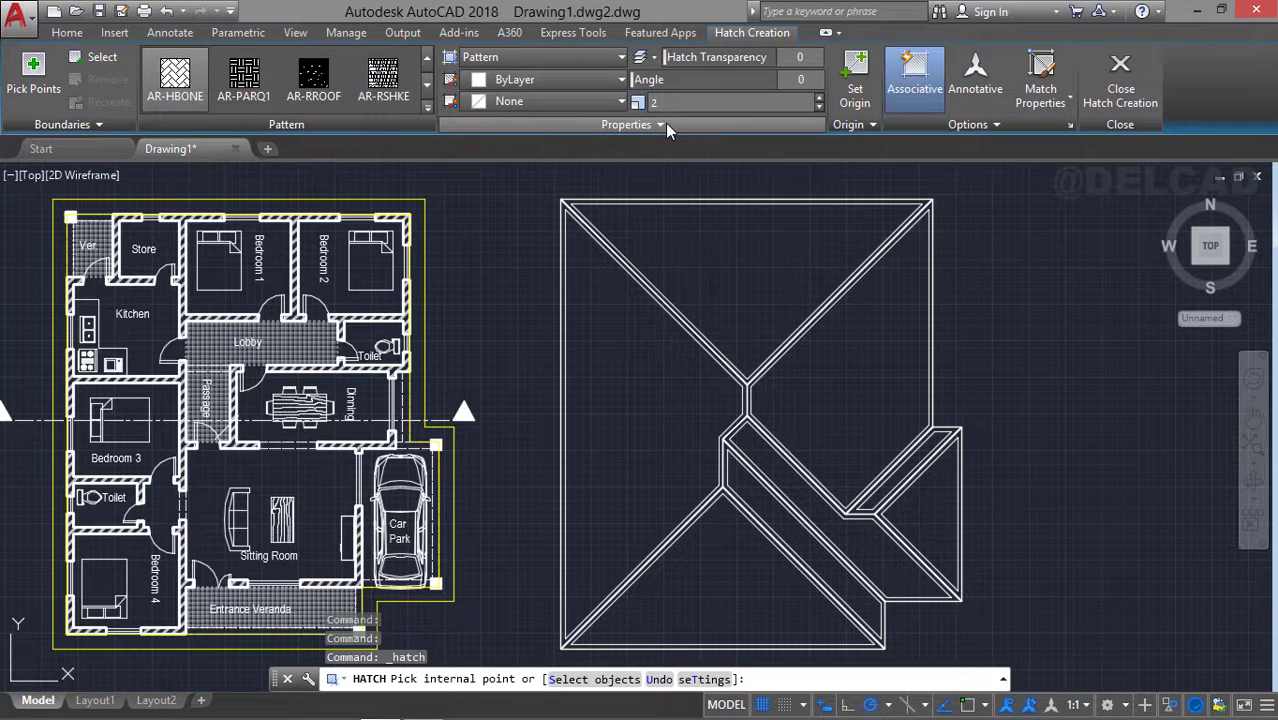
pyautogui.click(725, 248)
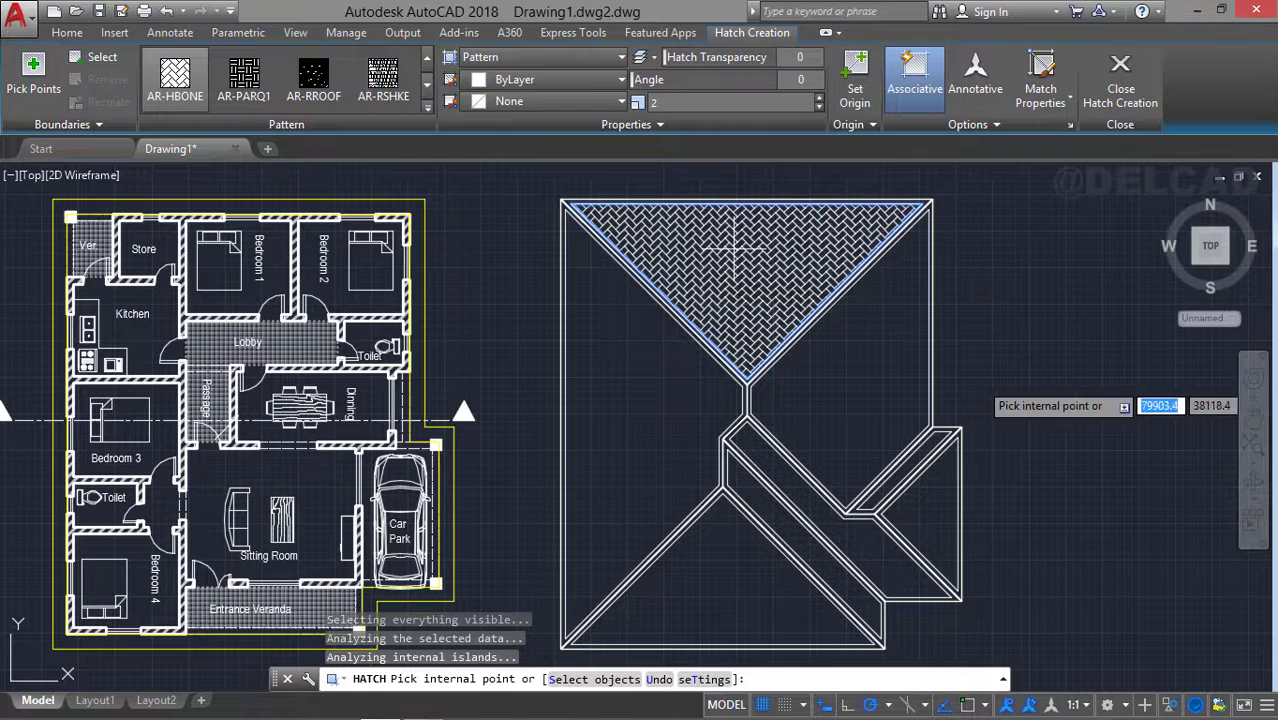
pyautogui.click(889, 374)
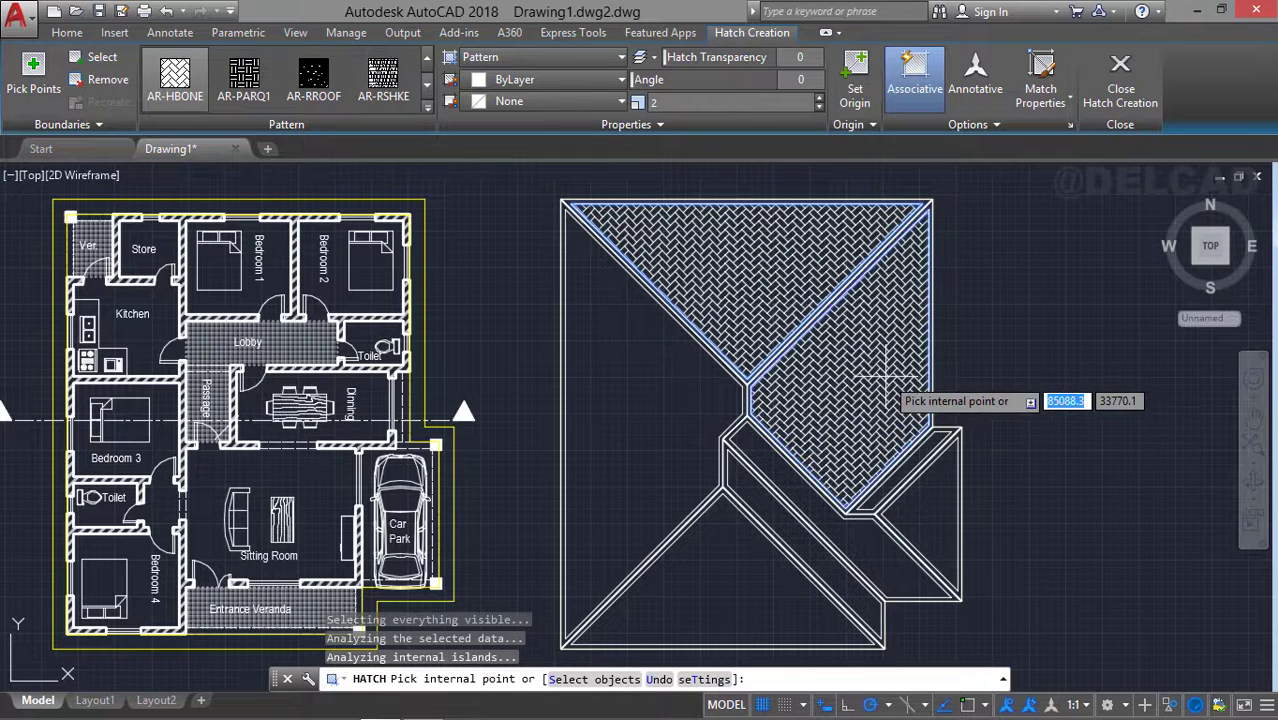
pyautogui.click(704, 394)
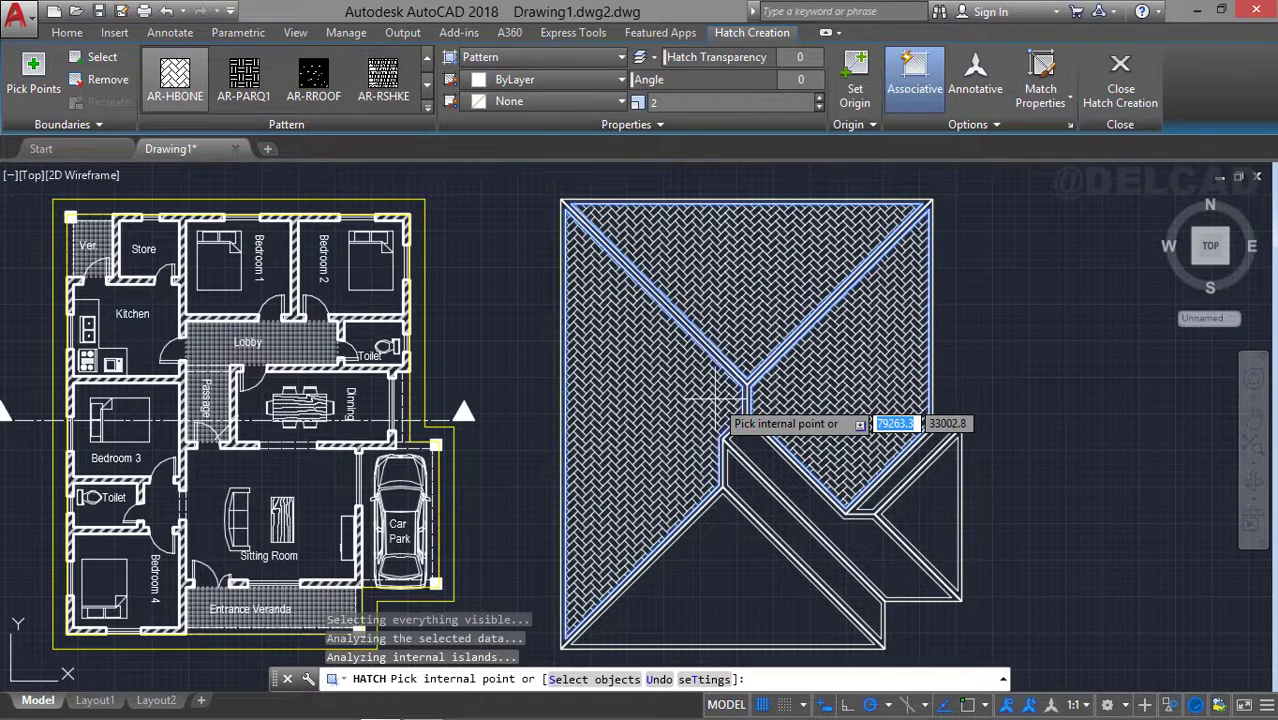
# Extend the AR-HBONE hatch to the car park projection's planes and the remaining lower roof planes, and finish the hatch
pyautogui.click(886, 481)
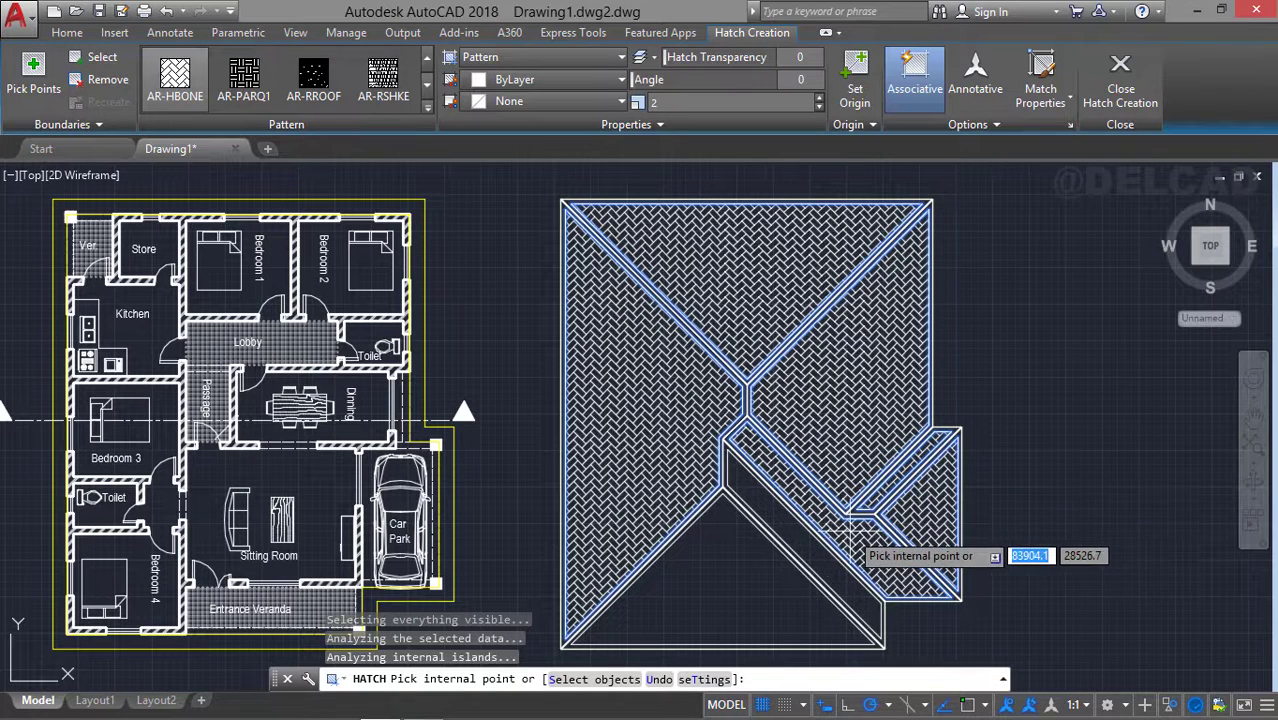
pyautogui.click(790, 584)
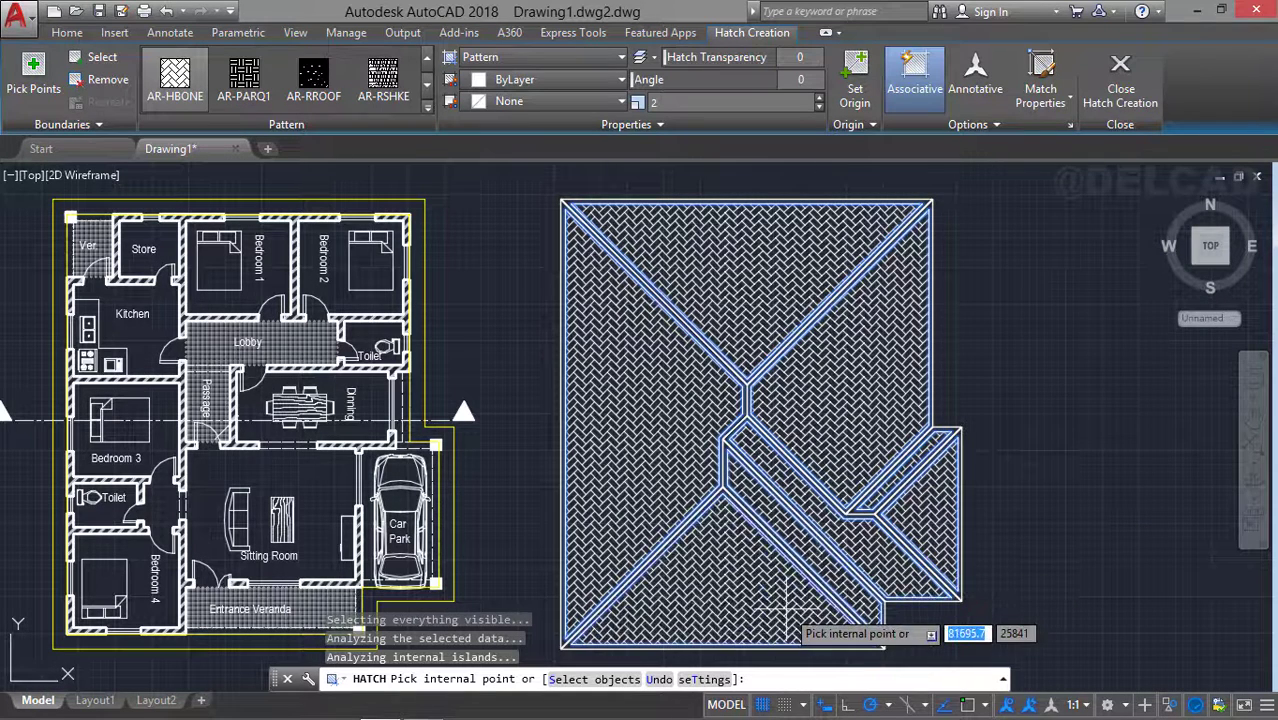
pyautogui.press('Return')
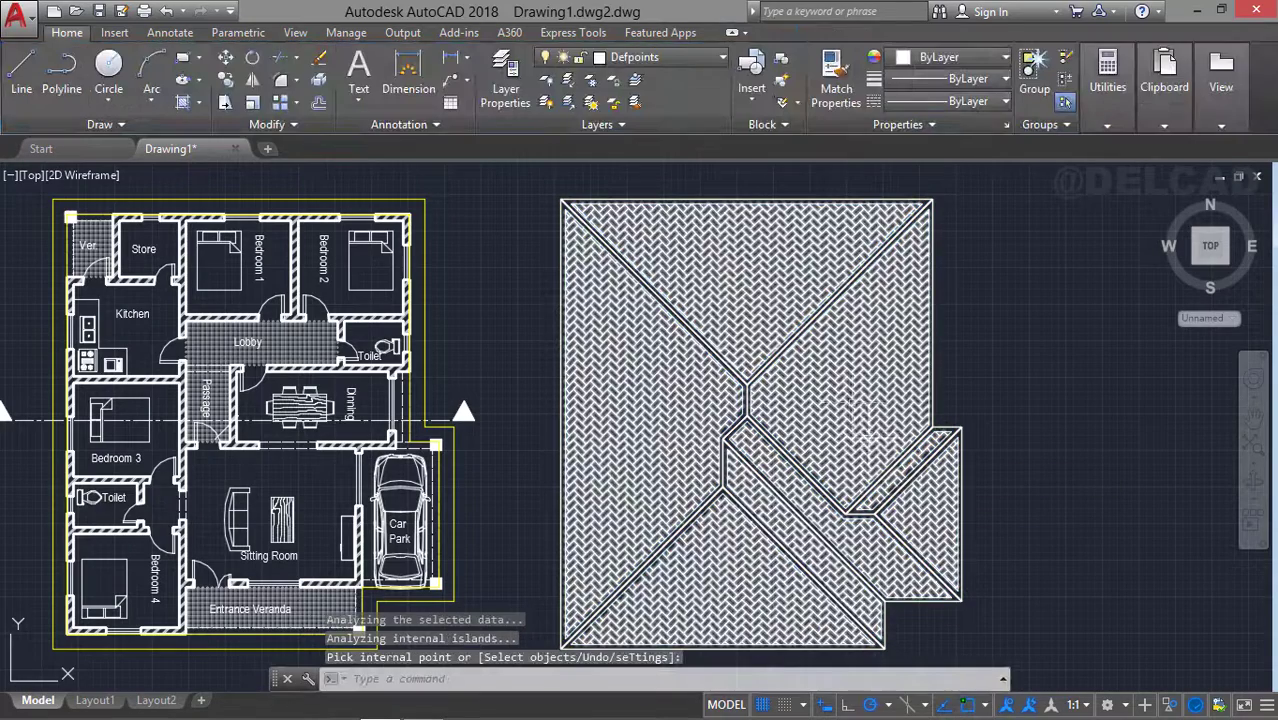
pyautogui.scroll(-2, 848, 400)
pyautogui.moveTo(848, 400); pyautogui.dragTo(757, 378, button='middle')
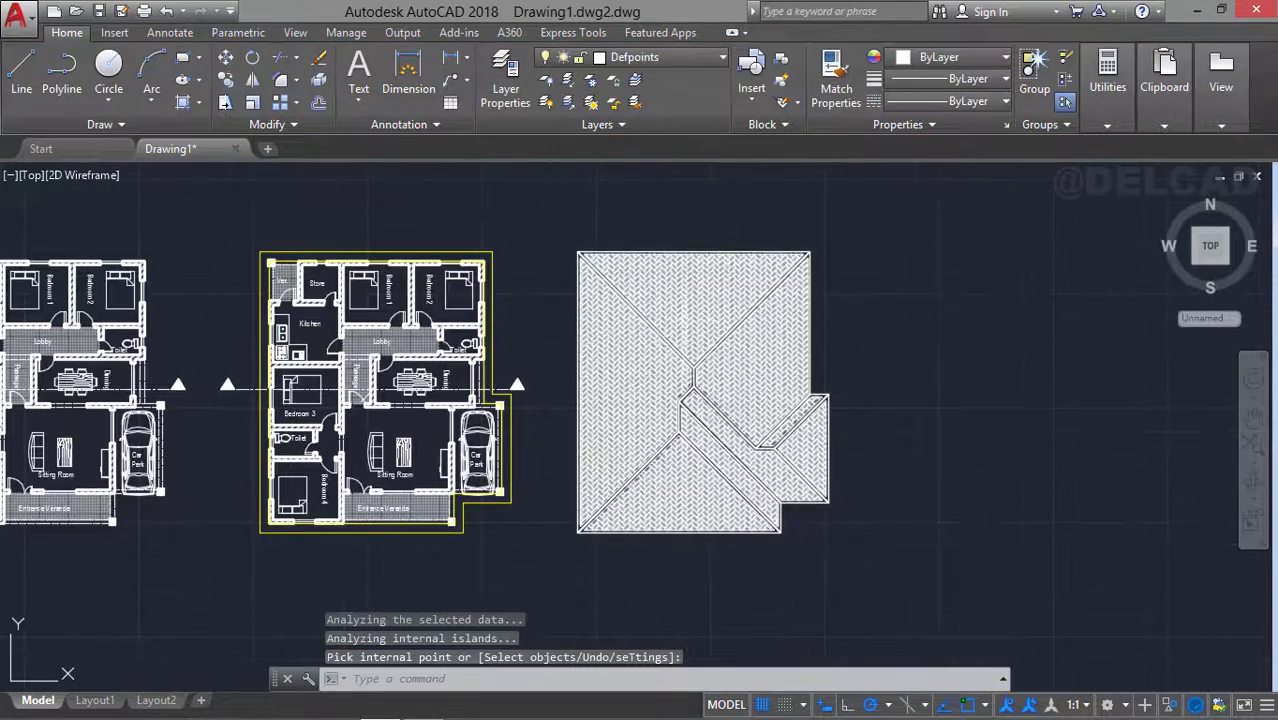
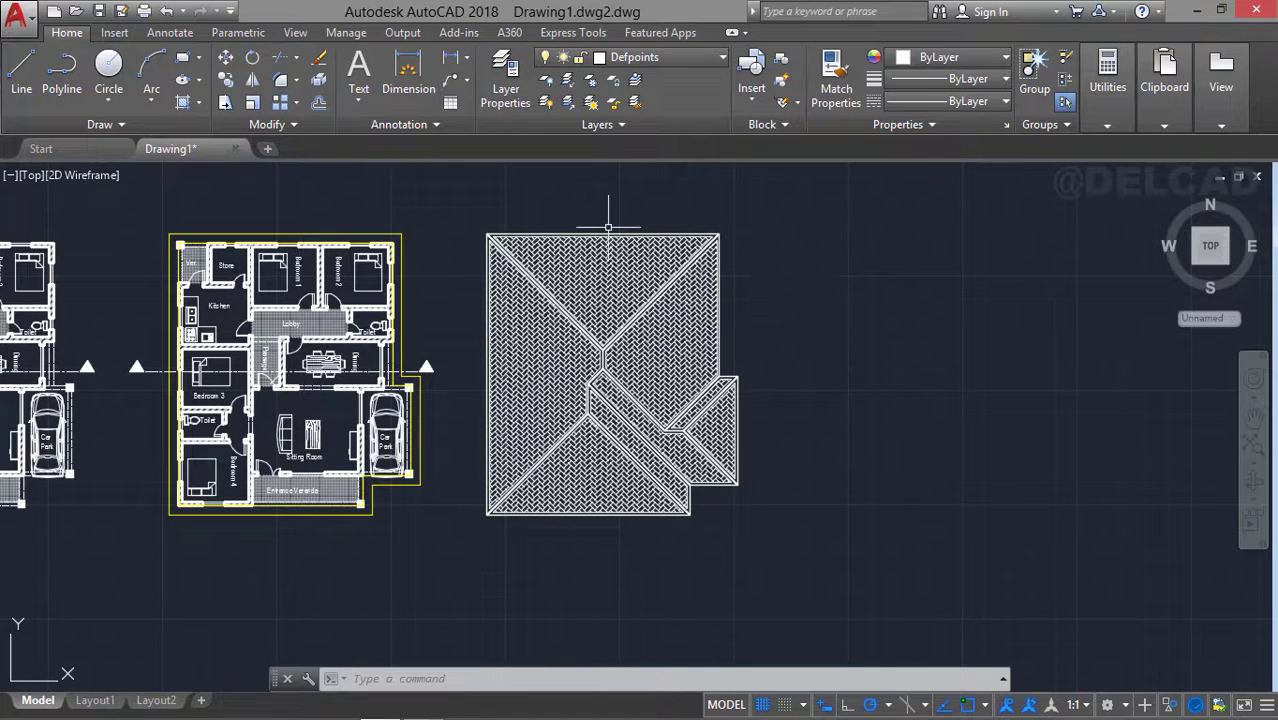
# Copy the whole hatched roof plan horizontally to its right by about 21800 units
pyautogui.click(472, 207)
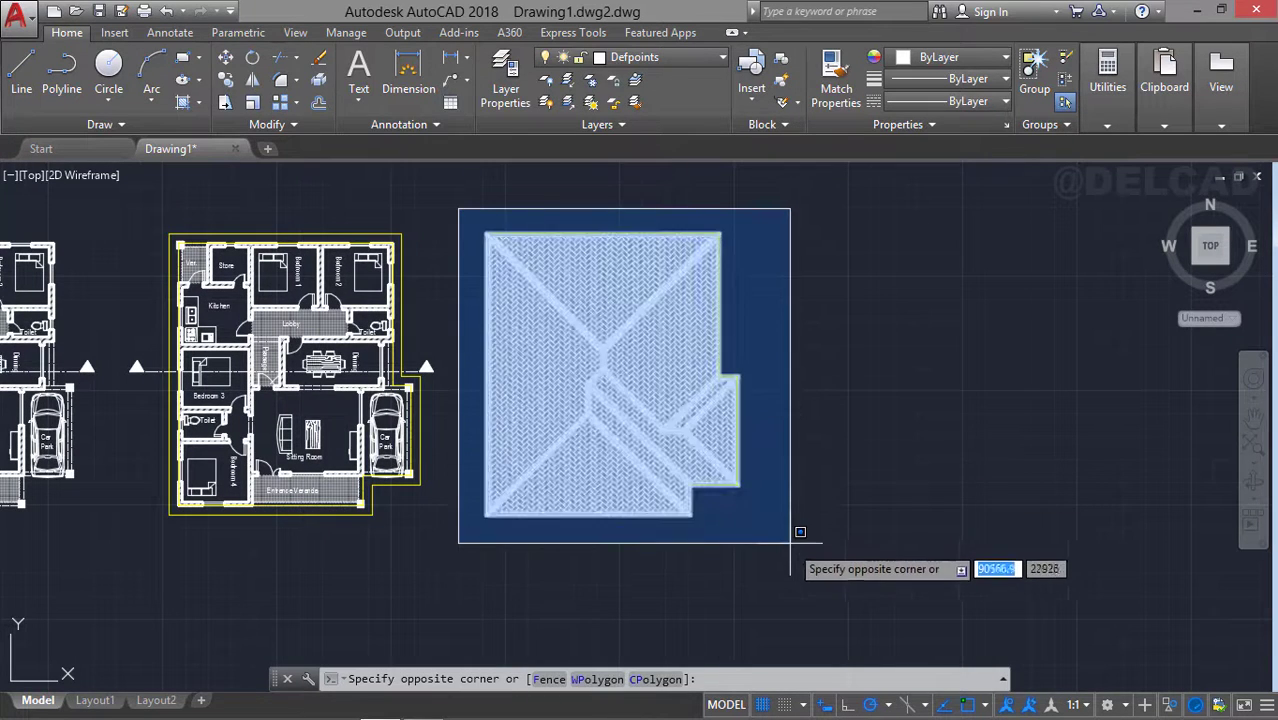
pyautogui.click(789, 546)
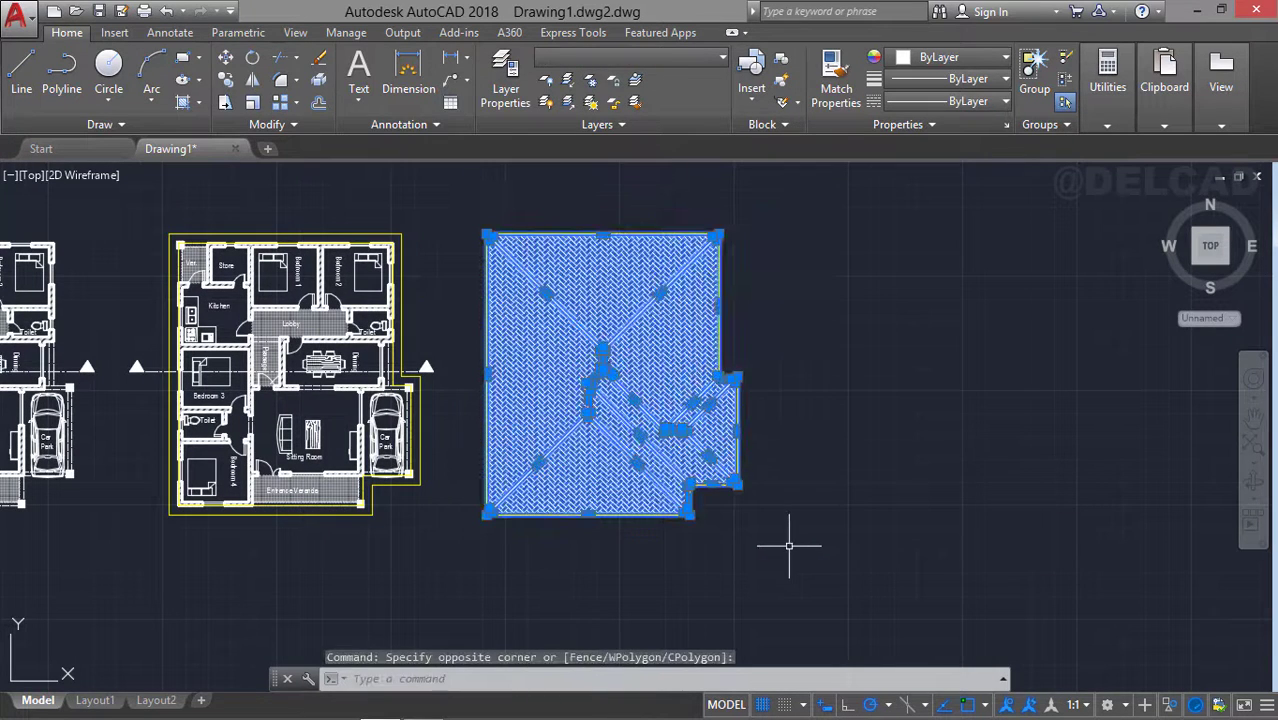
pyautogui.click(227, 82)
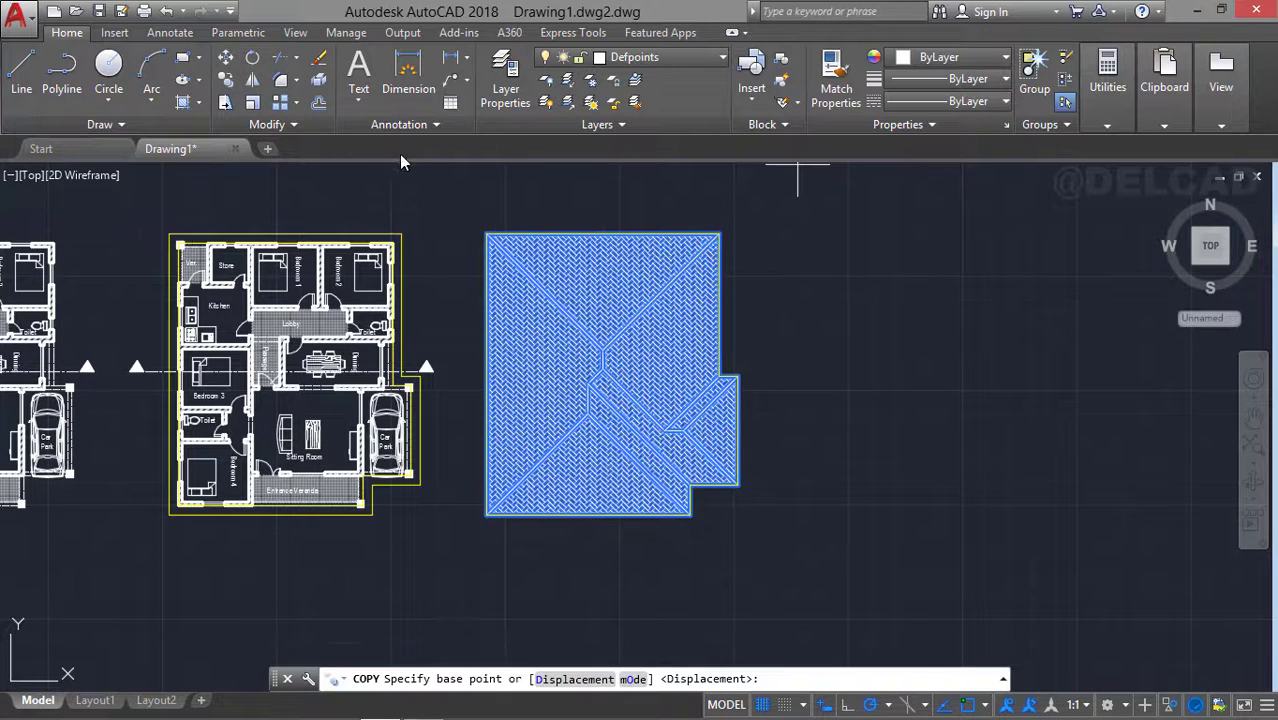
pyautogui.click(453, 190)
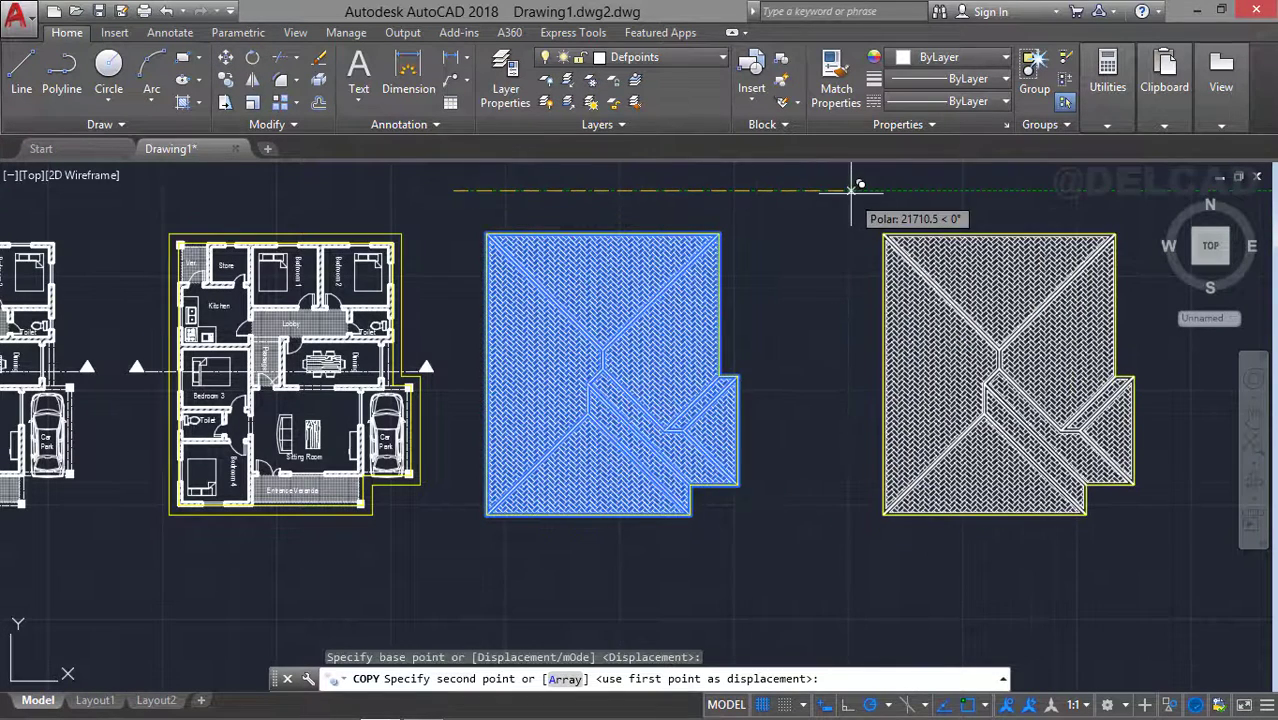
pyautogui.click(853, 188)
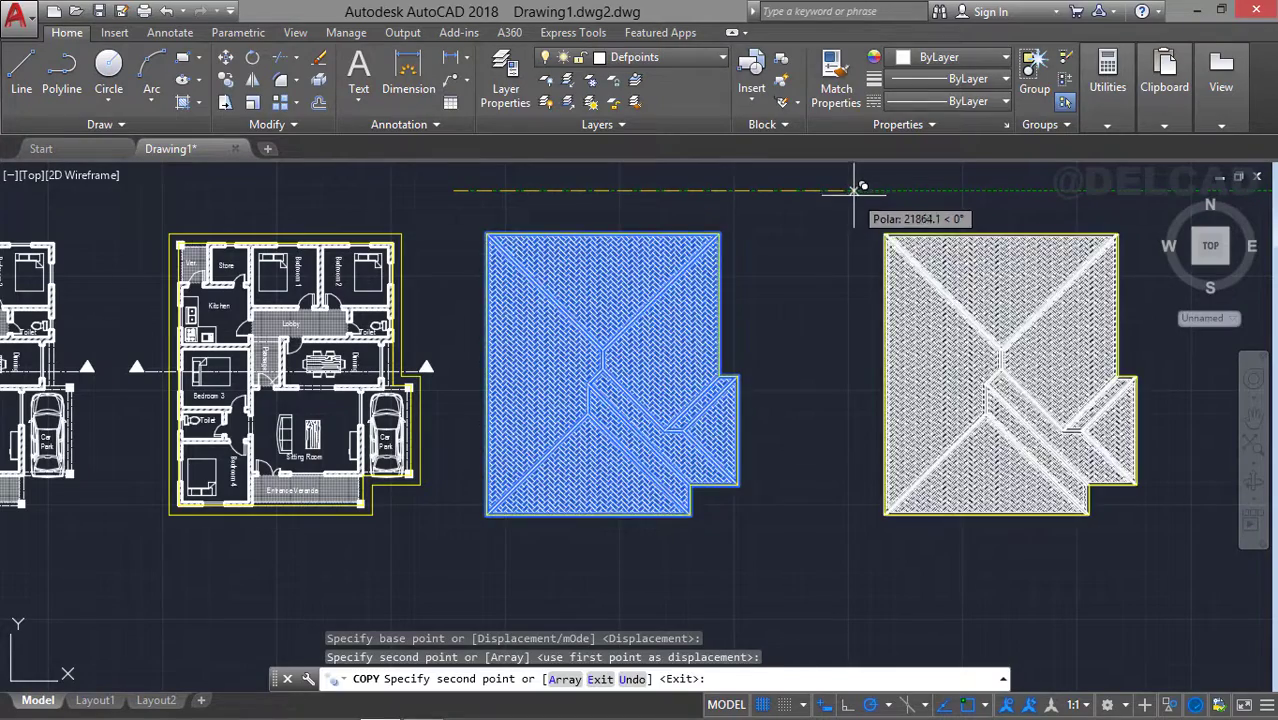
pyautogui.press('Return')
pyautogui.moveTo(932, 261)
pyautogui.mouseDown(button='middle')
pyautogui.moveTo(860, 243)
pyautogui.moveTo(746, 245)
pyautogui.mouseUp(button='middle')
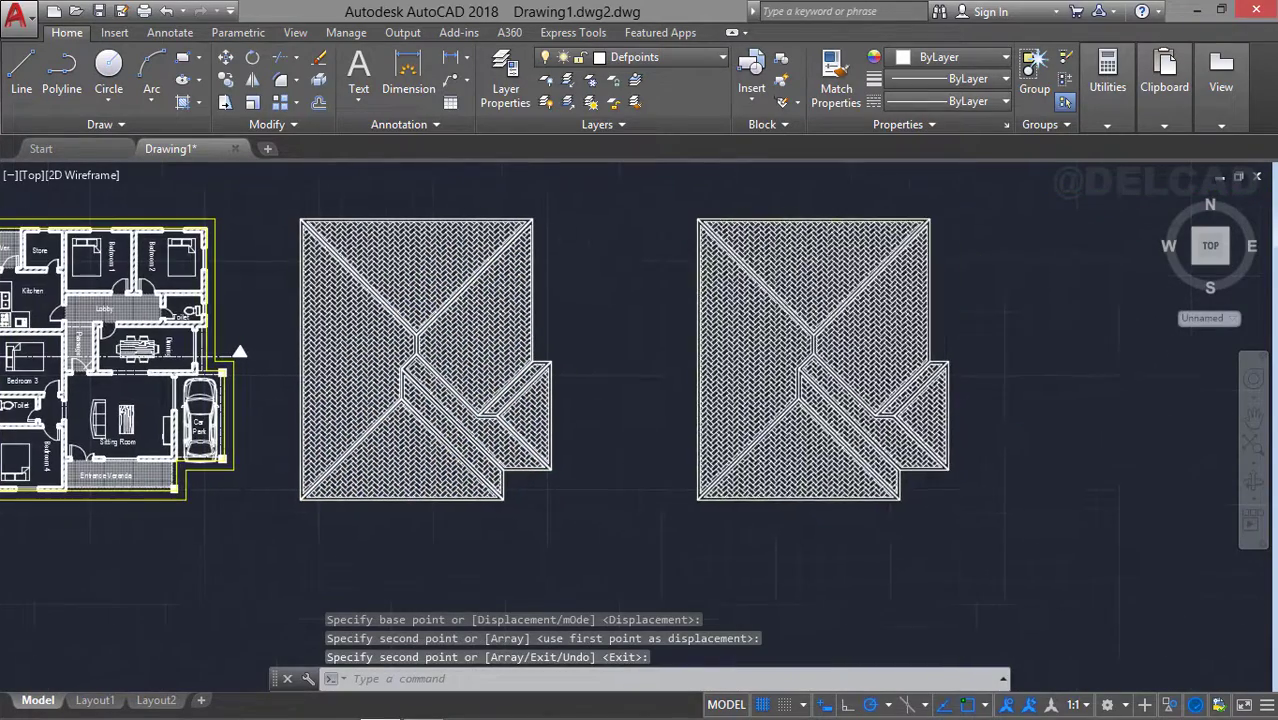
# Delete the herringbone hatch from the copied roof plan, keeping its outlines and roof lines
pyautogui.click(775, 263)
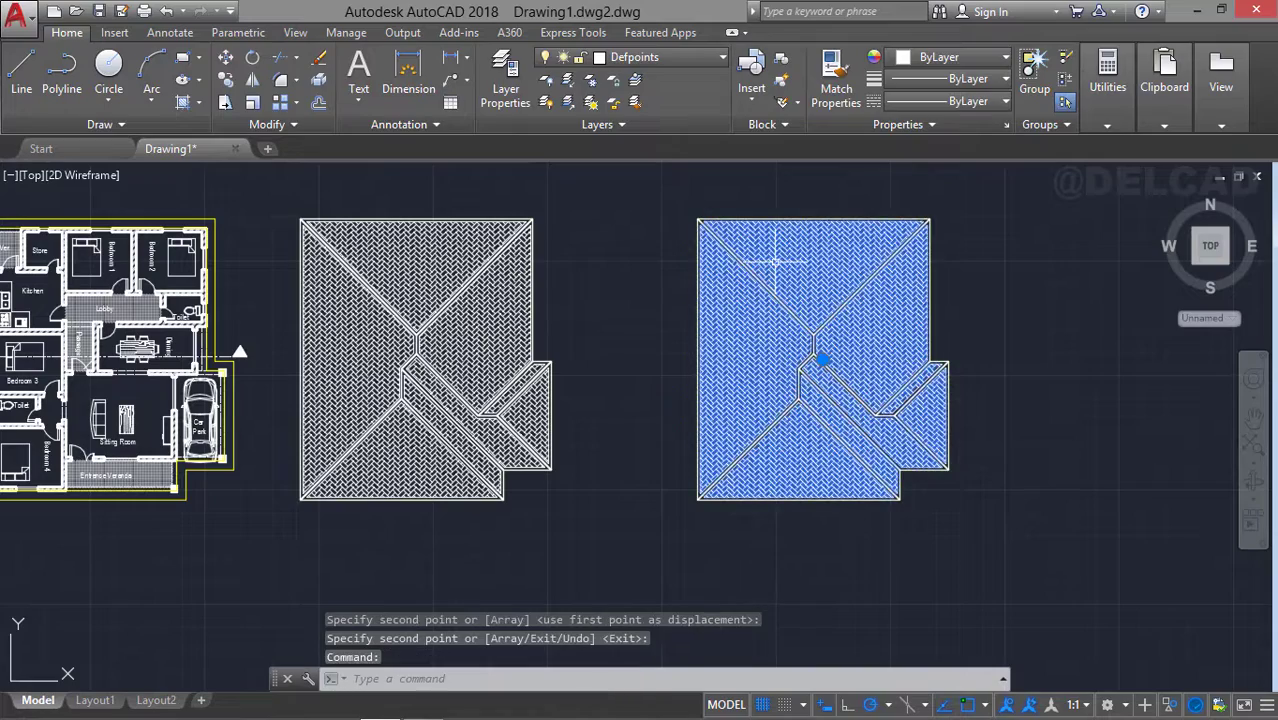
pyautogui.press('Delete')
pyautogui.scroll(4, 807, 310)
pyautogui.moveTo(807, 316)
pyautogui.mouseDown(button='middle')
pyautogui.moveTo(740, 390)
pyautogui.moveTo(732, 336)
pyautogui.mouseUp(button='middle')
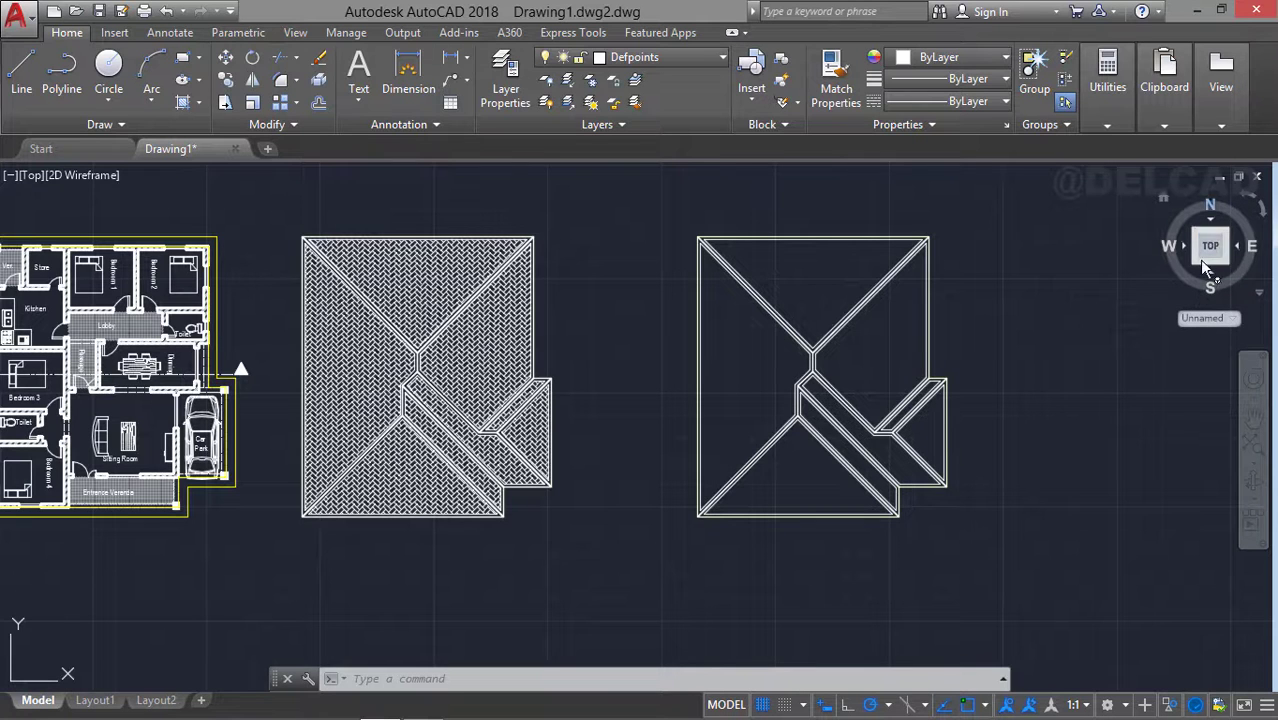
pyautogui.moveTo(964, 354)
pyautogui.mouseDown(button='middle')
pyautogui.moveTo(944, 326)
pyautogui.moveTo(869, 327)
pyautogui.mouseUp(button='middle')
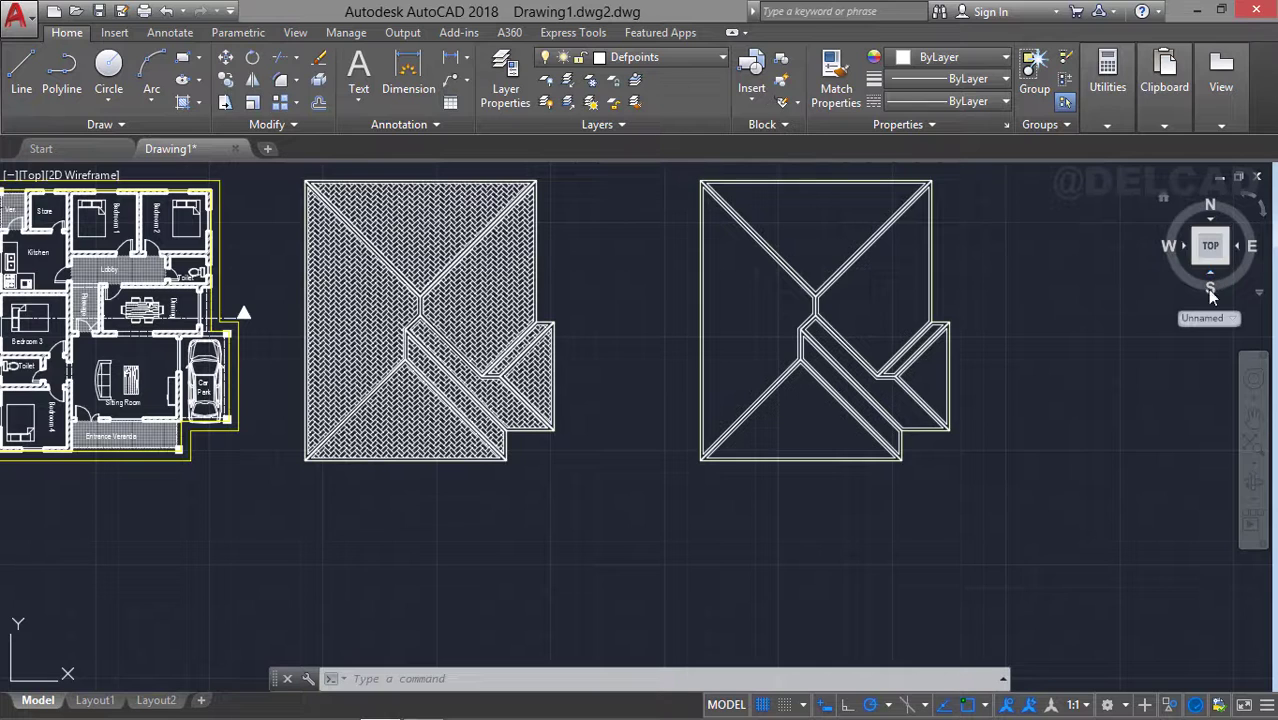
# Draw a horizontal line below the two roof plans, spanning from under the hatched plan to beyond the unhatched copy
pyautogui.click(24, 76)
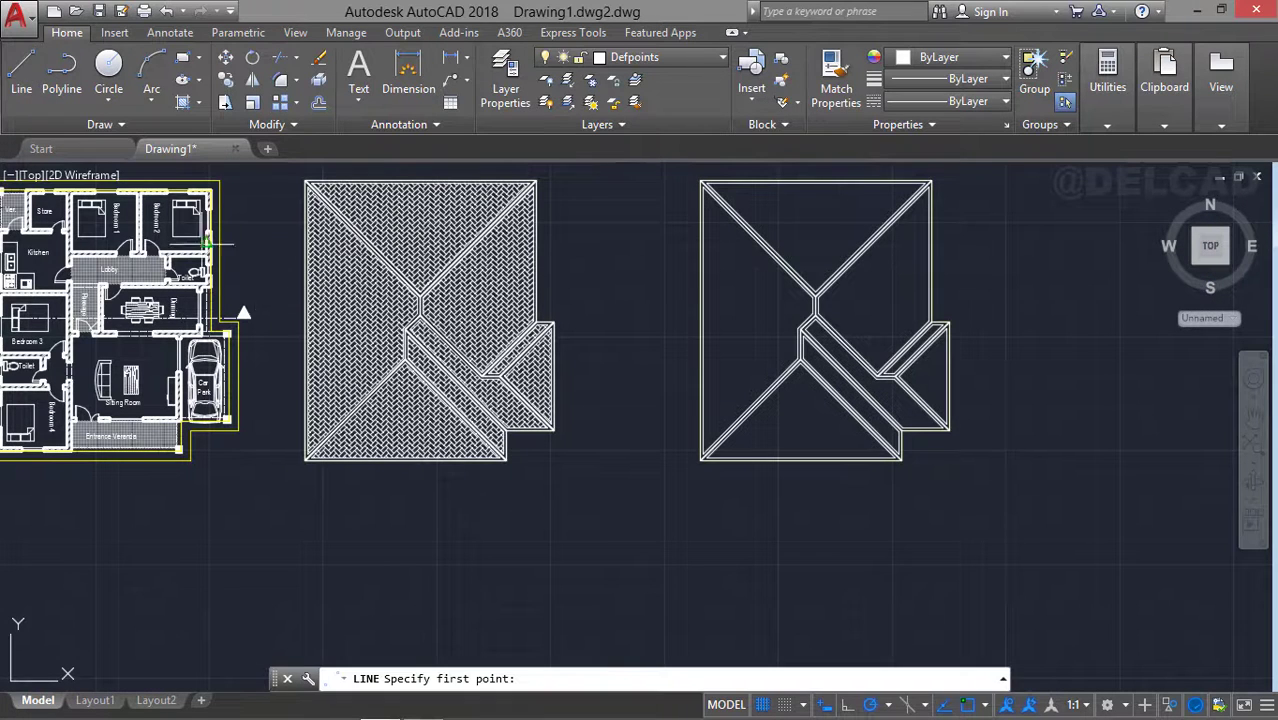
pyautogui.click(514, 632)
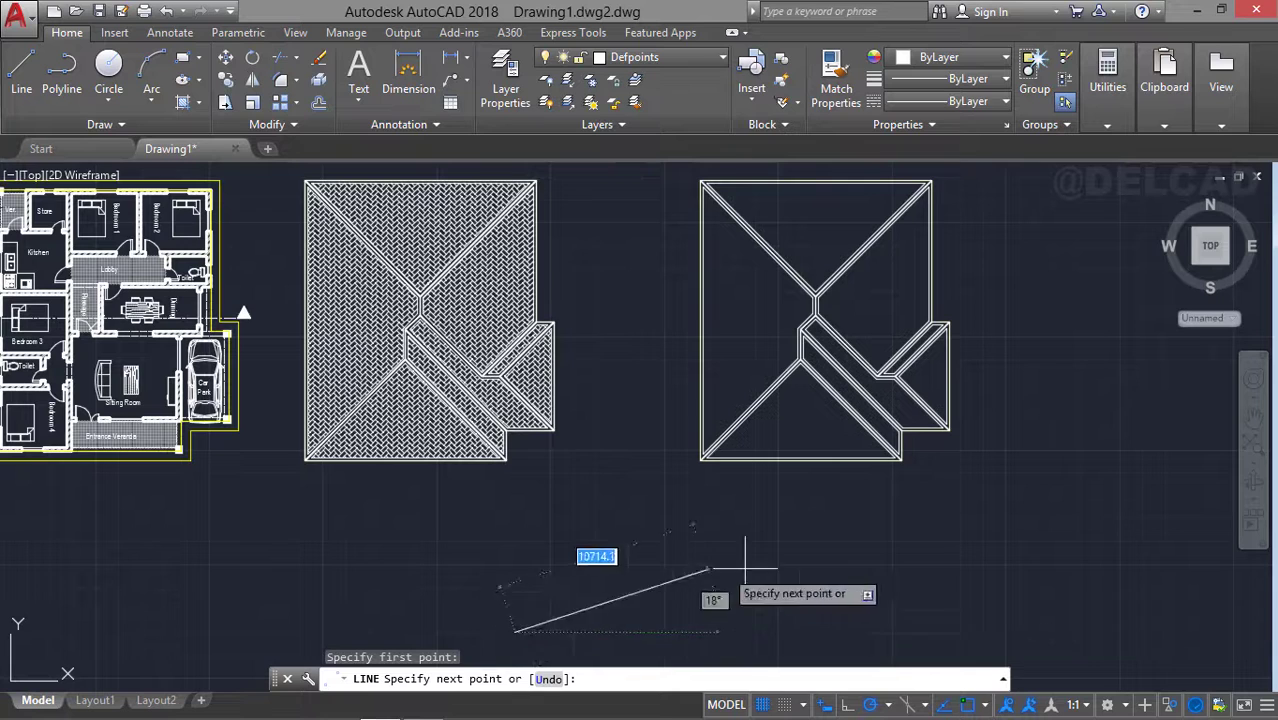
pyautogui.click(1027, 632)
pyautogui.press('Return')
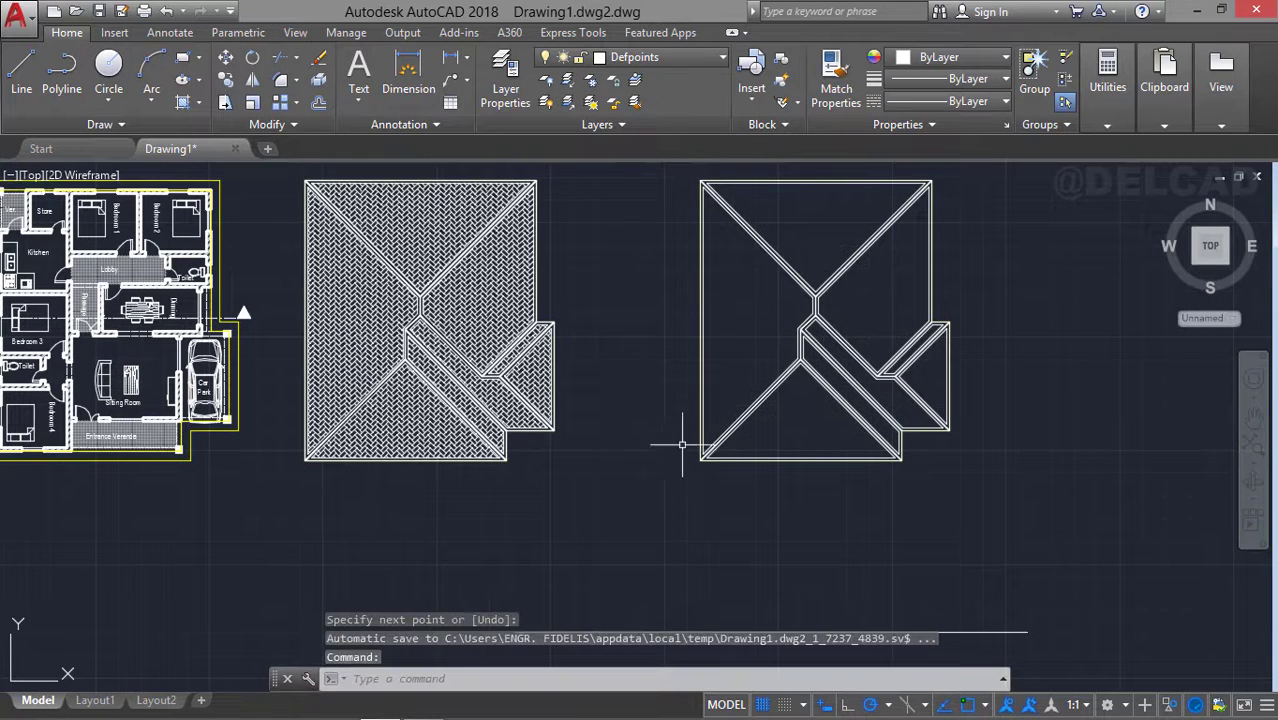
# Copy the lower triangular roof plane of the unhatched plan straight down about 9400 units, from its outer eave corner onto the horizontal line
pyautogui.scroll(2, 815, 410)
pyautogui.moveTo(799, 378); pyautogui.dragTo(717, 346, button='middle')
pyautogui.click(722, 323)
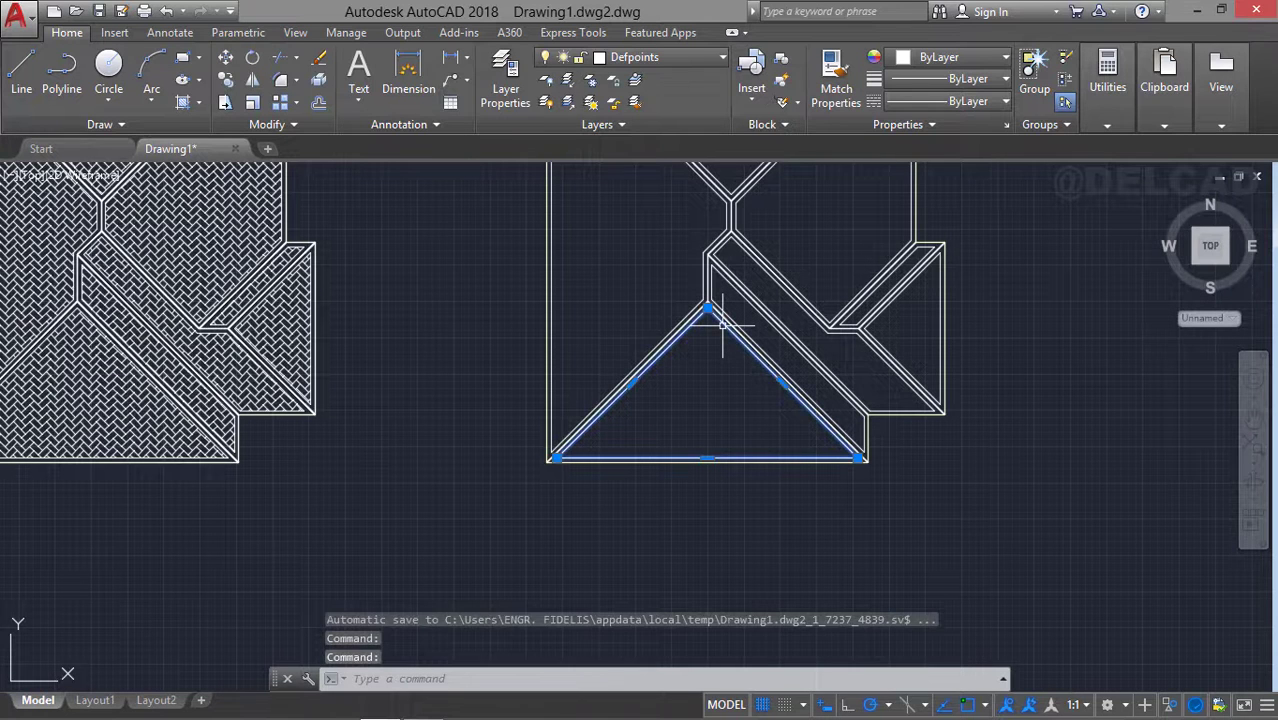
pyautogui.click(227, 80)
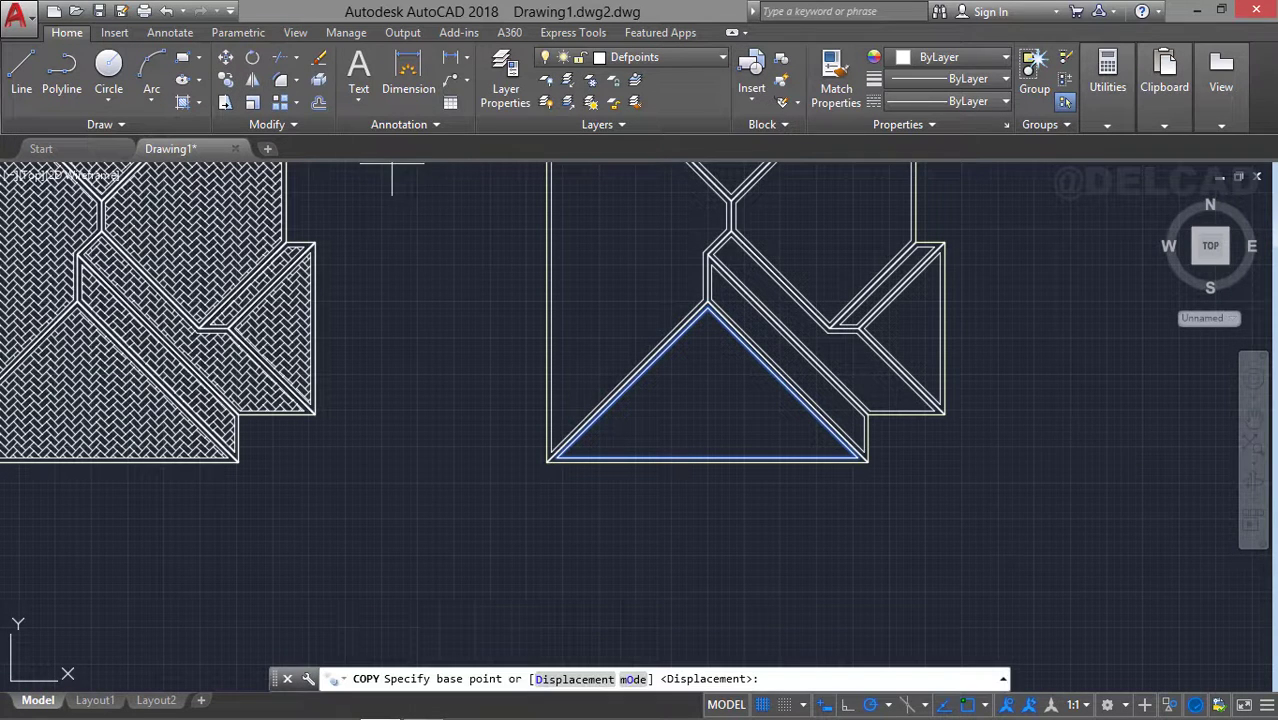
pyautogui.click(868, 462)
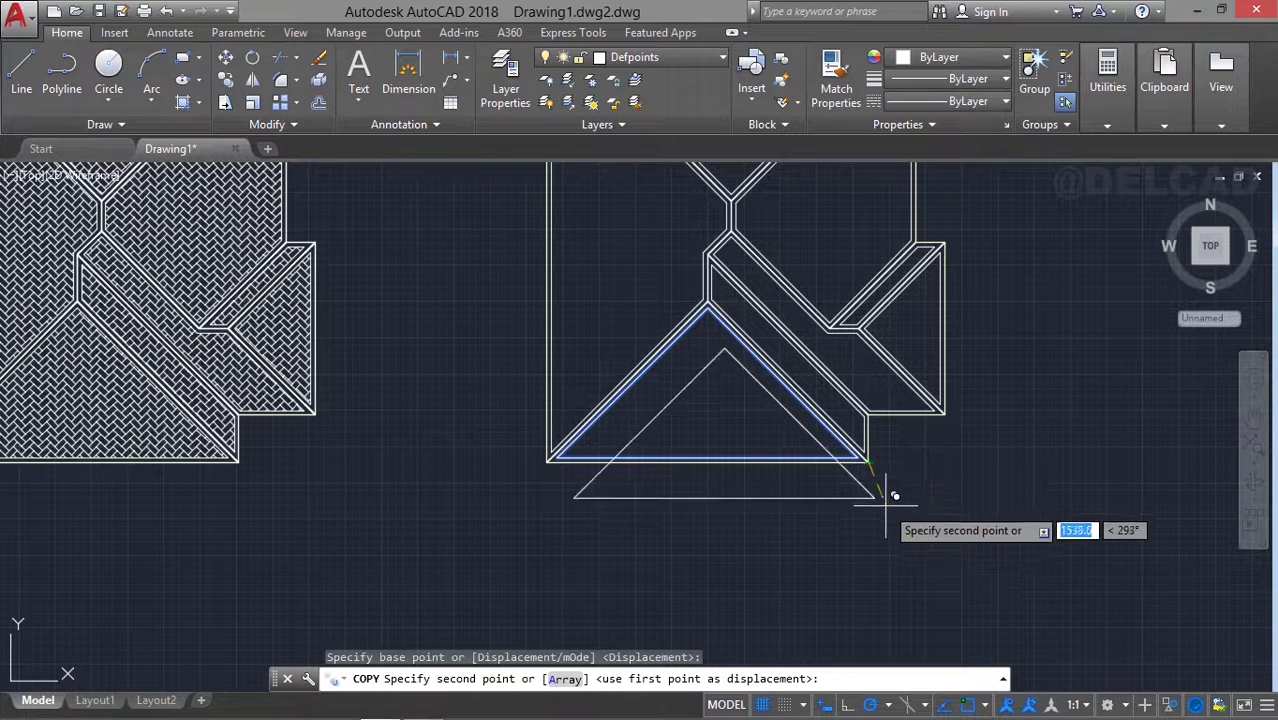
pyautogui.moveTo(848, 540); pyautogui.dragTo(851, 395, button='middle')
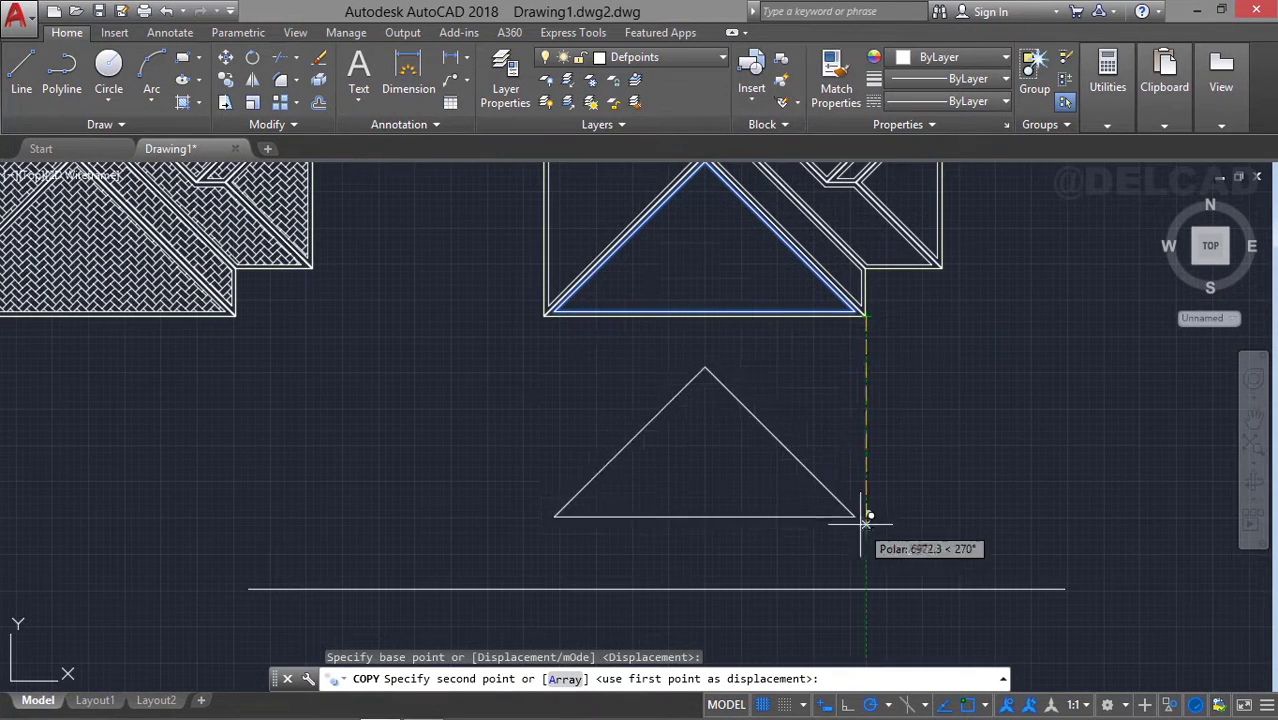
pyautogui.click(866, 589)
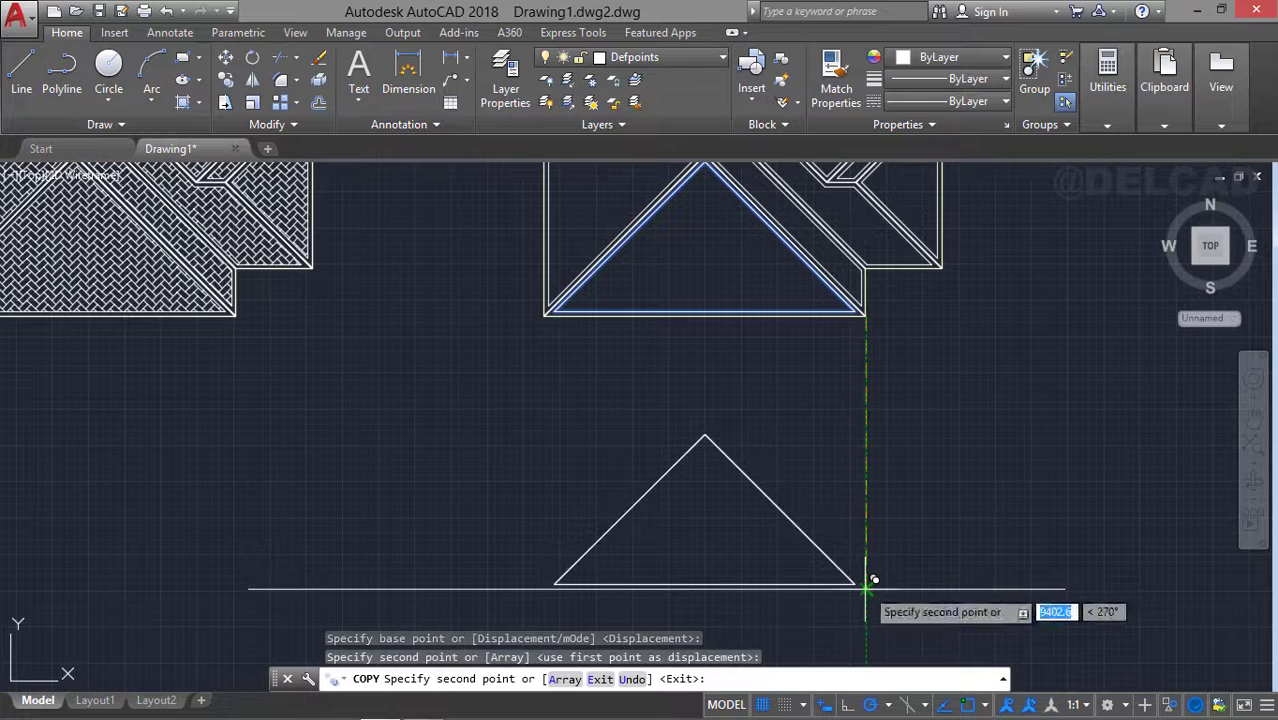
pyautogui.press('Return')
pyautogui.moveTo(931, 398); pyautogui.dragTo(917, 460, button='middle')
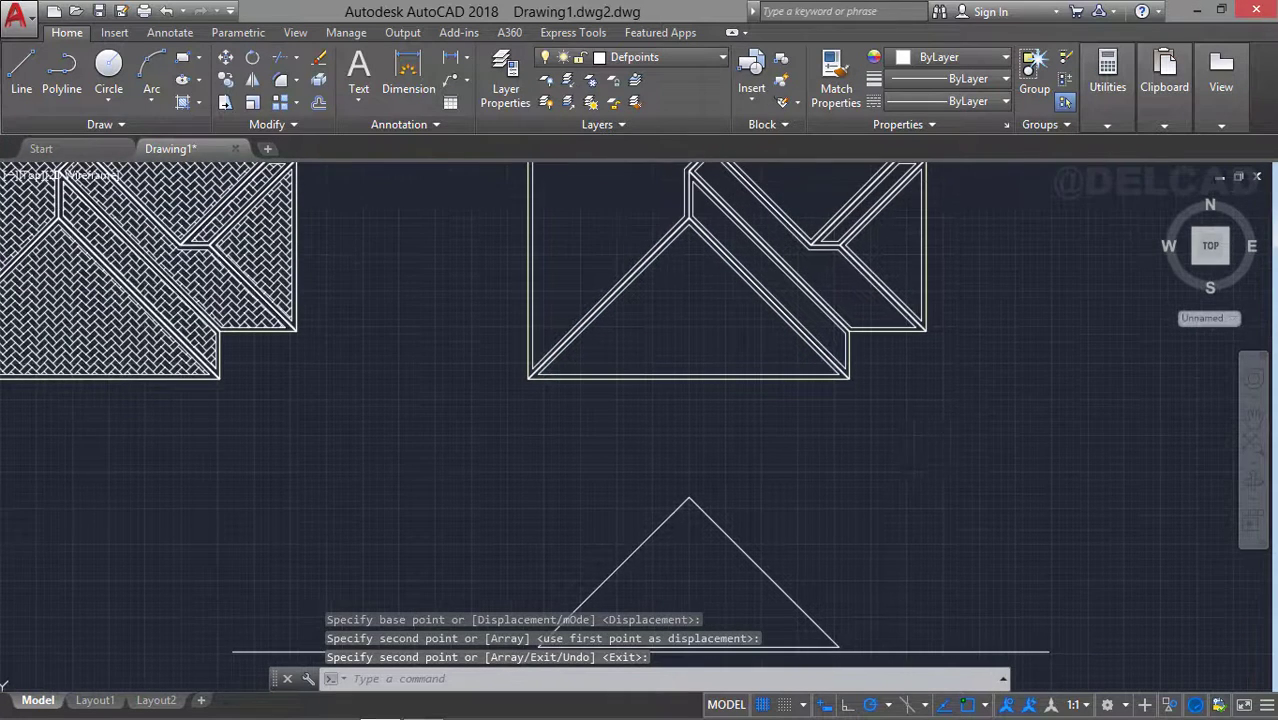
# Copy the stepped diagonal roof plane straight down, from the car park projection's lower outer corner onto the same horizontal line
pyautogui.click(904, 327)
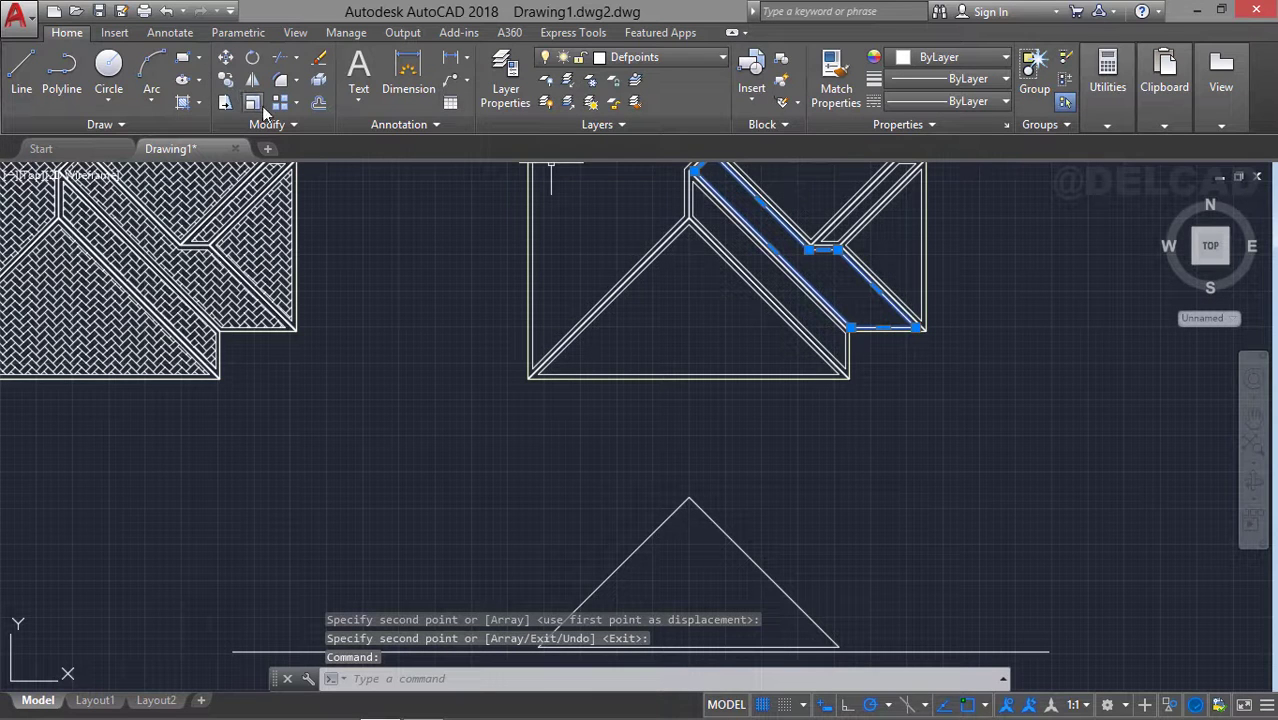
pyautogui.write('co')
pyautogui.press('Return')
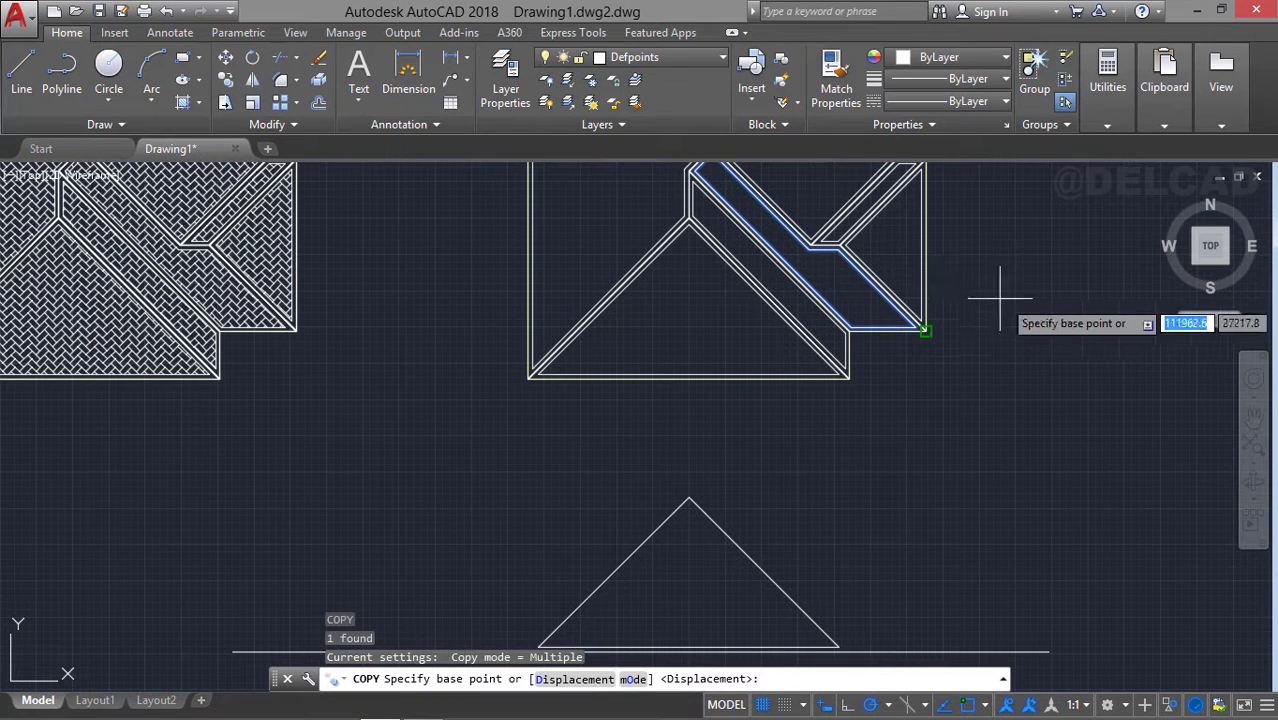
pyautogui.click(926, 331)
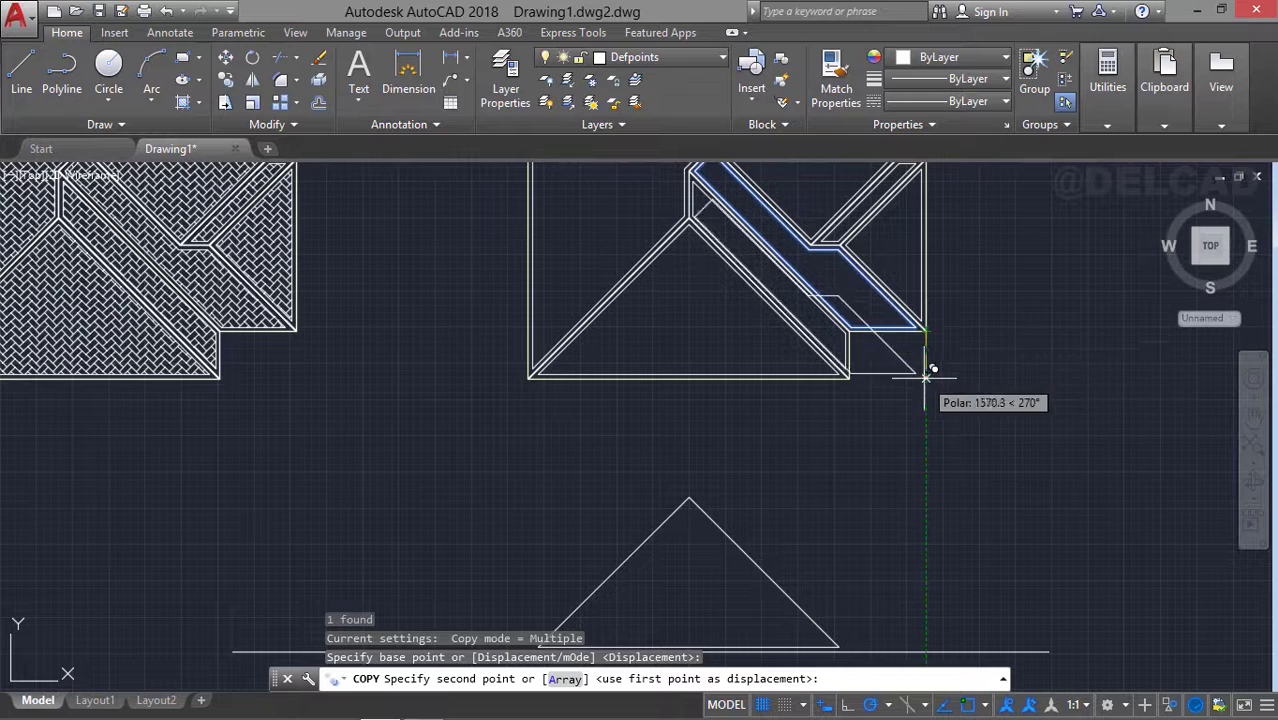
pyautogui.moveTo(927, 434); pyautogui.dragTo(927, 354, button='middle')
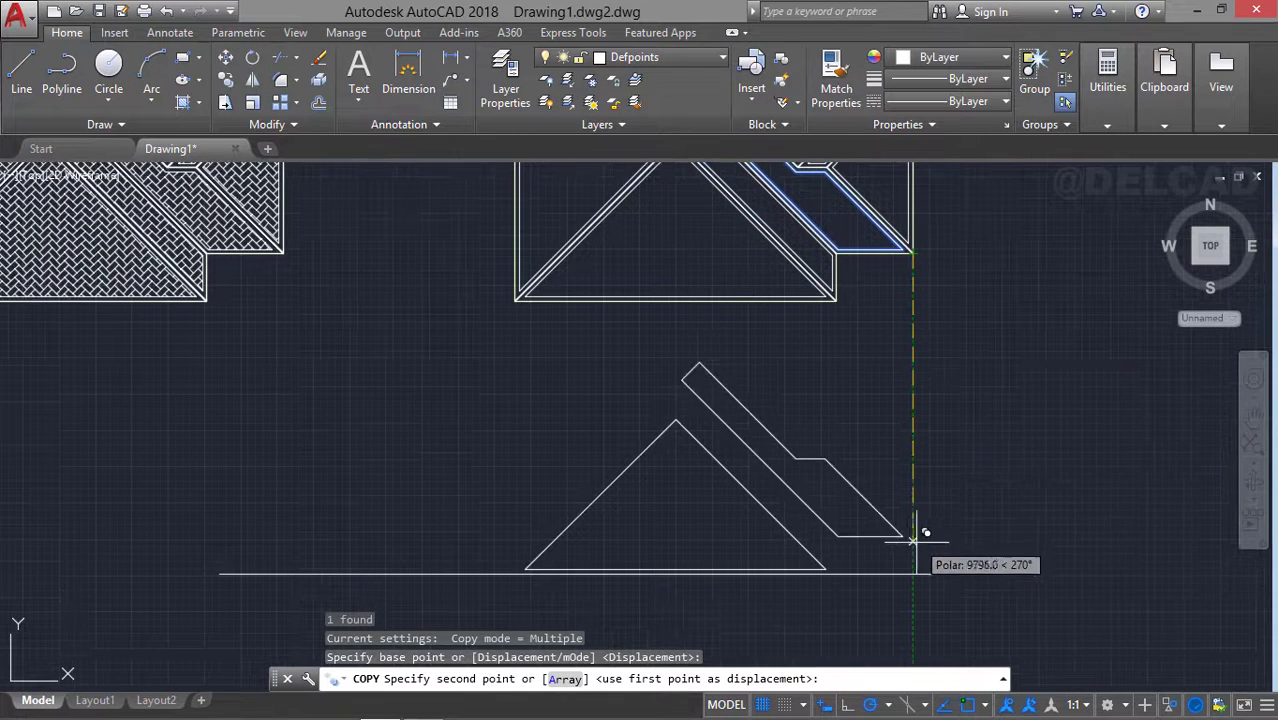
pyautogui.click(912, 572)
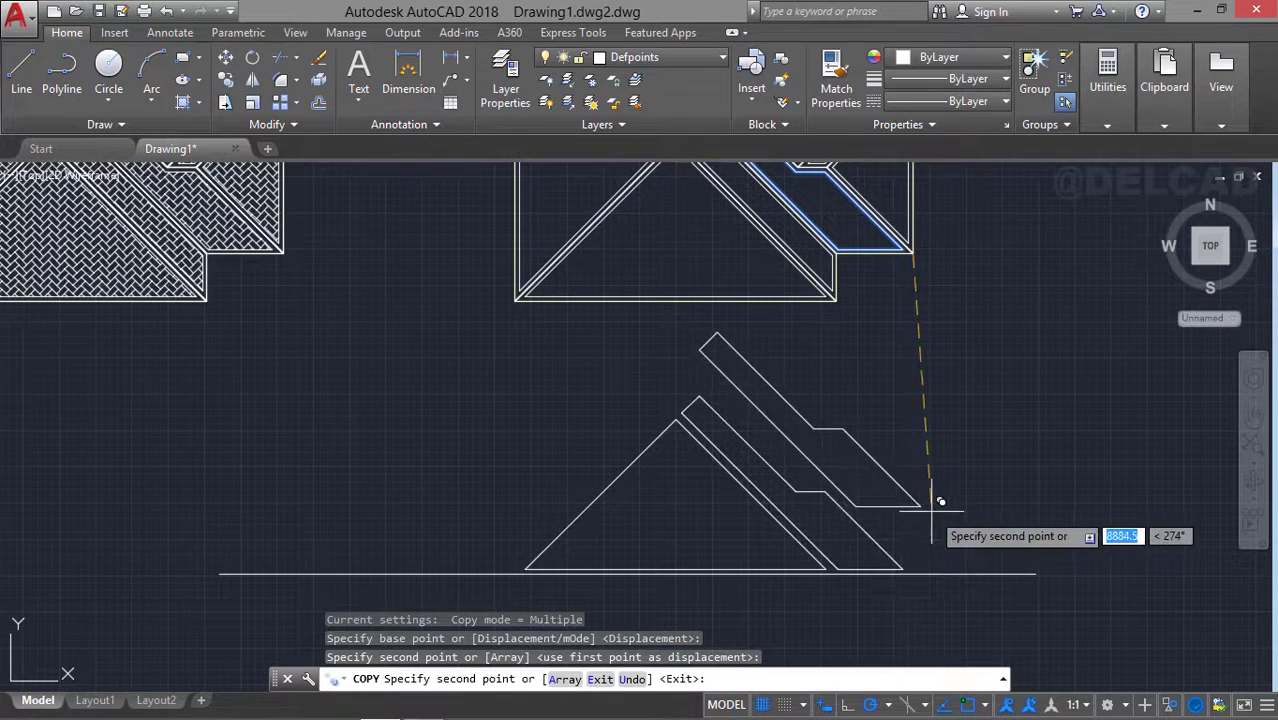
pyautogui.press('Return')
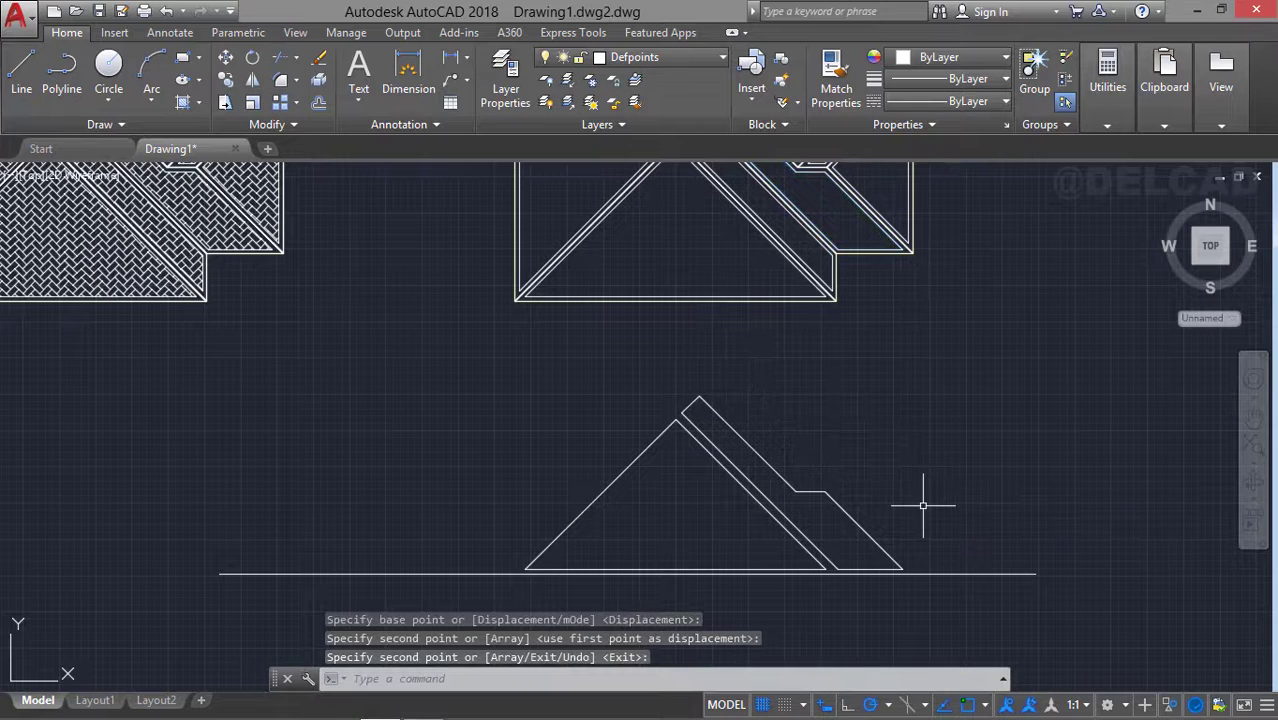
# Offset the copied stepped plane and the copied triangle outward by 150 units
pyautogui.press('Return')
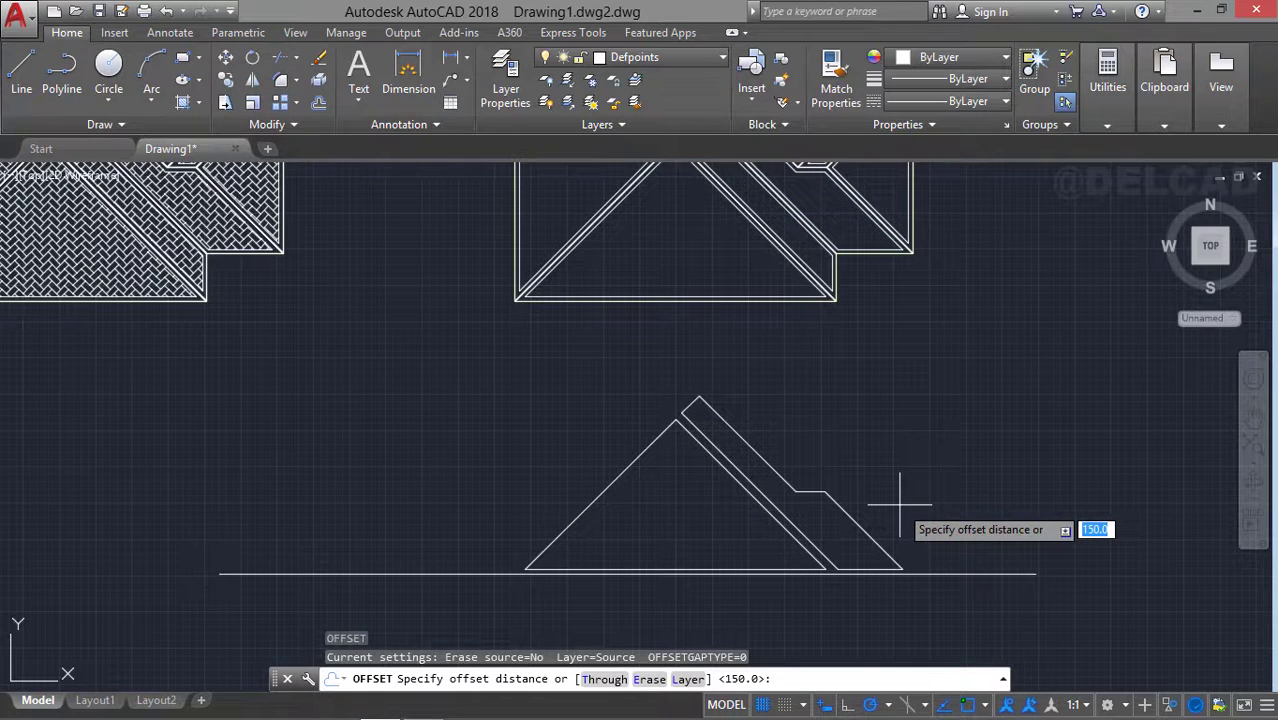
pyautogui.press('Return')
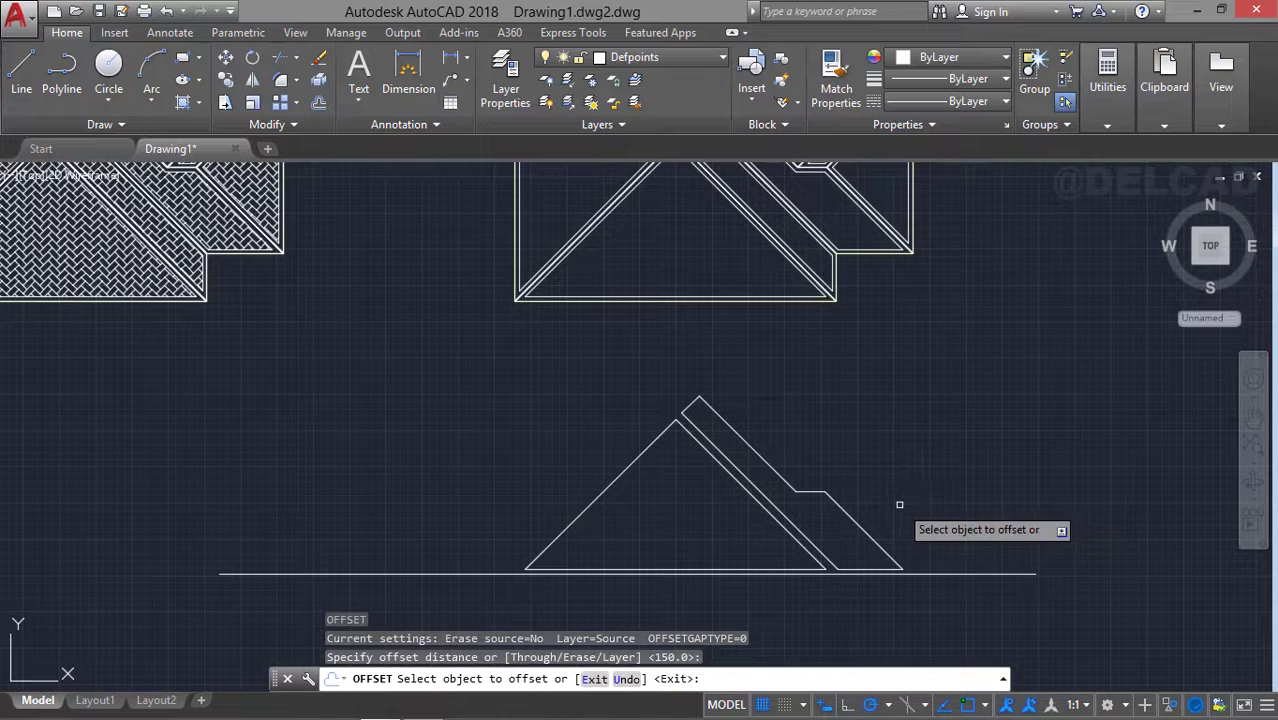
pyautogui.click(766, 464)
pyautogui.click(838, 400)
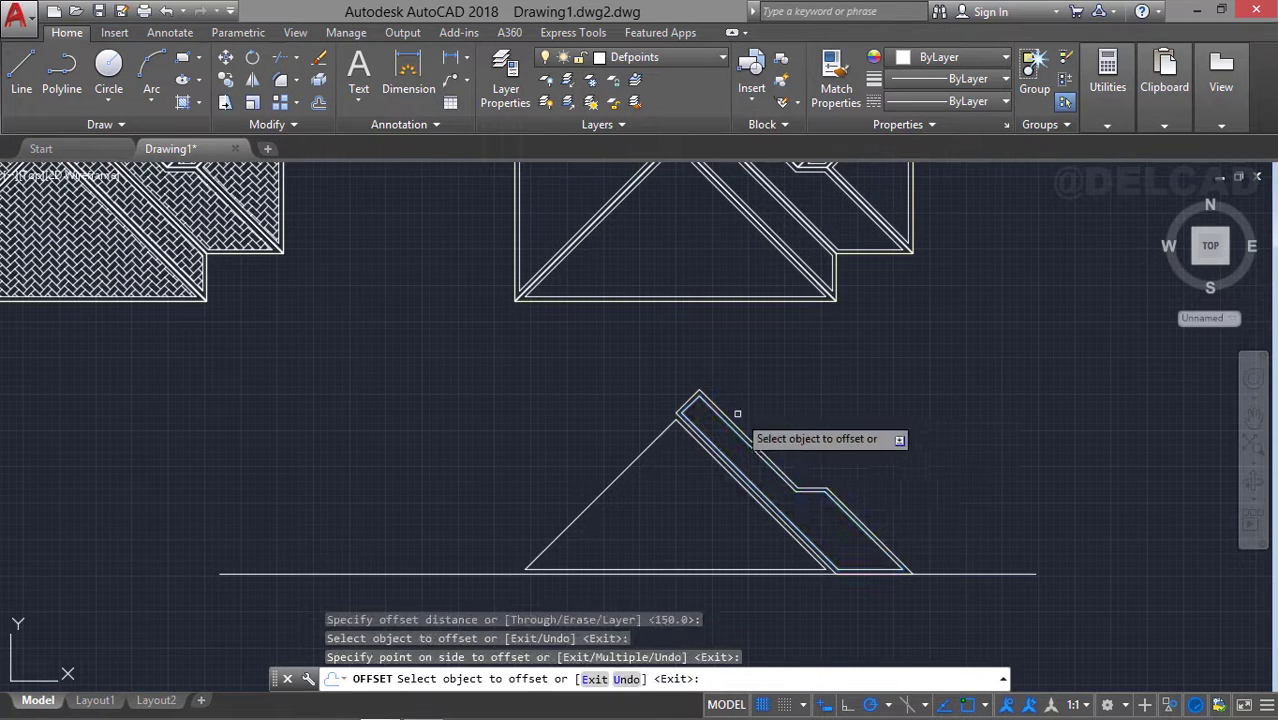
pyautogui.click(662, 428)
pyautogui.click(589, 398)
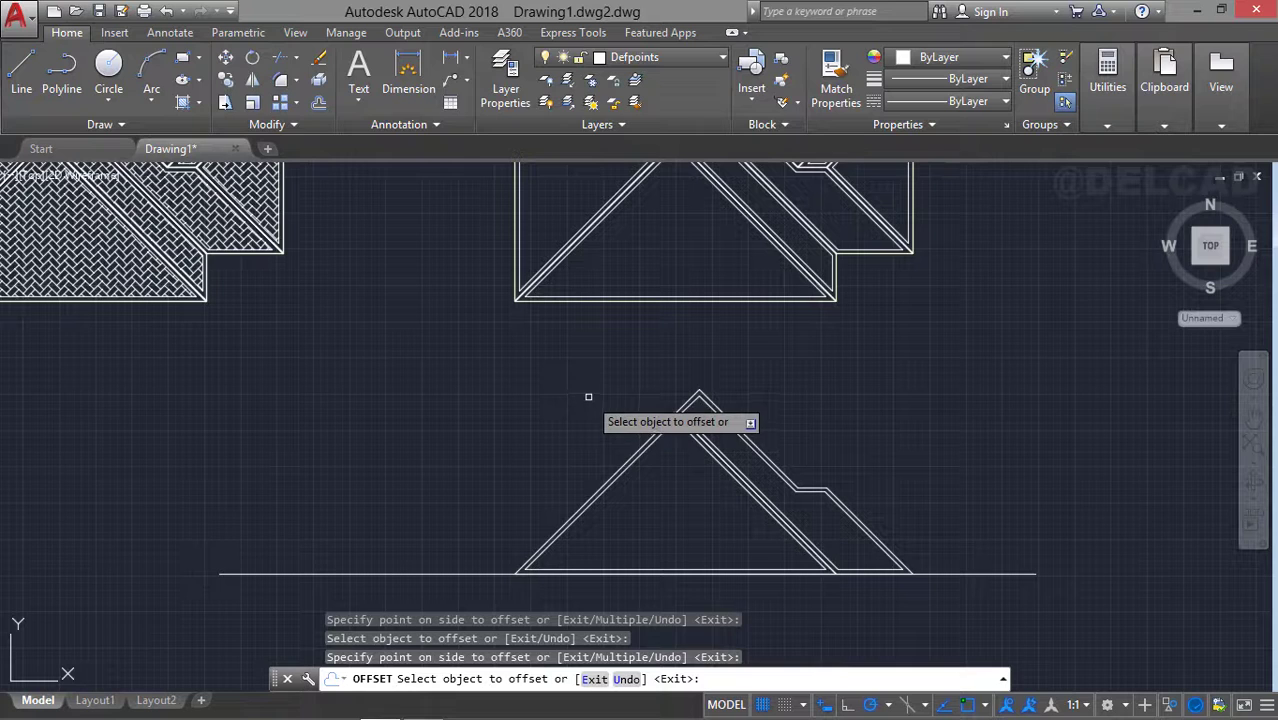
# Delete the horizontal reference line beneath the copied roof planes
pyautogui.click(509, 558)
pyautogui.click(500, 568)
pyautogui.click(500, 568)
pyautogui.click(500, 568)
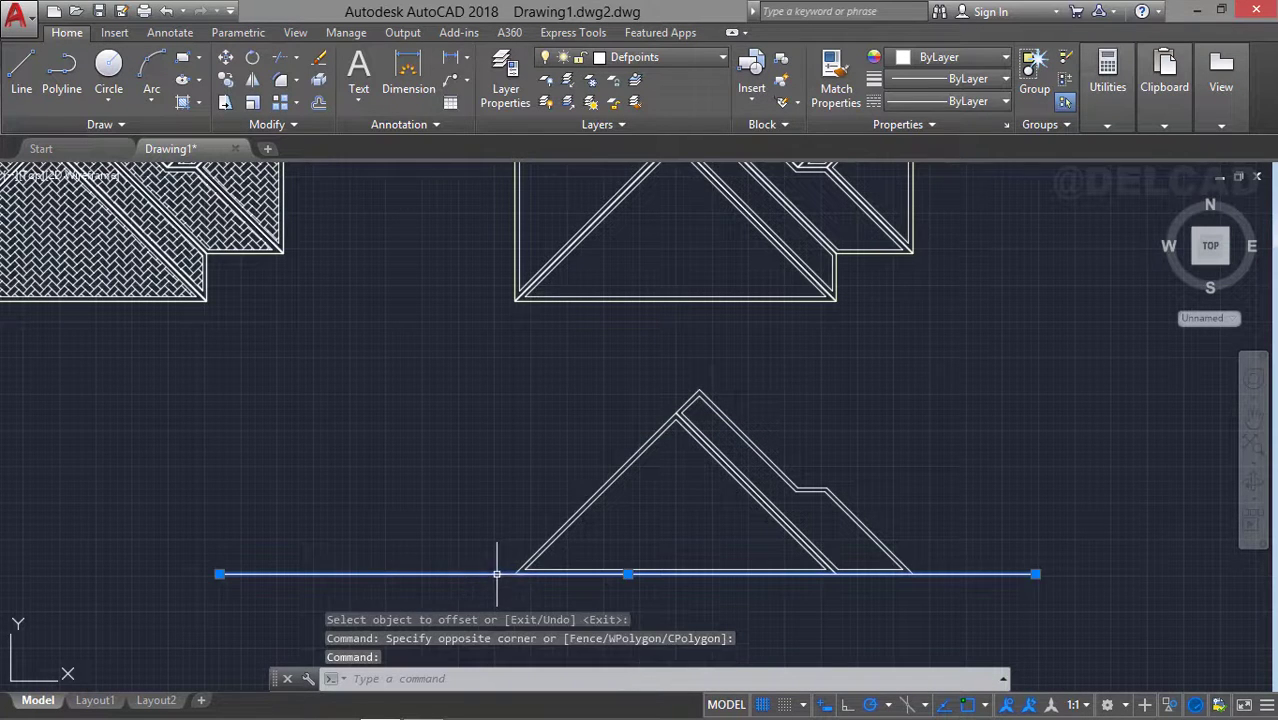
pyautogui.press('Delete')
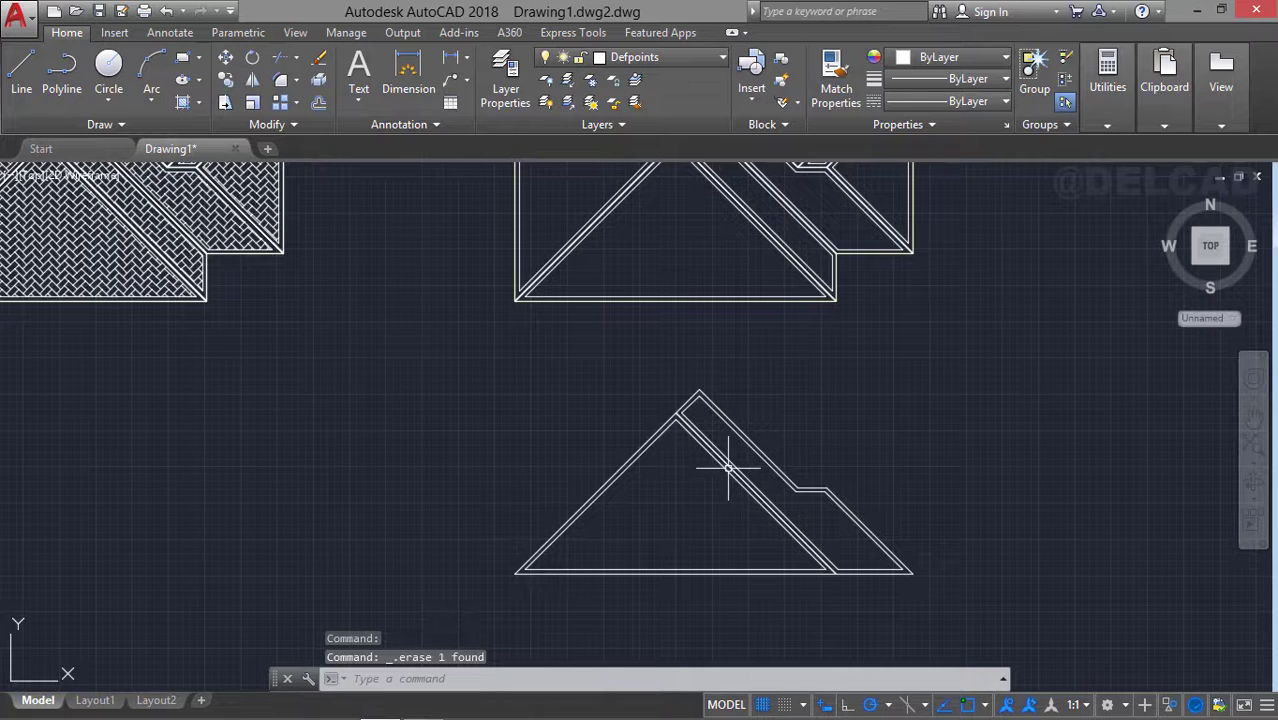
pyautogui.click(774, 451)
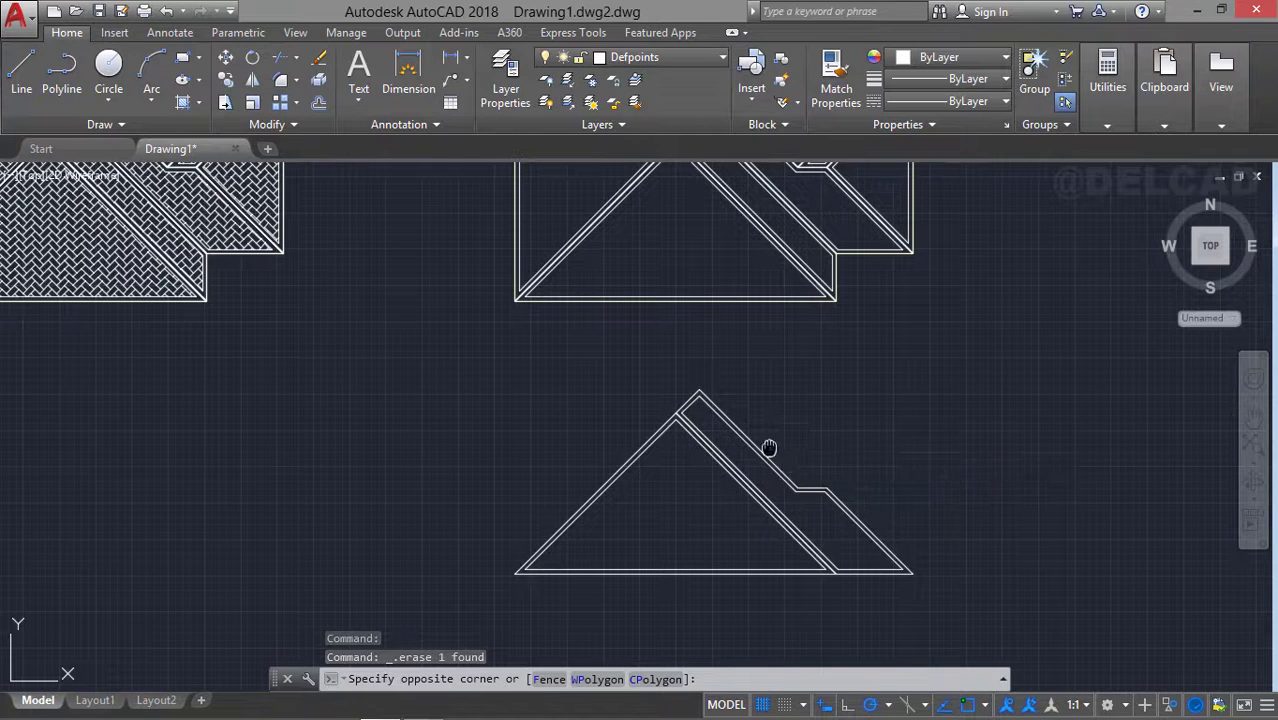
pyautogui.press('Escape')
# Draw a vertical line well to the right of the unhatched roof plan, running from above its top edge to below its bottom edge
pyautogui.moveTo(776, 428); pyautogui.dragTo(758, 441, button='middle')
pyautogui.moveTo(741, 371); pyautogui.dragTo(710, 419, button='middle')
pyautogui.scroll(-4, 719, 357)
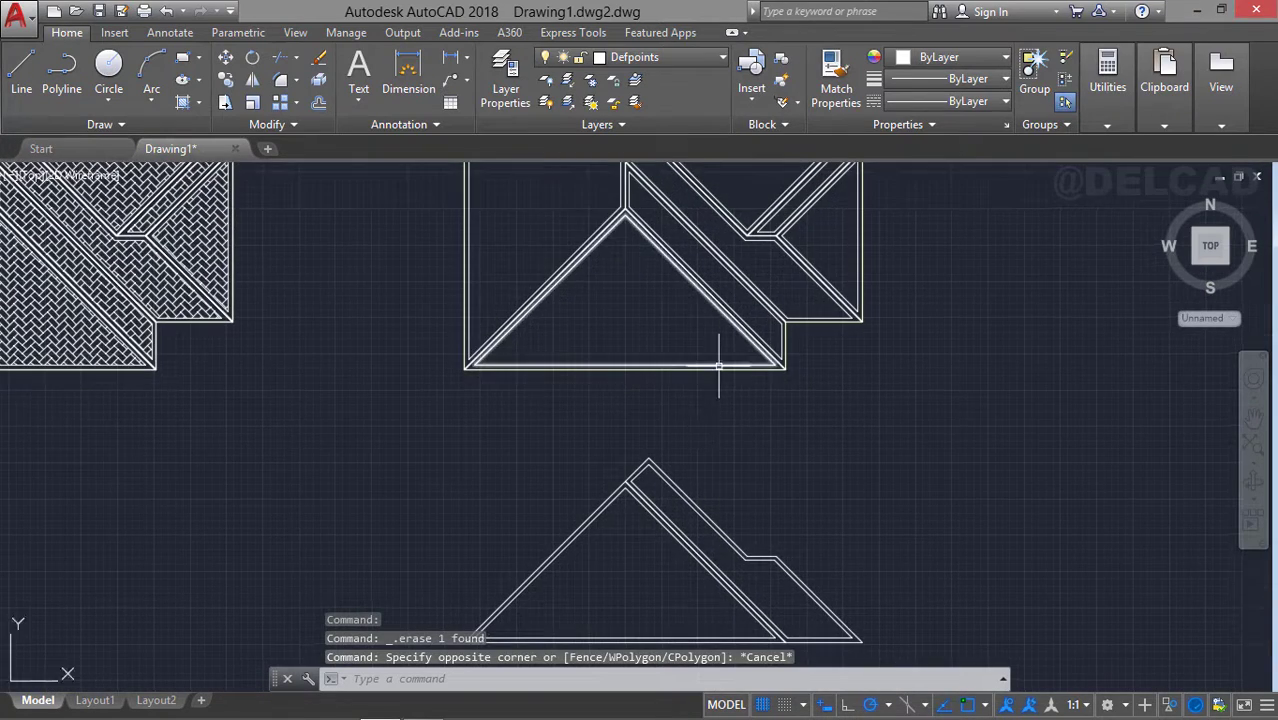
pyautogui.moveTo(727, 342)
pyautogui.mouseDown(button='middle')
pyautogui.moveTo(647, 398)
pyautogui.moveTo(623, 437)
pyautogui.mouseUp(button='middle')
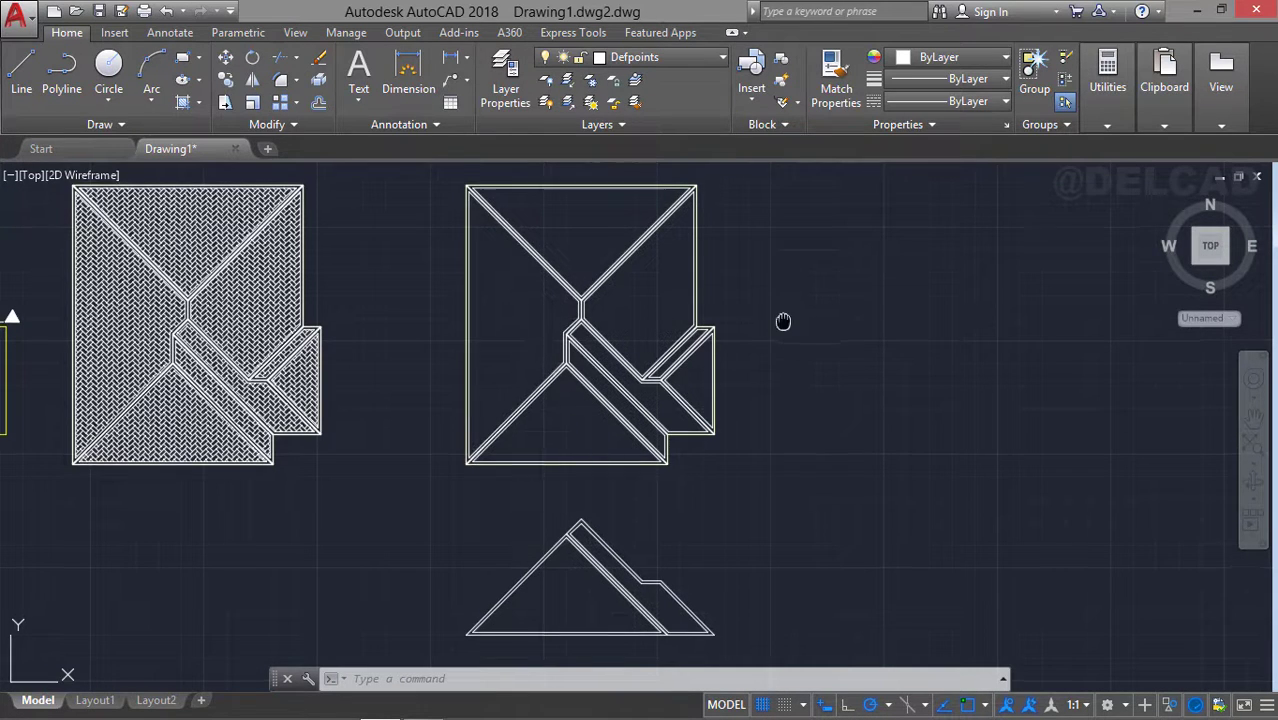
pyautogui.moveTo(783, 314); pyautogui.dragTo(791, 358, button='middle')
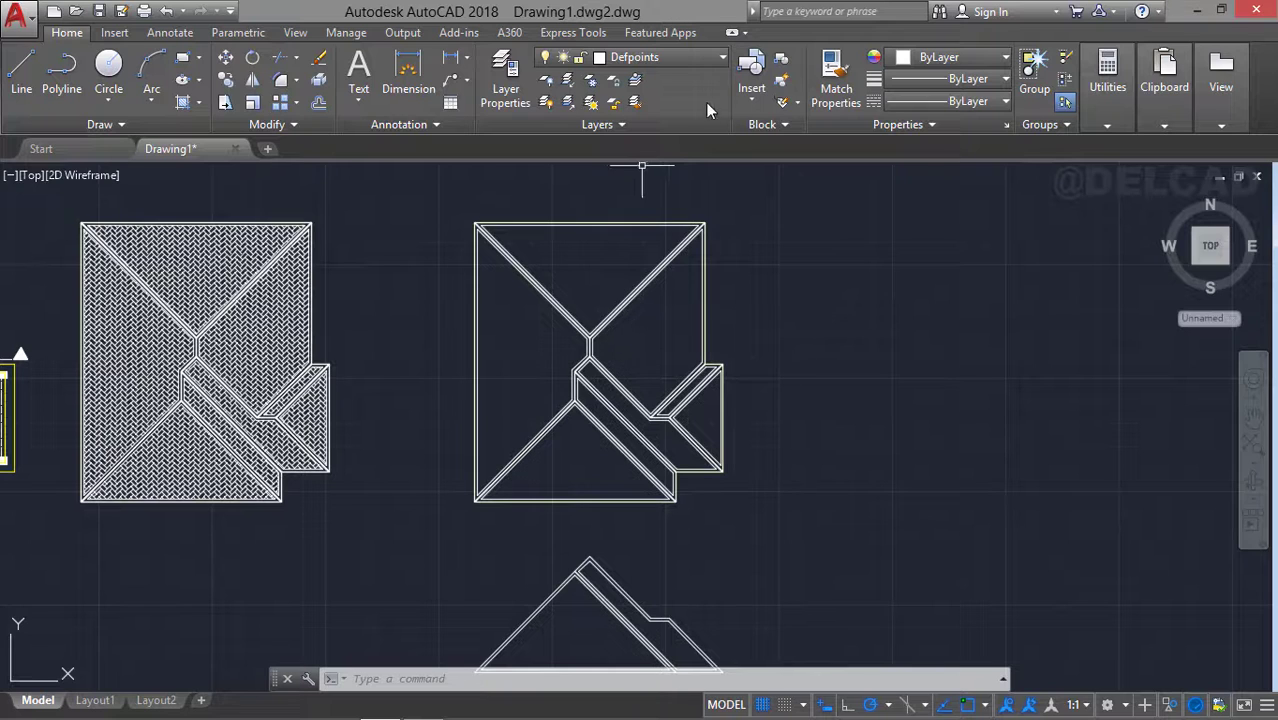
pyautogui.click(21, 70)
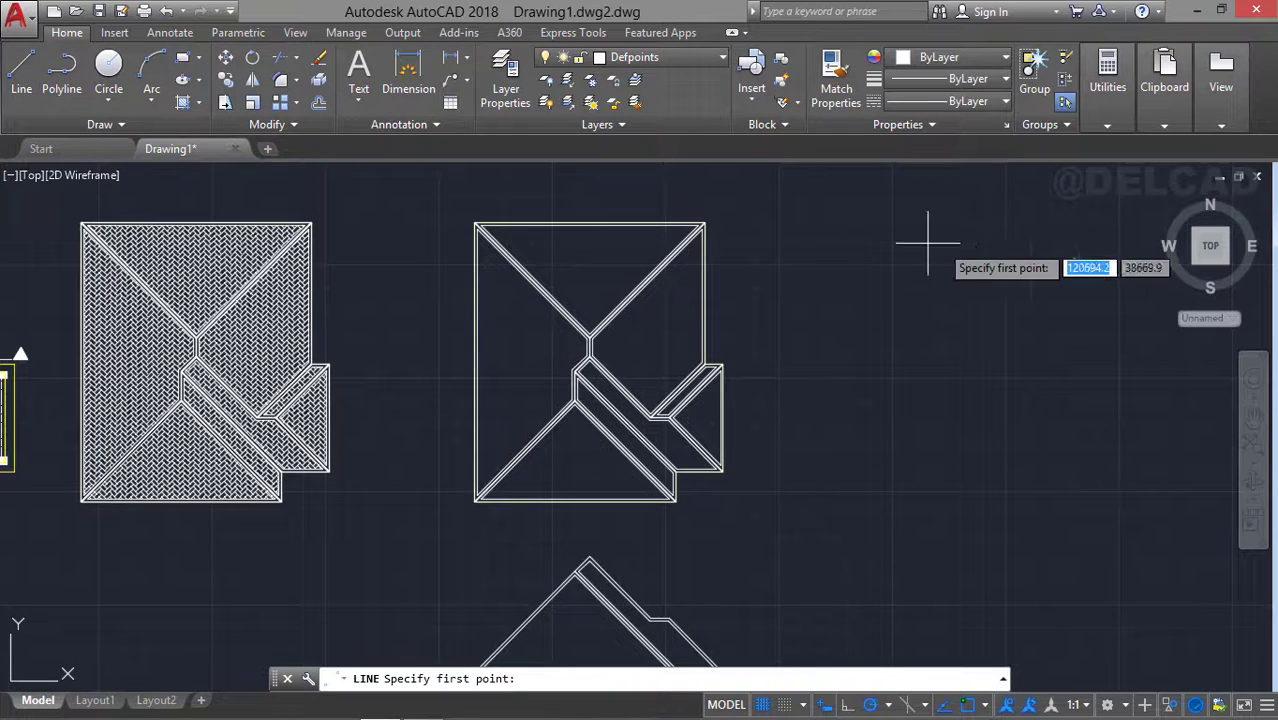
pyautogui.click(1011, 185)
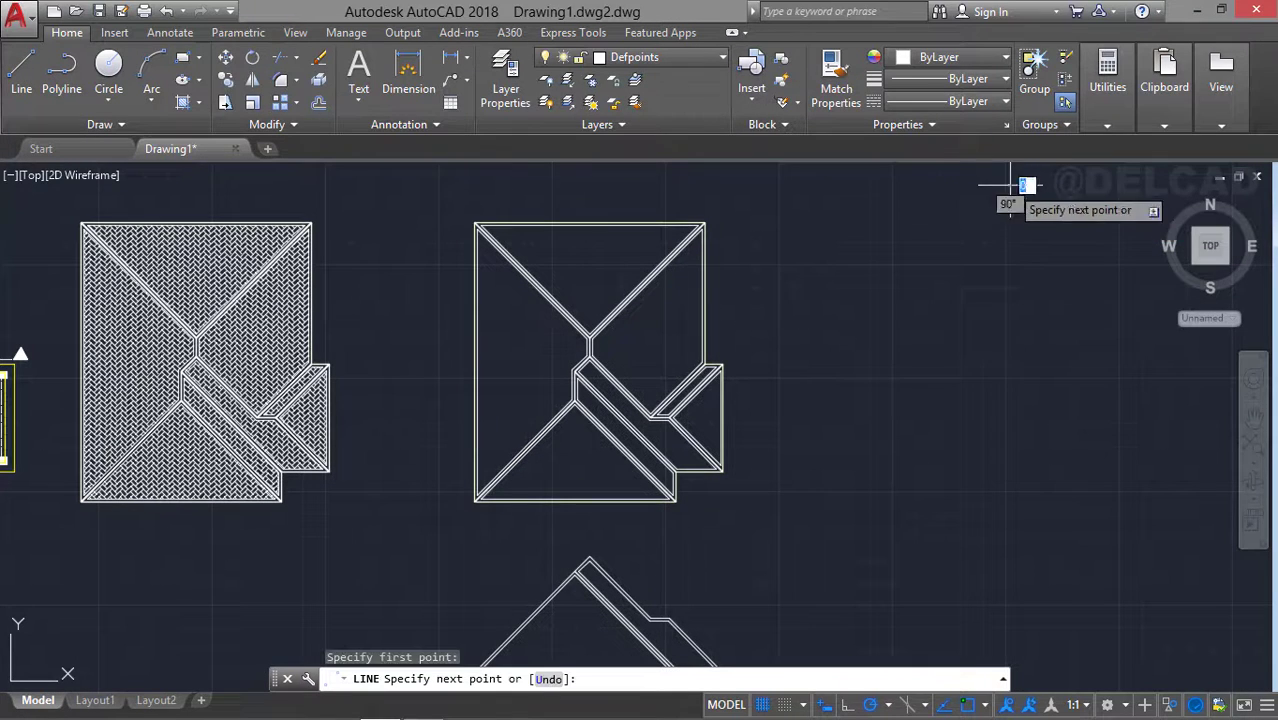
pyautogui.click(1011, 521)
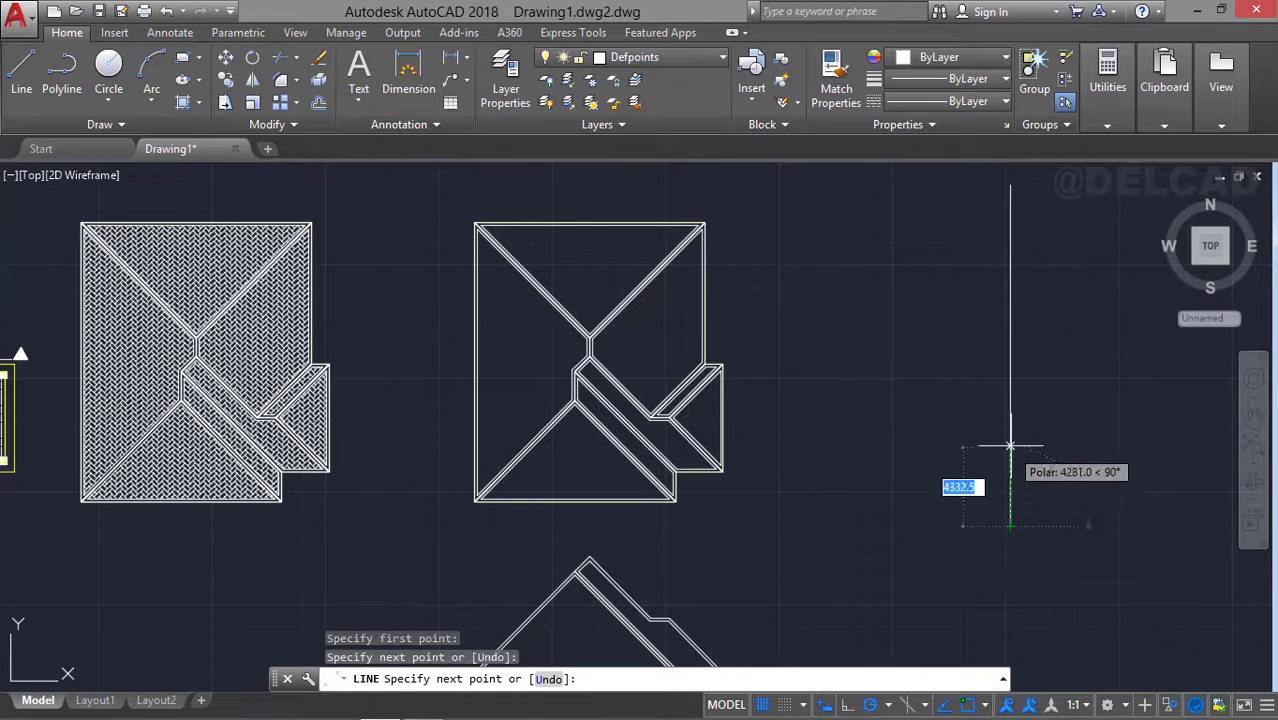
pyautogui.press('Return')
# Copy the main roof's right-hand plane horizontally, from the plan's upper right eave corner onto the vertical line
pyautogui.scroll(2, 716, 302)
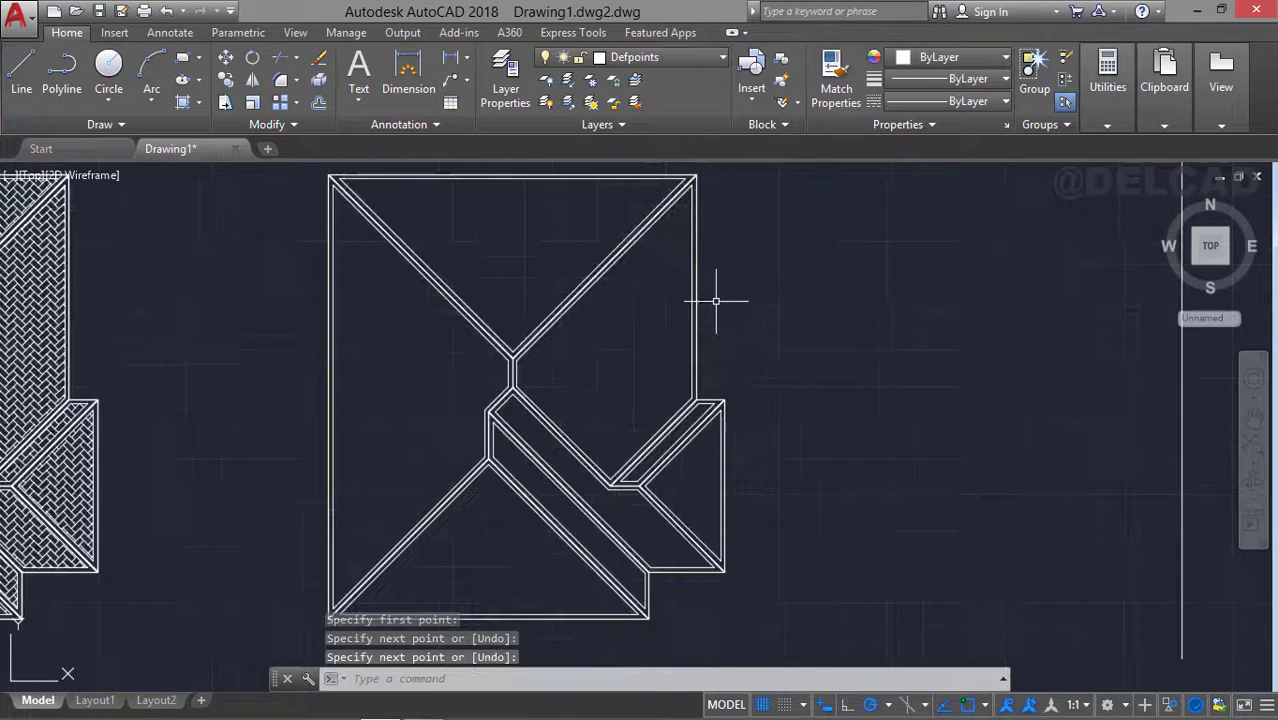
pyautogui.press('Return')
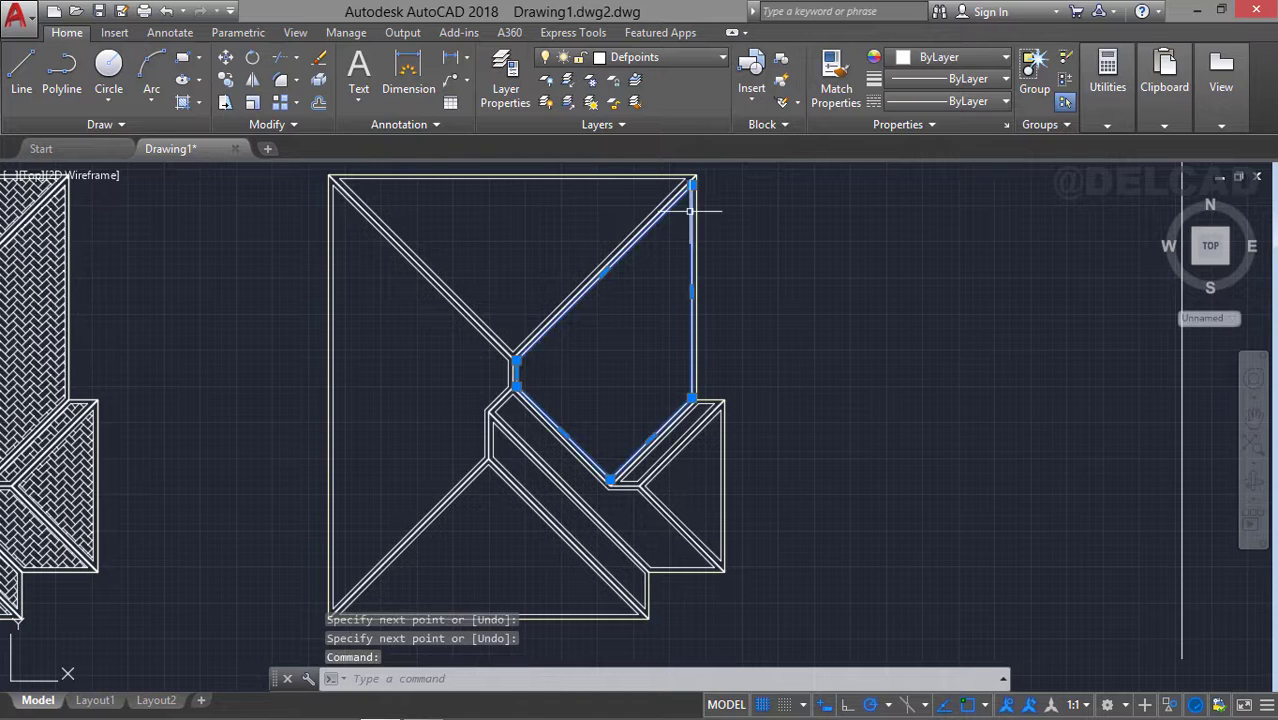
pyautogui.moveTo(739, 229); pyautogui.dragTo(669, 270, button='middle')
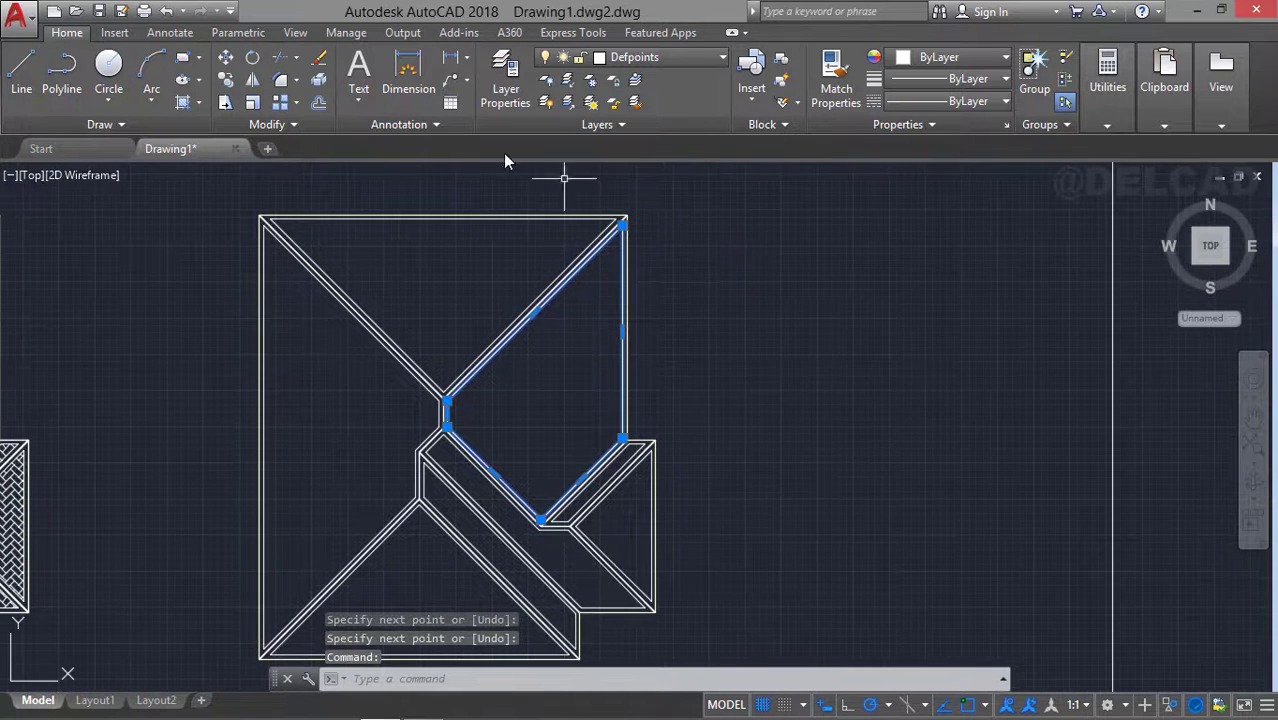
pyautogui.click(226, 80)
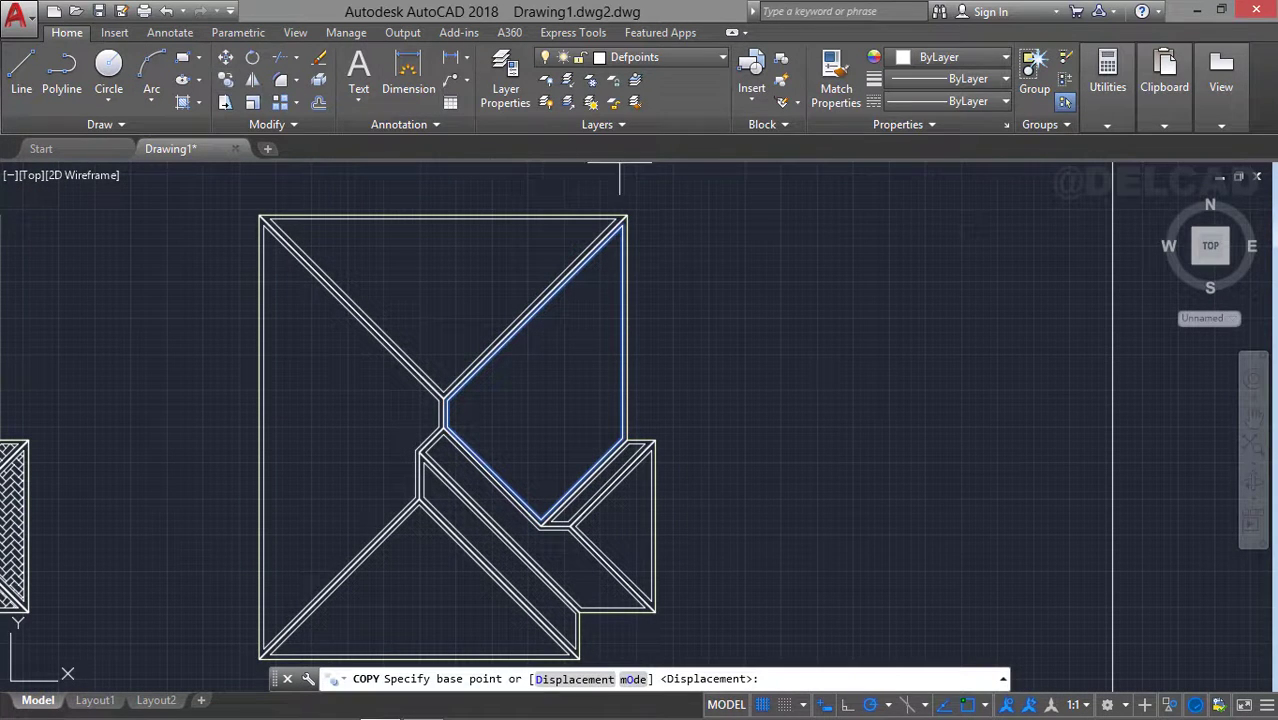
pyautogui.click(626, 214)
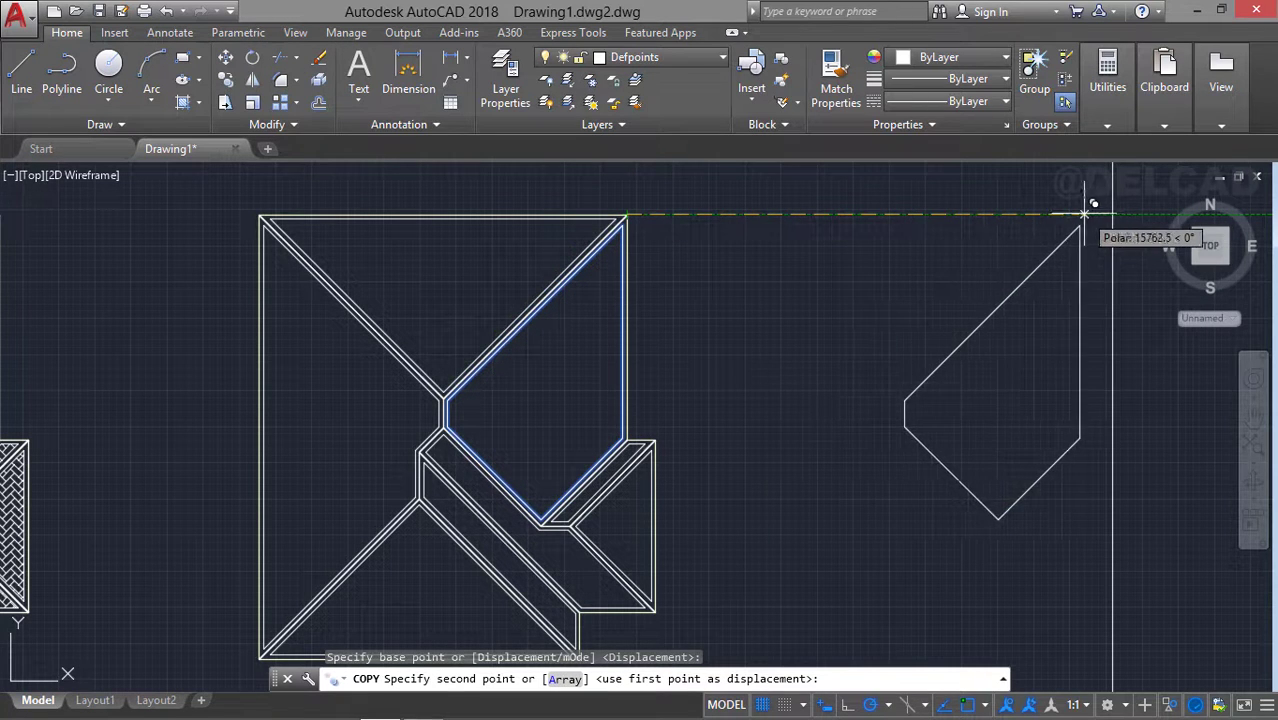
pyautogui.click(1114, 214)
pyautogui.press('Return')
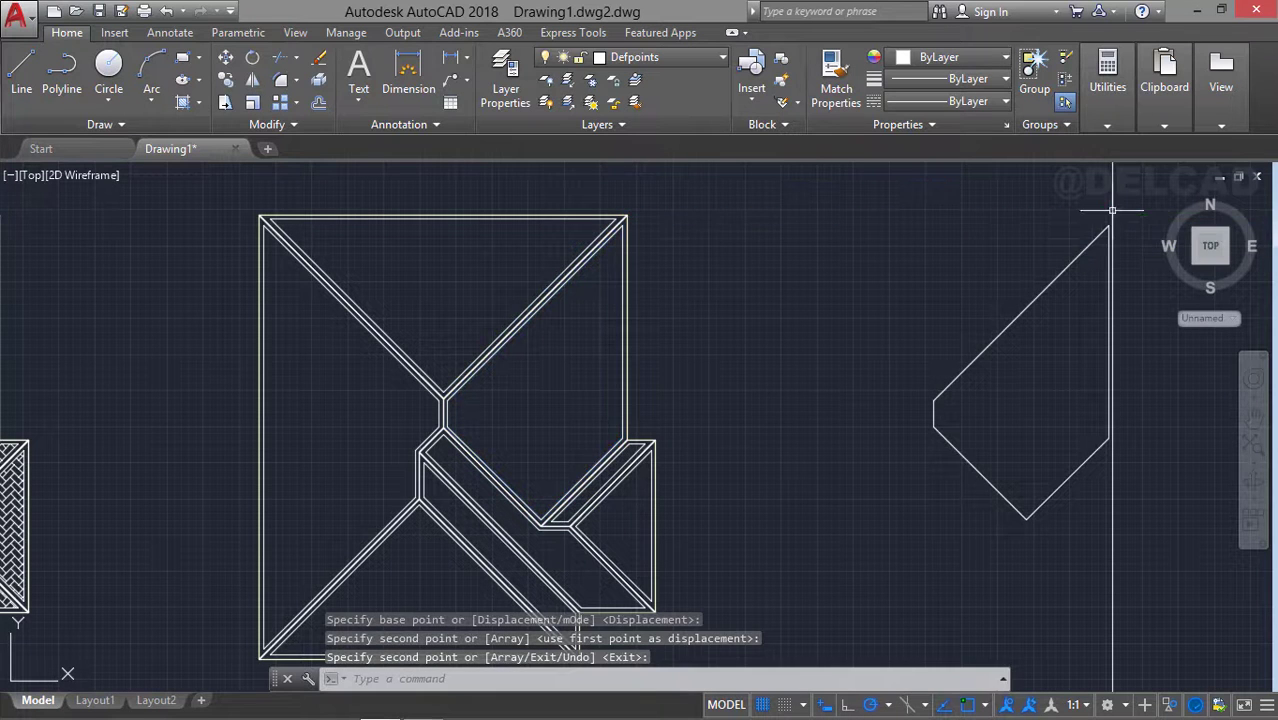
pyautogui.moveTo(948, 279); pyautogui.dragTo(928, 197, button='middle')
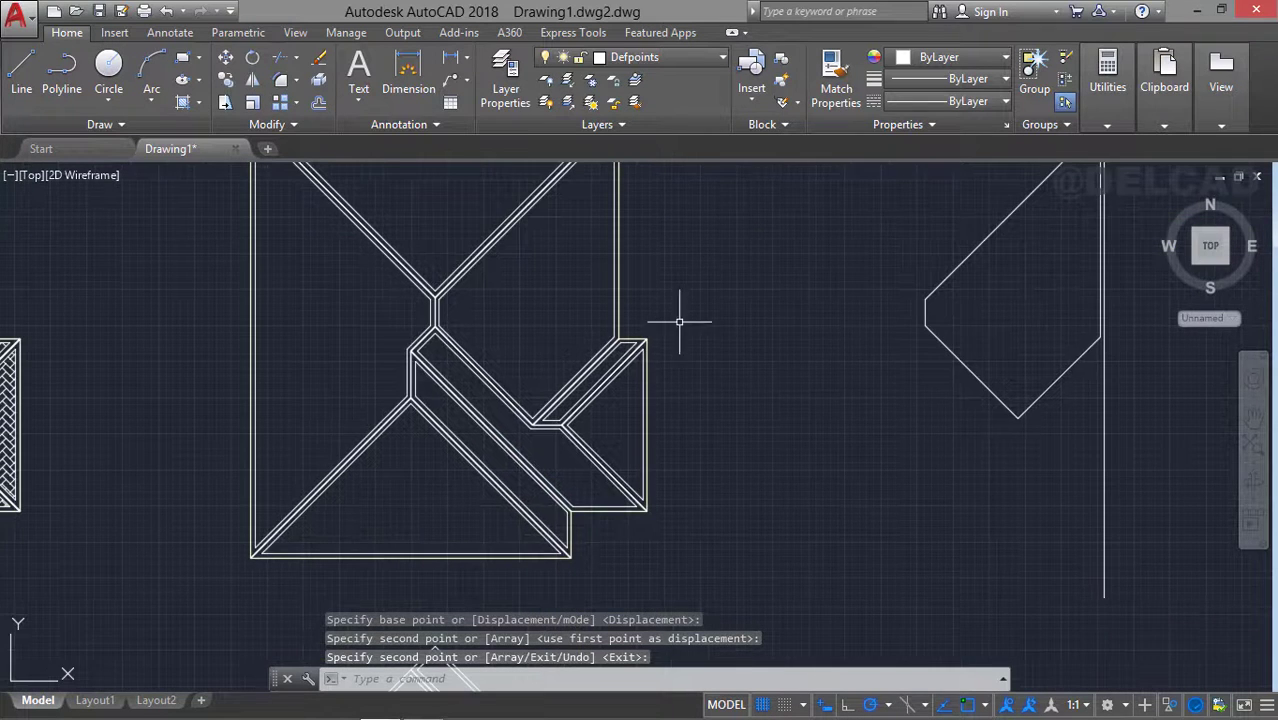
pyautogui.press('Return')
pyautogui.click(641, 352)
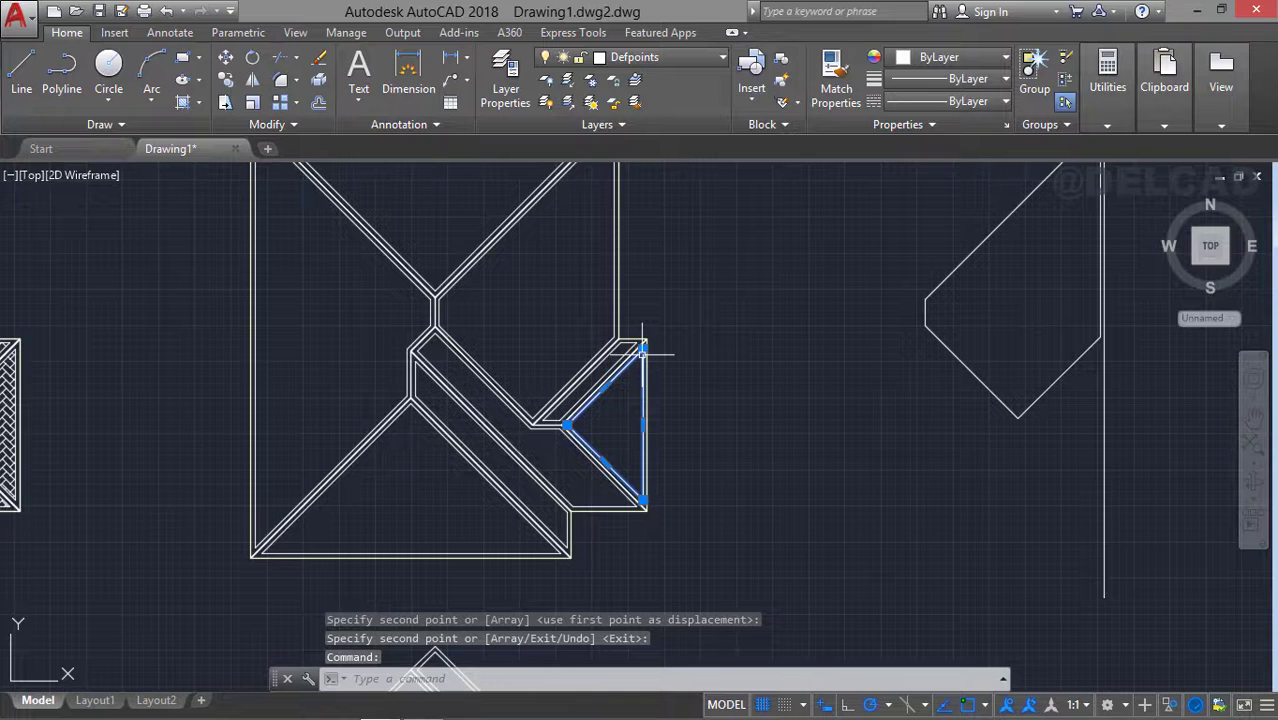
pyautogui.write('co')
pyautogui.press('Return')
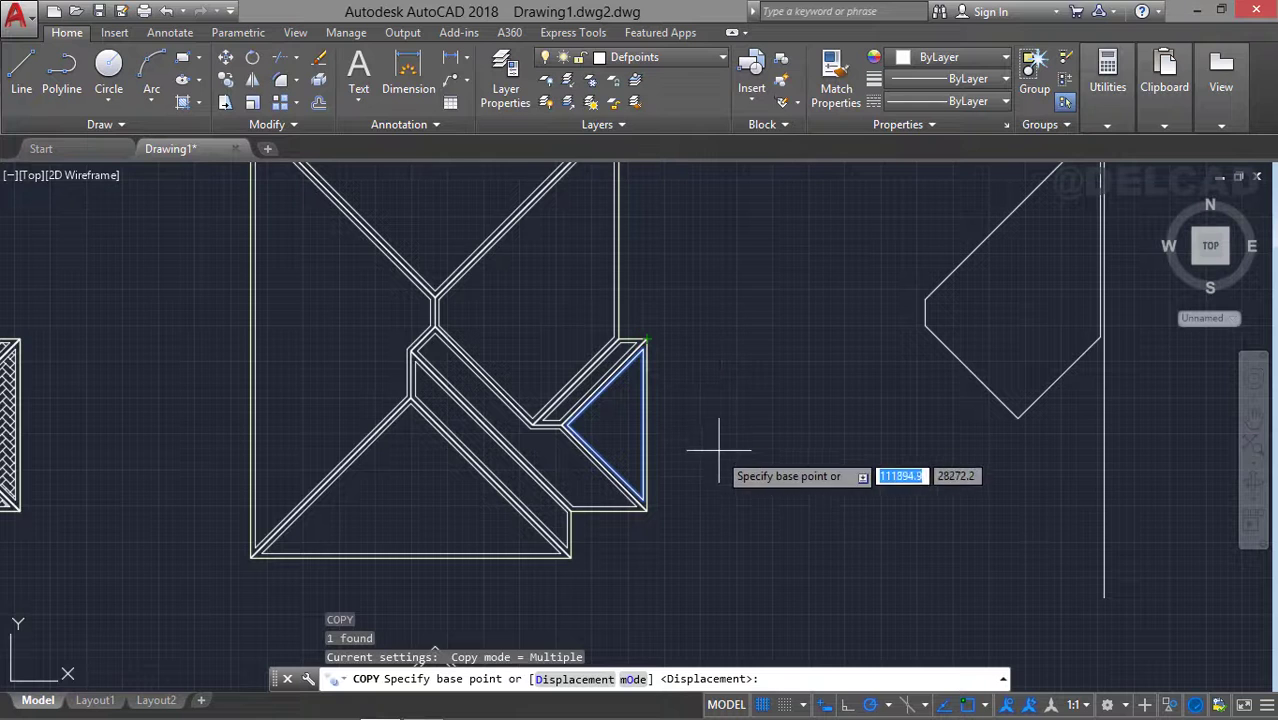
pyautogui.click(646, 511)
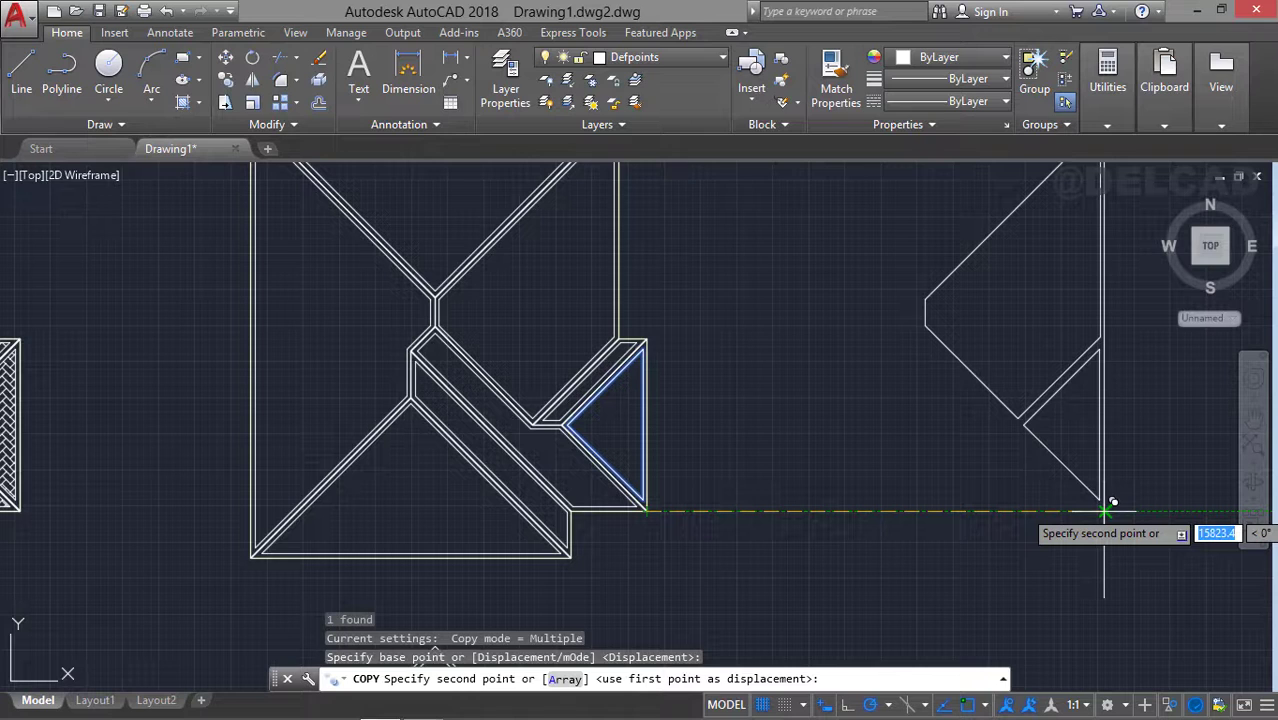
pyautogui.press('Escape')
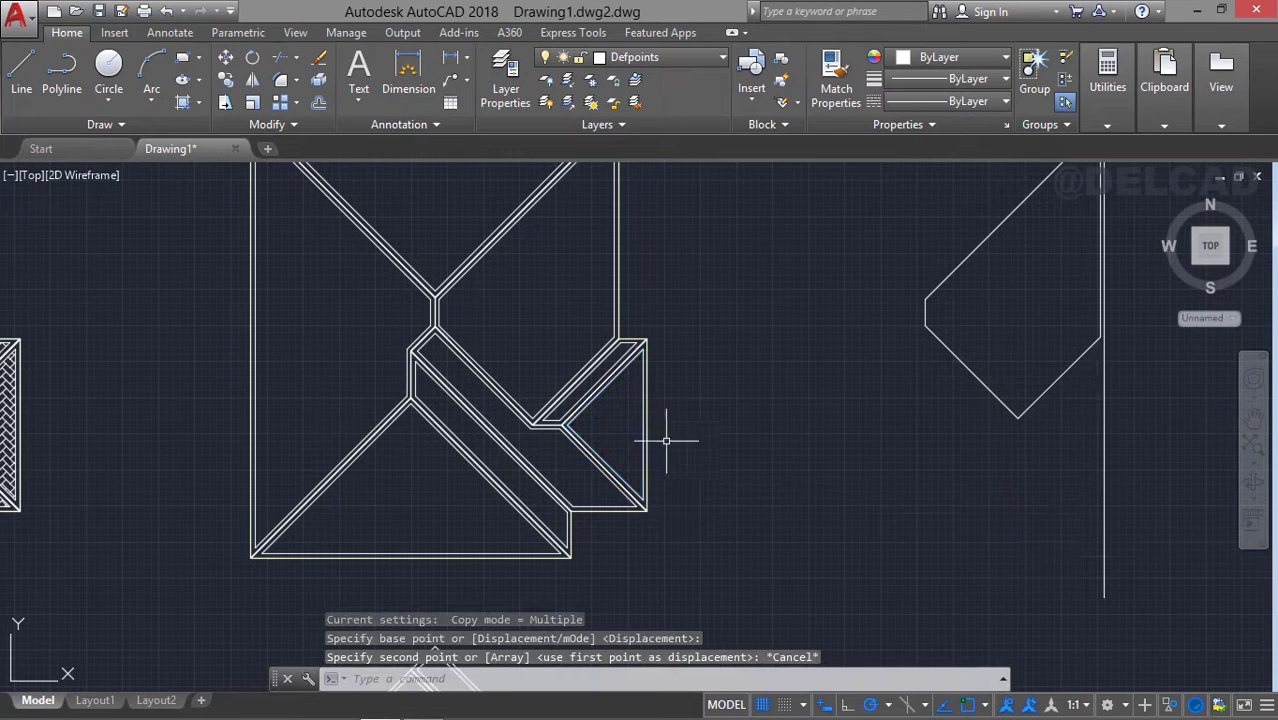
# Copy the plan's right-hand triangular plane horizontally, from its lower right eave corner onto the vertical line
pyautogui.click(642, 487)
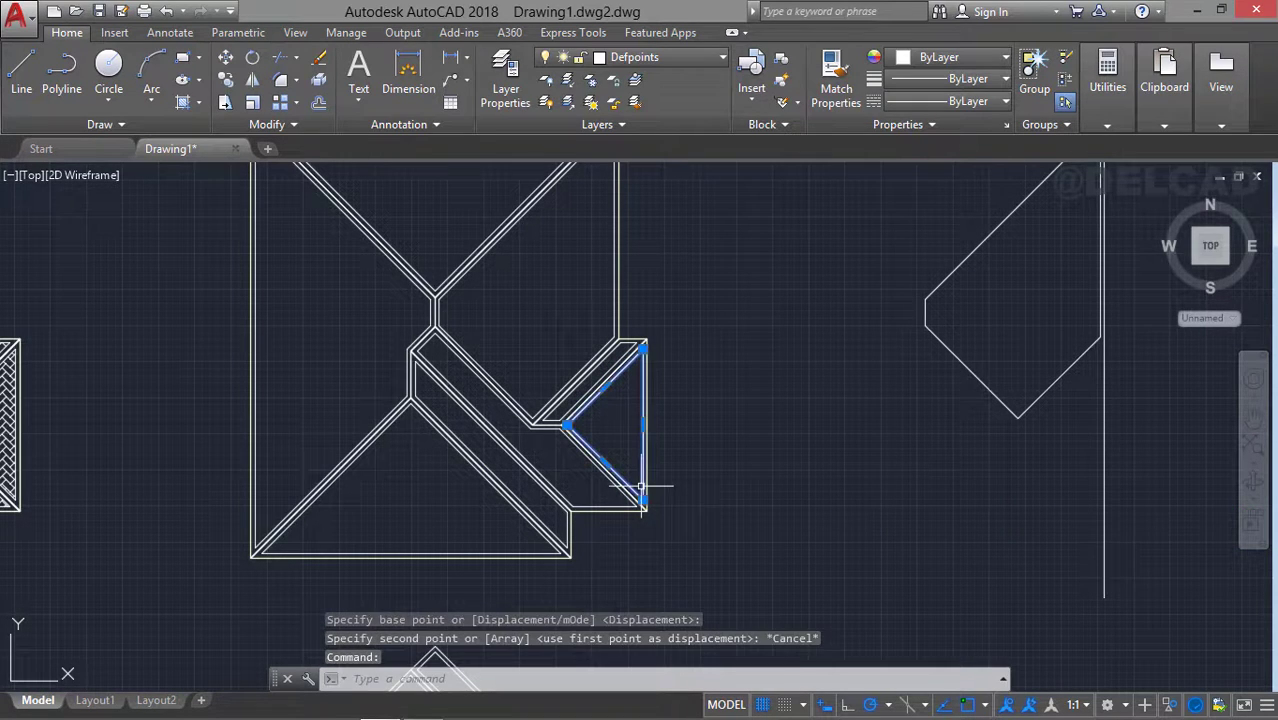
pyautogui.press('Return')
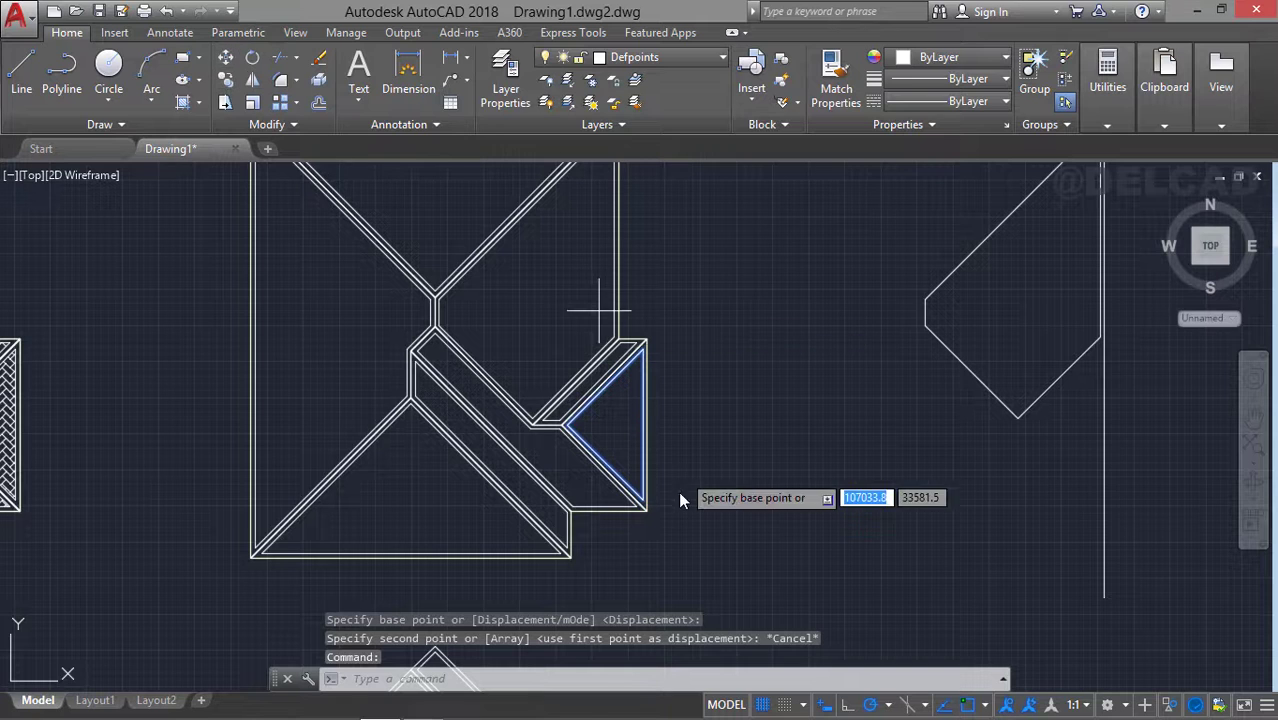
pyautogui.click(645, 508)
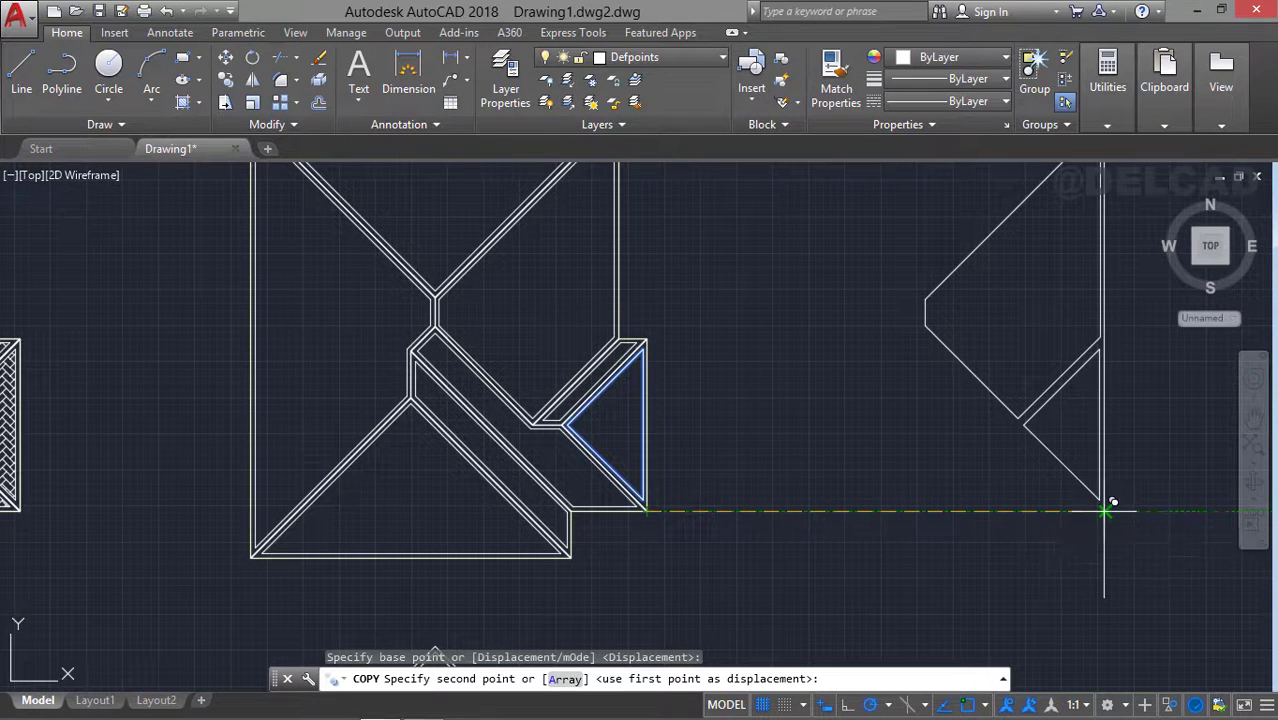
pyautogui.click(1104, 508)
pyautogui.press('Return')
# Copy the narrow slanted plane beside the front triangle horizontally, from the plan's bottom right eave corner onto the vertical line
pyautogui.moveTo(923, 485); pyautogui.dragTo(886, 375, button='middle')
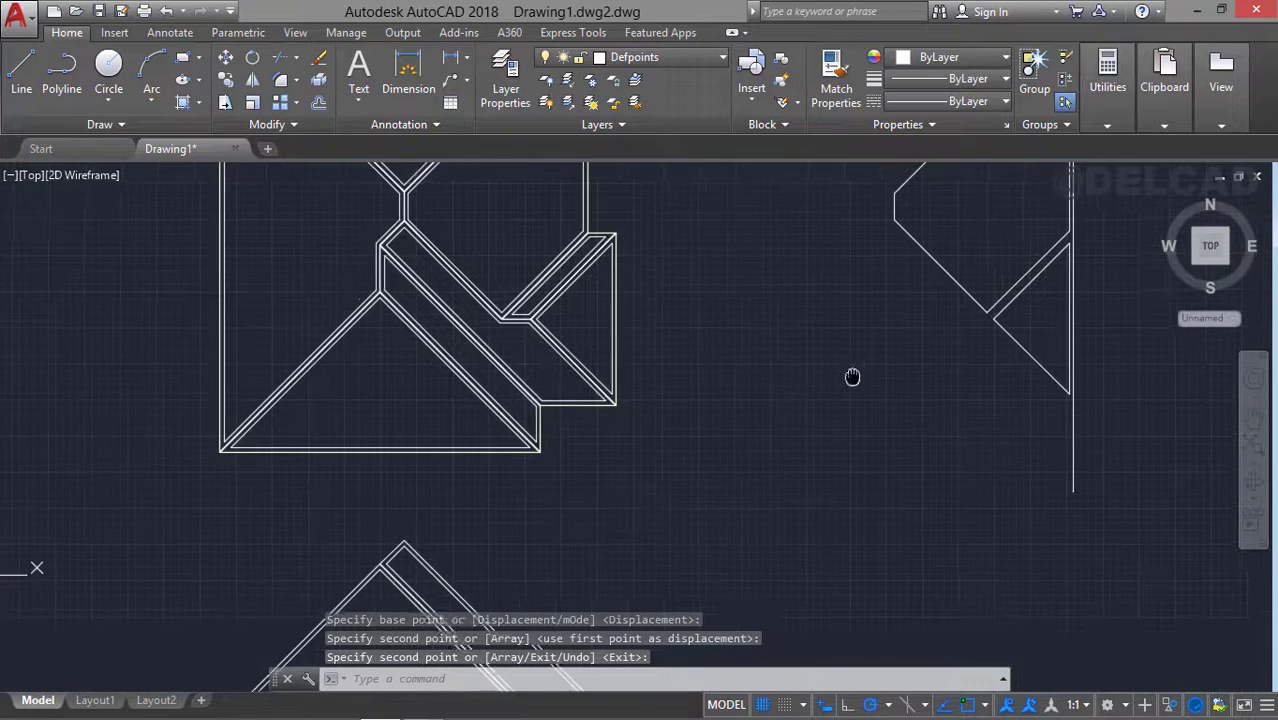
pyautogui.click(519, 390)
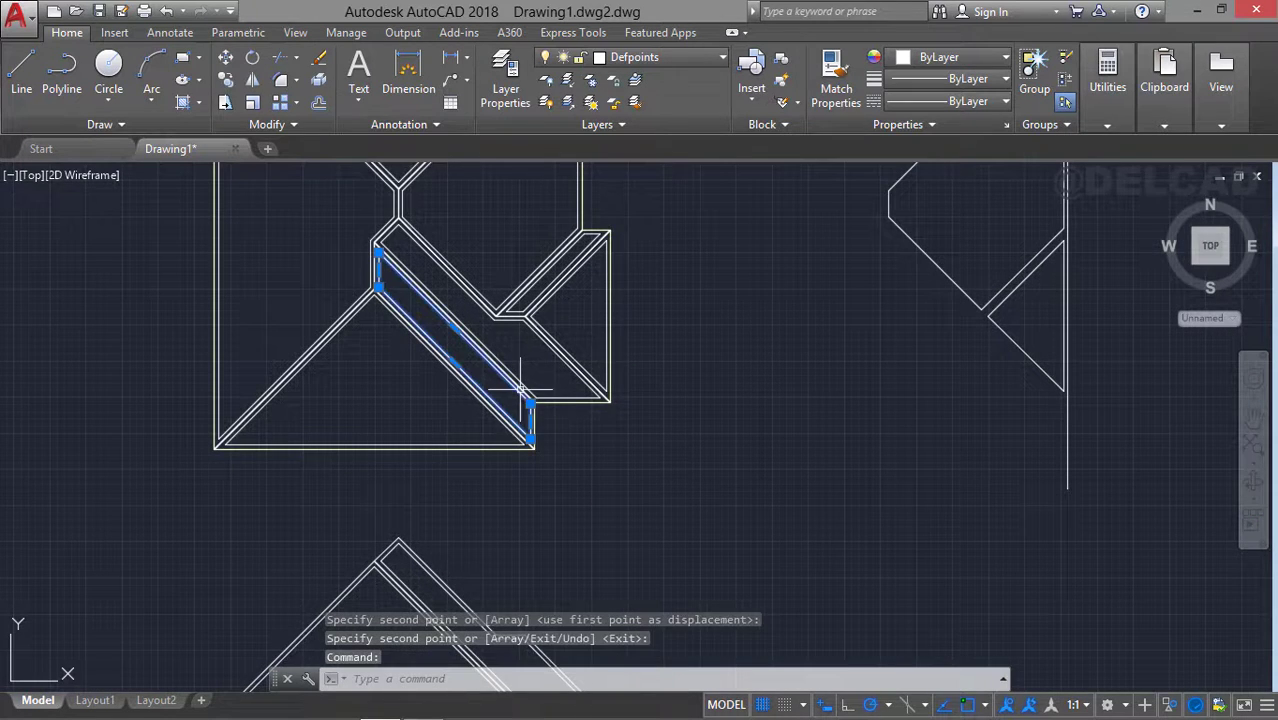
pyautogui.click(226, 80)
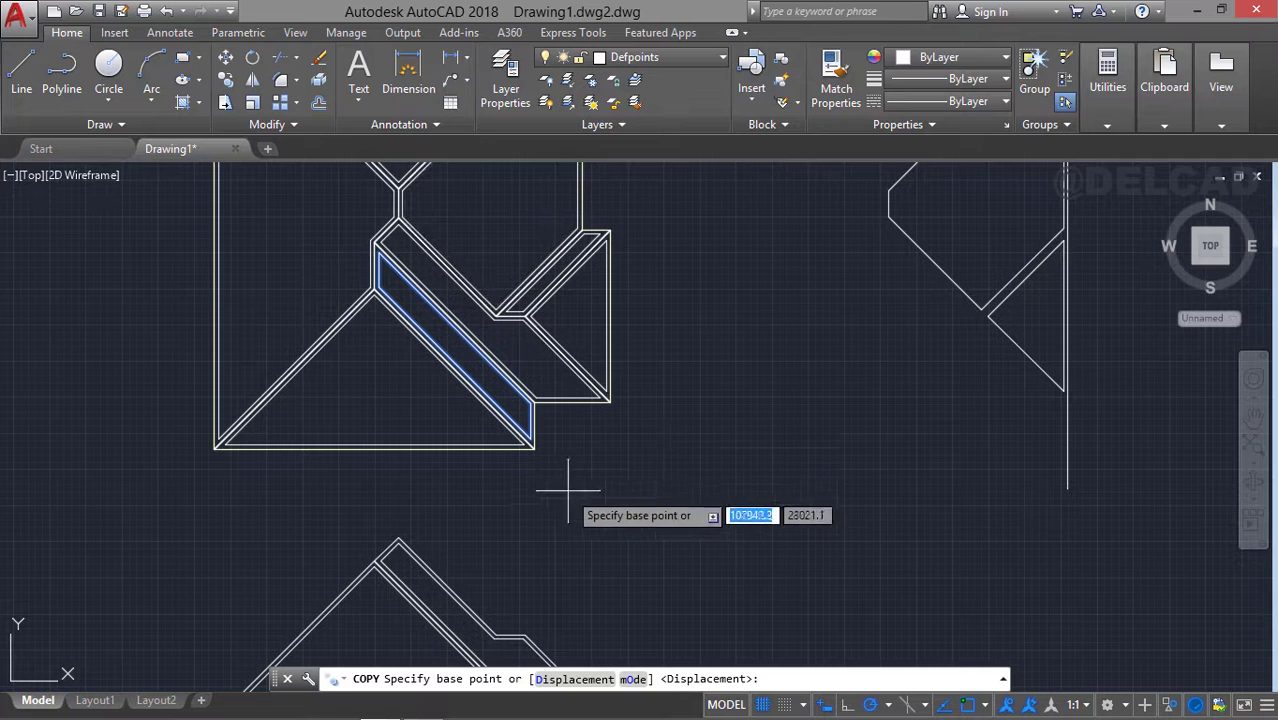
pyautogui.click(534, 449)
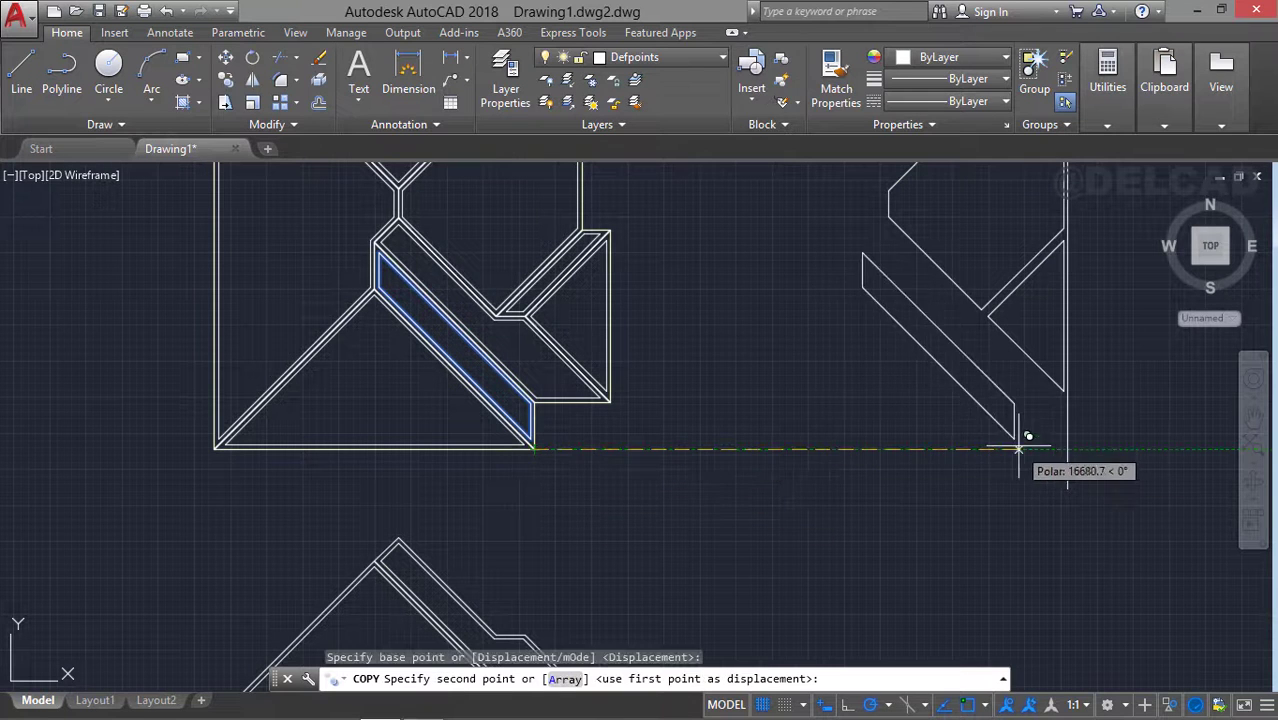
pyautogui.click(1070, 449)
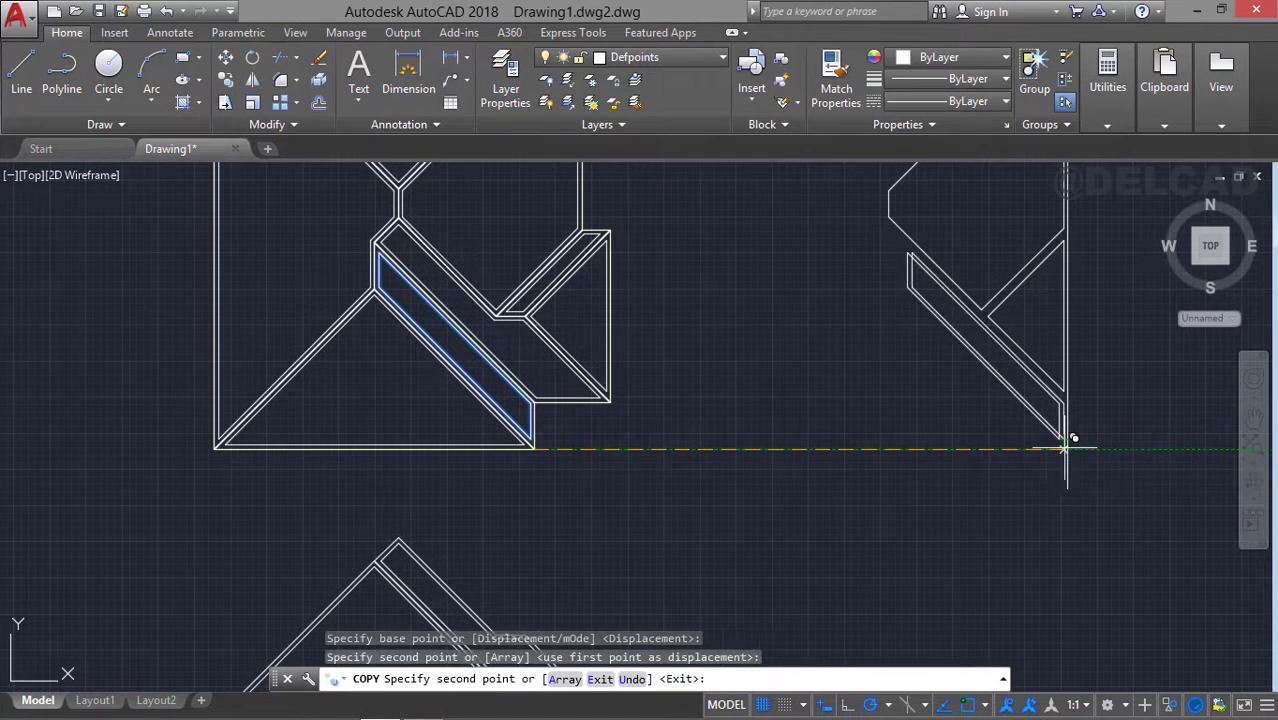
pyautogui.press('Return')
# Offset the three copied planes along the vertical line outward by 150 units
pyautogui.moveTo(950, 371)
pyautogui.mouseDown(button='middle')
pyautogui.moveTo(896, 522)
pyautogui.moveTo(827, 391)
pyautogui.moveTo(756, 425)
pyautogui.mouseUp(button='middle')
pyautogui.write('o')
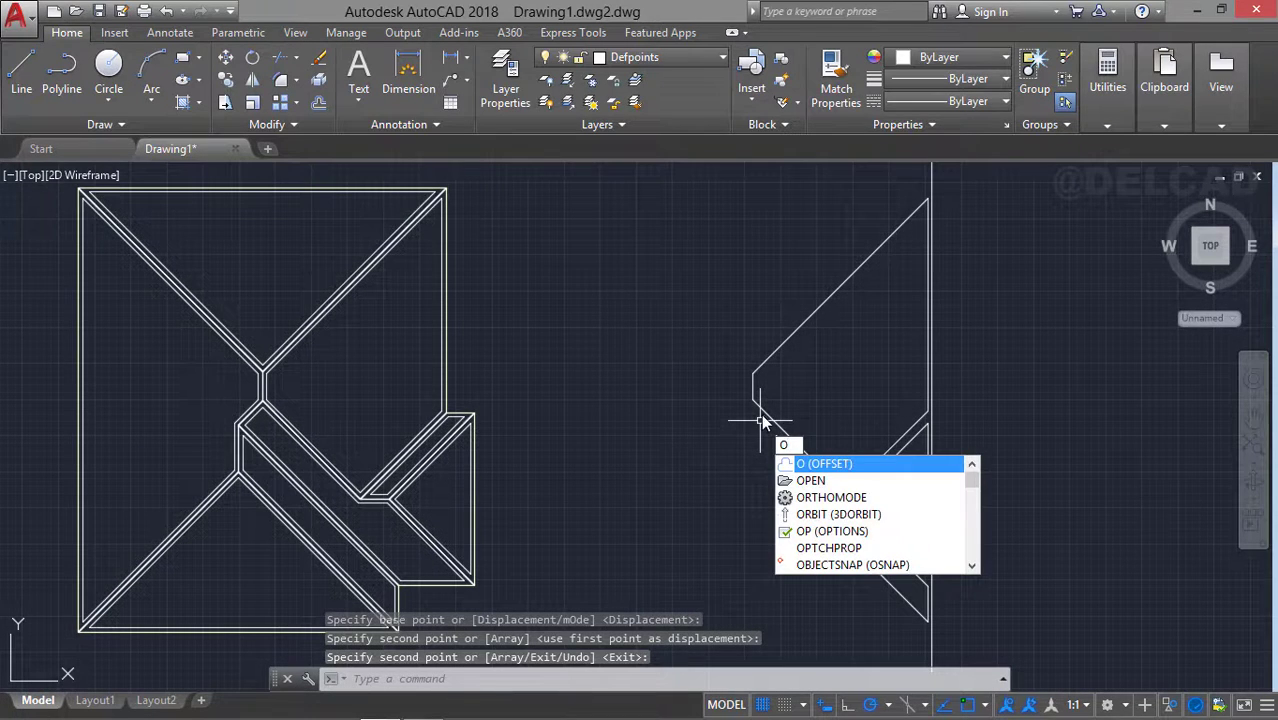
pyautogui.press('Return')
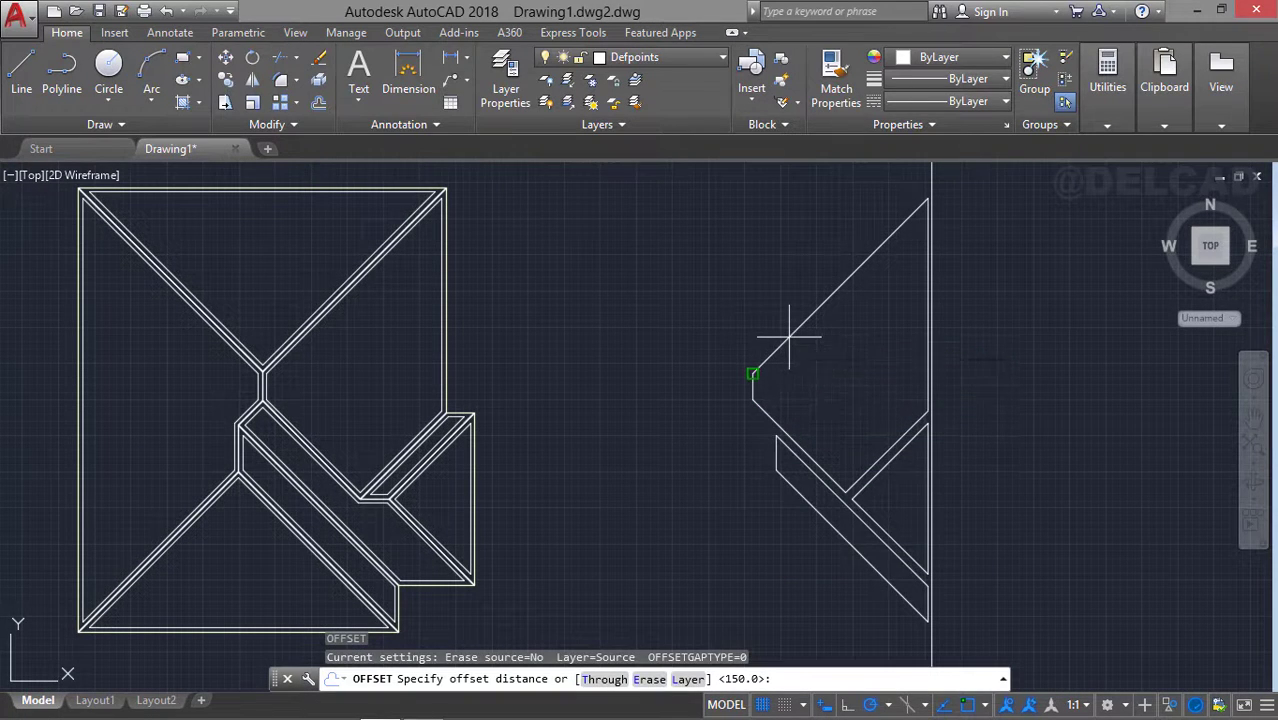
pyautogui.press('Return')
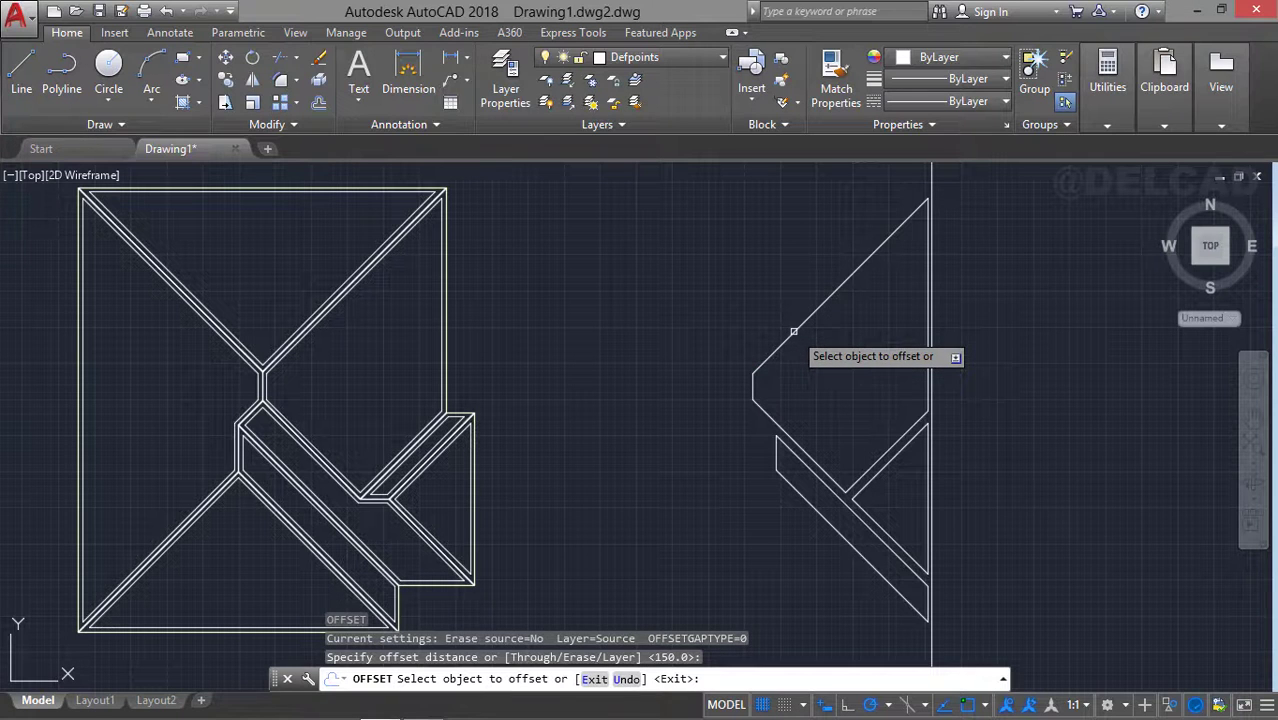
pyautogui.click(793, 331)
pyautogui.click(747, 280)
pyautogui.click(872, 517)
pyautogui.click(856, 523)
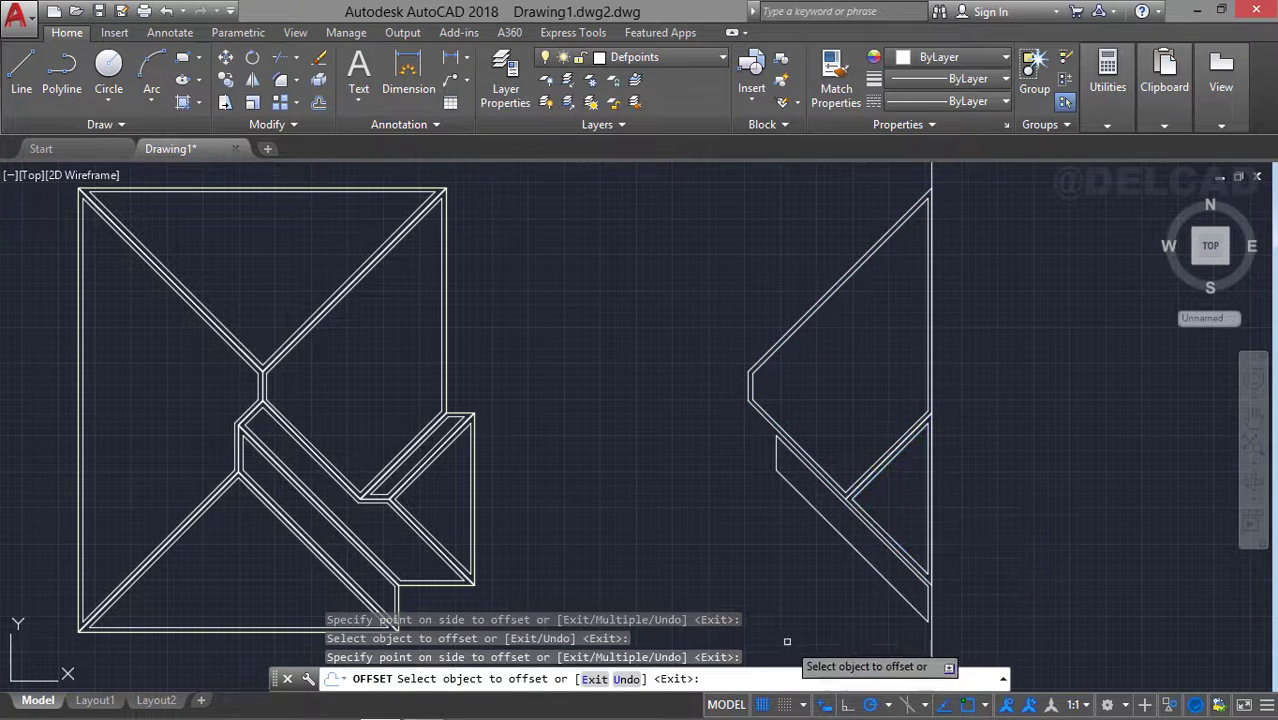
pyautogui.click(832, 532)
pyautogui.click(770, 562)
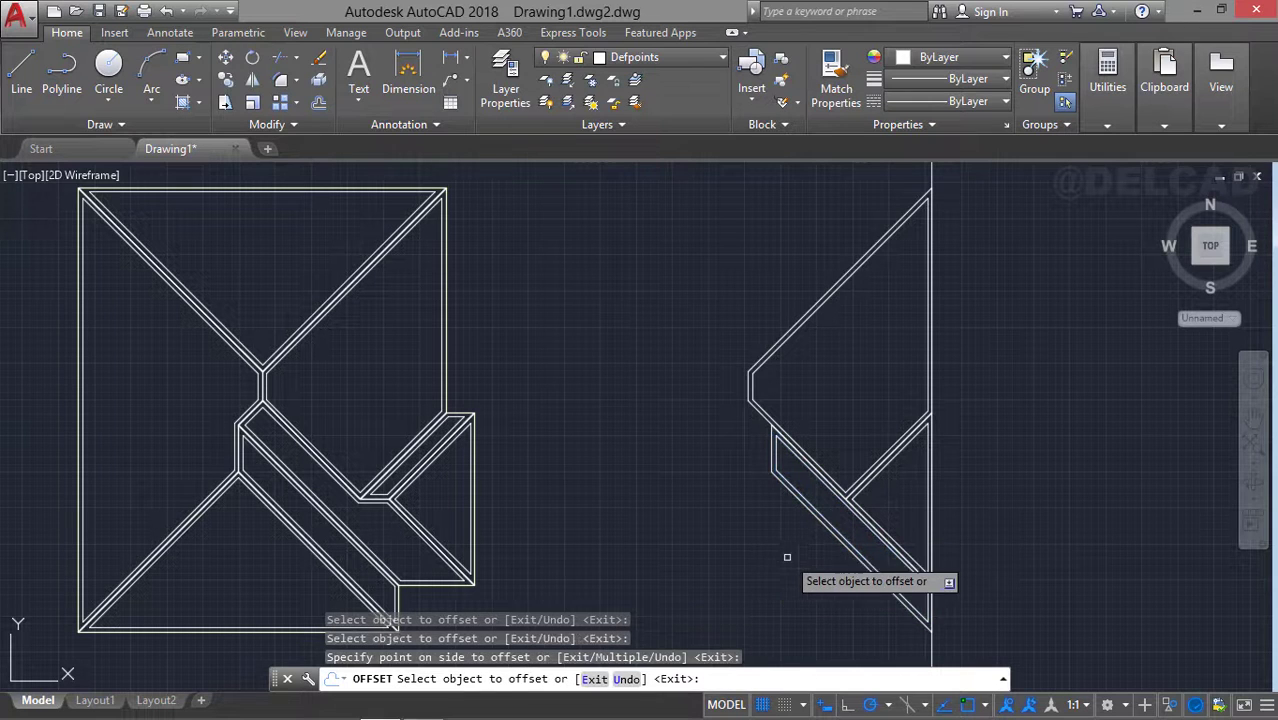
pyautogui.press('Return')
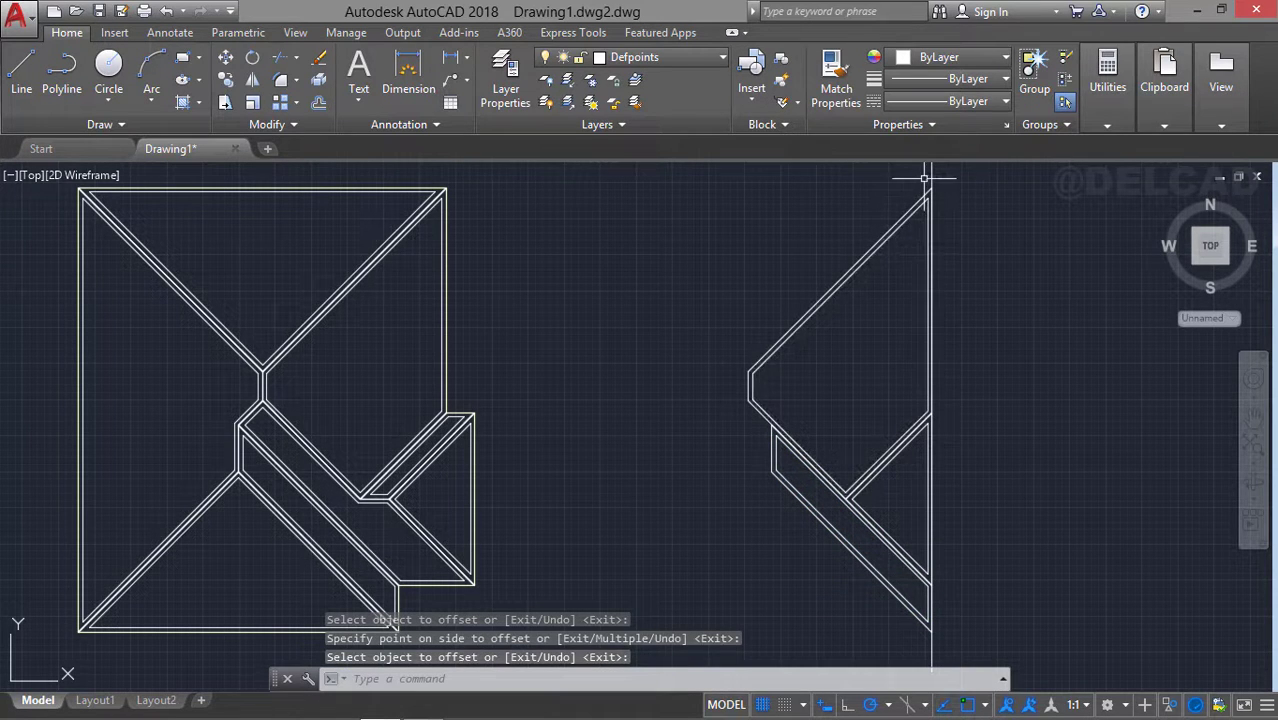
# Delete the vertical reference line beside the copied side-view planes
pyautogui.click(931, 175)
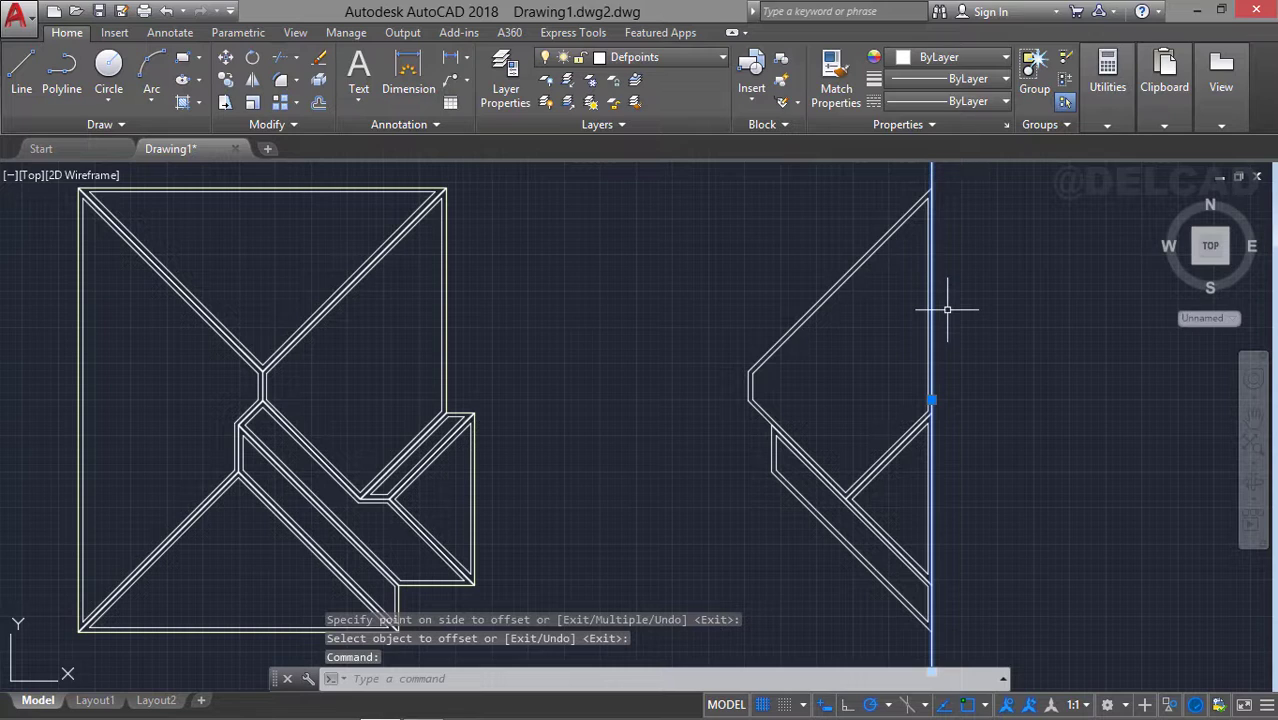
pyautogui.press('Delete')
pyautogui.scroll(-2, 936, 305)
pyautogui.moveTo(750, 297)
pyautogui.mouseDown(button='middle')
pyautogui.moveTo(819, 340)
pyautogui.moveTo(841, 418)
pyautogui.mouseUp(button='middle')
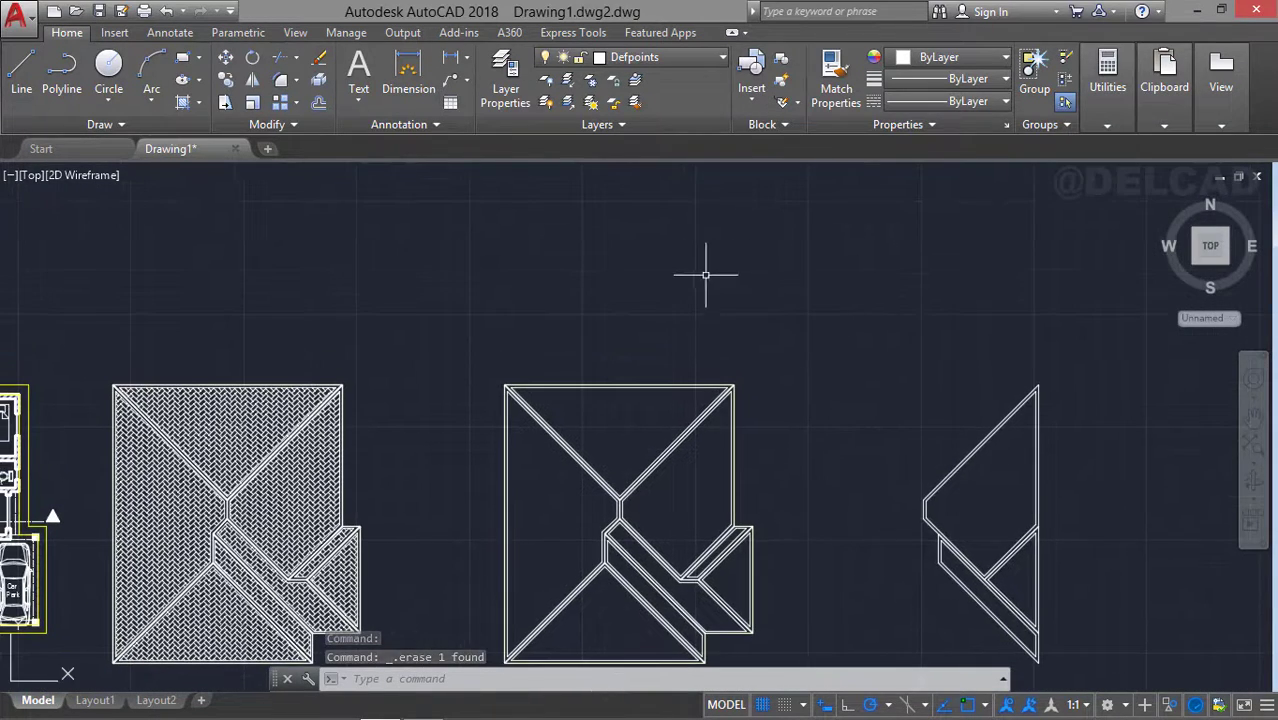
# Draw a horizontal line well above the unhatched roof plan, extending past both of its sides
pyautogui.moveTo(708, 271); pyautogui.dragTo(682, 317, button='middle')
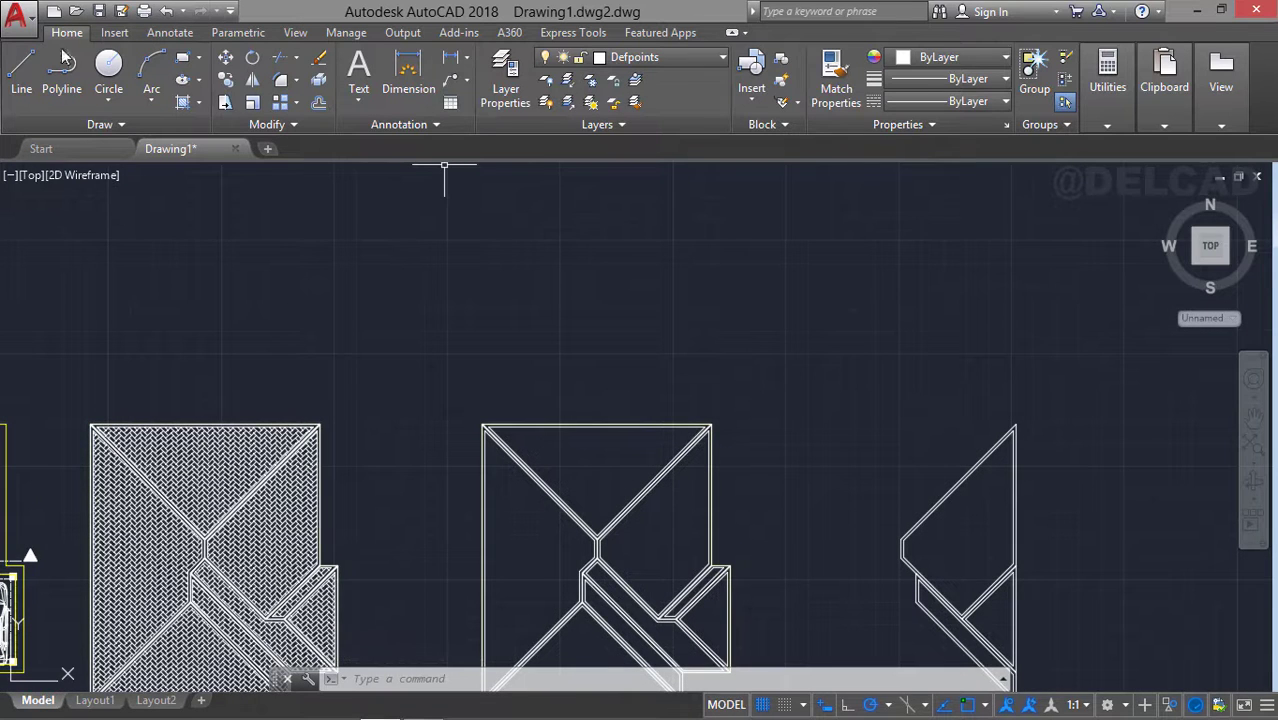
pyautogui.click(24, 68)
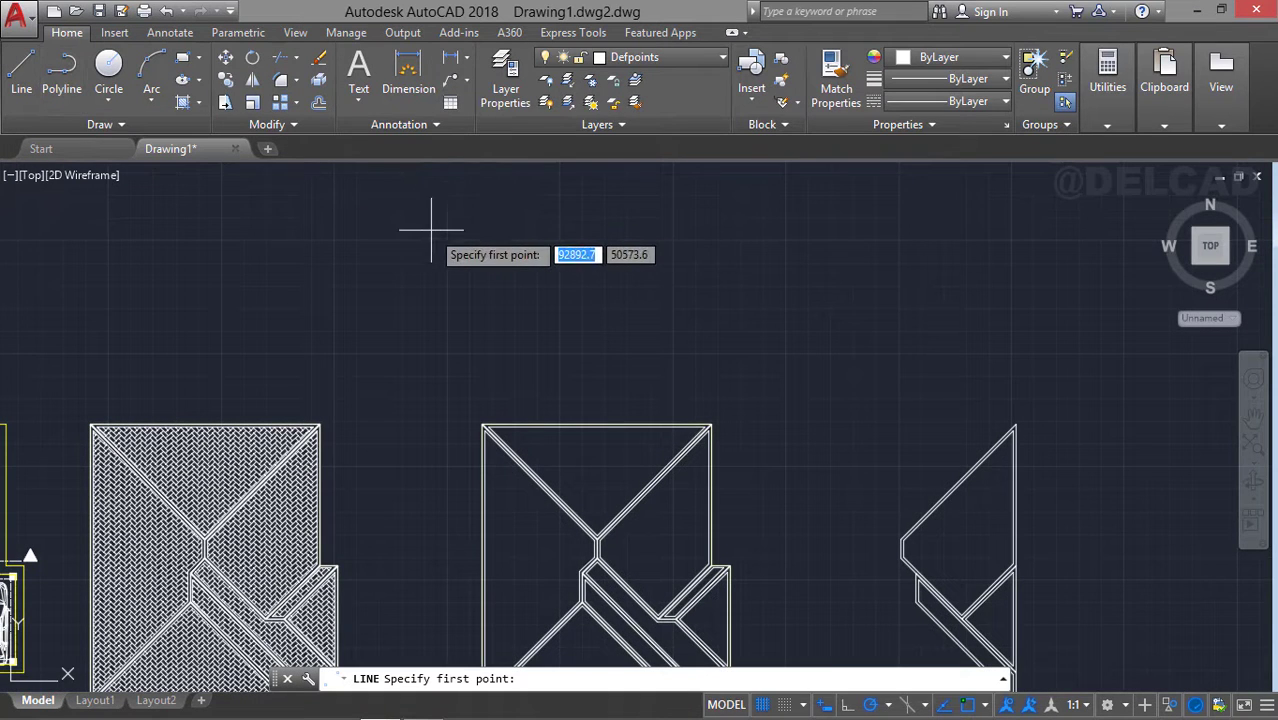
pyautogui.click(426, 203)
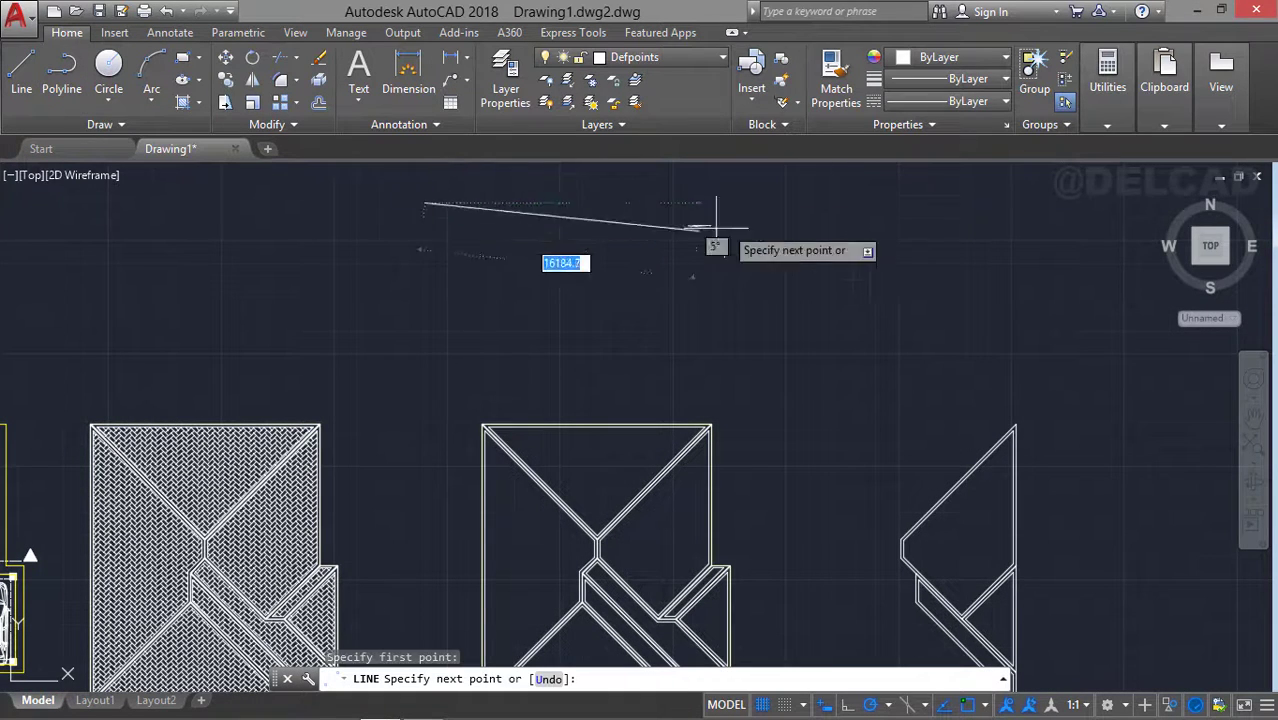
pyautogui.click(917, 203)
pyautogui.press('Return')
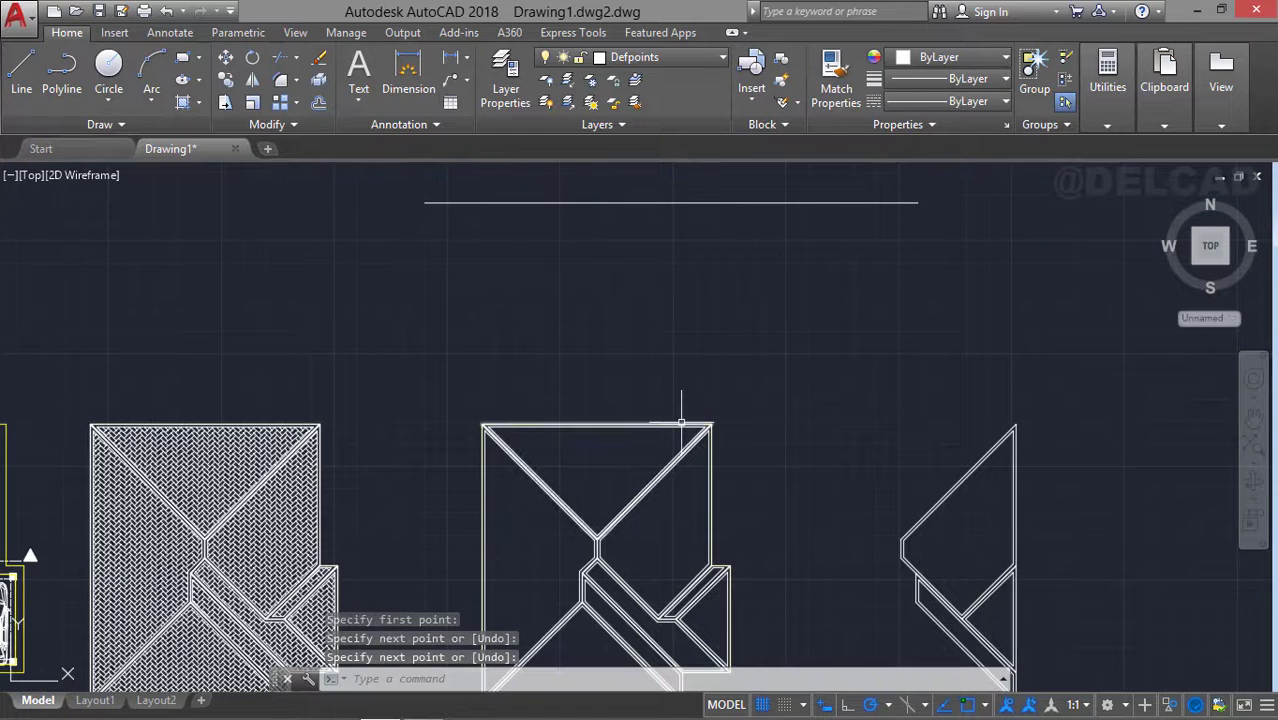
# Copy the unhatched plan's top triangular plane vertically, from the plan's upper left eave corner onto the horizontal line
pyautogui.scroll(2, 681, 421)
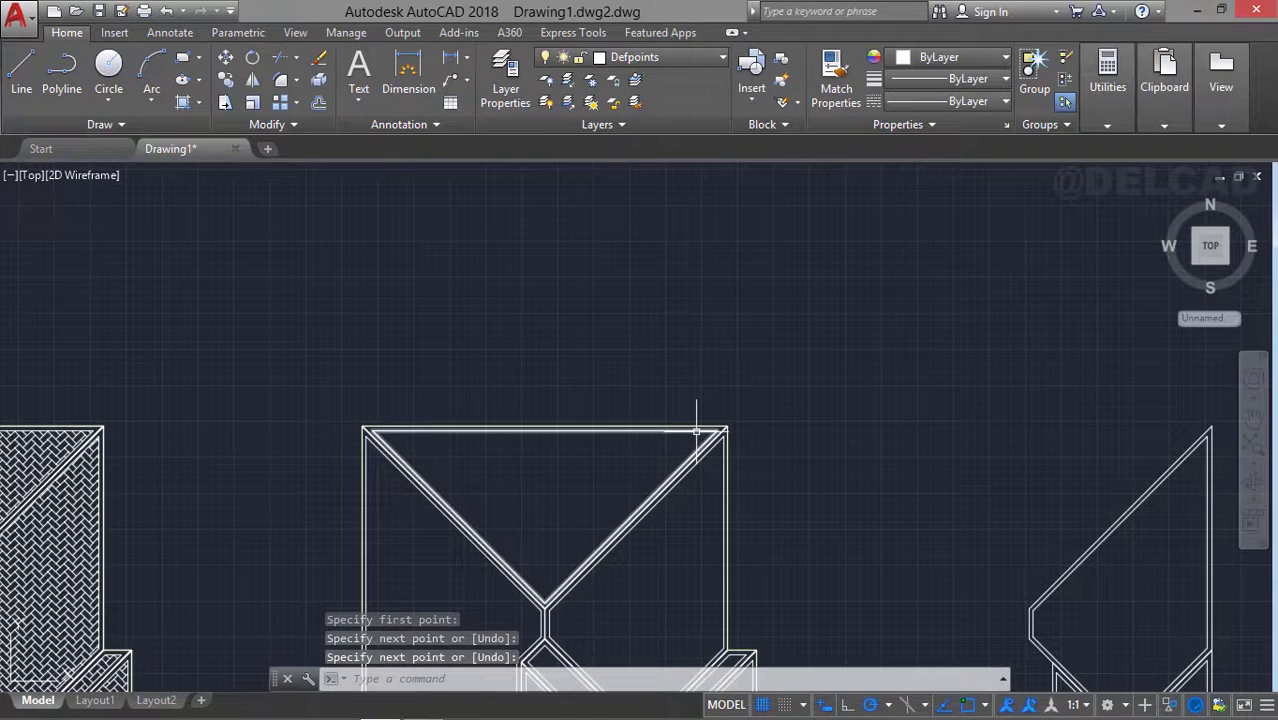
pyautogui.click(697, 431)
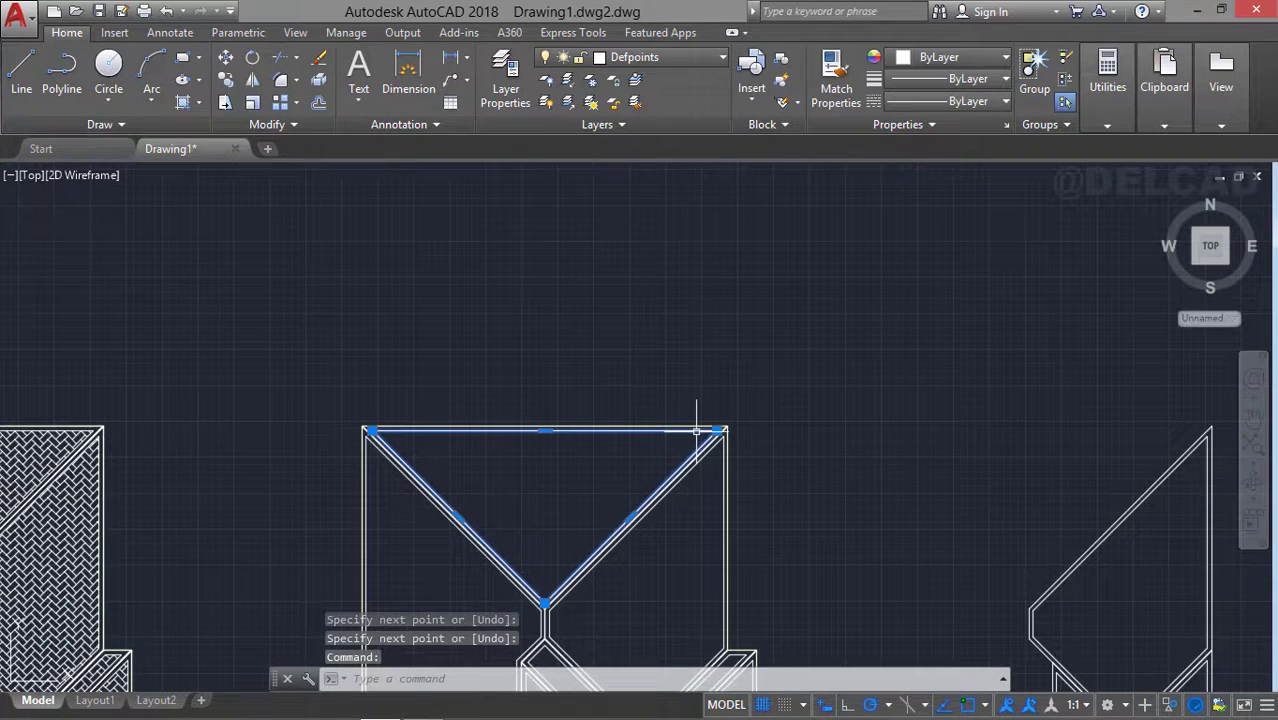
pyautogui.click(226, 82)
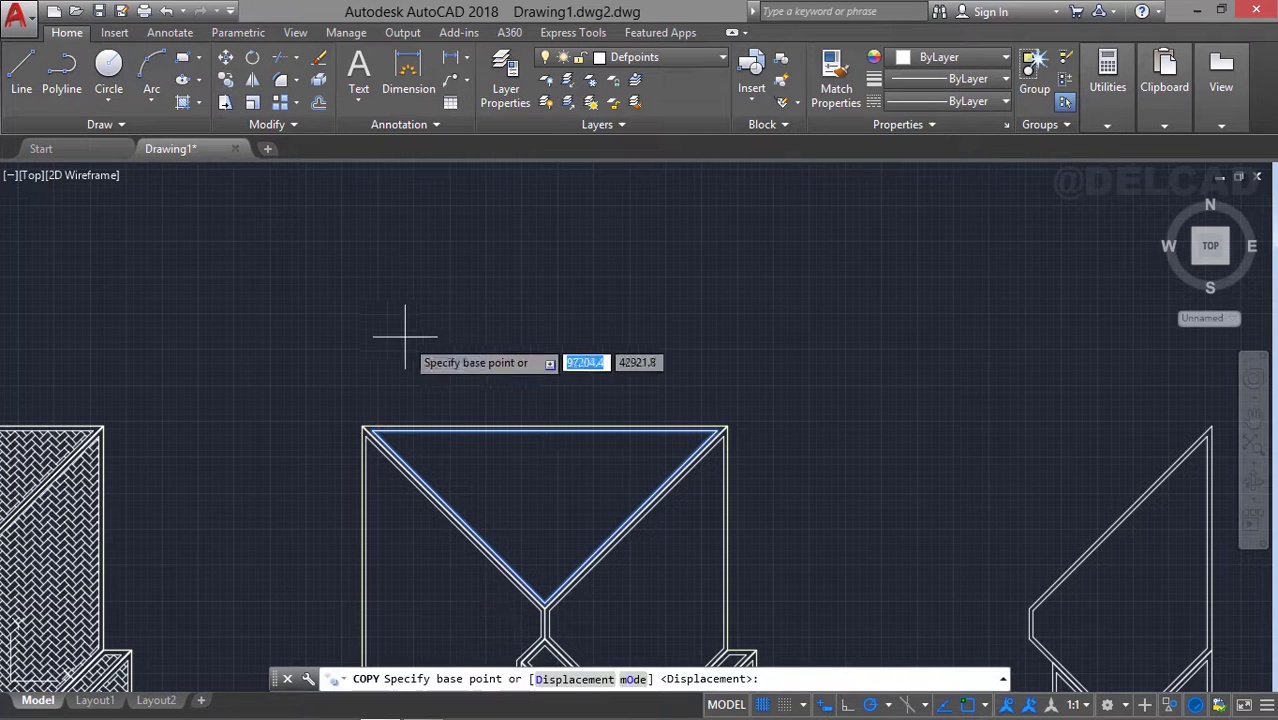
pyautogui.click(362, 428)
pyautogui.moveTo(381, 340); pyautogui.dragTo(393, 468, button='middle')
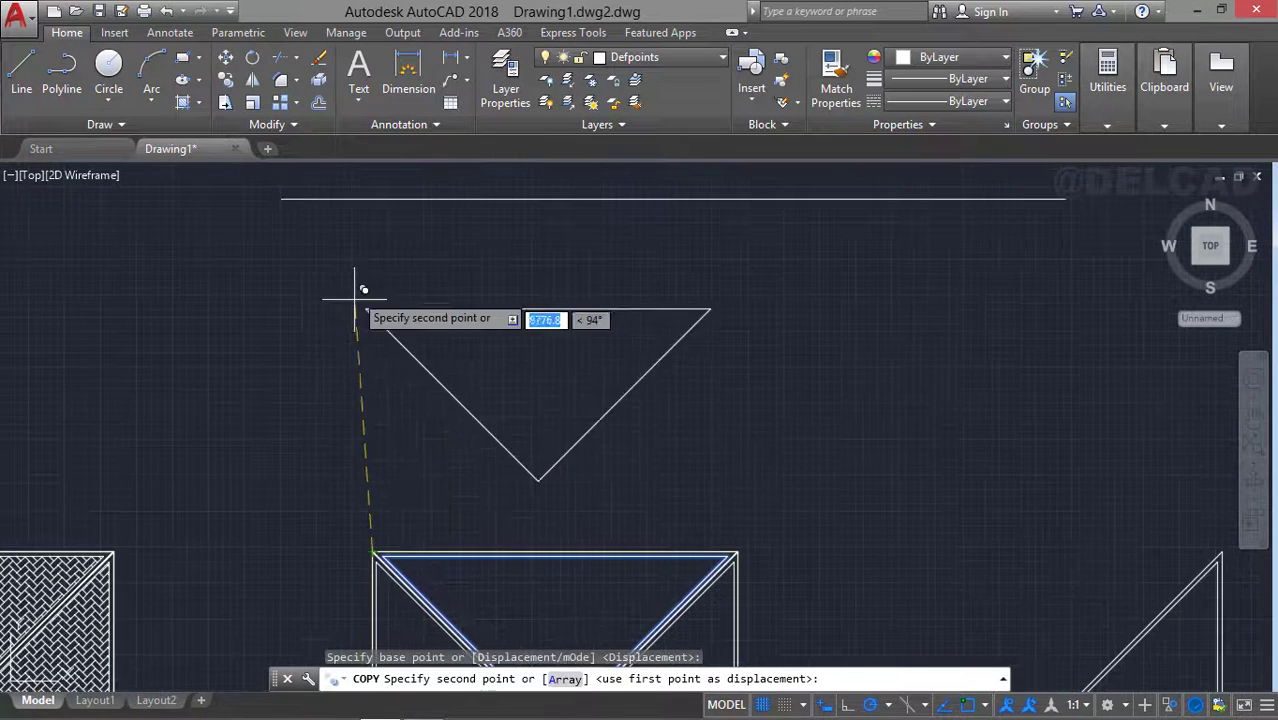
pyautogui.click(372, 199)
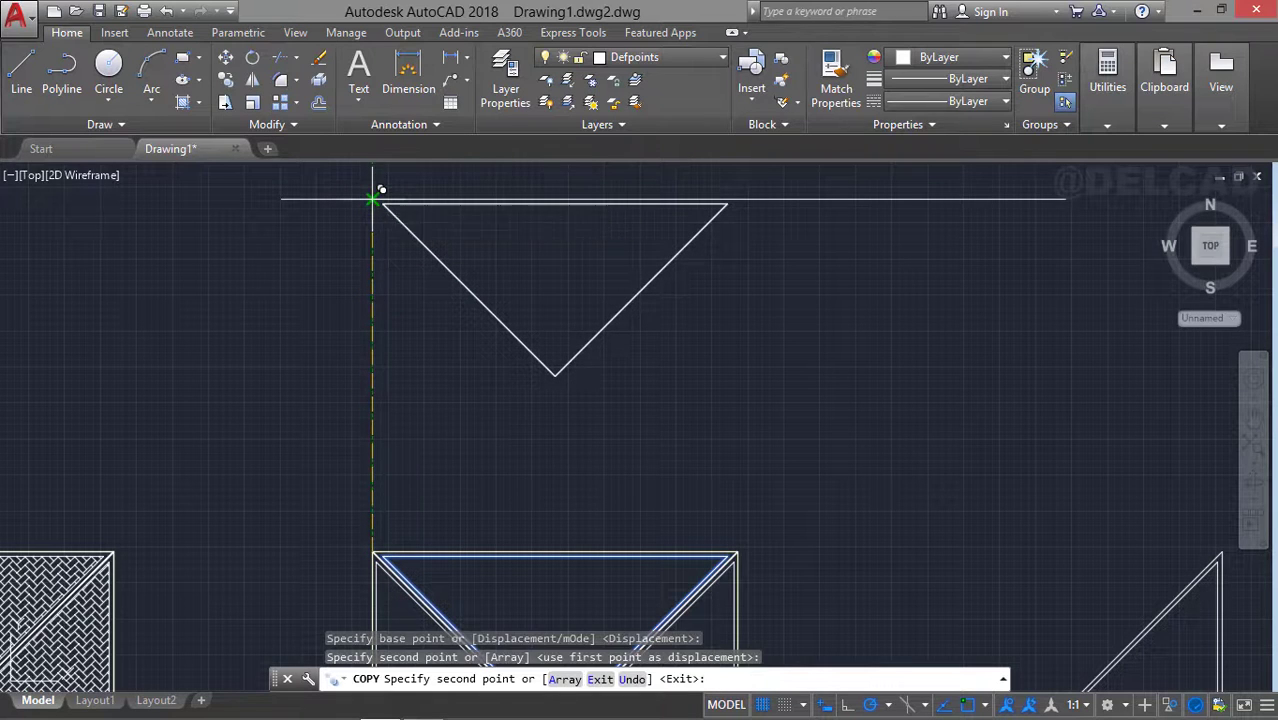
pyautogui.press('Return')
# Copy the unhatched plan's narrow sloping strip plane vertically, from the right wing's upper right eave corner onto the horizontal line
pyautogui.moveTo(488, 376); pyautogui.dragTo(372, 110, button='middle')
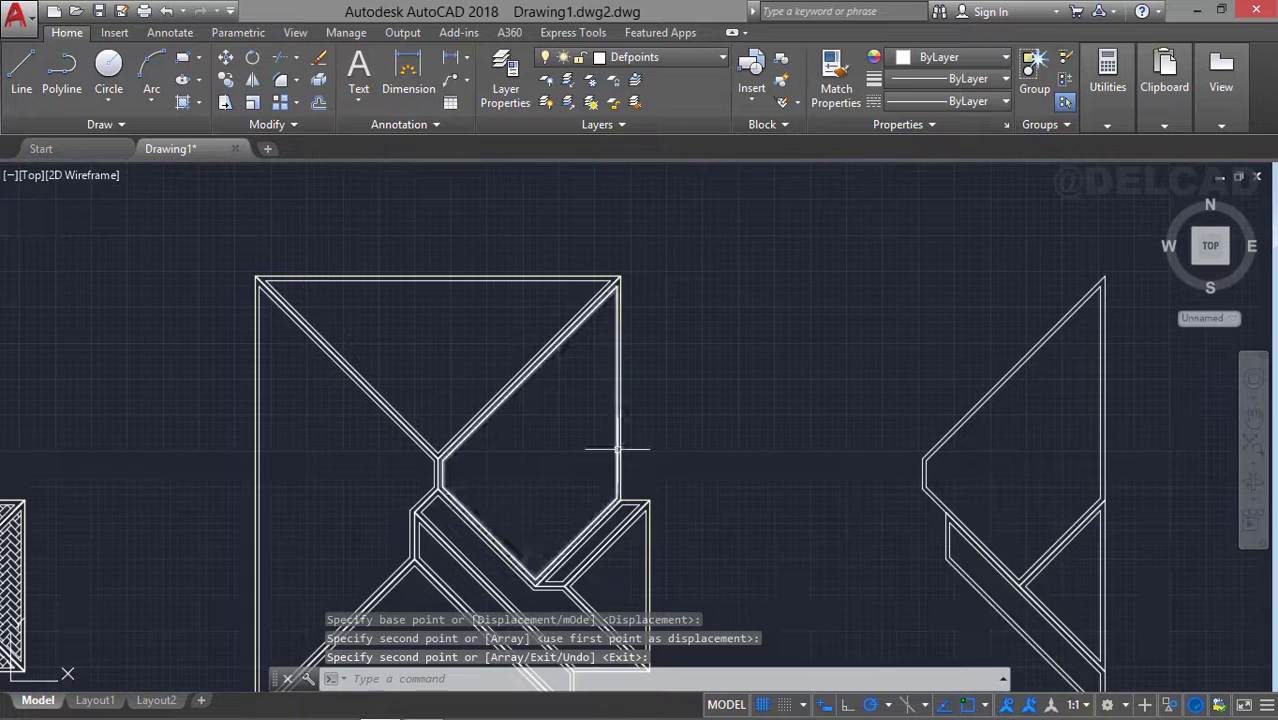
pyautogui.press('Return')
pyautogui.click(641, 502)
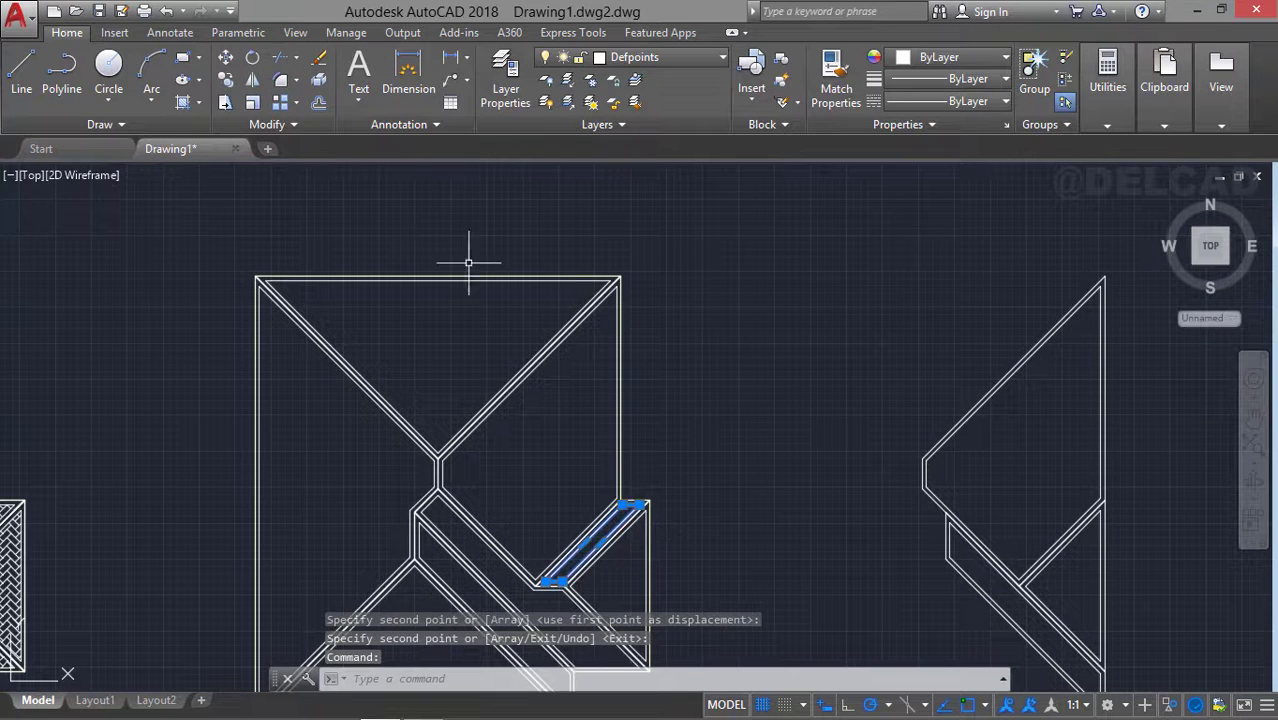
pyautogui.click(227, 84)
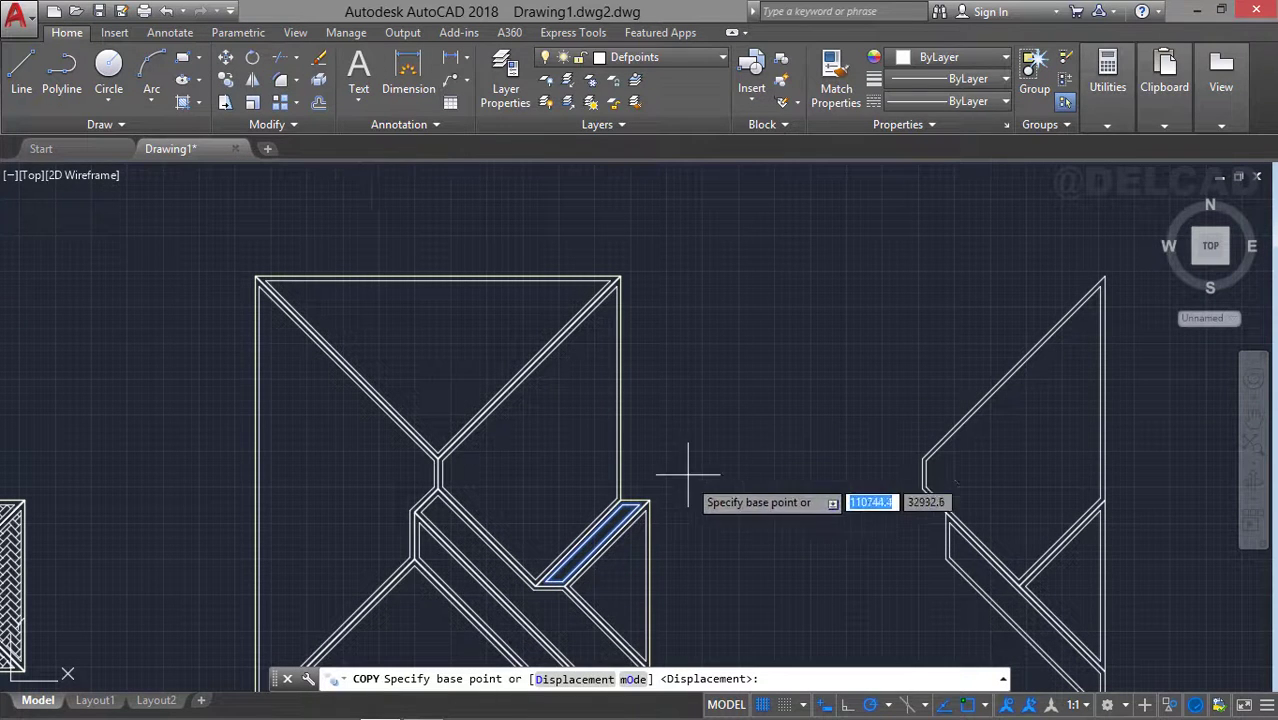
pyautogui.click(649, 500)
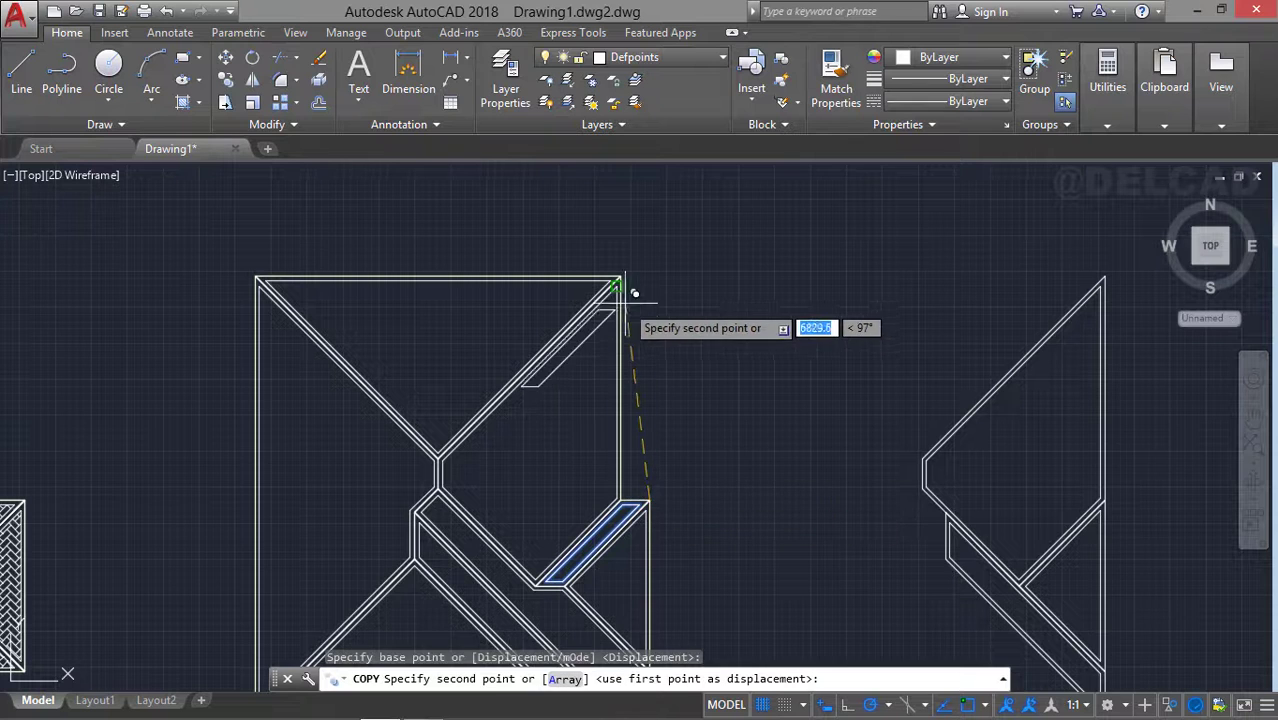
pyautogui.moveTo(613, 284); pyautogui.dragTo(664, 554, button='middle')
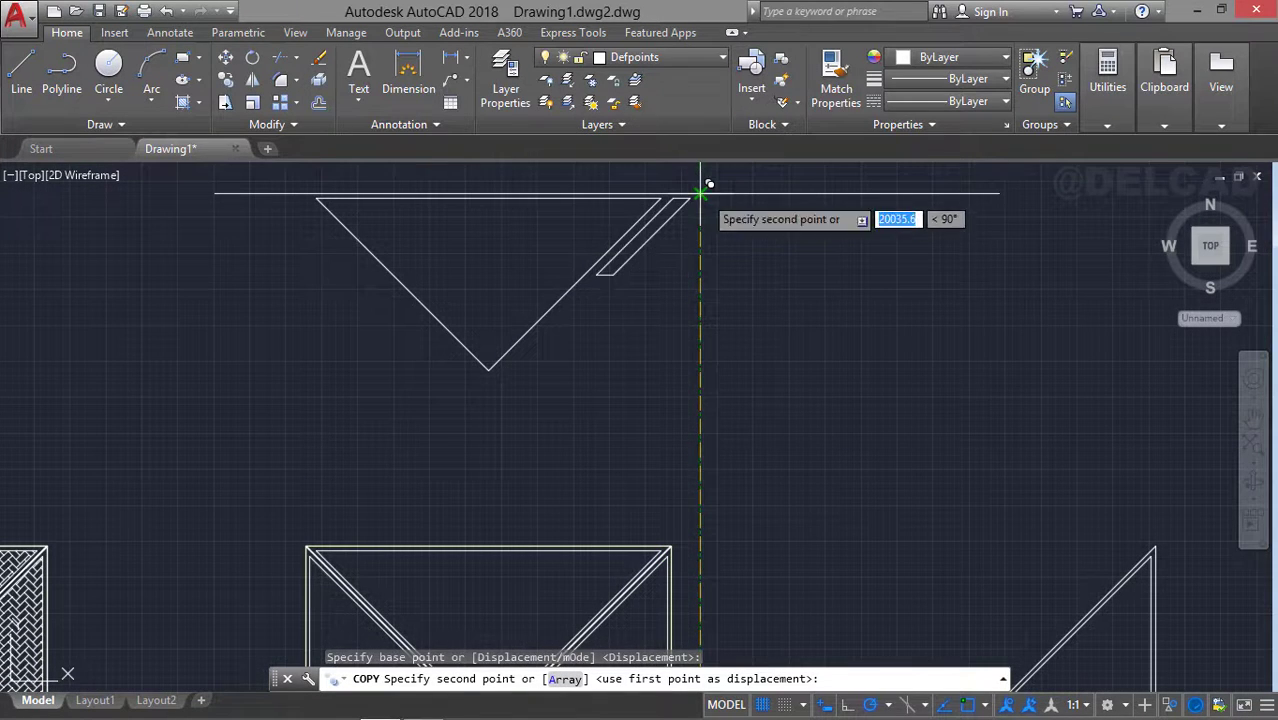
pyautogui.click(704, 195)
pyautogui.press('Return')
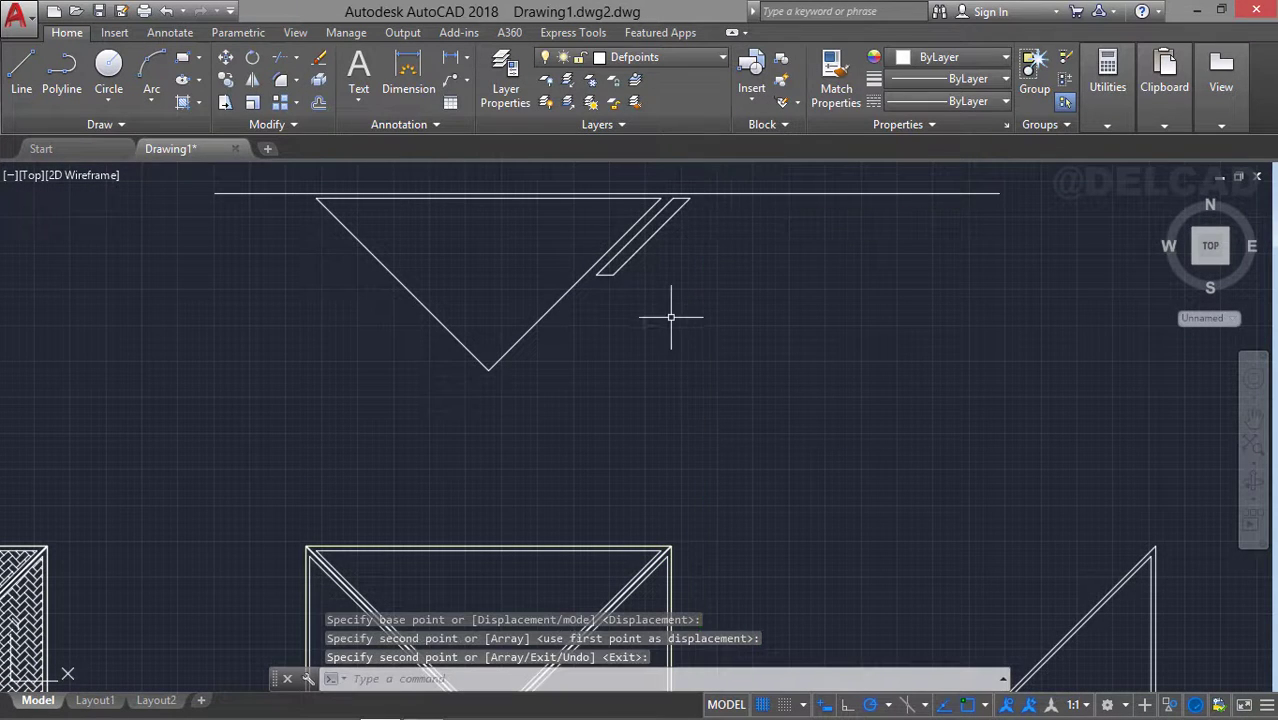
# Offset the copied strip and triangular plane beneath the horizontal line outward by 150 units
pyautogui.write('o')
pyautogui.press('Return')
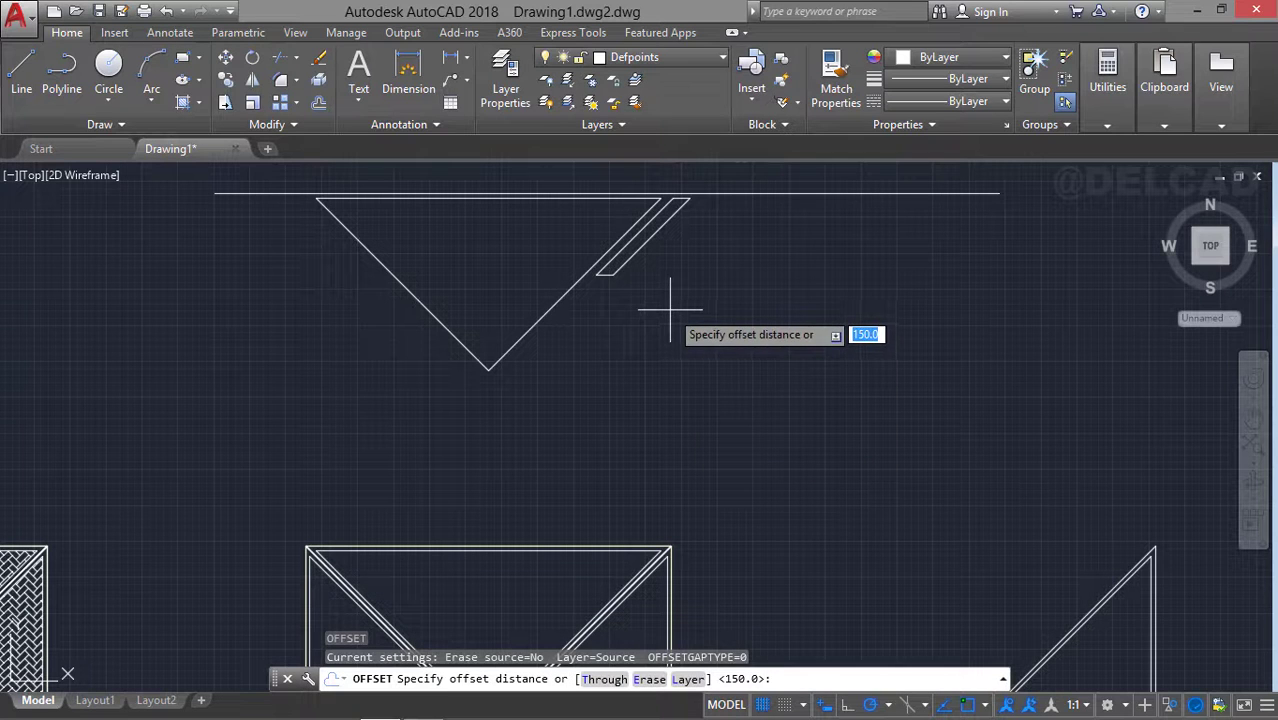
pyautogui.press('Return')
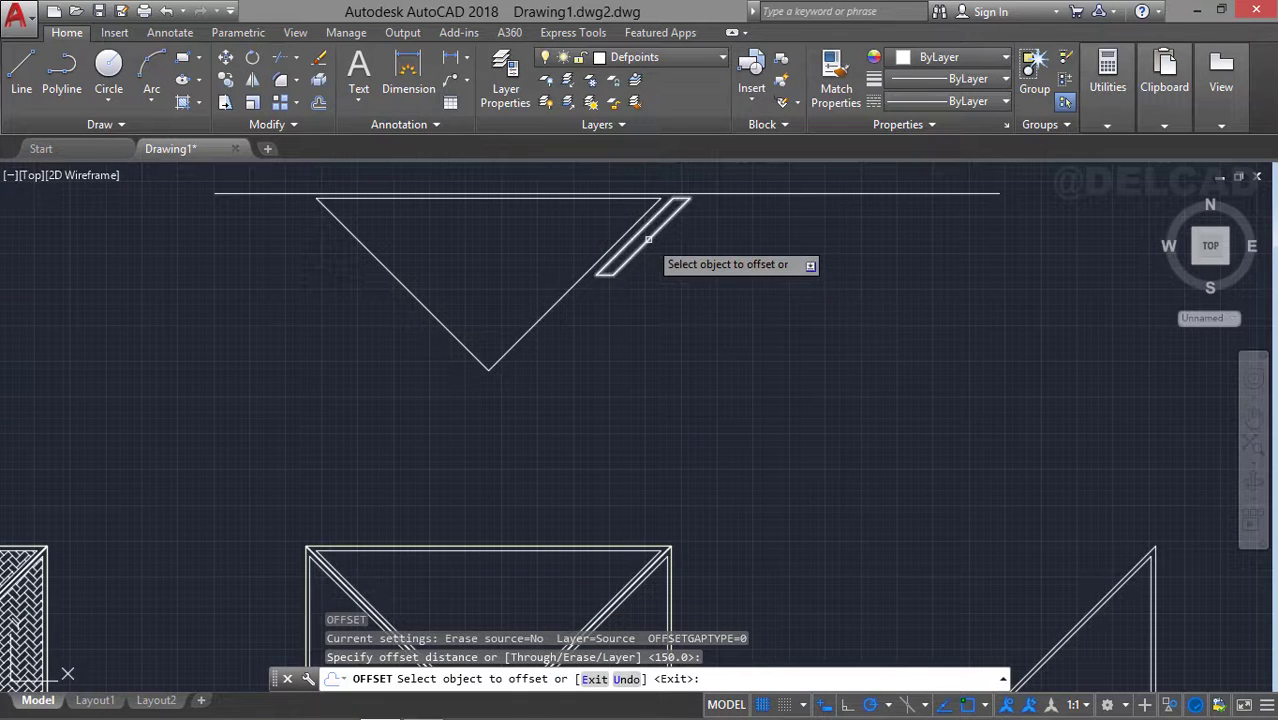
pyautogui.click(649, 243)
pyautogui.click(679, 337)
pyautogui.click(567, 289)
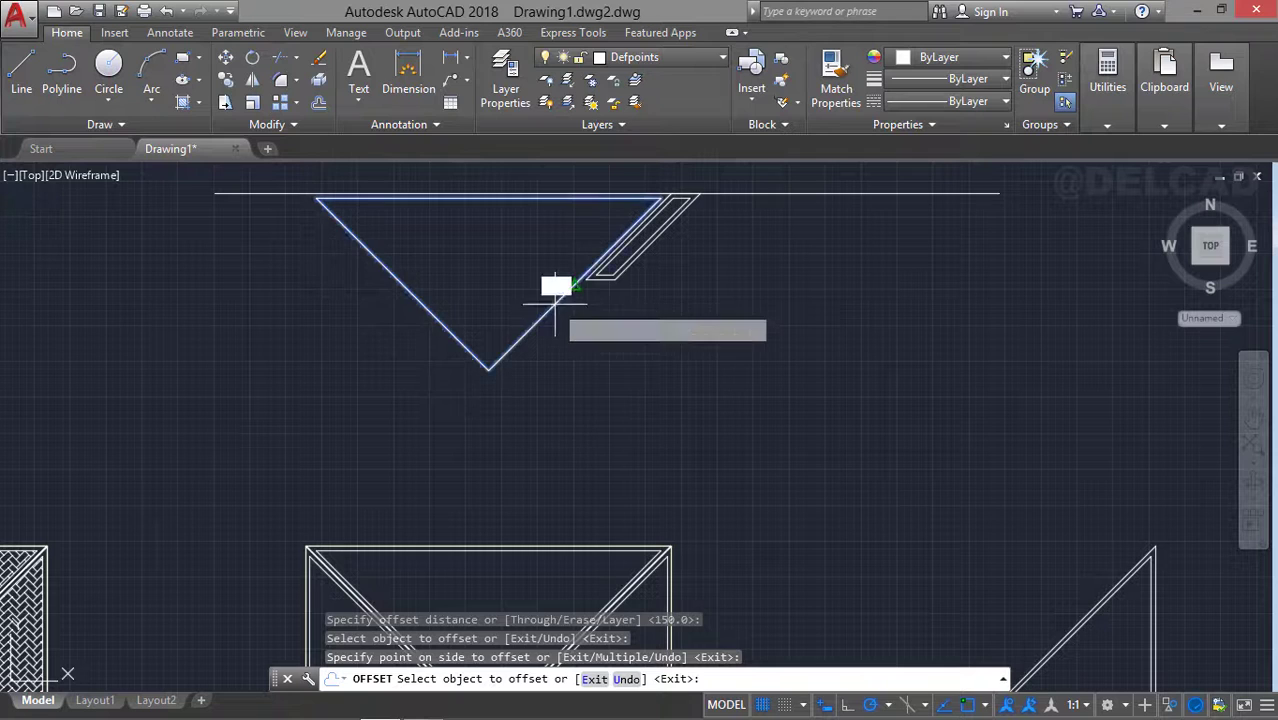
pyautogui.click(576, 405)
pyautogui.press('Escape')
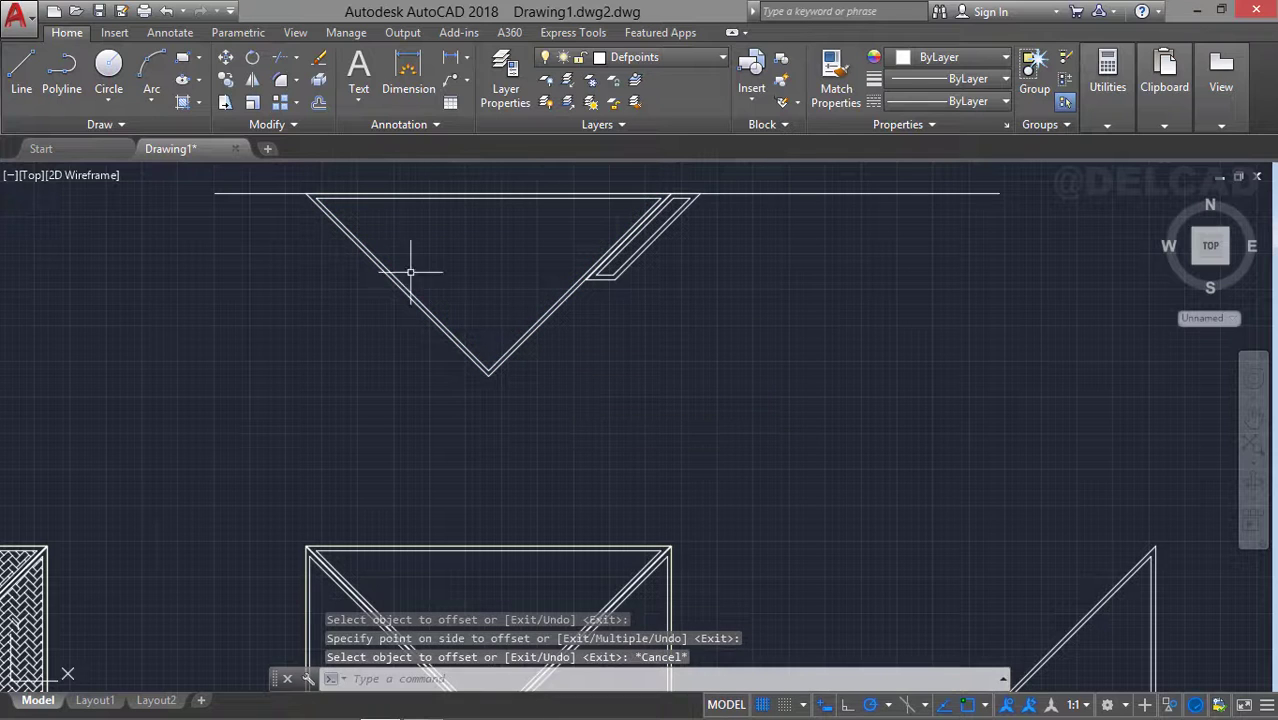
# Delete the horizontal reference line along the top of the copied planes above the unhatched plan
pyautogui.click(269, 197)
pyautogui.click(267, 193)
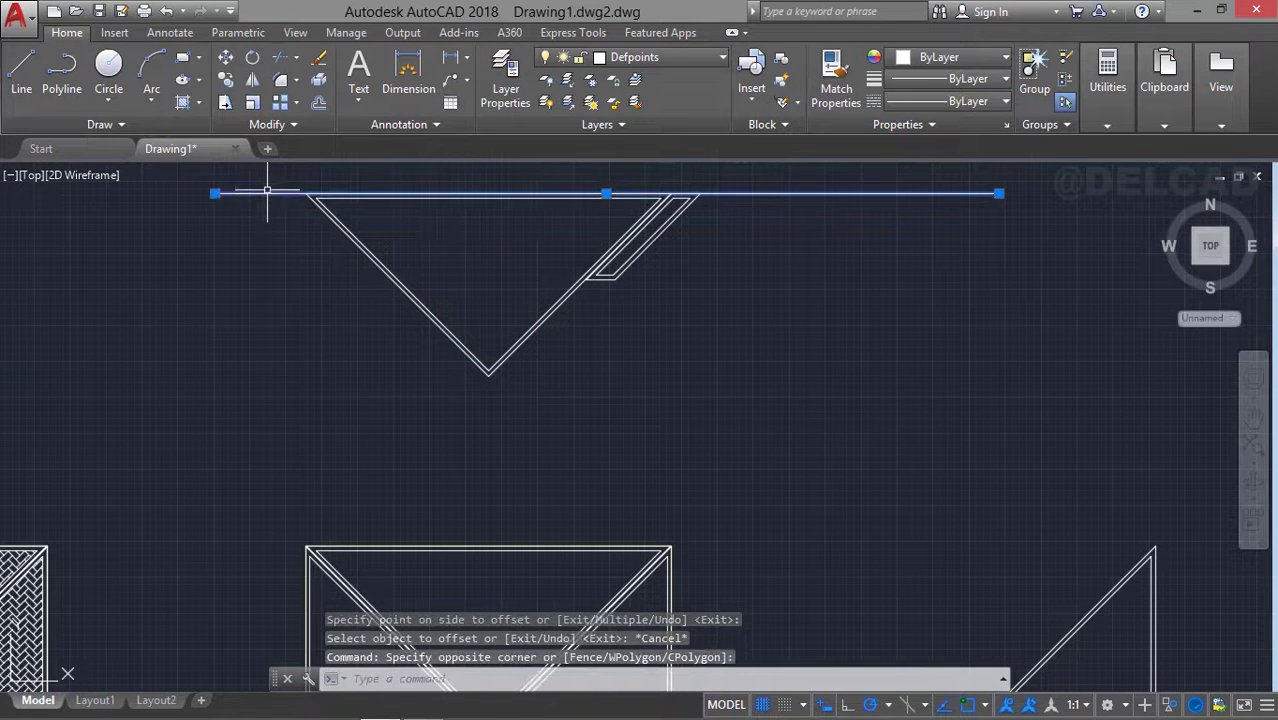
pyautogui.press('Delete')
pyautogui.scroll(-2, 499, 400)
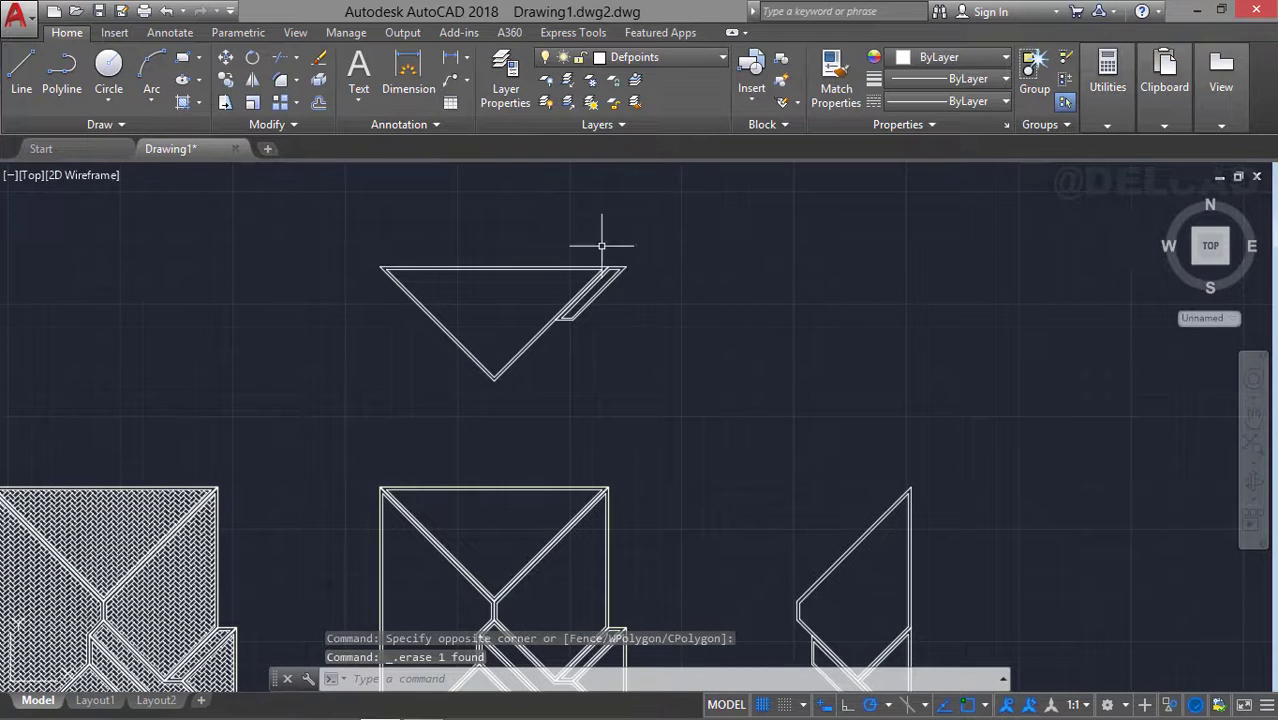
pyautogui.moveTo(503, 436); pyautogui.dragTo(677, 190, button='middle')
pyautogui.scroll(-3, 497, 360)
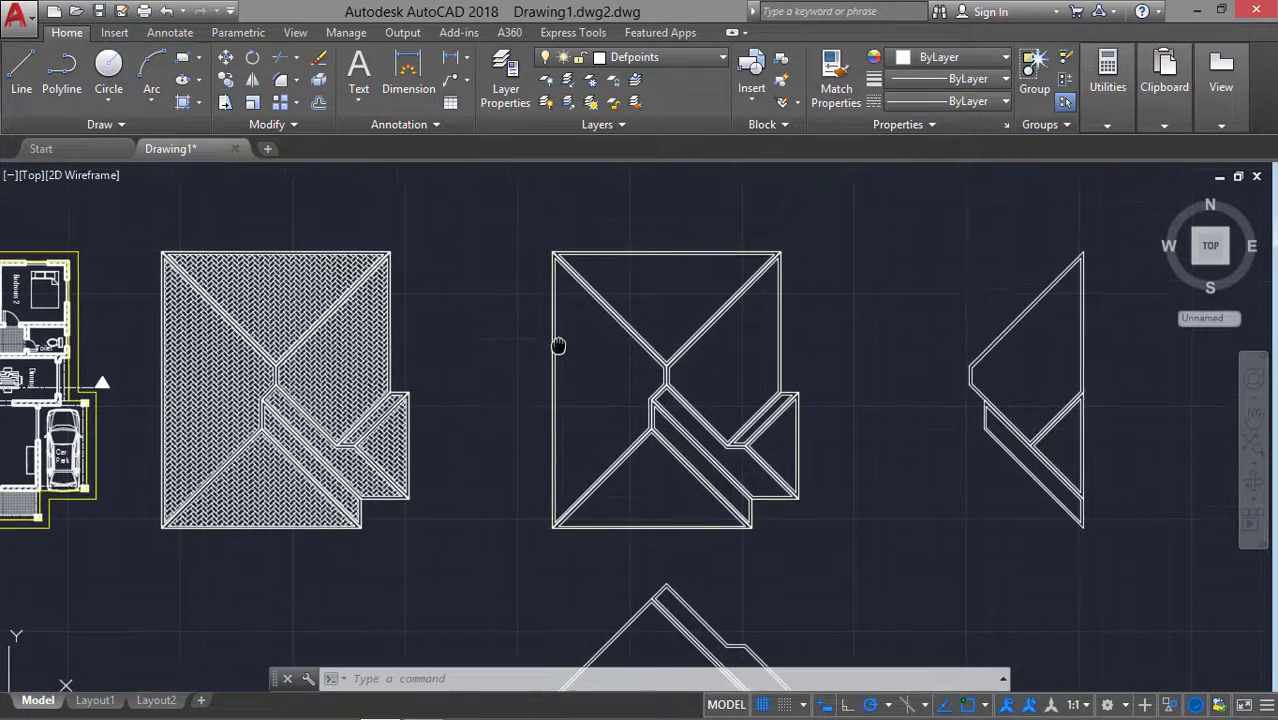